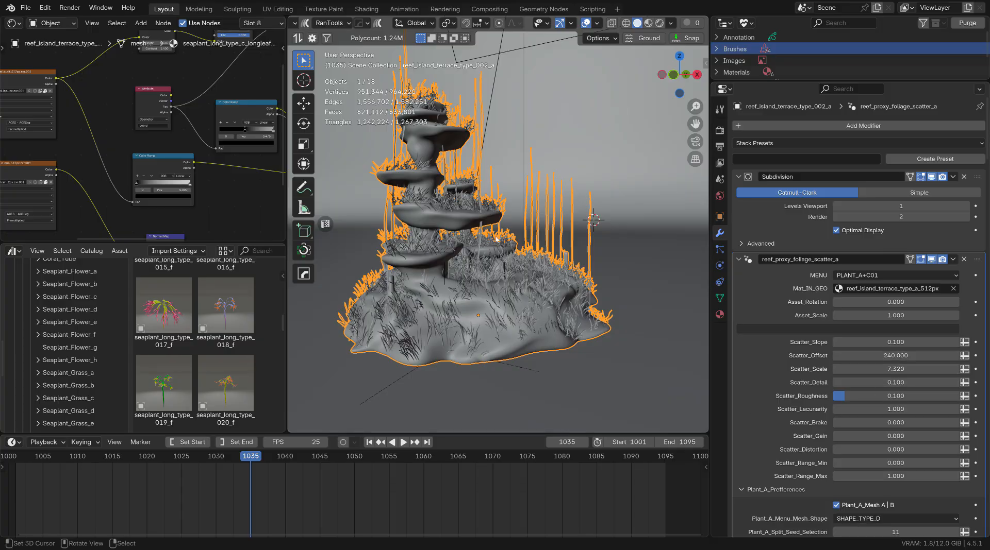
- Set the Plant_C length to 0.5 in the reef_proxy_foliage_scatter_a modifier
{"action": "scroll", "coordinate": [847, 406], "scroll_direction": "down", "scroll_amount": 15}
{"action": "scroll", "coordinate": [847, 405], "scroll_direction": "down", "scroll_amount": 15}
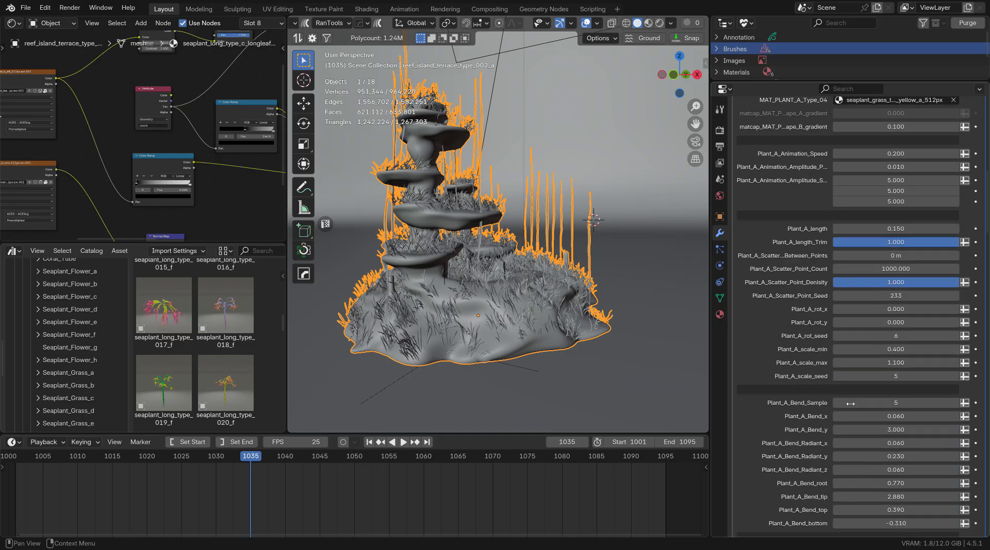
{"action": "scroll", "coordinate": [848, 347], "scroll_direction": "down", "scroll_amount": 15}
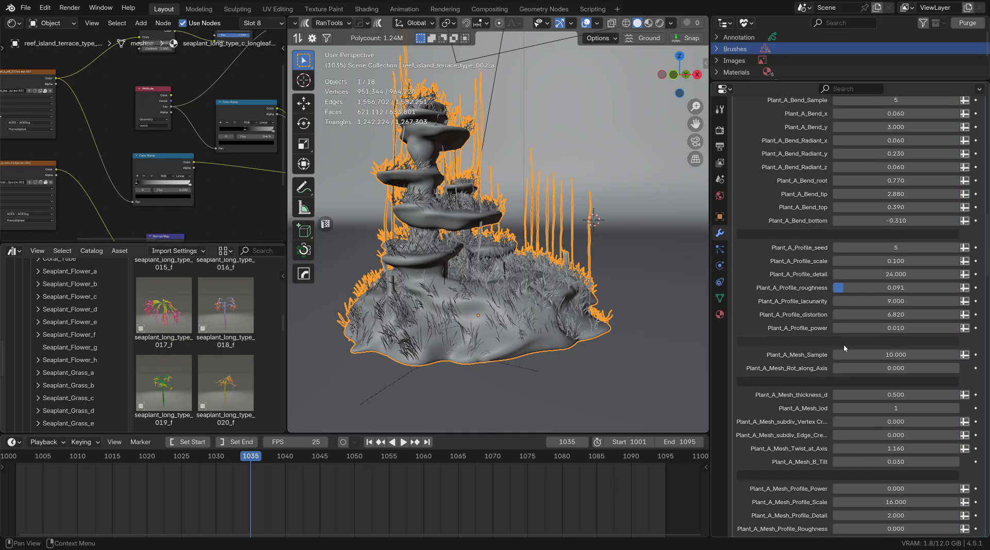
{"action": "scroll", "coordinate": [848, 347], "scroll_direction": "down", "scroll_amount": 10}
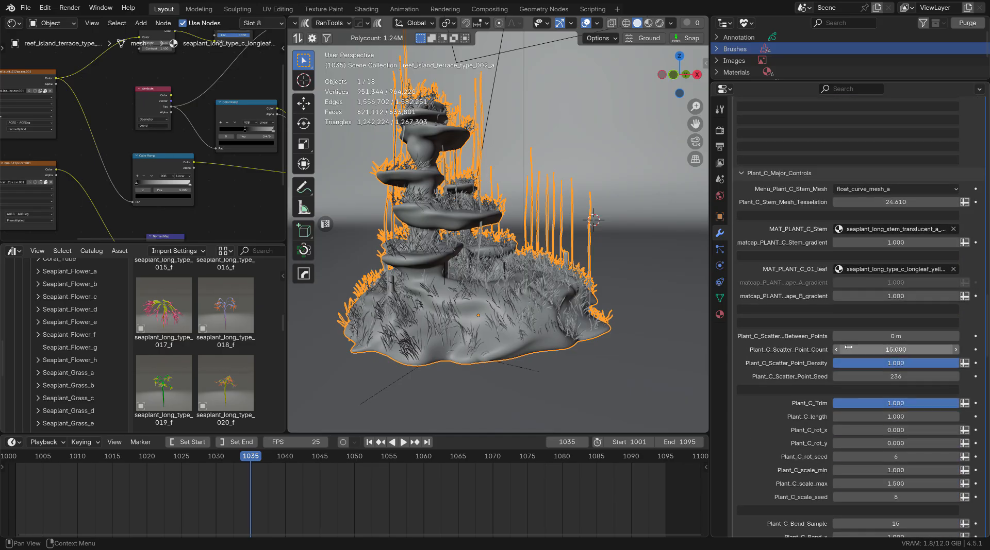
{"action": "scroll", "coordinate": [848, 349], "scroll_direction": "down", "scroll_amount": 3}
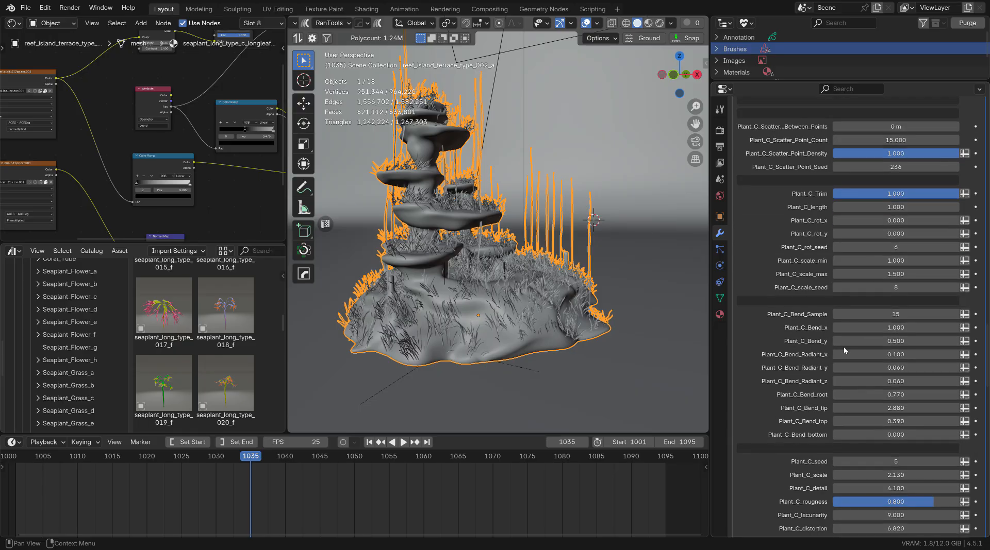
{"action": "scroll", "coordinate": [849, 344], "scroll_direction": "up", "scroll_amount": 3}
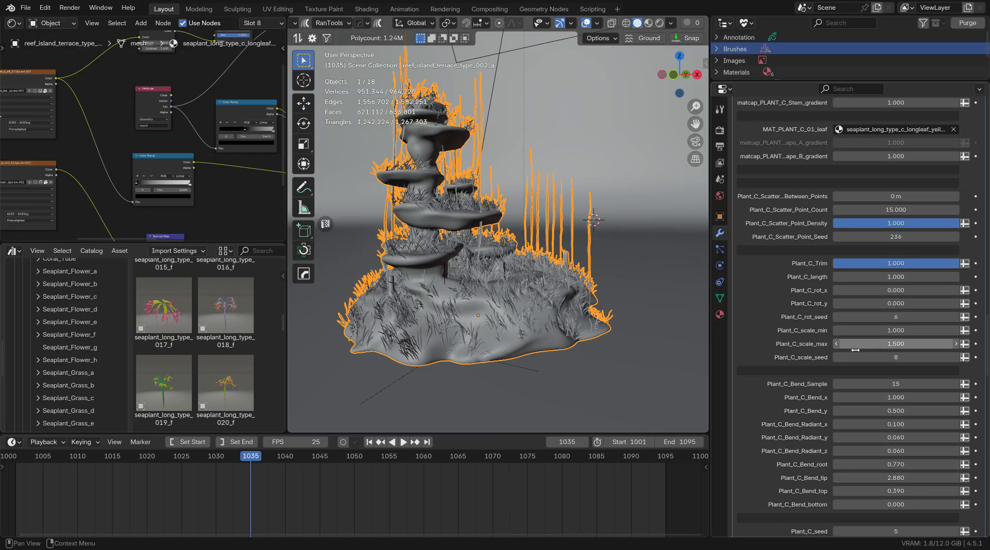
{"action": "left_click", "coordinate": [906, 278]}
{"action": "type", "text": "0.5"}
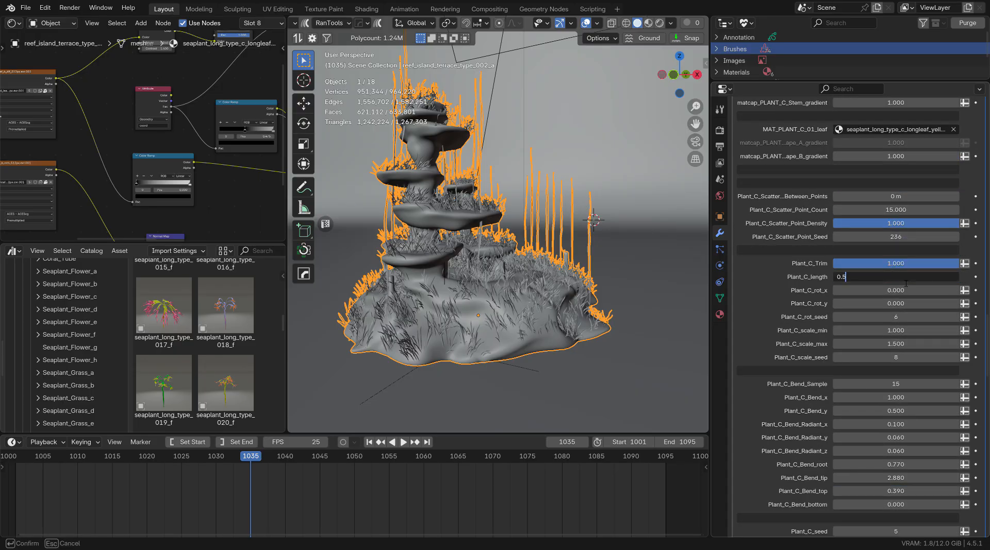
{"action": "key", "text": "Return"}
- Raise the Plant_C scatter point seed to 239 to redistribute the long plants on the reef island
{"action": "scroll", "coordinate": [517, 278], "scroll_direction": "up", "scroll_amount": 3}
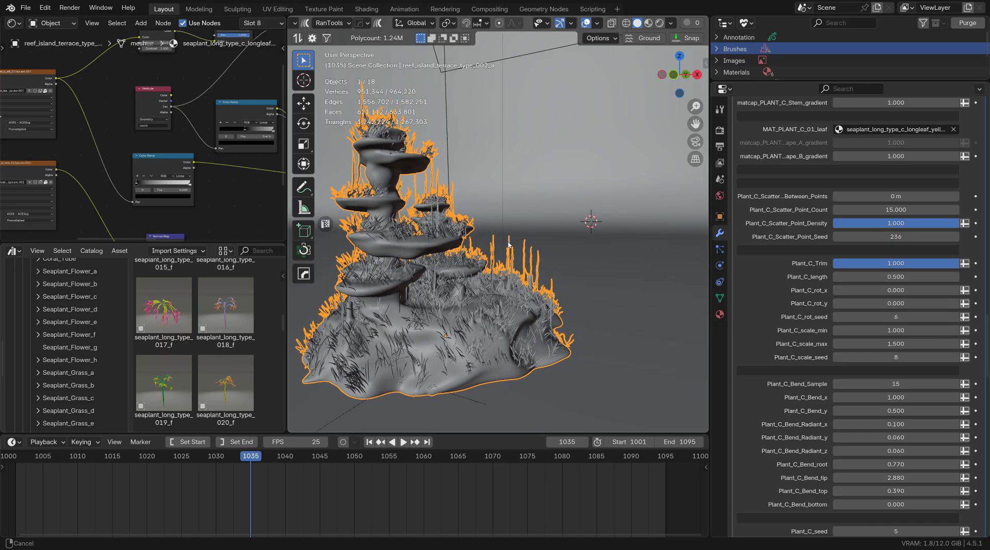
{"action": "scroll", "coordinate": [517, 279], "scroll_direction": "up", "scroll_amount": 6}
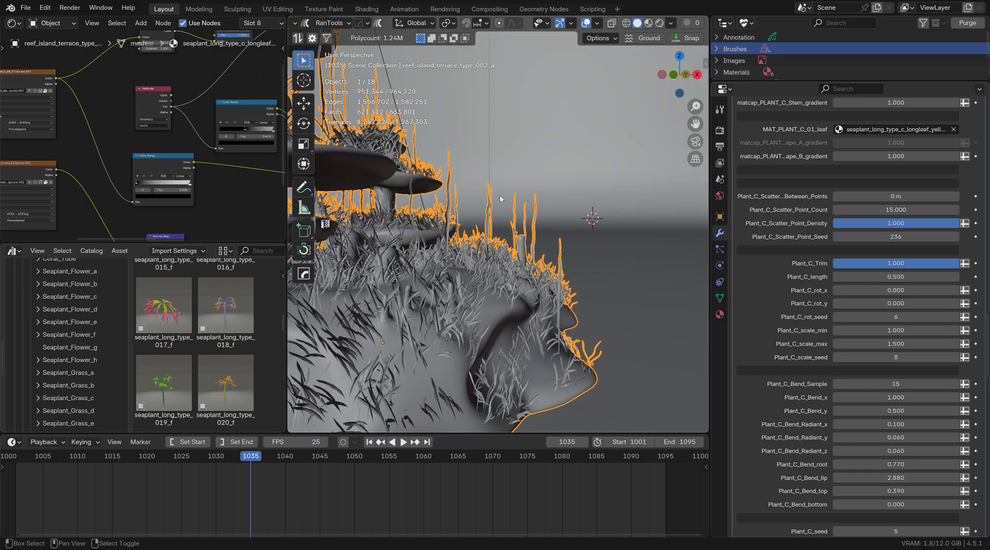
{"action": "left_click", "coordinate": [956, 238]}
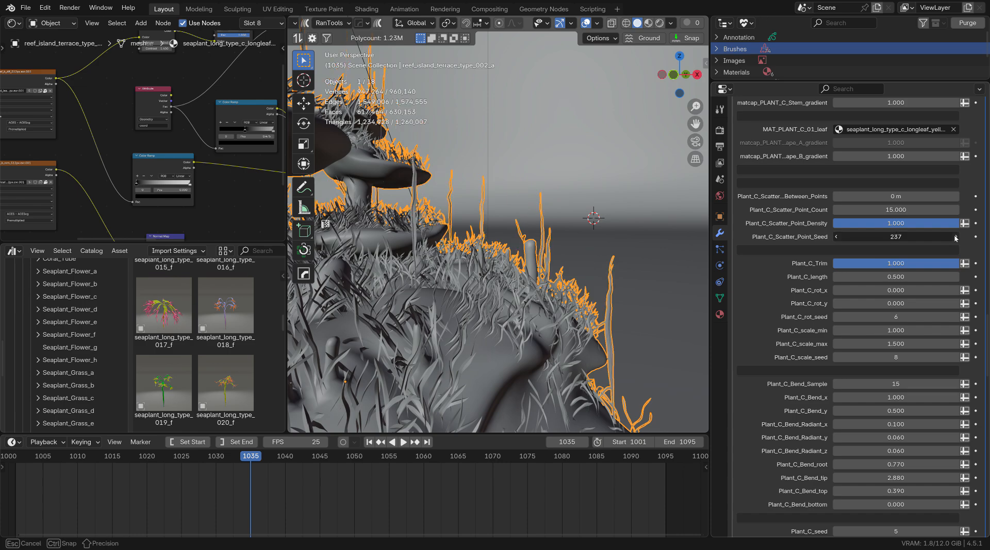
{"action": "left_click", "coordinate": [955, 237]}
{"action": "left_click", "coordinate": [954, 238]}
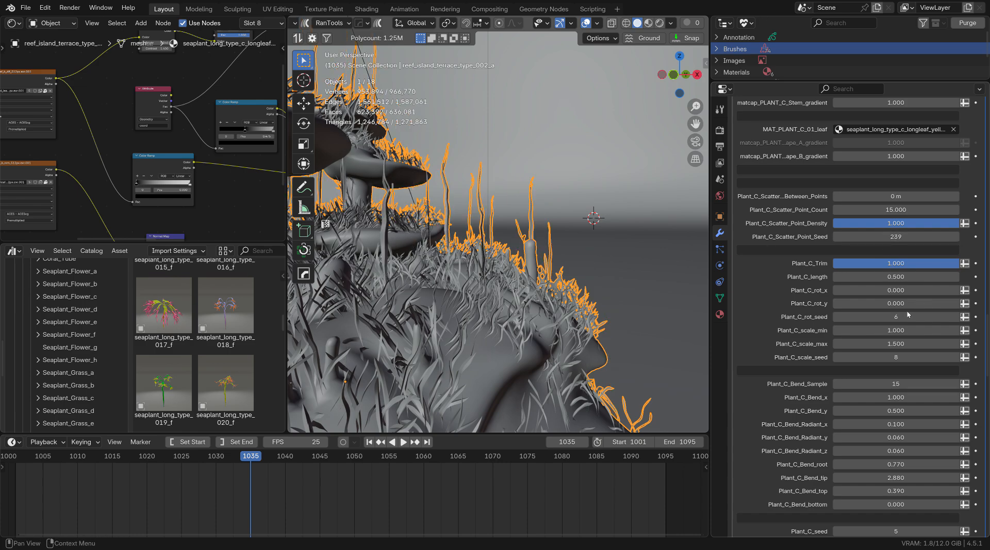
- Set the Plant_C scatter point count to 25
{"action": "scroll", "coordinate": [908, 313], "scroll_direction": "down", "scroll_amount": 6}
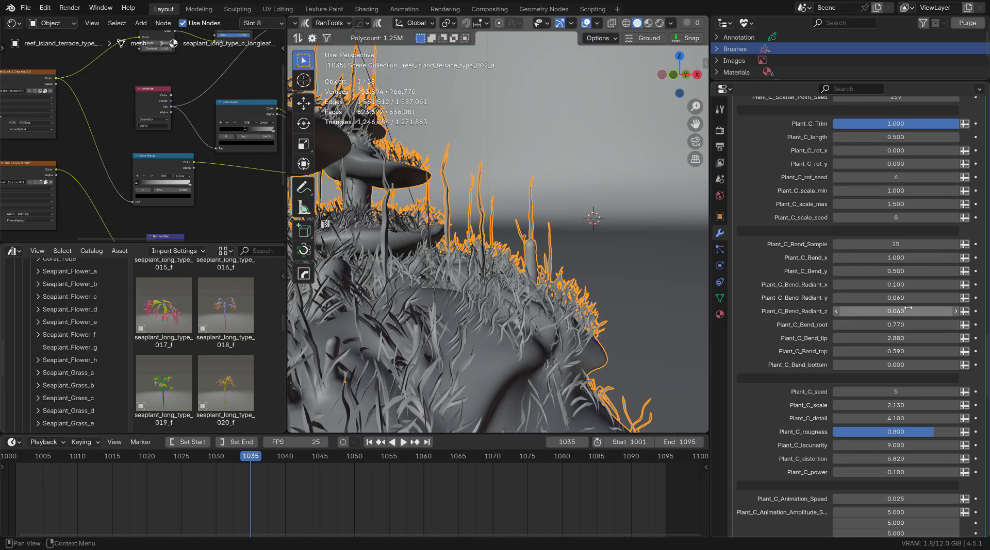
{"action": "scroll", "coordinate": [908, 297], "scroll_direction": "up", "scroll_amount": 5}
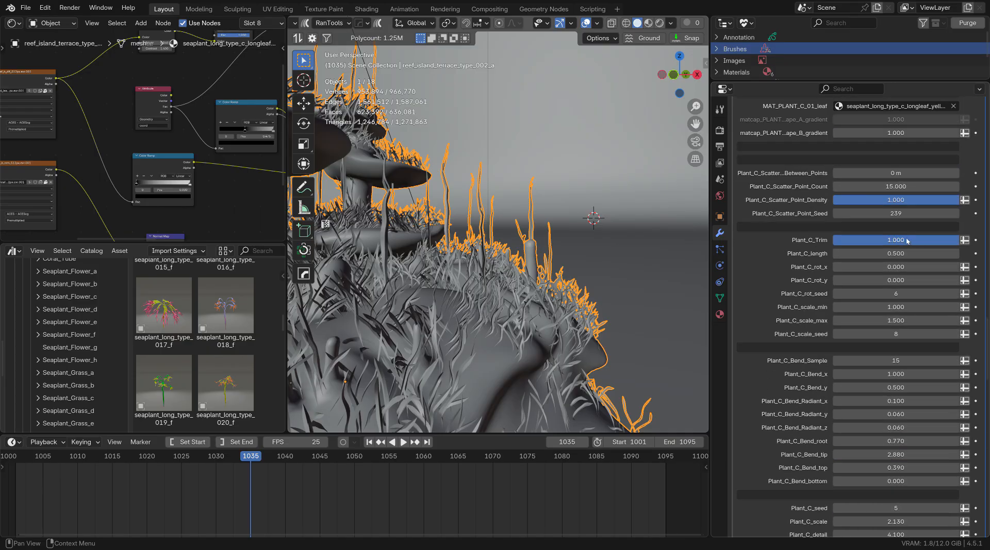
{"action": "scroll", "coordinate": [907, 241], "scroll_direction": "up", "scroll_amount": 2}
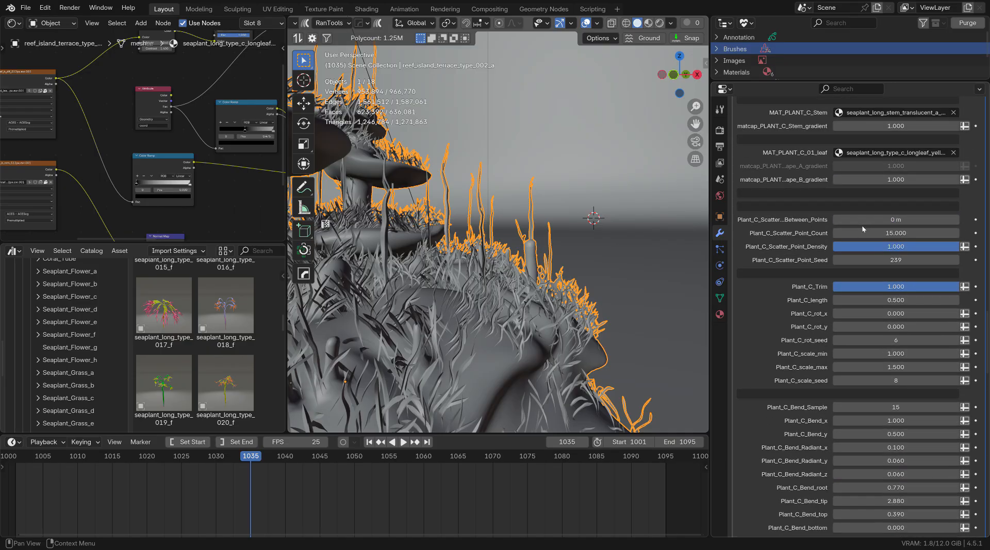
{"action": "left_click", "coordinate": [891, 235]}
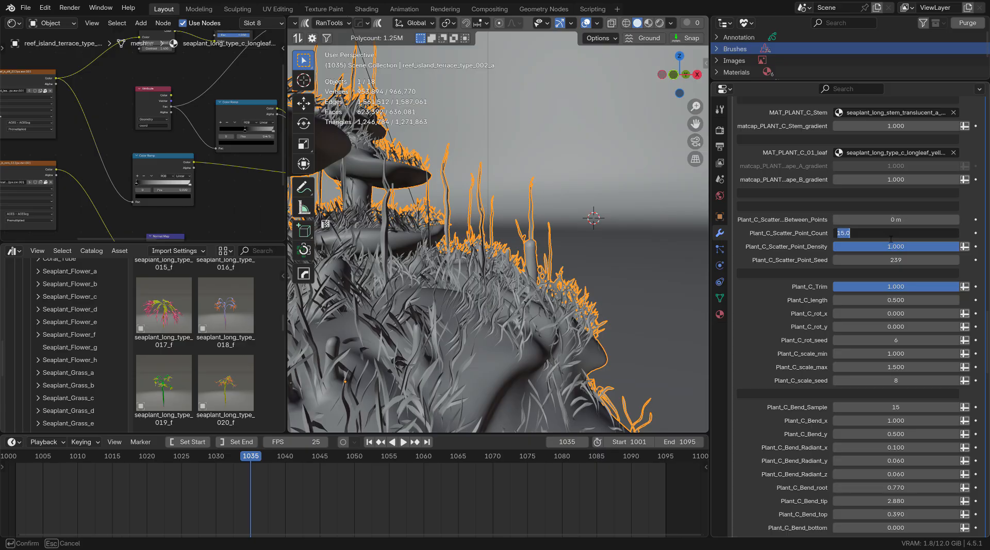
{"action": "type", "text": "25"}
{"action": "key", "text": "Return"}
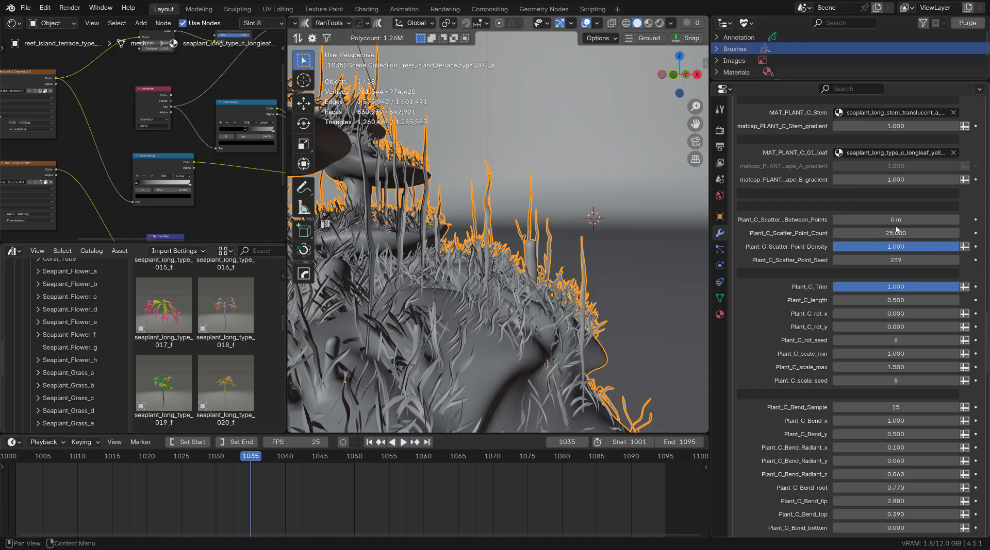
- Set the Plant_C scatter point count to 50
{"action": "left_click", "coordinate": [897, 233]}
{"action": "type", "text": "50"}
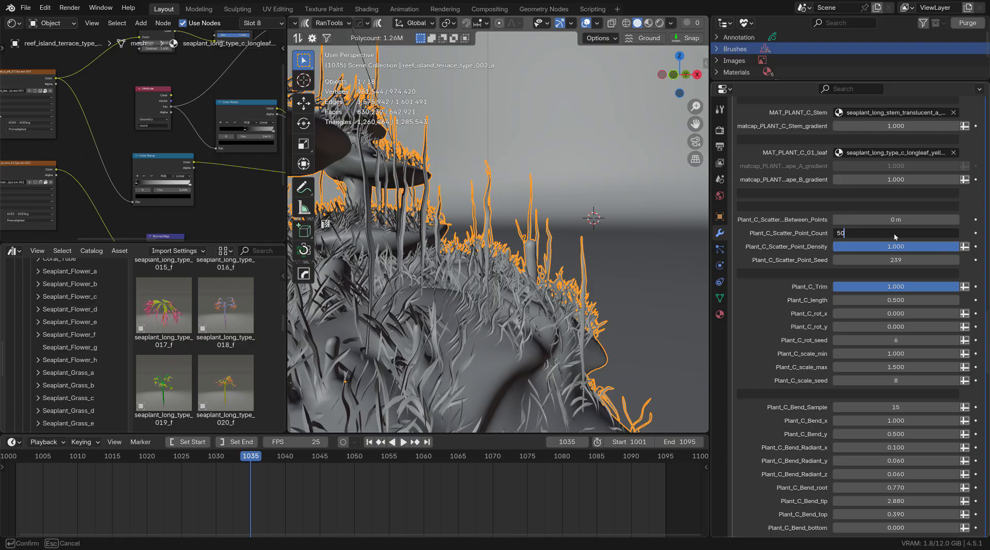
{"action": "key", "text": "Return"}
{"action": "left_click", "coordinate": [897, 233]}
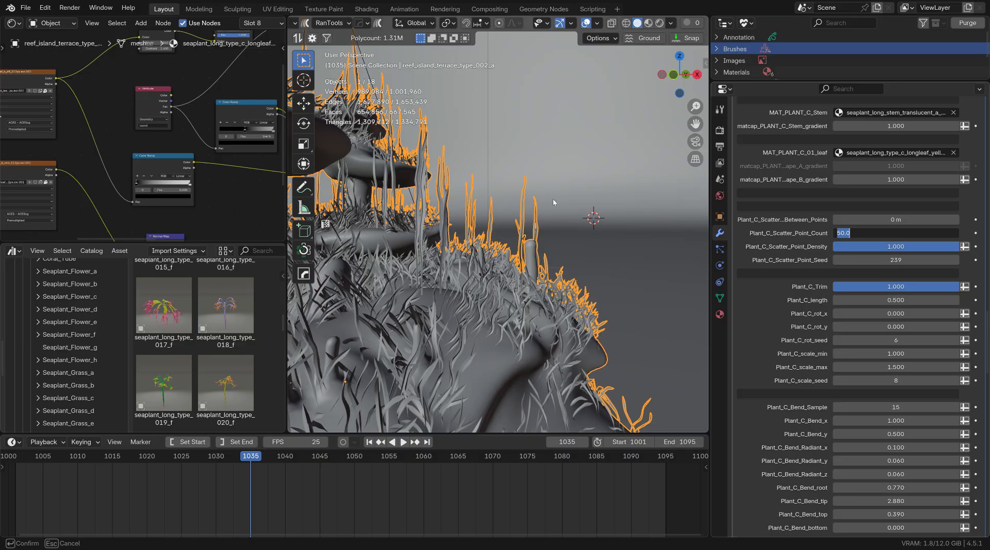
{"action": "key", "text": "Escape"}
- Raise the Plant_C bend sample to 16 and set its X bend to 0.25
{"action": "scroll", "coordinate": [553, 200], "scroll_direction": "down", "scroll_amount": 7}
{"action": "middle_click_drag", "start_coordinate": [513, 172], "coordinate": [538, 259], "text": "shift"}
{"action": "scroll", "coordinate": [537, 261], "scroll_direction": "up", "scroll_amount": 4}
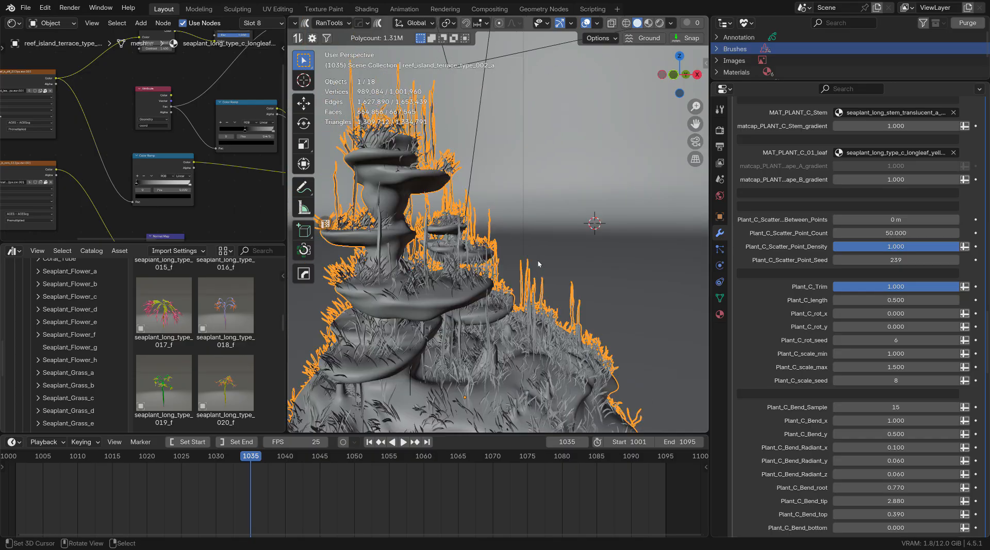
{"action": "scroll", "coordinate": [538, 264], "scroll_direction": "up", "scroll_amount": 4}
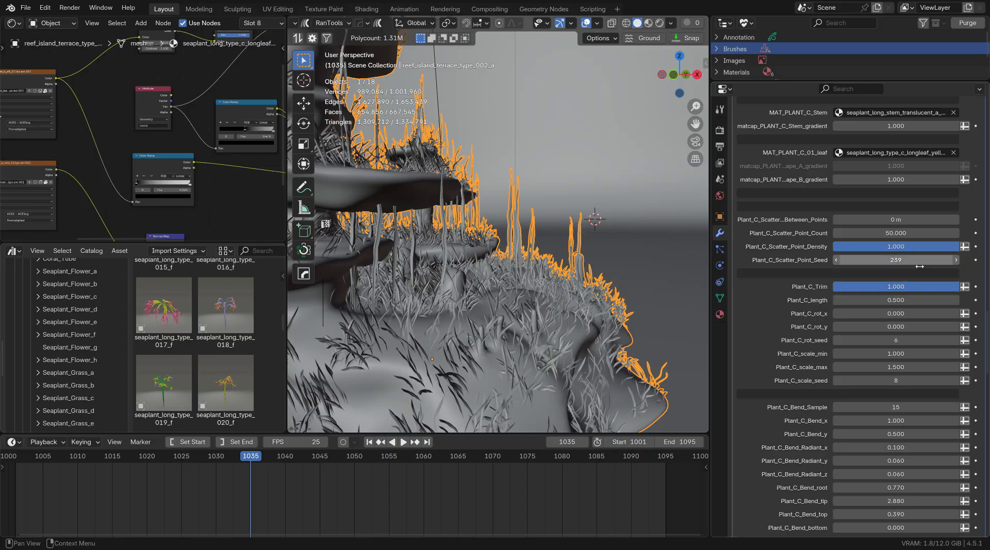
{"action": "scroll", "coordinate": [919, 266], "scroll_direction": "down", "scroll_amount": 2}
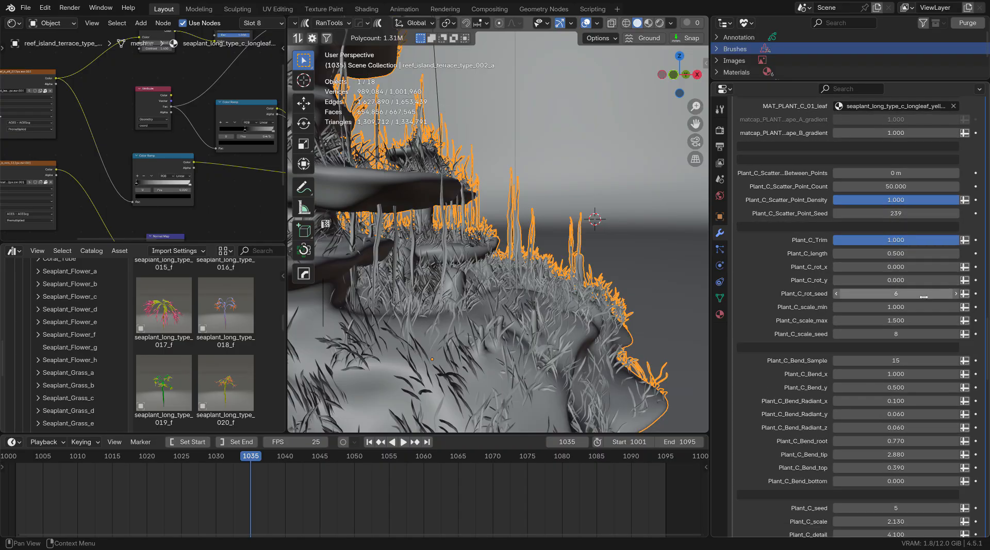
{"action": "scroll", "coordinate": [922, 299], "scroll_direction": "down", "scroll_amount": 3}
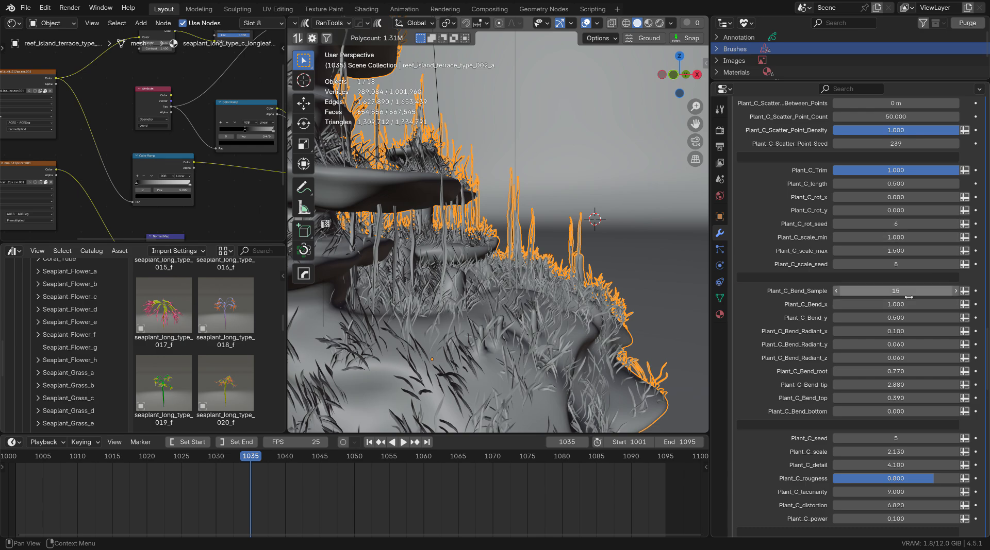
{"action": "left_click", "coordinate": [955, 291]}
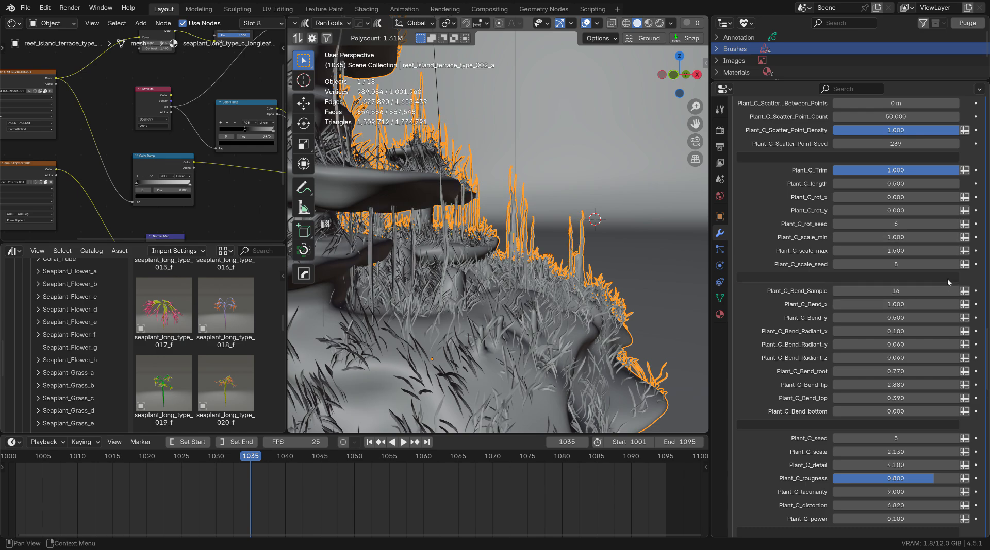
{"action": "left_click", "coordinate": [947, 278]}
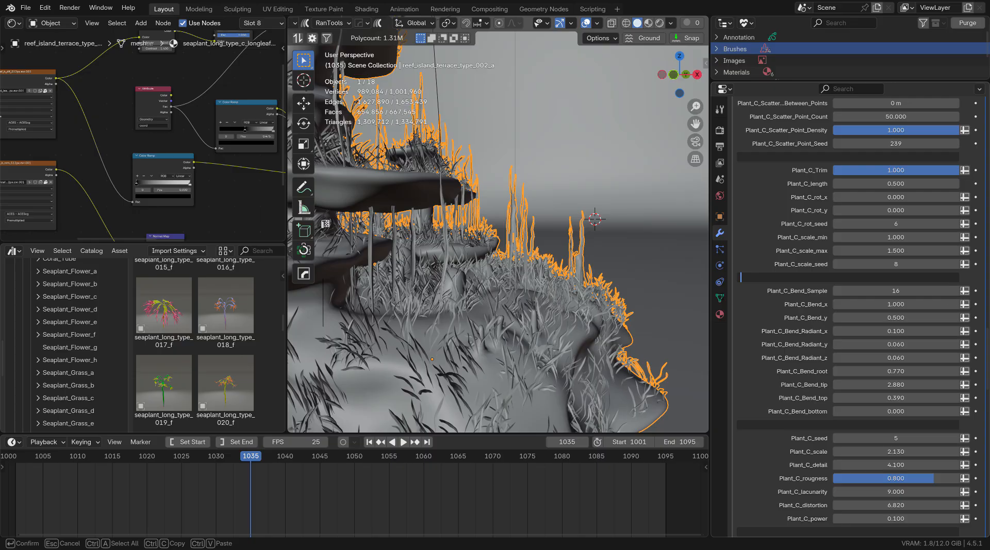
{"action": "left_click", "coordinate": [898, 310]}
{"action": "left_click", "coordinate": [899, 310]}
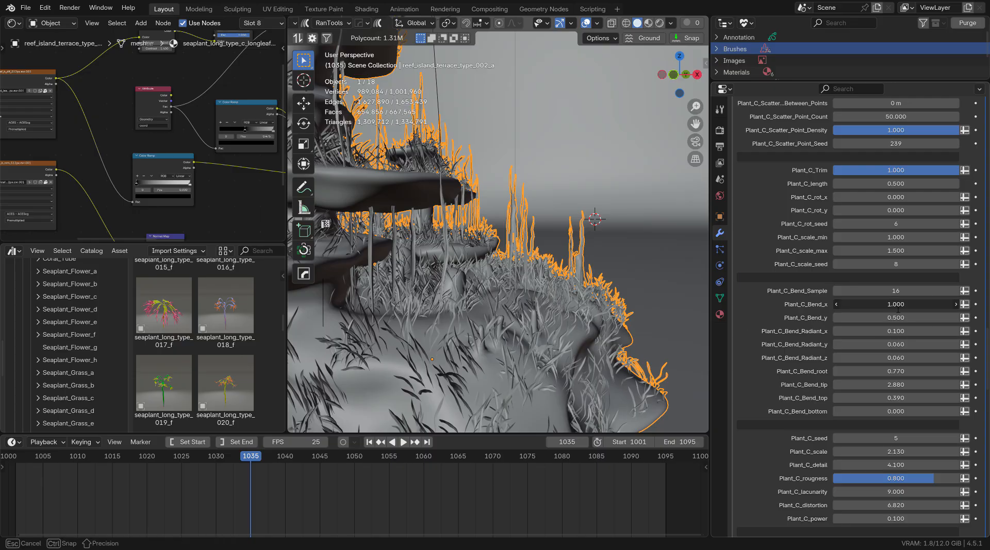
{"action": "type", "text": "0.25"}
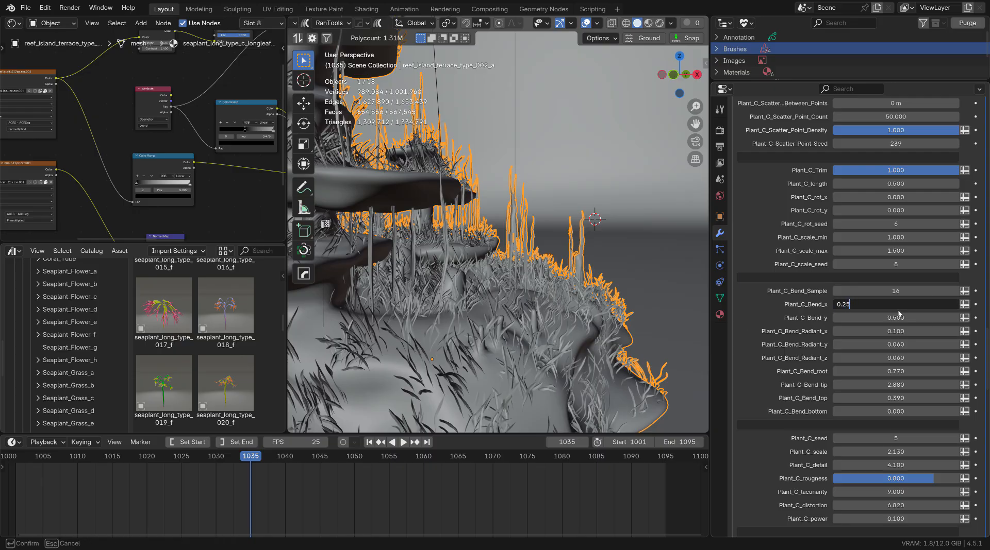
{"action": "key", "text": "Return"}
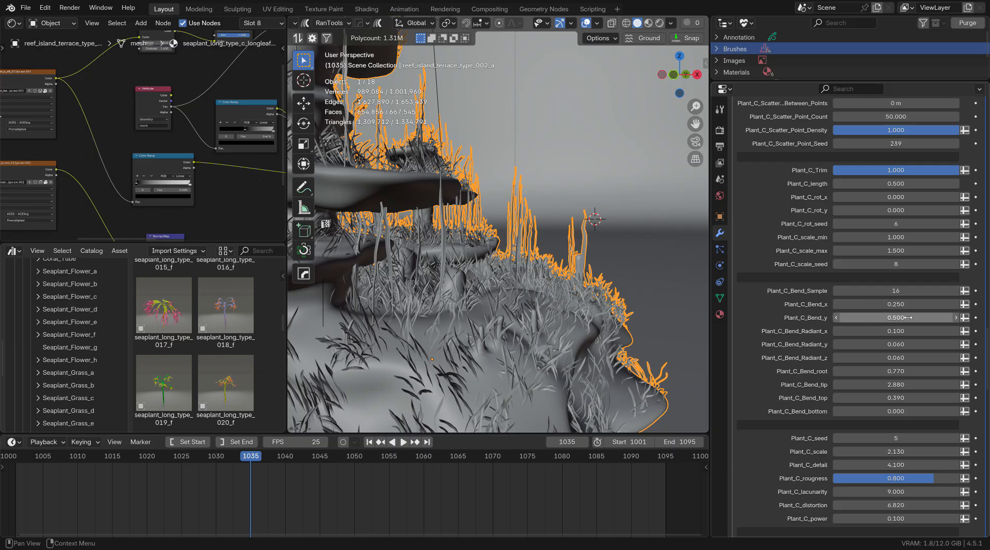
- Set the Plant_C bend top to 0.5 and the bend tip to 1.5
{"action": "scroll", "coordinate": [911, 335], "scroll_direction": "down", "scroll_amount": 3}
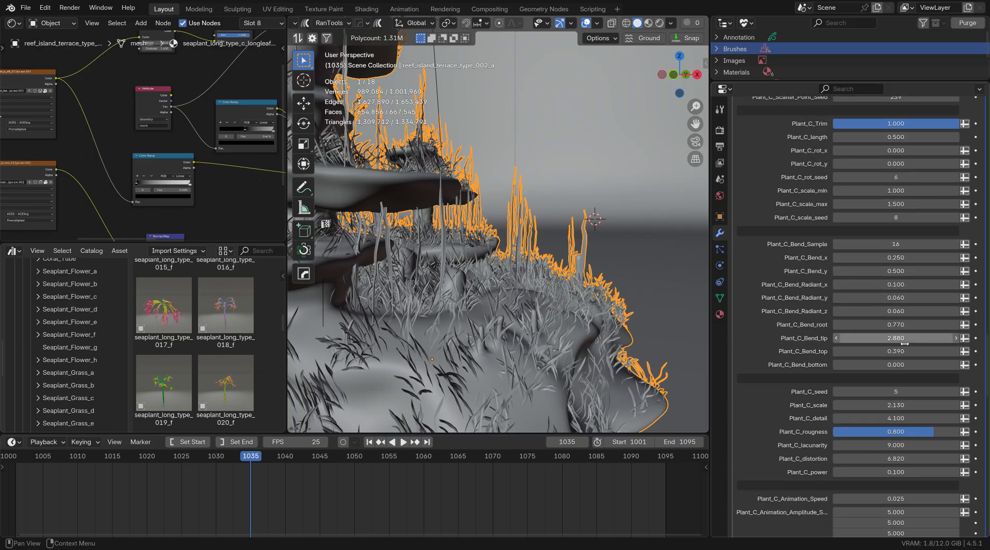
{"action": "scroll", "coordinate": [903, 344], "scroll_direction": "down", "scroll_amount": 2}
{"action": "scroll", "coordinate": [903, 344], "scroll_direction": "down", "scroll_amount": 2}
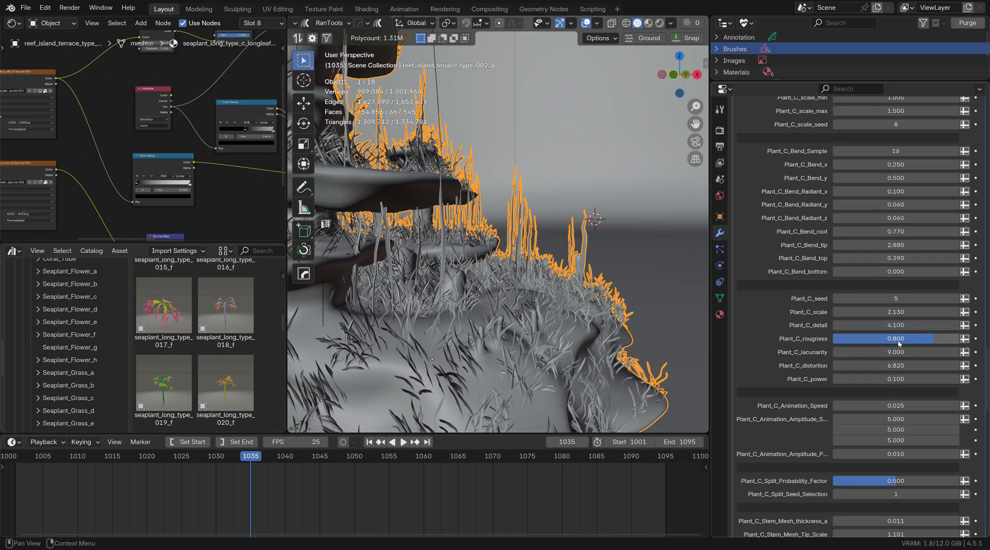
{"action": "left_click", "coordinate": [904, 259]}
{"action": "type", "text": "0.5"}
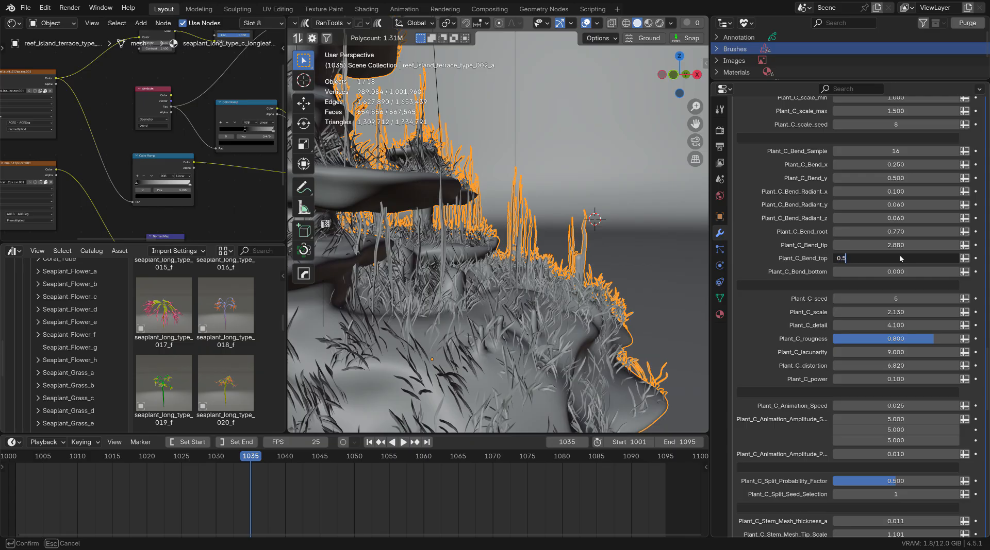
{"action": "key", "text": "Return"}
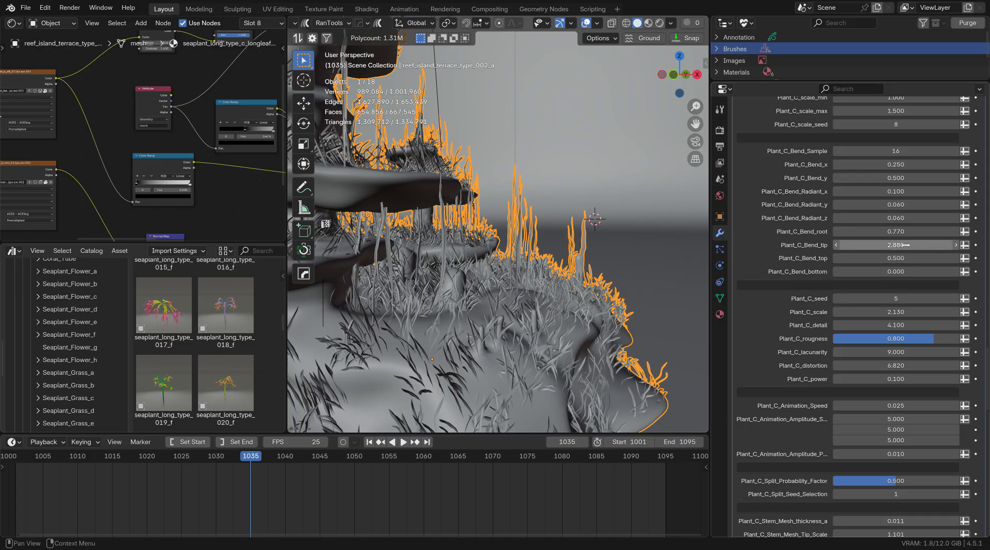
{"action": "left_click", "coordinate": [903, 248]}
{"action": "type", "text": "1.5"}
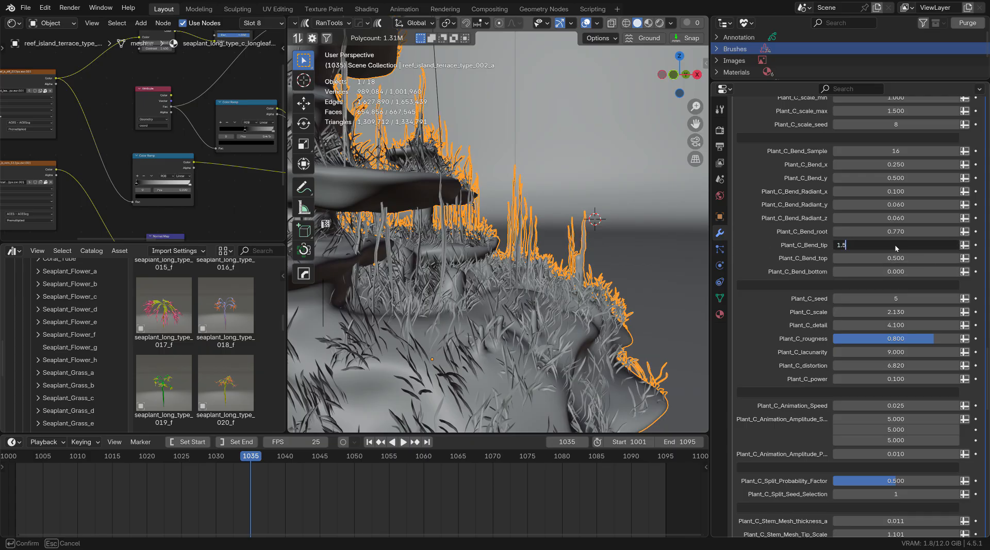
{"action": "key", "text": "Return"}
- Raise the Plant_C shape seed to 8 to vary the form of the long plants
{"action": "scroll", "coordinate": [884, 268], "scroll_direction": "down", "scroll_amount": 3}
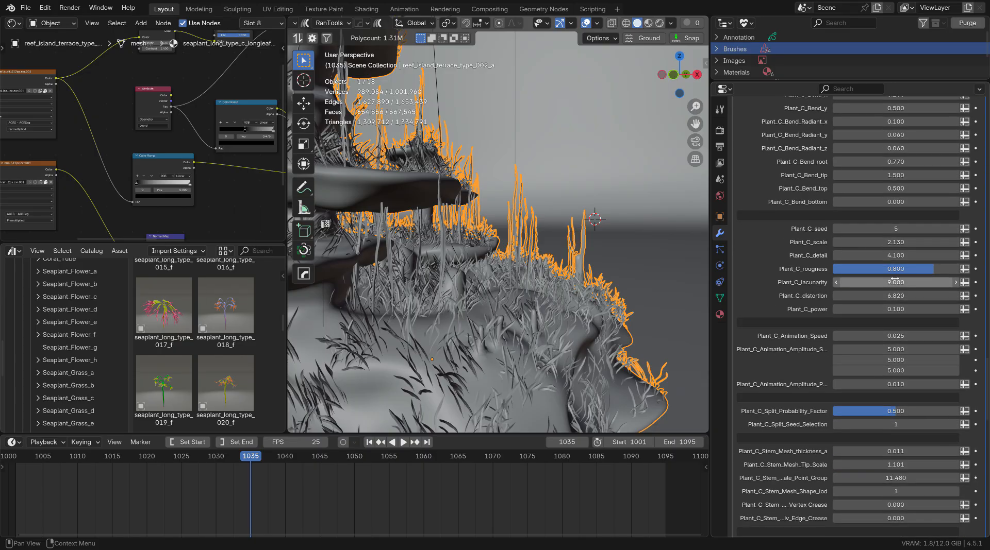
{"action": "left_click", "coordinate": [954, 230]}
{"action": "left_click", "coordinate": [954, 230]}
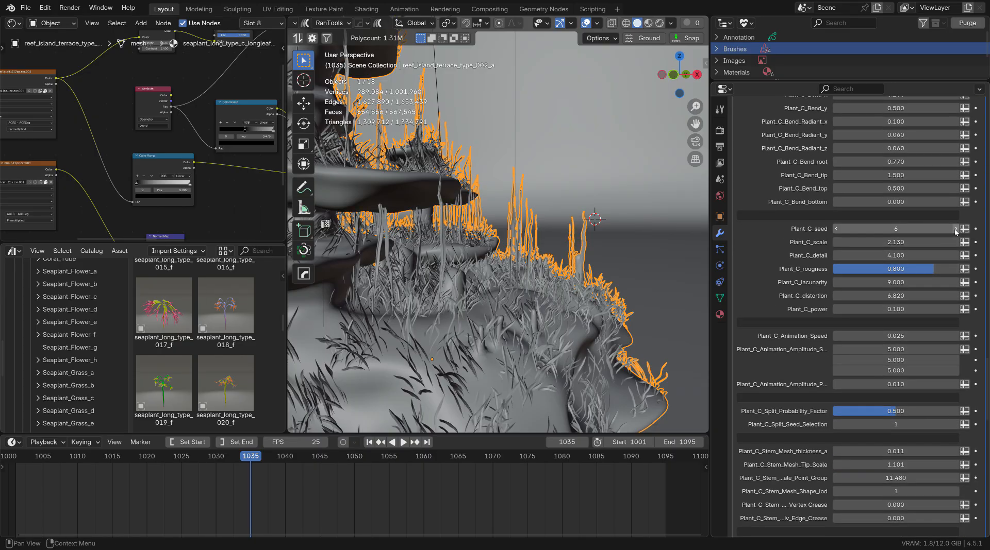
{"action": "left_click", "coordinate": [954, 230]}
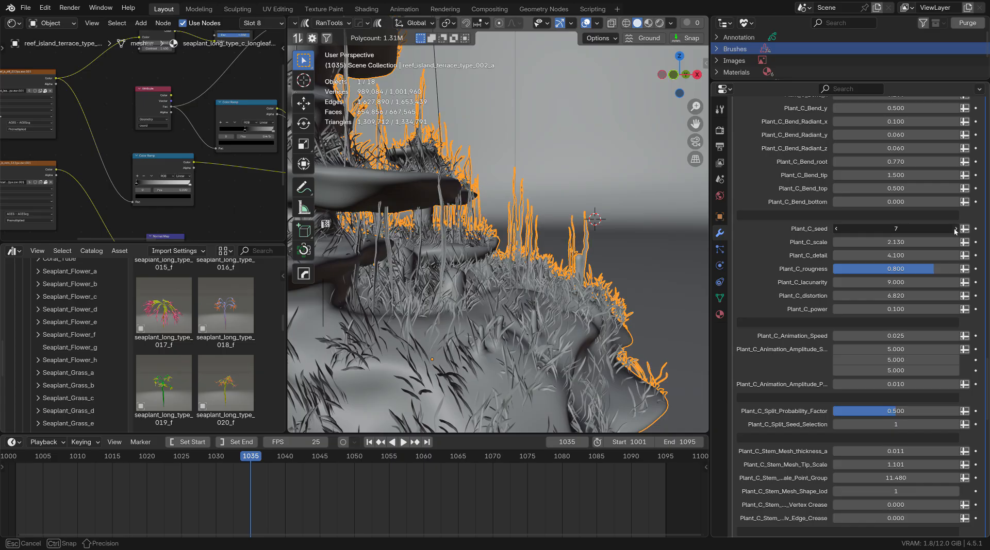
{"action": "left_click", "coordinate": [954, 230]}
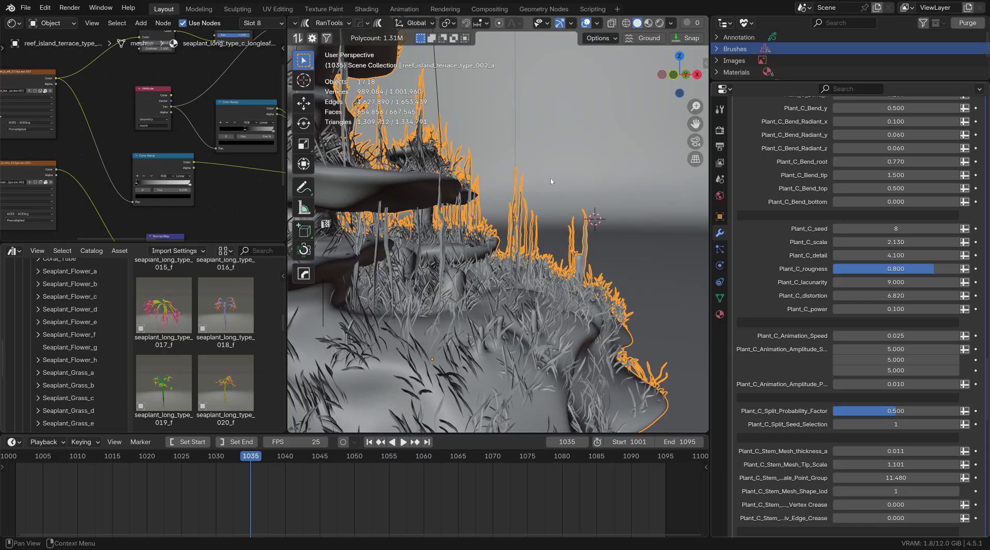
- Set the Plant_C shape distortion to 1
{"action": "middle_click_drag", "start_coordinate": [498, 222], "coordinate": [570, 204]}
{"action": "scroll", "coordinate": [894, 277], "scroll_direction": "down", "scroll_amount": 2}
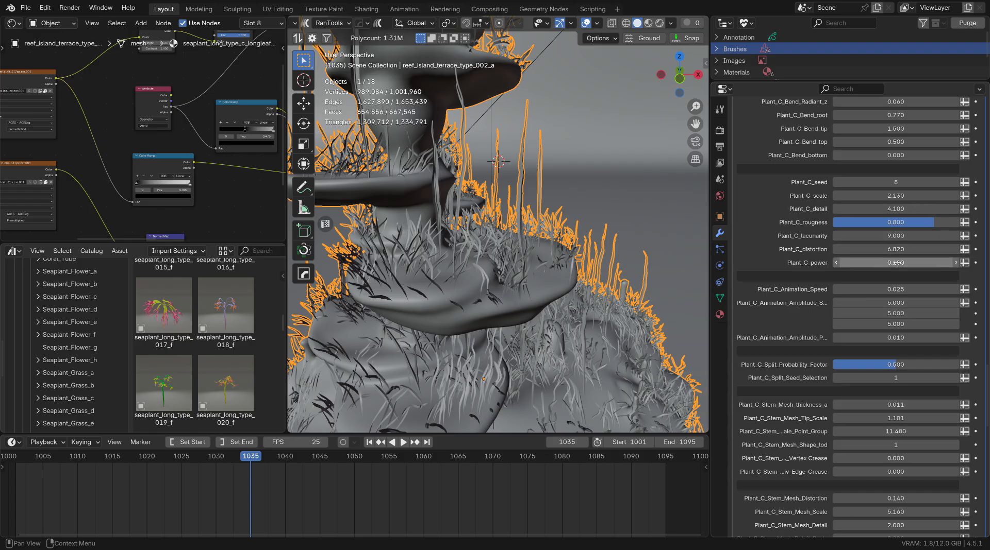
{"action": "left_click_drag", "start_coordinate": [907, 249], "coordinate": [907, 249]}
{"action": "type", "text": "1"}
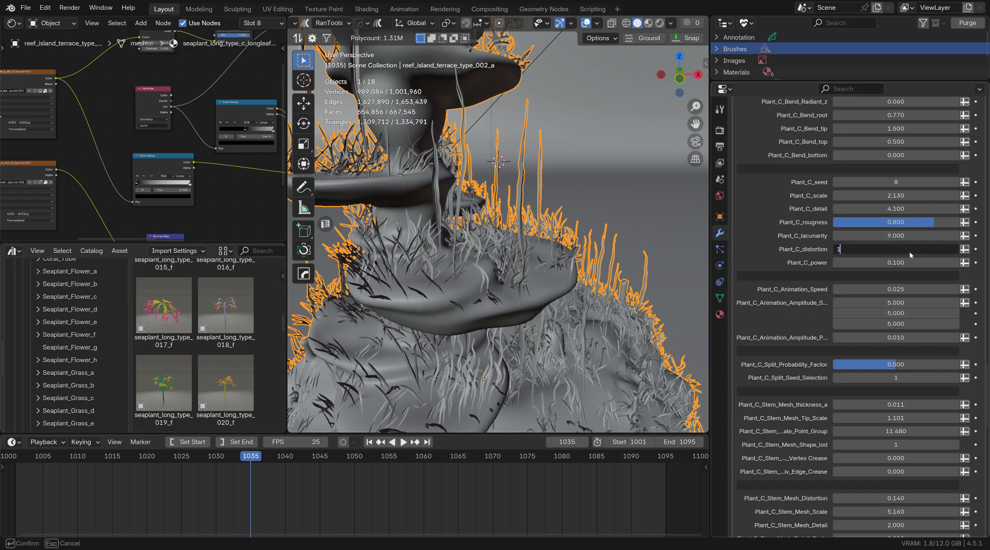
{"action": "key", "text": "Return"}
- Raise the Plant_C split seed selection to 3 to change which long plants are kept
{"action": "scroll", "coordinate": [907, 286], "scroll_direction": "down", "scroll_amount": 5}
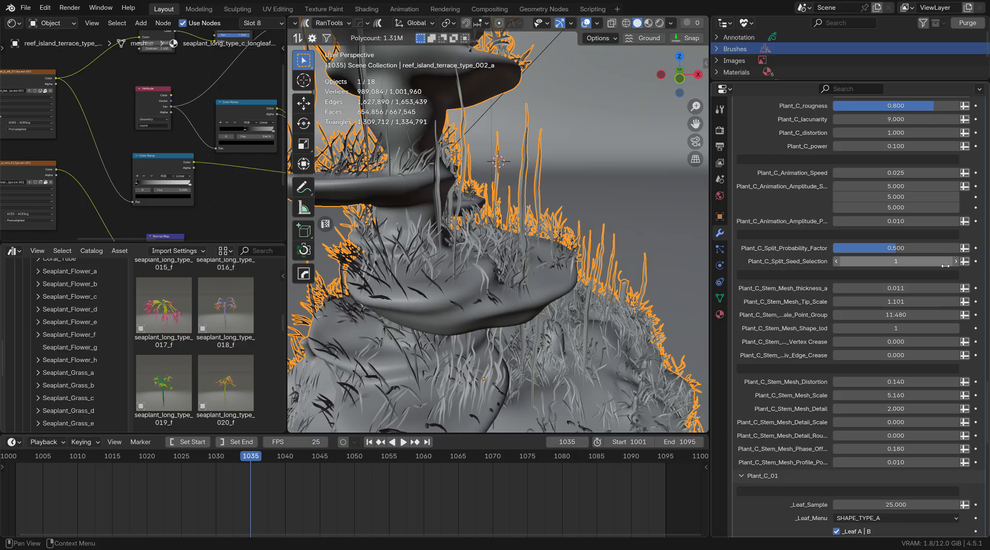
{"action": "left_click_drag", "start_coordinate": [958, 264], "coordinate": [957, 264]}
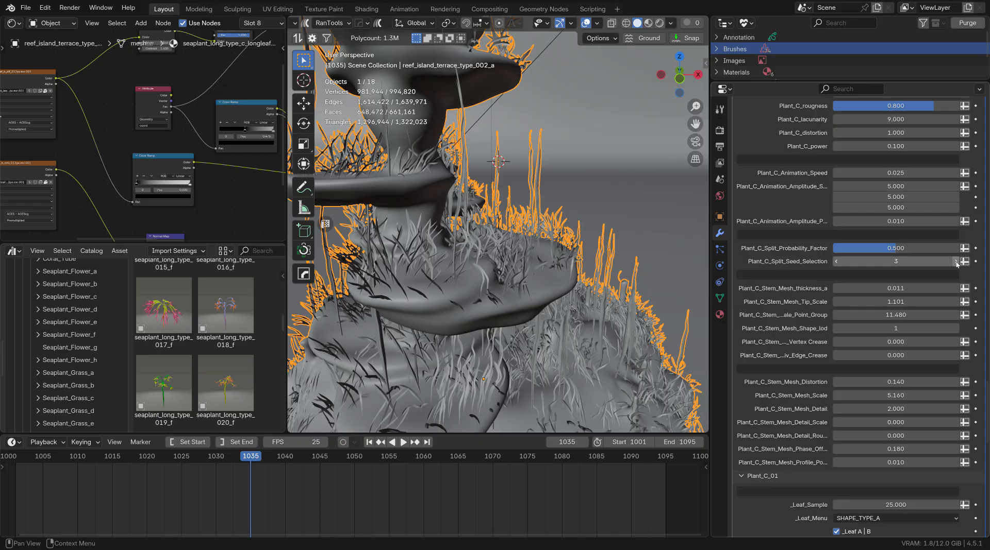
{"action": "middle_click_drag", "start_coordinate": [591, 200], "coordinate": [541, 186]}
- Set the Plant_C stem mesh thickness to 0.1
{"action": "scroll", "coordinate": [894, 265], "scroll_direction": "down", "scroll_amount": 2}
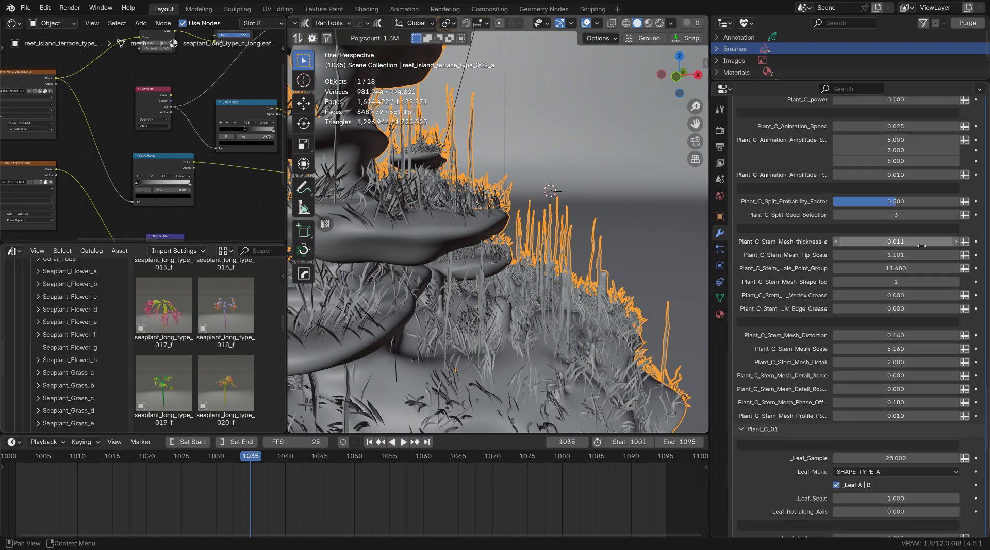
{"action": "left_click", "coordinate": [897, 245]}
{"action": "type", "text": "0."}
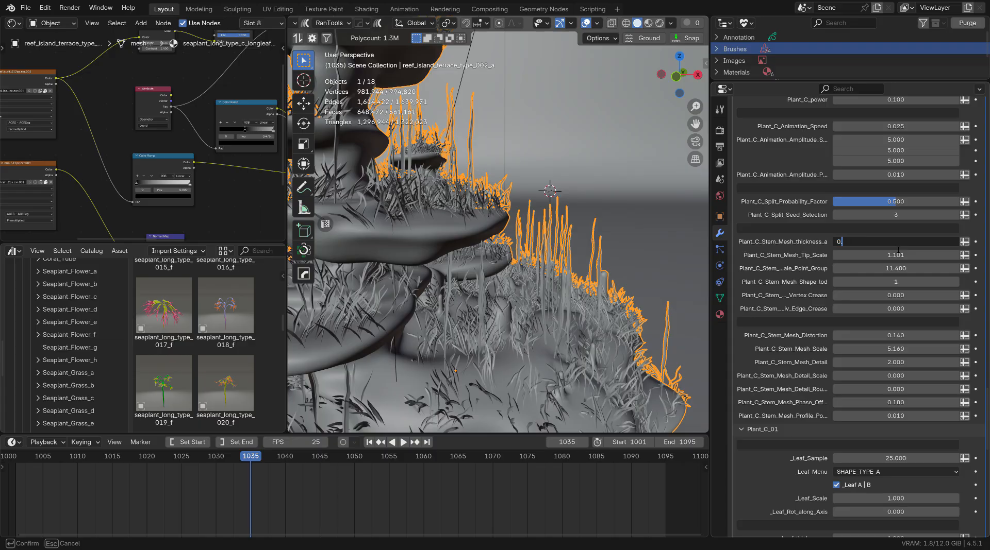
{"action": "type", "text": "1"}
{"action": "key", "text": "Return"}
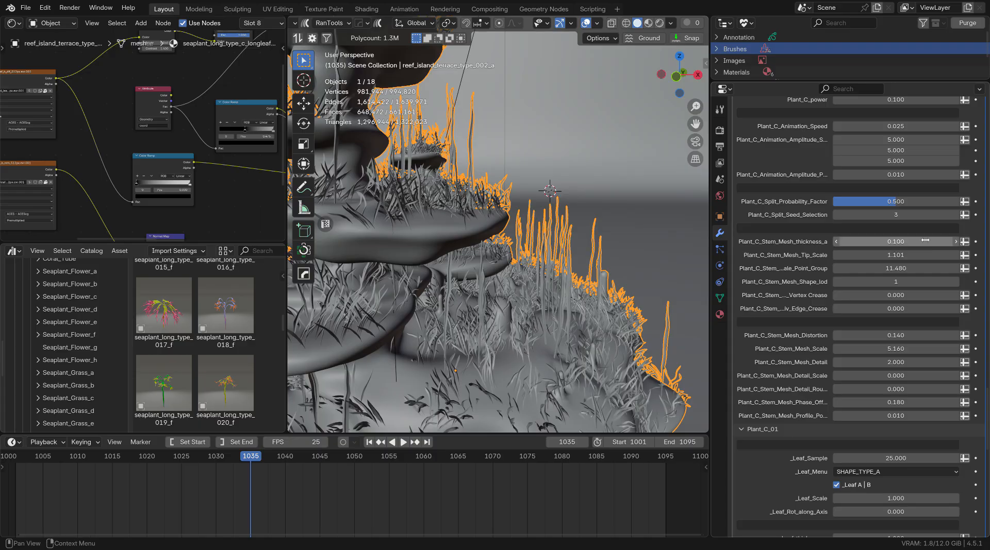
- Switch the viewport to wireframe shading and view the long plant stems up close
{"action": "scroll", "coordinate": [558, 249], "scroll_direction": "up", "scroll_amount": 5}
{"action": "middle_click_drag", "start_coordinate": [557, 249], "coordinate": [510, 242]}
{"action": "left_click", "coordinate": [626, 23]}
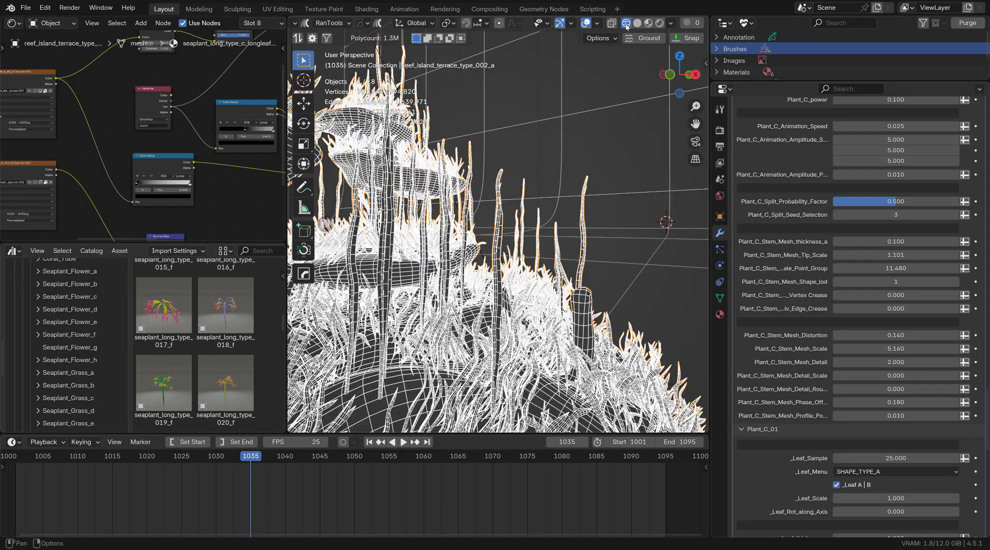
{"action": "mouse_move", "coordinate": [558, 265]}
{"action": "middle_mouse_down"}
{"action": "mouse_move", "coordinate": [492, 286]}
{"action": "mouse_move", "coordinate": [511, 263]}
{"action": "mouse_move", "coordinate": [529, 260]}
{"action": "middle_mouse_up"}
- Examine the Plant_C stem mesh, leaf, scatter, bend and shape settings against the wireframe of the long plants
{"action": "scroll", "coordinate": [894, 320], "scroll_direction": "down", "scroll_amount": 2}
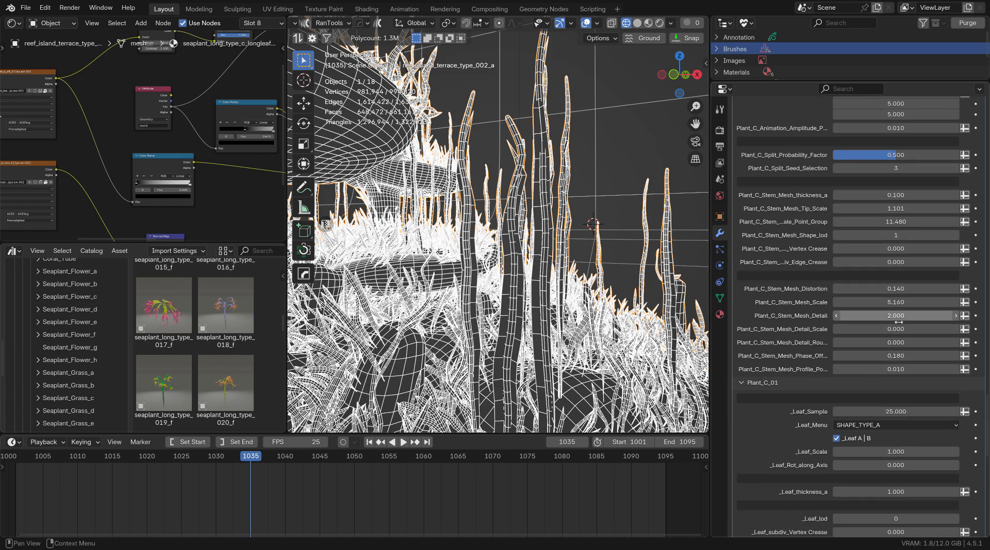
{"action": "scroll", "coordinate": [896, 324], "scroll_direction": "down", "scroll_amount": 4}
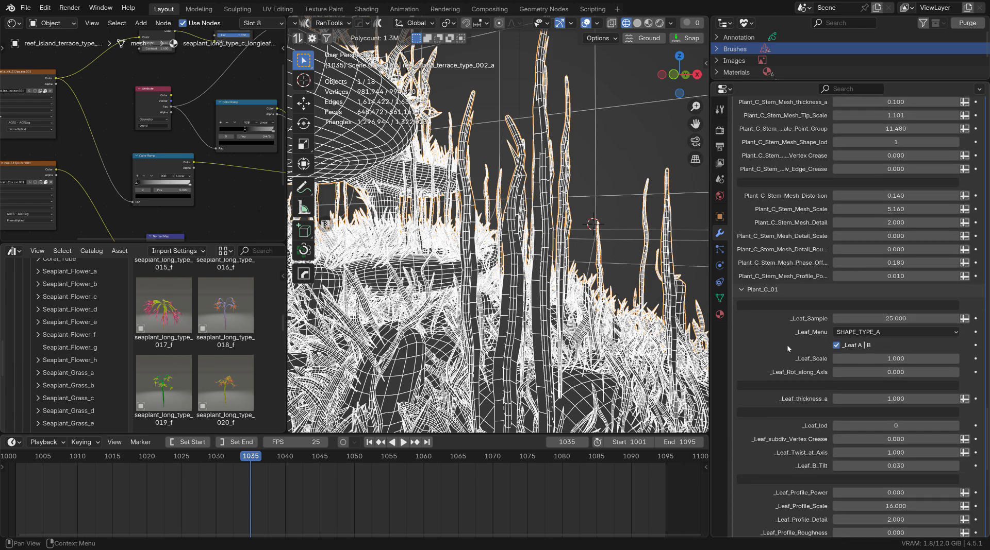
{"action": "scroll", "coordinate": [860, 314], "scroll_direction": "up", "scroll_amount": 15}
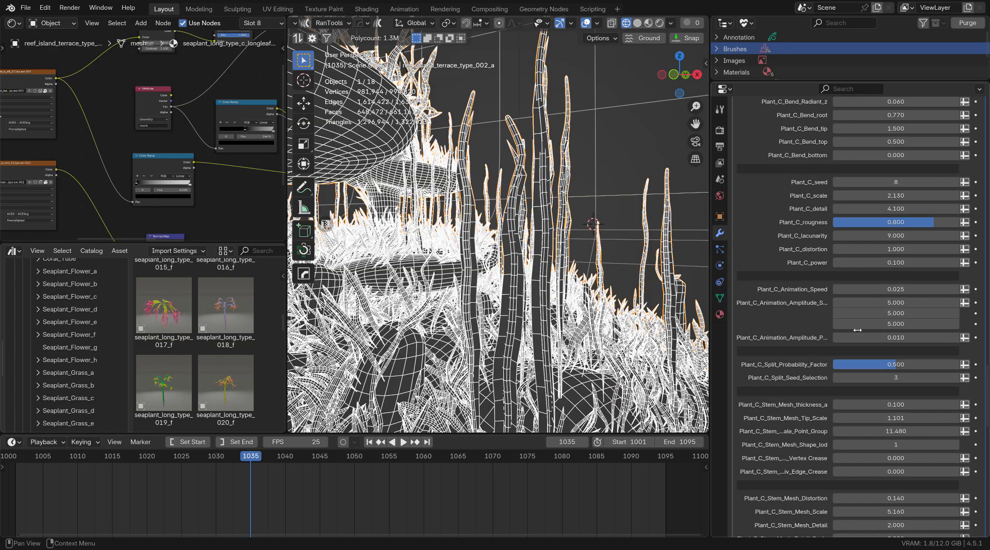
{"action": "scroll", "coordinate": [864, 288], "scroll_direction": "down", "scroll_amount": 5}
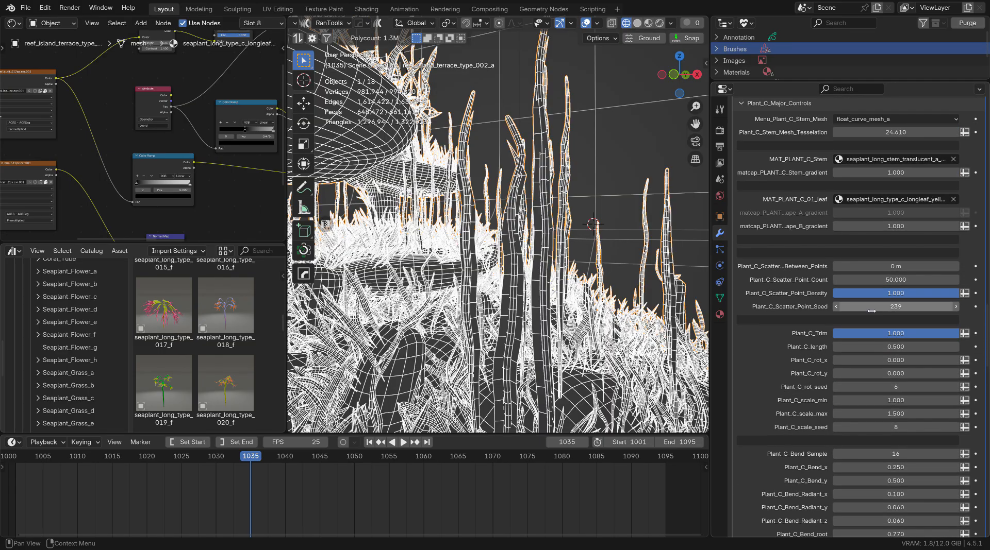
{"action": "scroll", "coordinate": [827, 366], "scroll_direction": "up", "scroll_amount": 6}
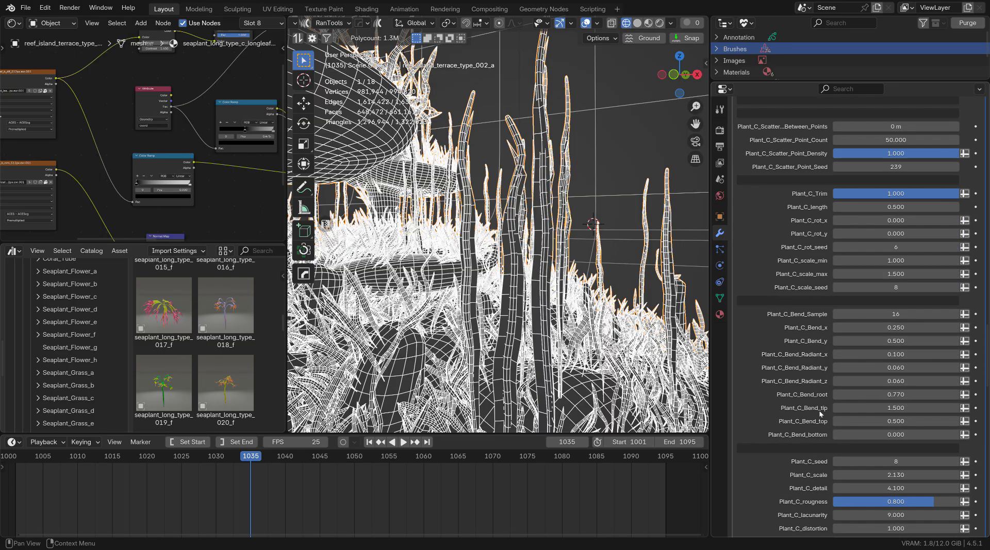
{"action": "scroll", "coordinate": [821, 413], "scroll_direction": "down", "scroll_amount": 5}
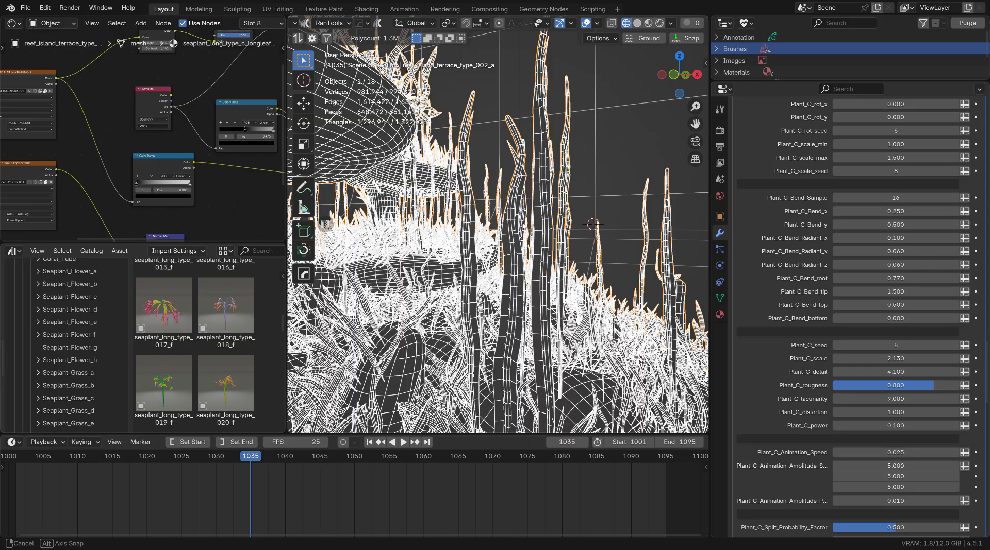
{"action": "middle_click_drag", "start_coordinate": [546, 227], "coordinate": [522, 180]}
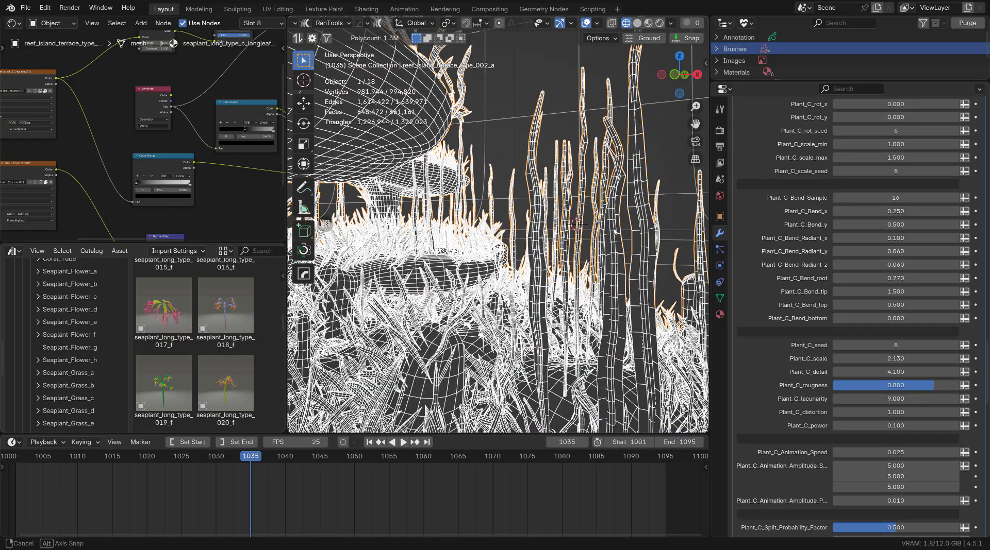
{"action": "middle_click_drag", "start_coordinate": [621, 242], "coordinate": [611, 242]}
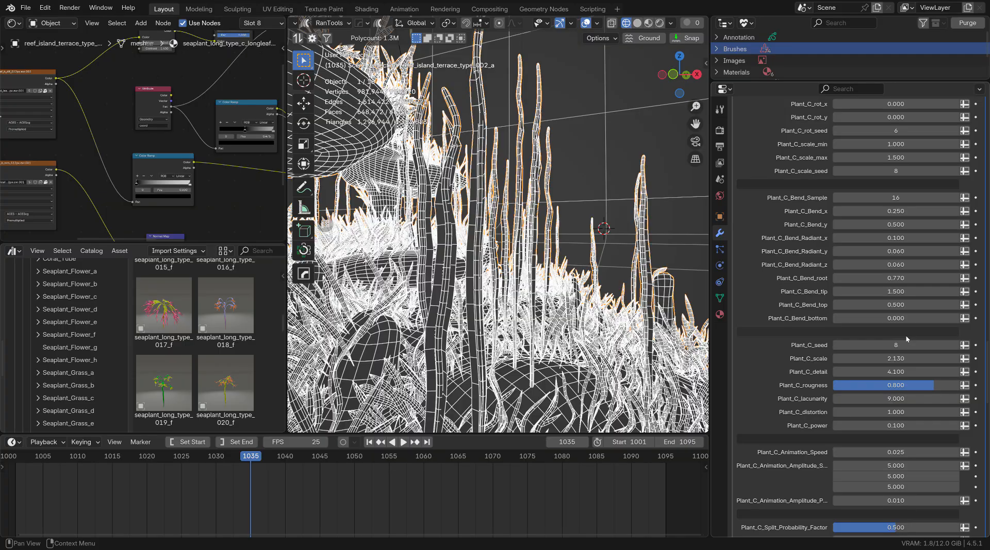
{"action": "scroll", "coordinate": [907, 339], "scroll_direction": "up", "scroll_amount": 5}
{"action": "scroll", "coordinate": [909, 338], "scroll_direction": "up", "scroll_amount": 4}
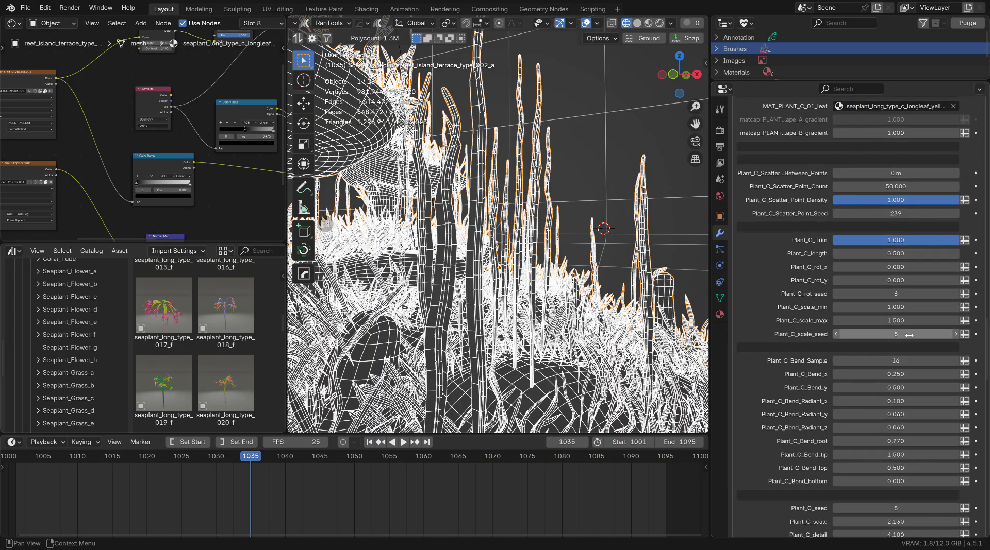
{"action": "scroll", "coordinate": [908, 333], "scroll_direction": "down", "scroll_amount": 10}
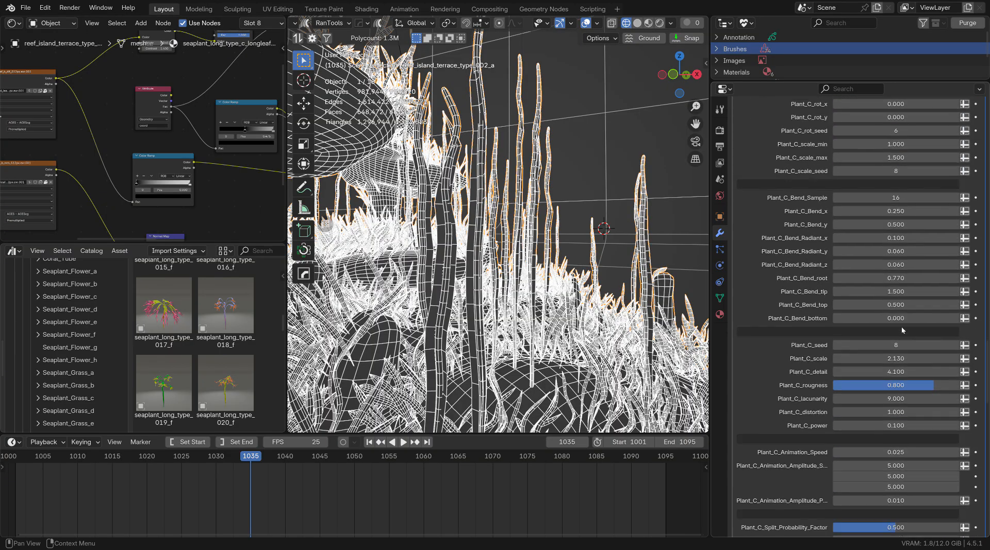
{"action": "scroll", "coordinate": [889, 287], "scroll_direction": "down", "scroll_amount": 8}
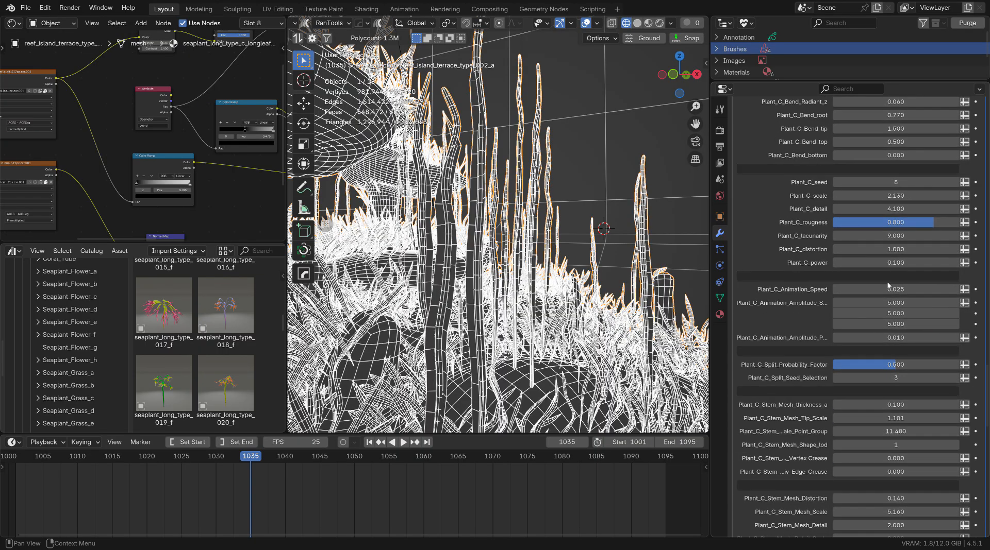
{"action": "scroll", "coordinate": [887, 285], "scroll_direction": "up", "scroll_amount": 13}
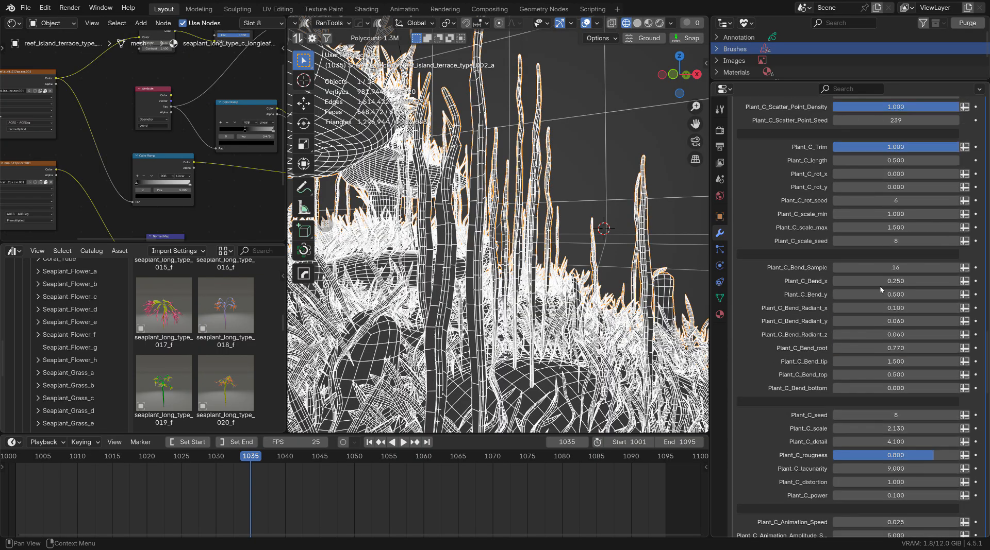
{"action": "scroll", "coordinate": [889, 310], "scroll_direction": "up", "scroll_amount": 9}
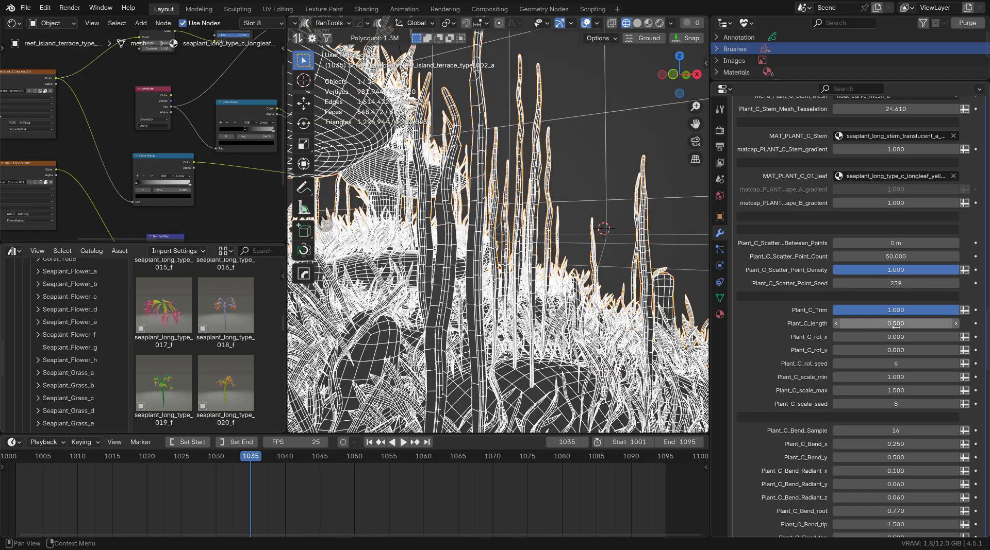
{"action": "scroll", "coordinate": [894, 326], "scroll_direction": "up", "scroll_amount": 5}
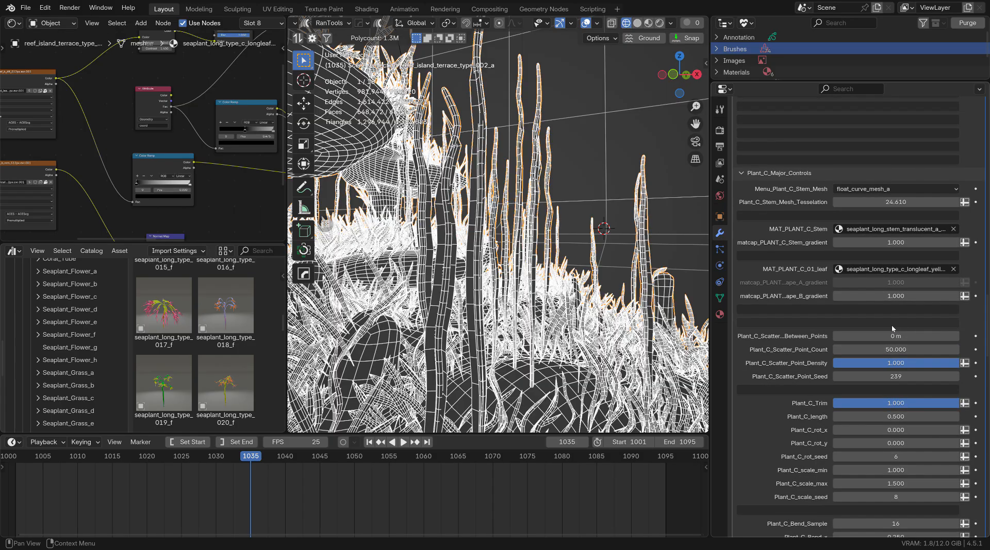
{"action": "scroll", "coordinate": [890, 325], "scroll_direction": "up", "scroll_amount": 4}
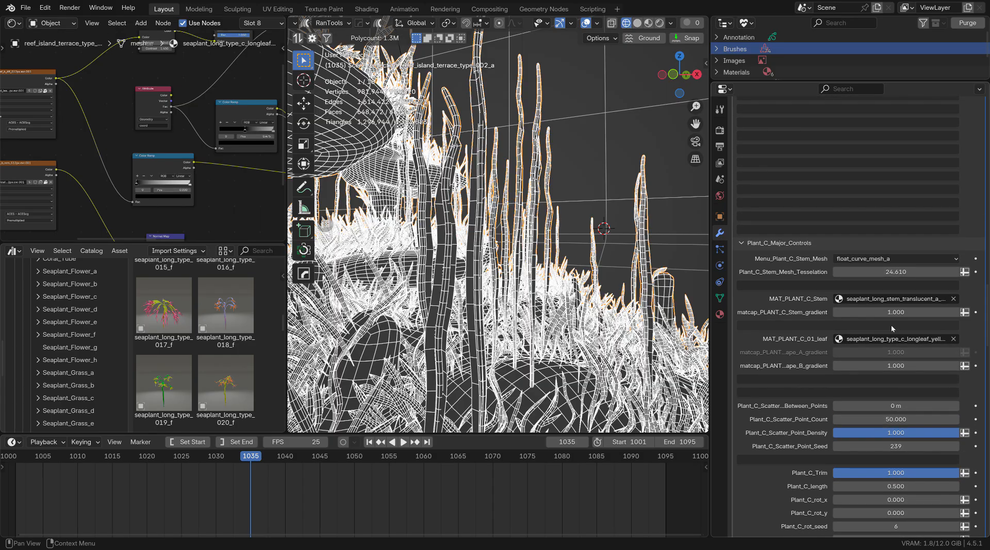
{"action": "scroll", "coordinate": [890, 324], "scroll_direction": "down", "scroll_amount": 5}
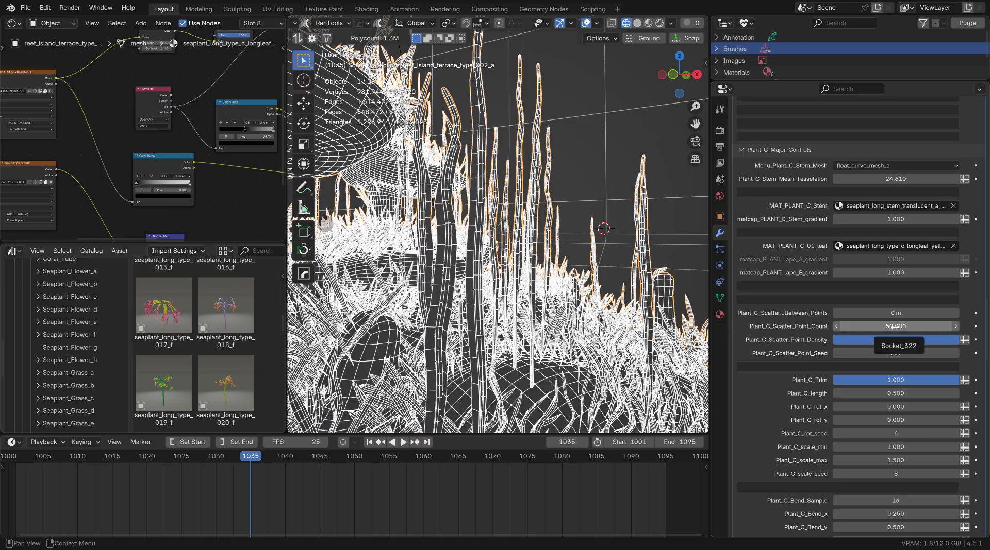
{"action": "scroll", "coordinate": [896, 327], "scroll_direction": "down", "scroll_amount": 10}
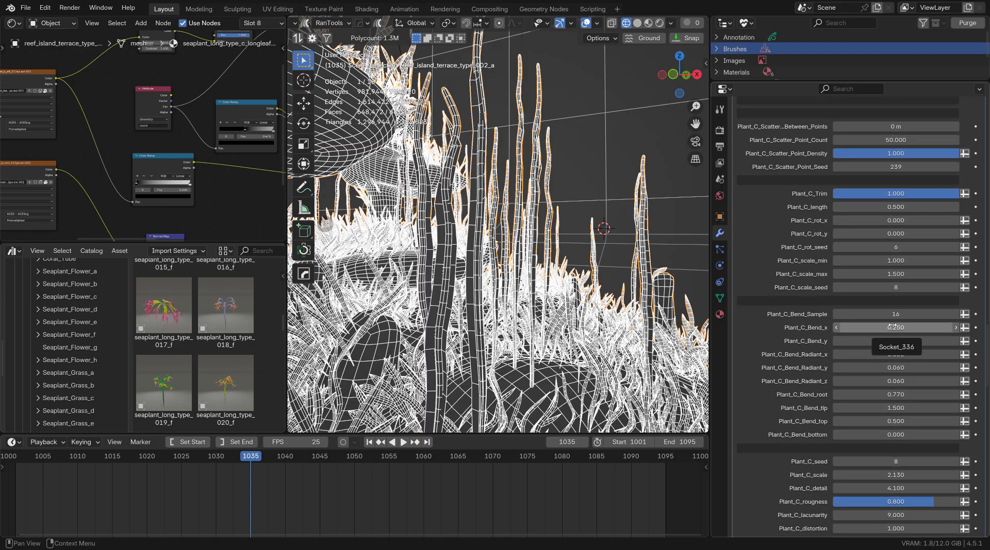
- Set the Plant_C length to 1 and inspect the long plants around the terrace
{"action": "left_click", "coordinate": [894, 207]}
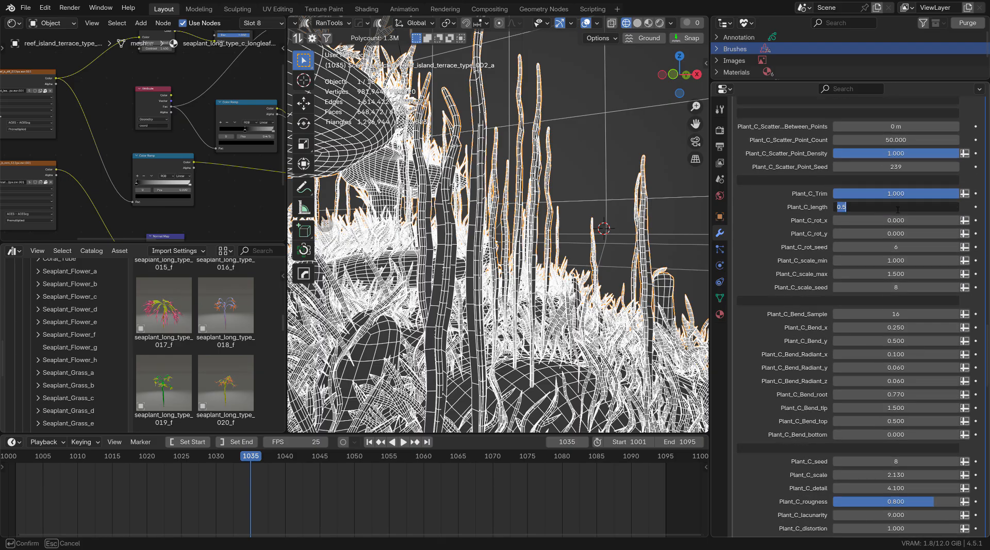
{"action": "type", "text": "1"}
{"action": "key", "text": "Return"}
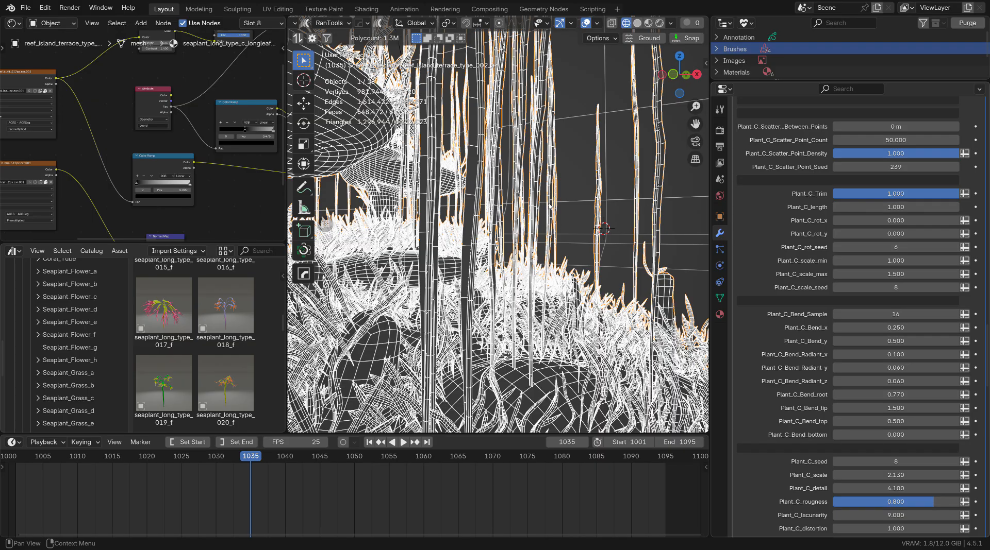
{"action": "middle_click_drag", "start_coordinate": [565, 160], "coordinate": [580, 185]}
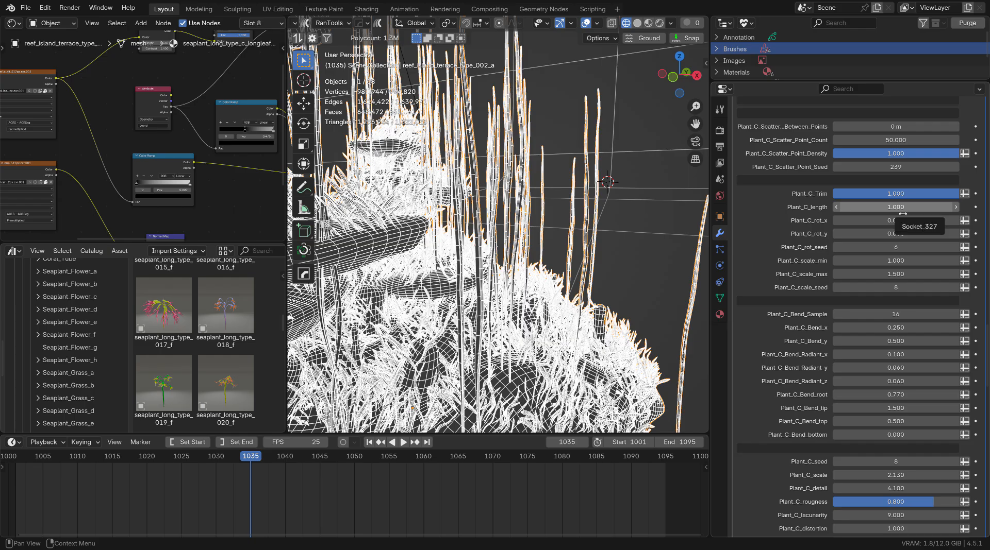
{"action": "middle_click_drag", "start_coordinate": [524, 171], "coordinate": [546, 176]}
- Set the Plant_C trim to 0.5 to shorten the long plants
{"action": "scroll", "coordinate": [837, 249], "scroll_direction": "up", "scroll_amount": 5}
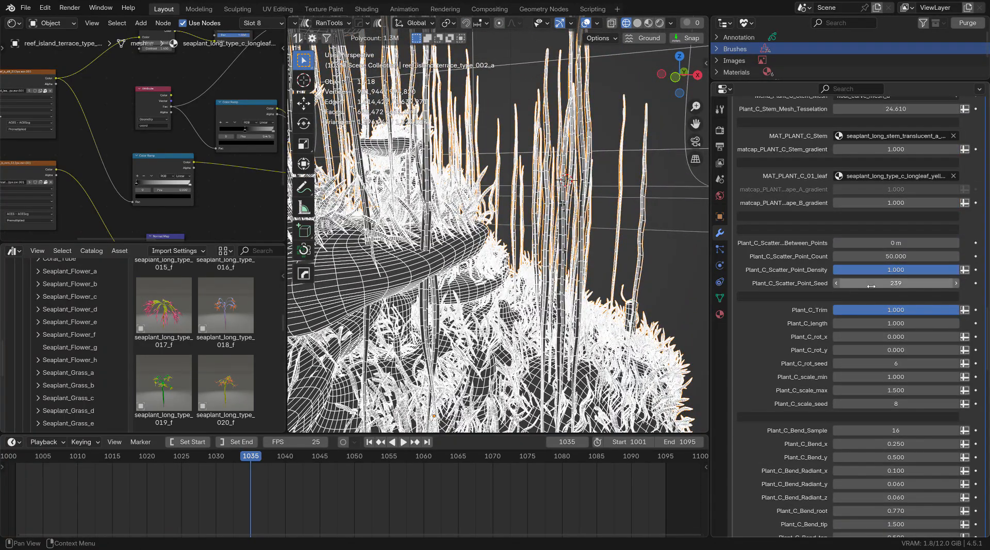
{"action": "scroll", "coordinate": [866, 286], "scroll_direction": "up", "scroll_amount": 3}
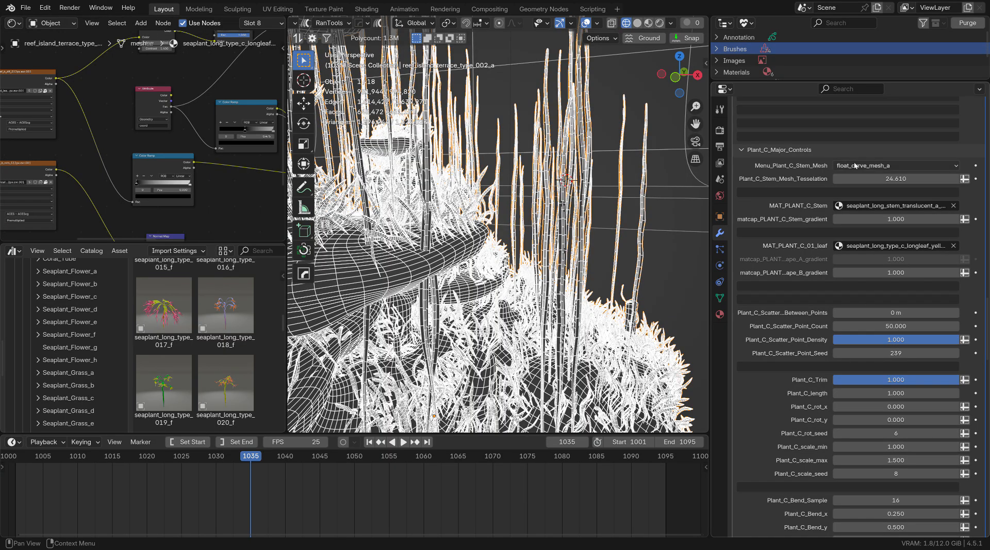
{"action": "scroll", "coordinate": [855, 163], "scroll_direction": "down", "scroll_amount": 3}
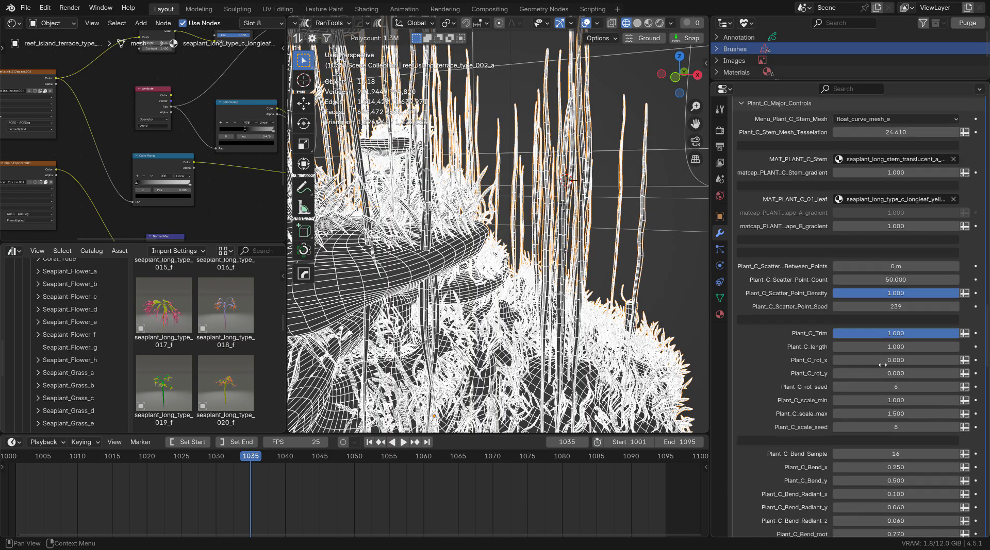
{"action": "left_click", "coordinate": [906, 309]}
{"action": "type", "text": "0.5"}
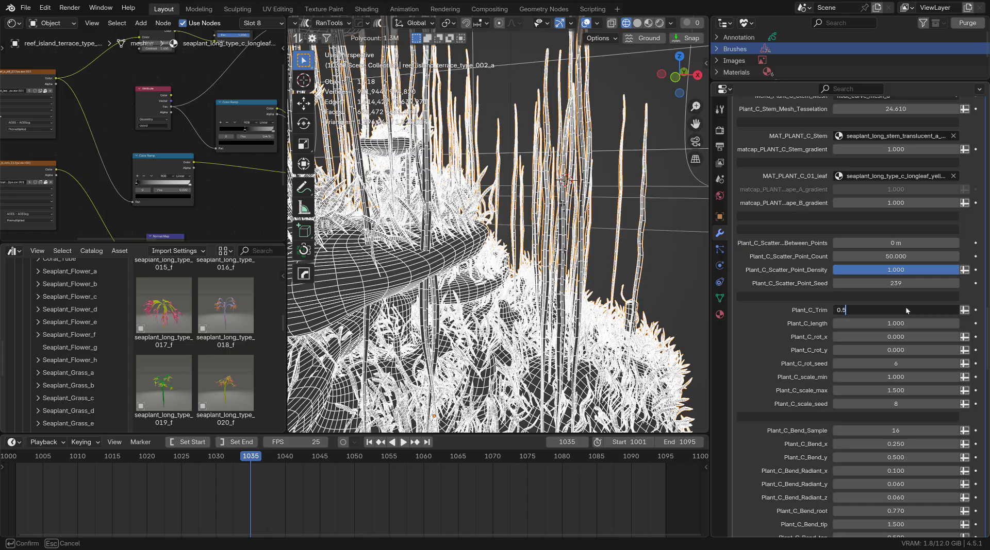
{"action": "key", "text": "Return"}
- Try float_curve_mesh_b and float_curve_mesh_c as the Plant_C stem mesh on the shortened long plants
{"action": "scroll", "coordinate": [571, 177], "scroll_direction": "up", "scroll_amount": 8}
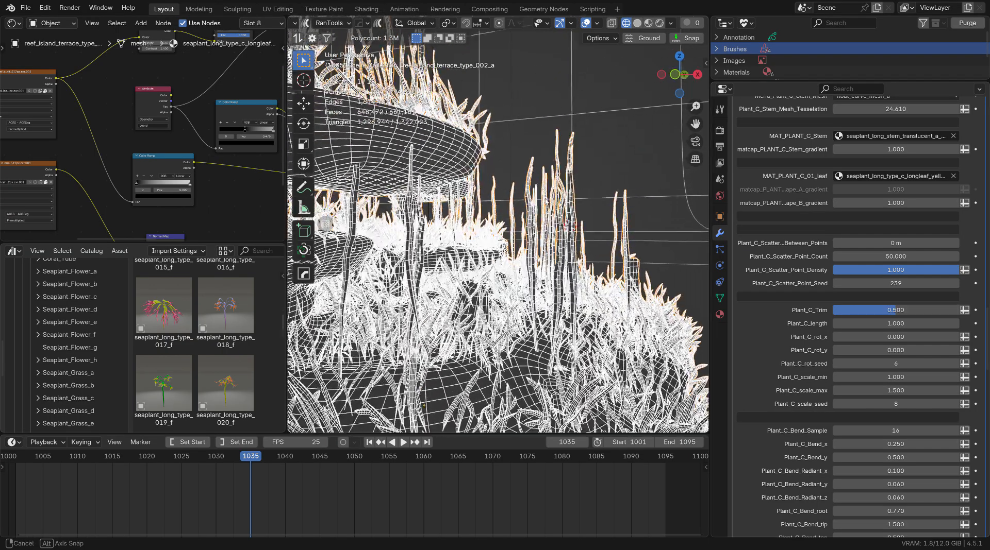
{"action": "scroll", "coordinate": [573, 237], "scroll_direction": "up", "scroll_amount": 4}
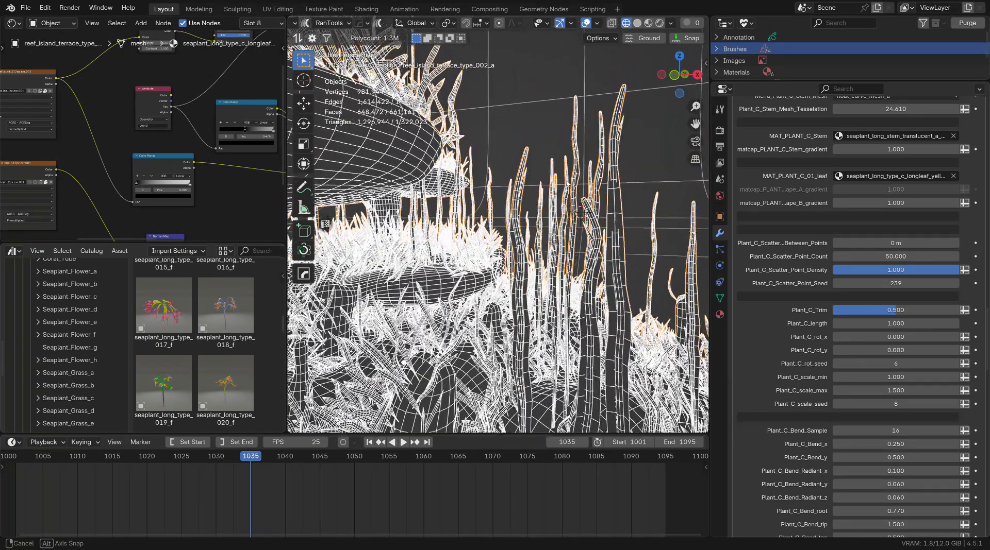
{"action": "scroll", "coordinate": [892, 203], "scroll_direction": "up", "scroll_amount": 4}
{"action": "left_click", "coordinate": [886, 190]}
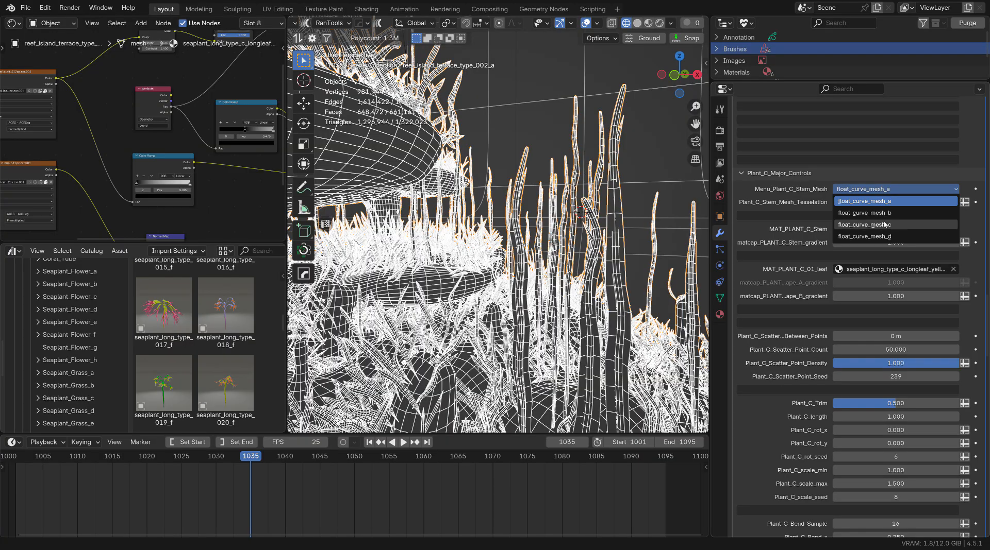
{"action": "left_click", "coordinate": [882, 213]}
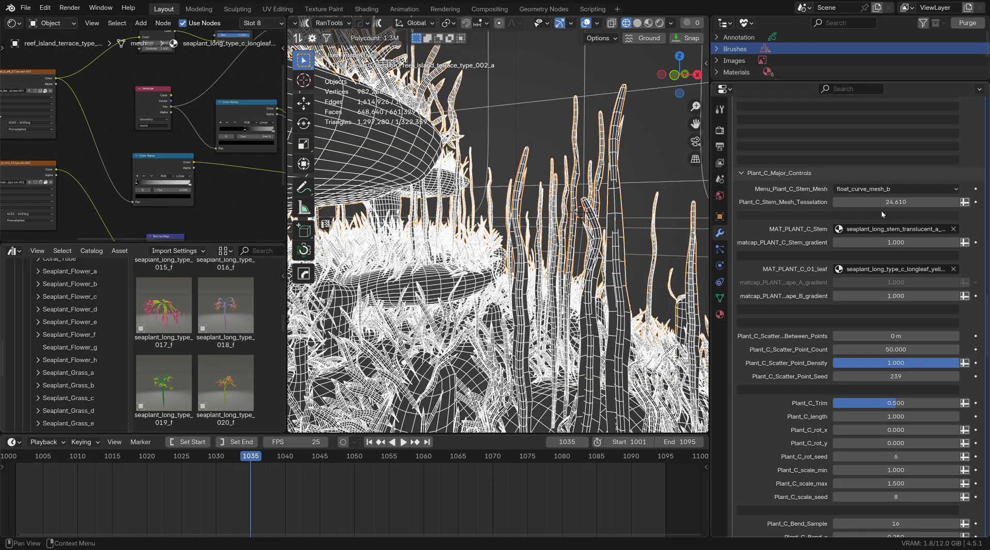
{"action": "left_click", "coordinate": [893, 189]}
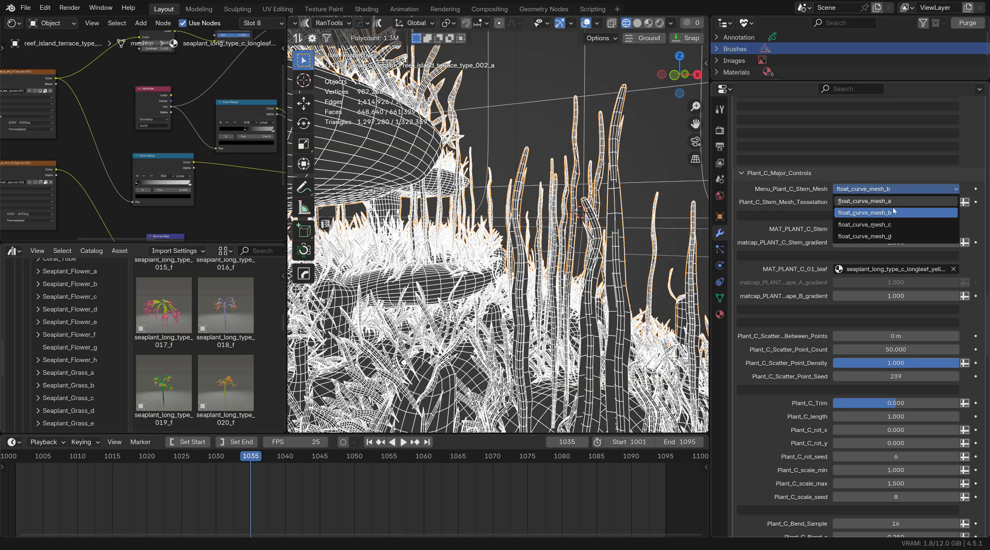
{"action": "left_click", "coordinate": [887, 224]}
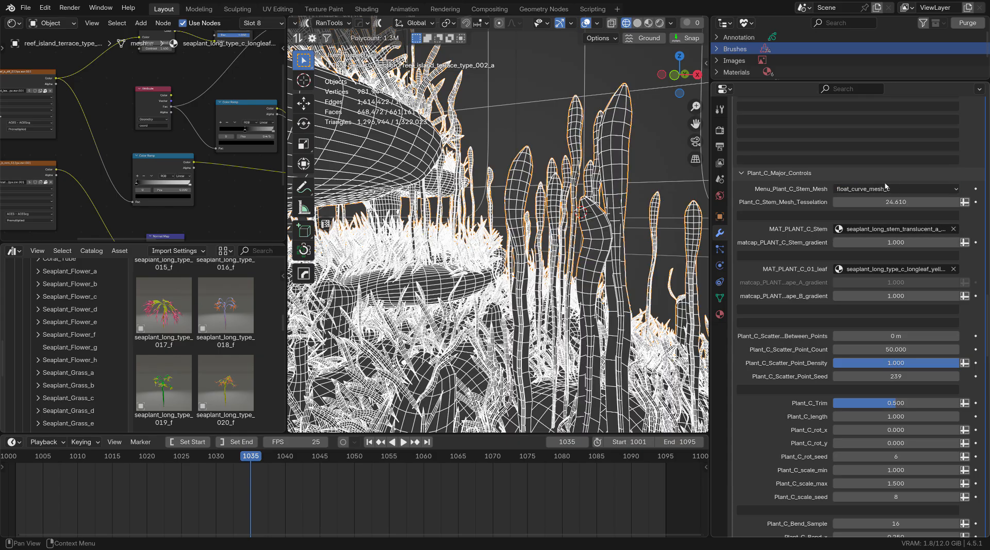
- Try float_curve_mesh_d as the Plant_C stem mesh and inspect the stems from another angle
{"action": "middle_click_drag", "start_coordinate": [564, 198], "coordinate": [547, 128], "text": "shift"}
{"action": "left_click", "coordinate": [883, 189]}
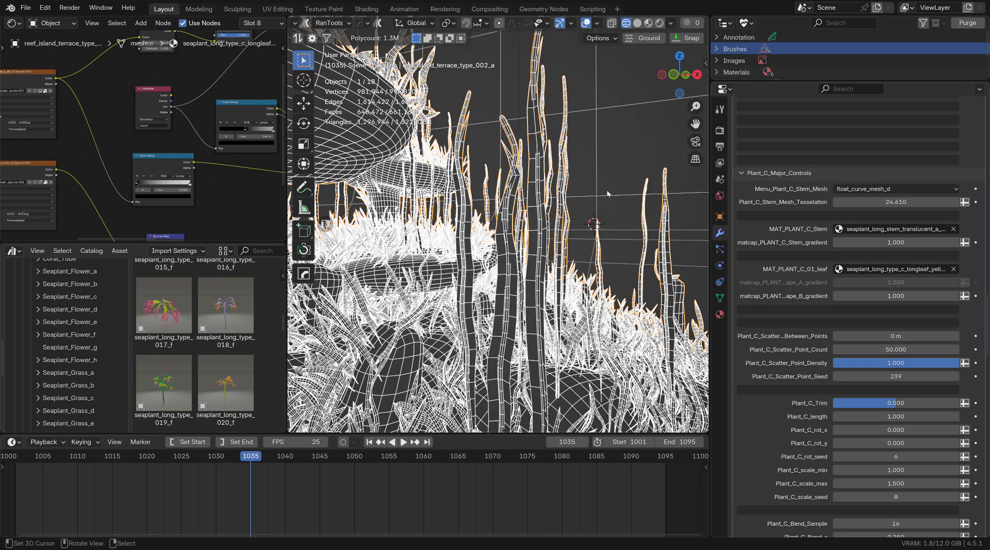
{"action": "mouse_move", "coordinate": [608, 194]}
{"action": "middle_mouse_down"}
{"action": "mouse_move", "coordinate": [597, 185]}
{"action": "mouse_move", "coordinate": [617, 188]}
{"action": "middle_mouse_up"}
- Set the Plant_C stem mesh back to float_curve_mesh_a
{"action": "left_click", "coordinate": [877, 189]}
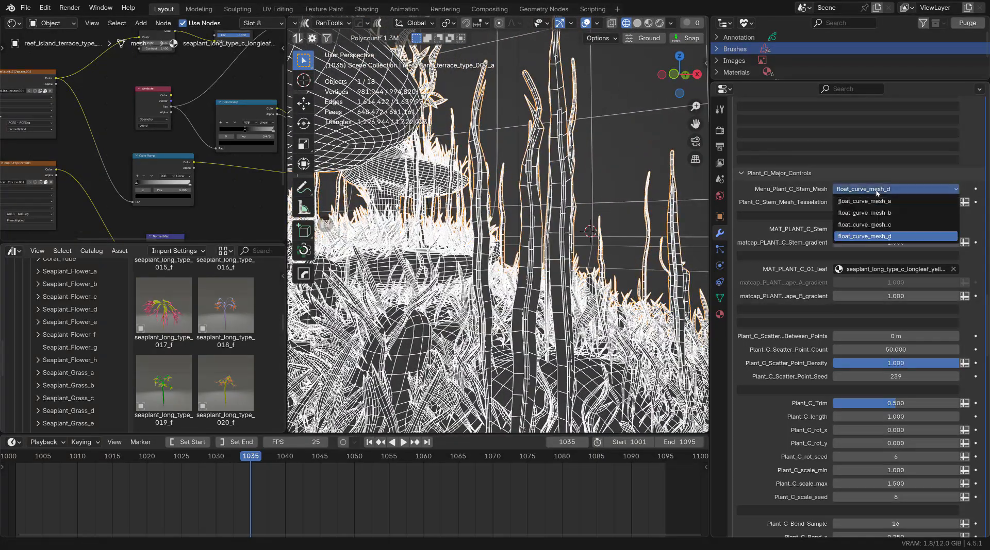
{"action": "key", "text": "Return"}
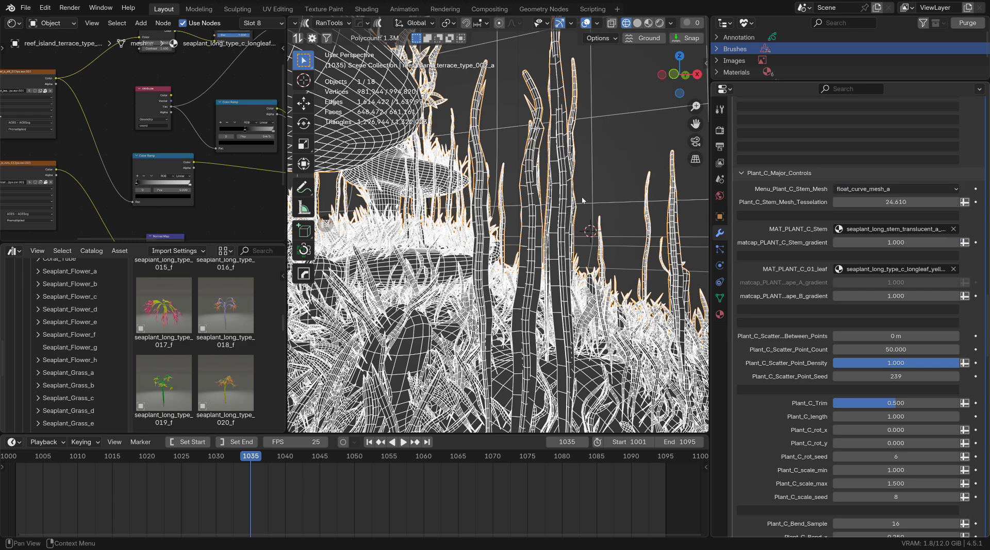
{"action": "left_click", "coordinate": [887, 190]}
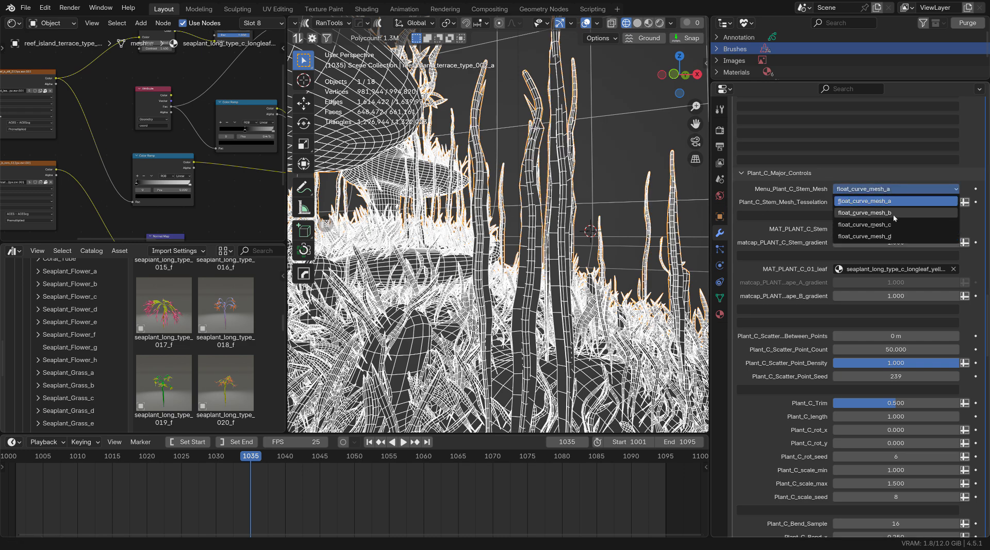
{"action": "left_click", "coordinate": [796, 312]}
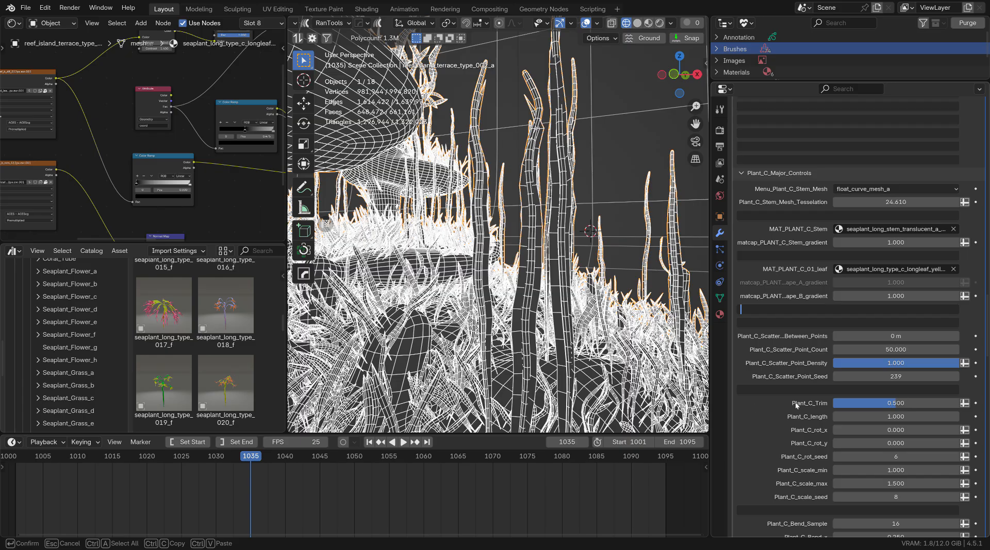
- Try a Plant_C split probability factor of 1 on the long plants
{"action": "scroll", "coordinate": [796, 406], "scroll_direction": "down", "scroll_amount": 5}
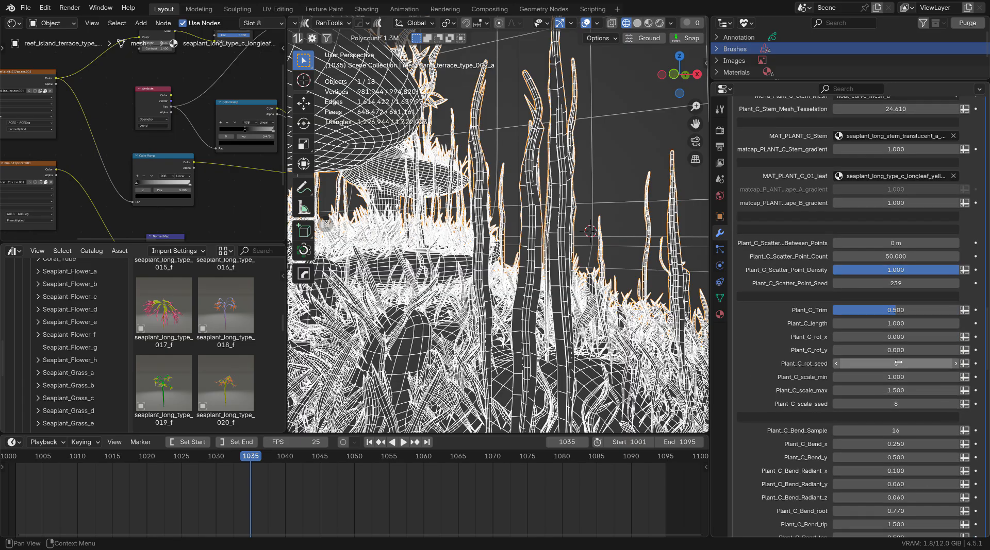
{"action": "scroll", "coordinate": [897, 363], "scroll_direction": "down", "scroll_amount": 4}
{"action": "scroll", "coordinate": [897, 361], "scroll_direction": "down", "scroll_amount": 8}
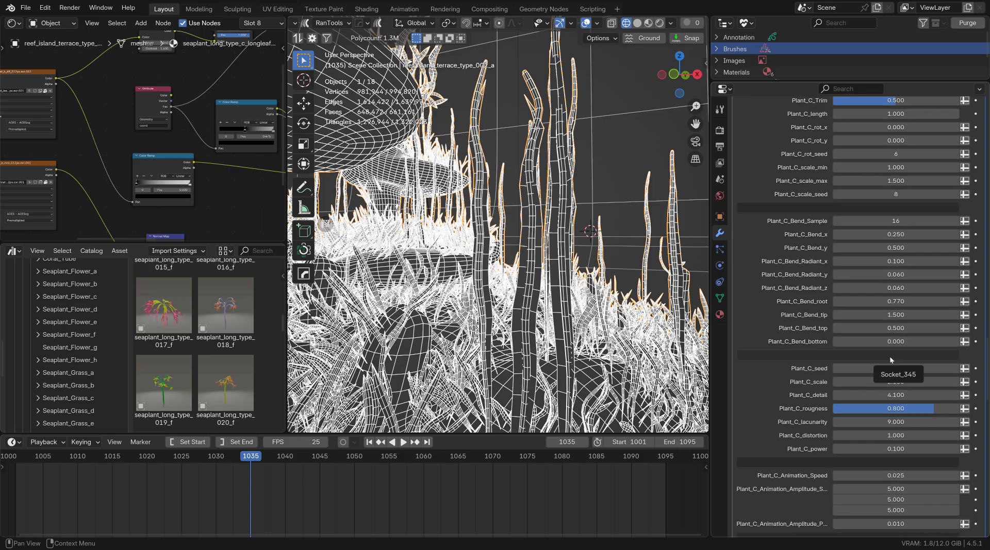
{"action": "scroll", "coordinate": [891, 360], "scroll_direction": "down", "scroll_amount": 9}
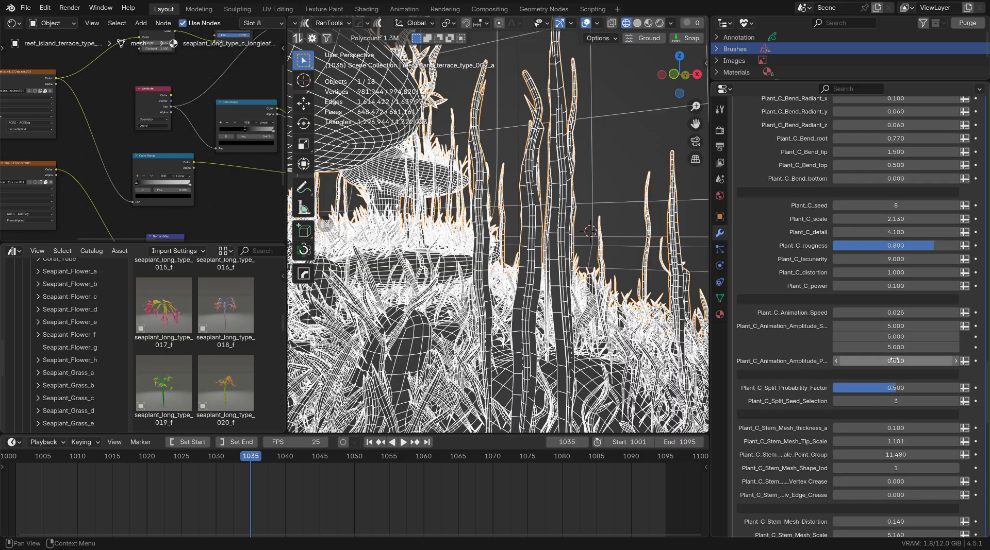
{"action": "scroll", "coordinate": [894, 361], "scroll_direction": "down", "scroll_amount": 4}
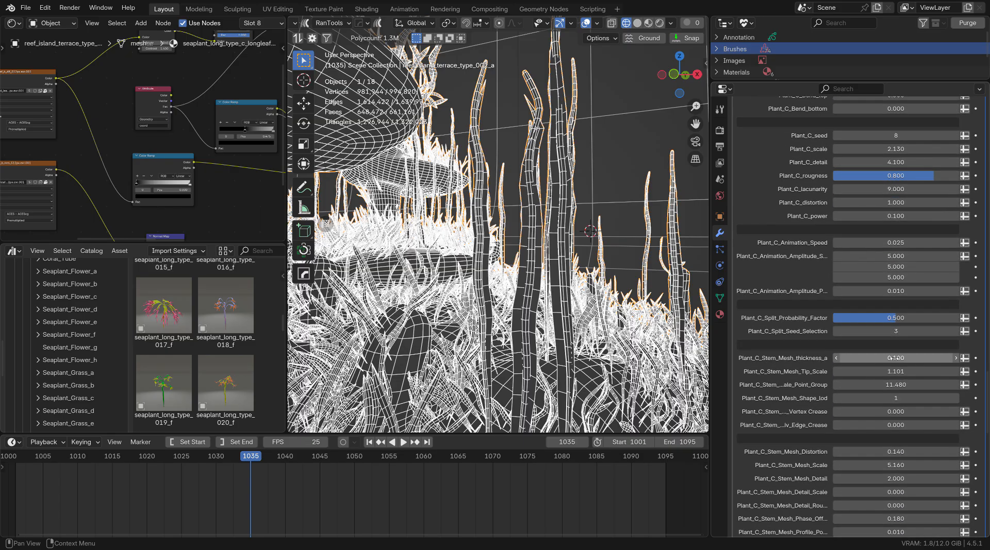
{"action": "scroll", "coordinate": [895, 359], "scroll_direction": "down", "scroll_amount": 4}
{"action": "scroll", "coordinate": [891, 360], "scroll_direction": "down", "scroll_amount": 3}
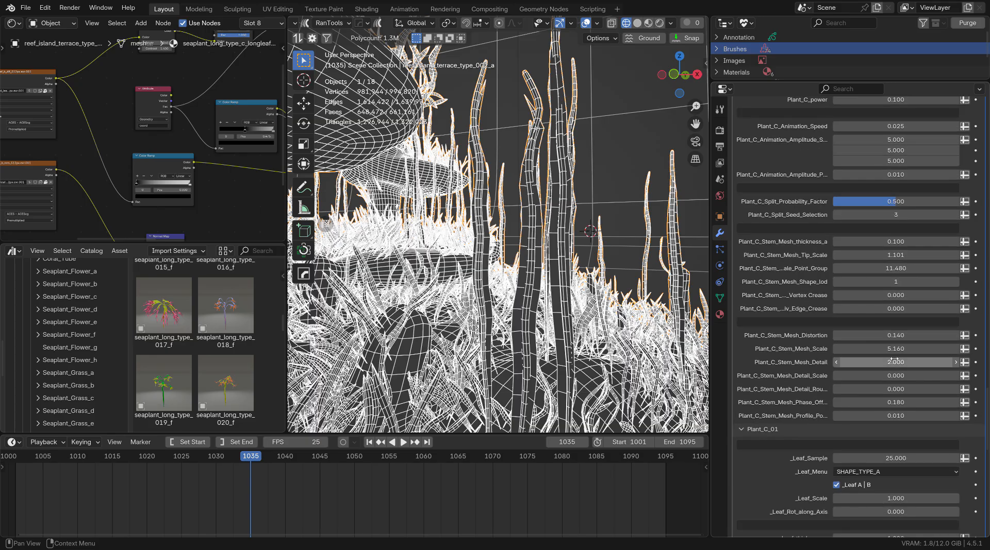
{"action": "left_click", "coordinate": [917, 206]}
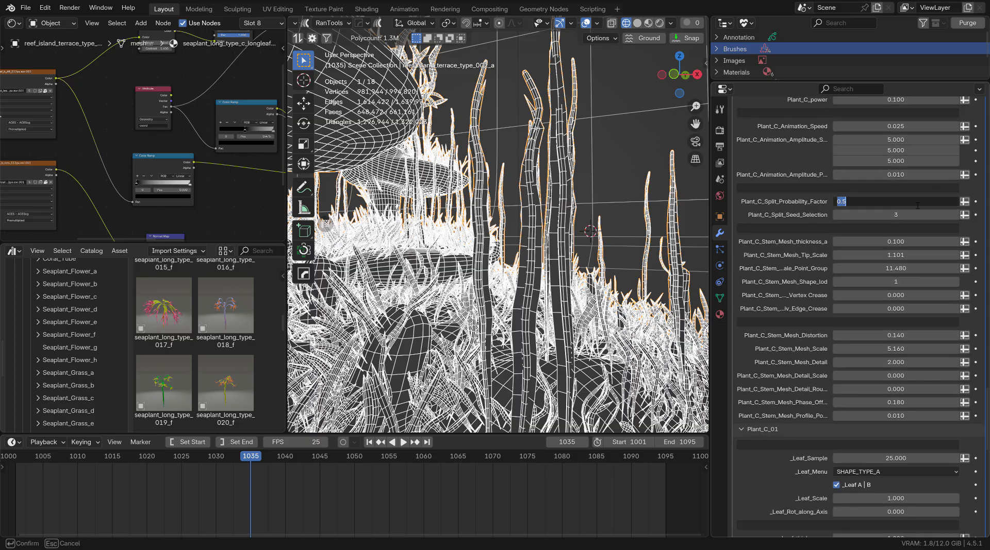
{"action": "type", "text": "1"}
{"action": "key", "text": "Return"}
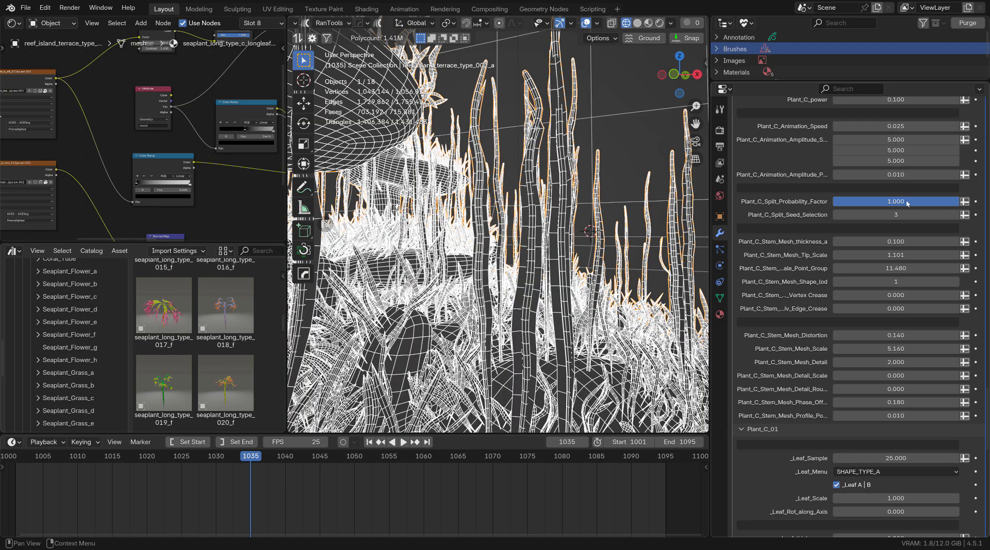
- Set the Plant_C split probability factor to 0.5 and the split seed selection to 4
{"action": "left_click", "coordinate": [905, 202]}
{"action": "type", "text": "0.5"}
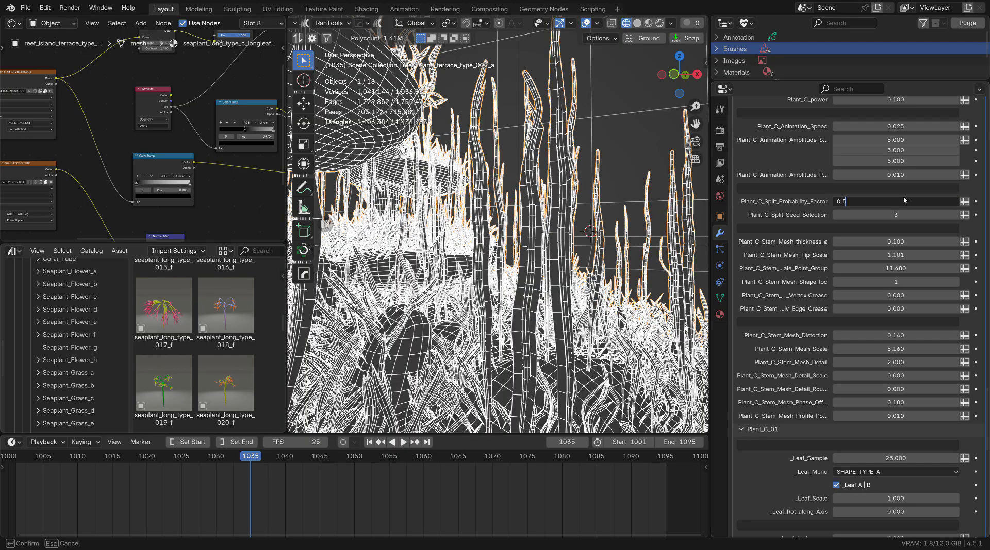
{"action": "key", "text": "Return"}
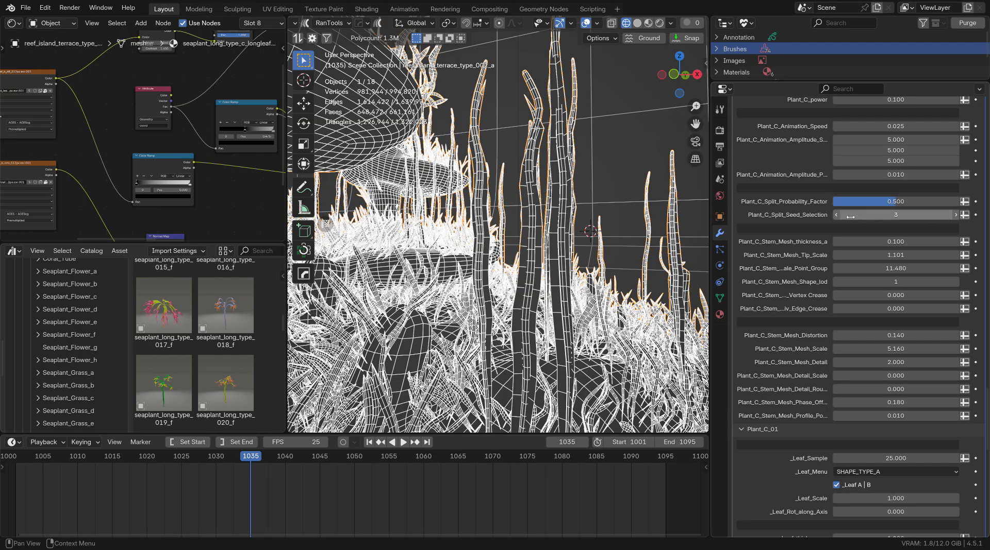
{"action": "left_click", "coordinate": [956, 215]}
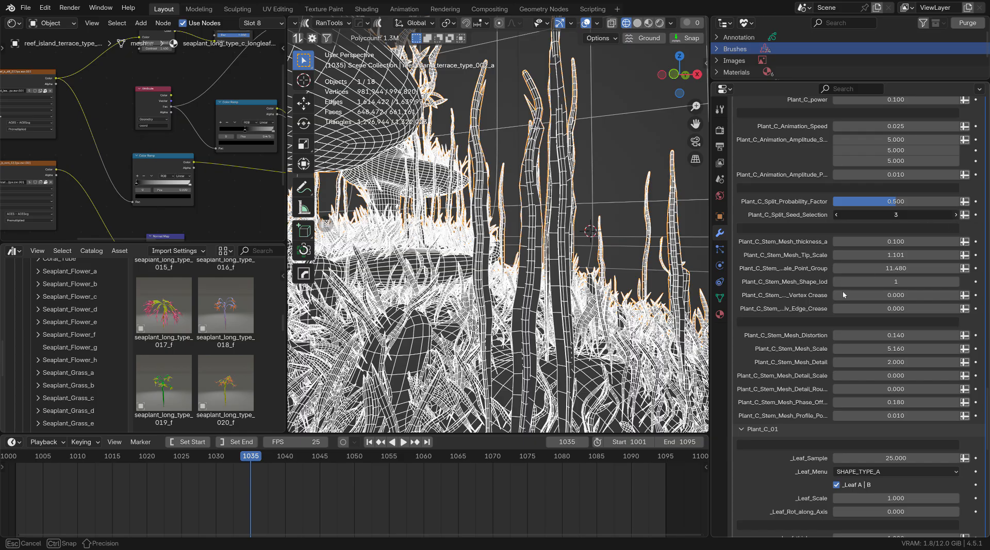
{"action": "left_click_drag", "start_coordinate": [844, 295], "coordinate": [846, 294]}
- Set Plant_C_Stem_Mesh_thickness_a to 0.01 and inspect the stems in the wireframe
{"action": "scroll", "coordinate": [884, 219], "scroll_direction": "down", "scroll_amount": 2}
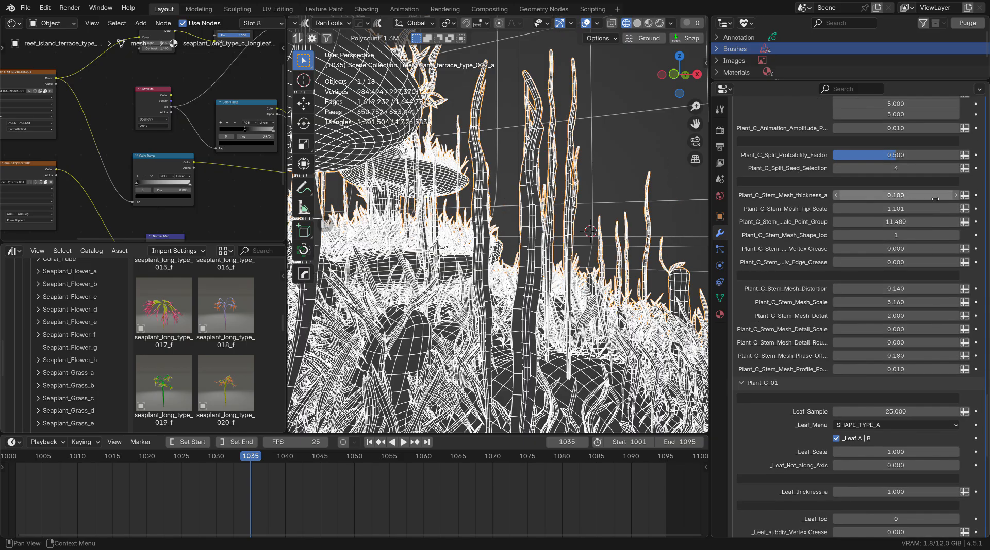
{"action": "double_click", "coordinate": [902, 197]}
{"action": "type", "text": "0.01"}
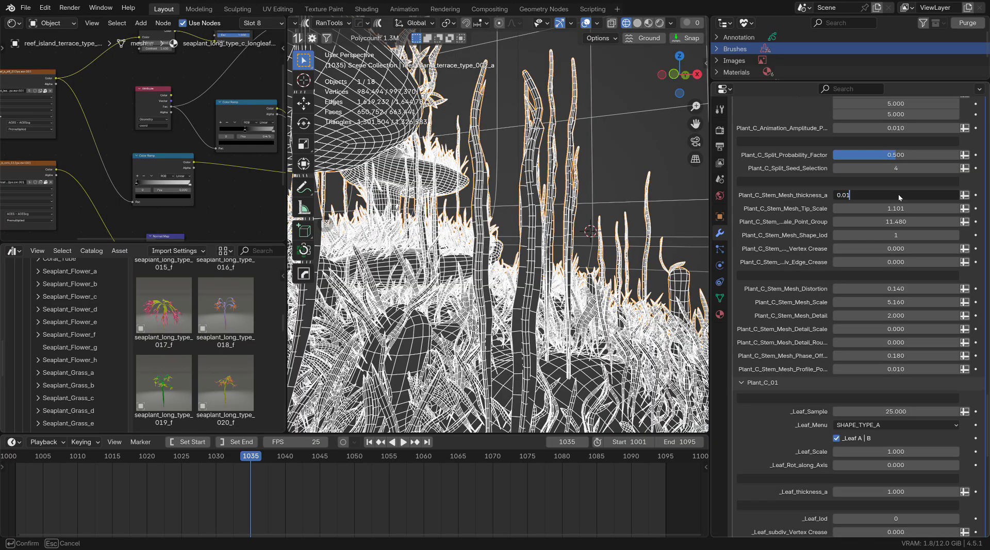
{"action": "key", "text": "Return"}
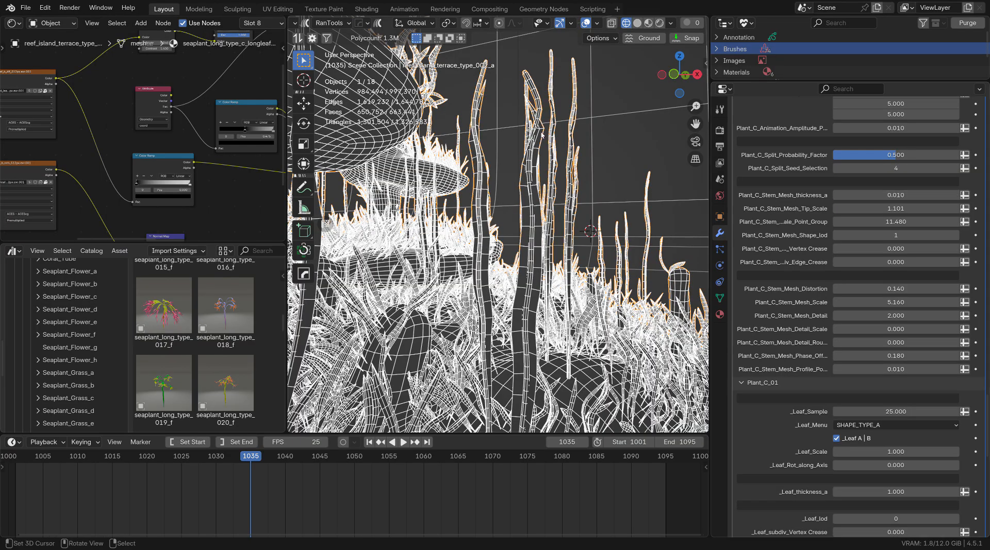
{"action": "mouse_move", "coordinate": [539, 164]}
{"action": "middle_mouse_down"}
{"action": "mouse_move", "coordinate": [548, 189]}
{"action": "mouse_move", "coordinate": [536, 167]}
{"action": "mouse_move", "coordinate": [549, 166]}
{"action": "mouse_move", "coordinate": [541, 164]}
{"action": "middle_mouse_up"}
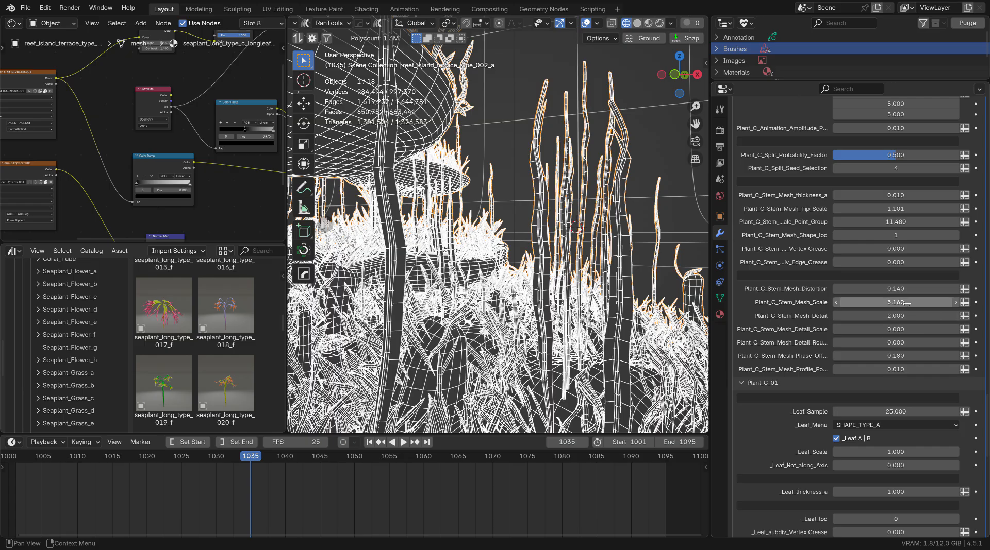
- Set both the Plant_C stem mesh scale and the stem mesh detail scale to 1
{"action": "left_click", "coordinate": [905, 303]}
{"action": "type", "text": "1"}
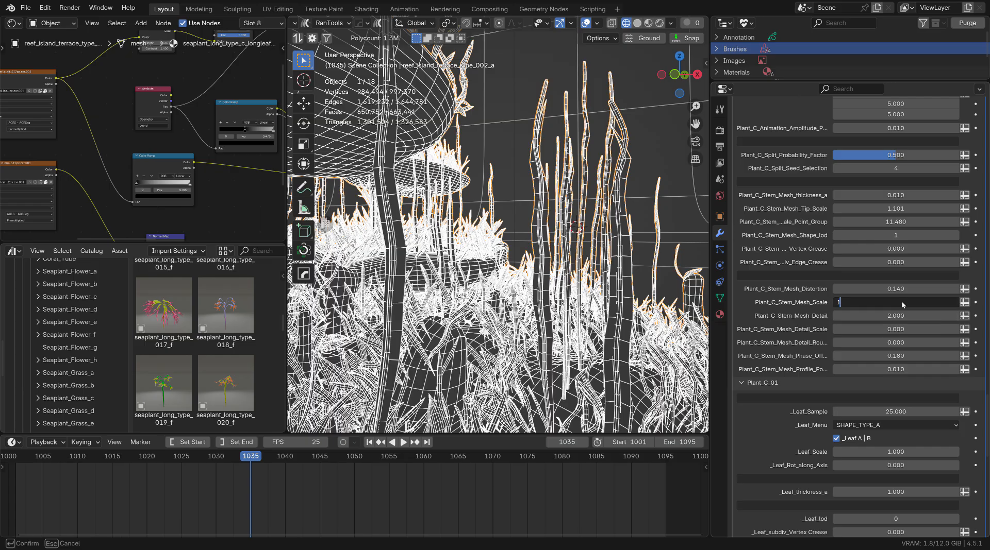
{"action": "key", "text": "Return"}
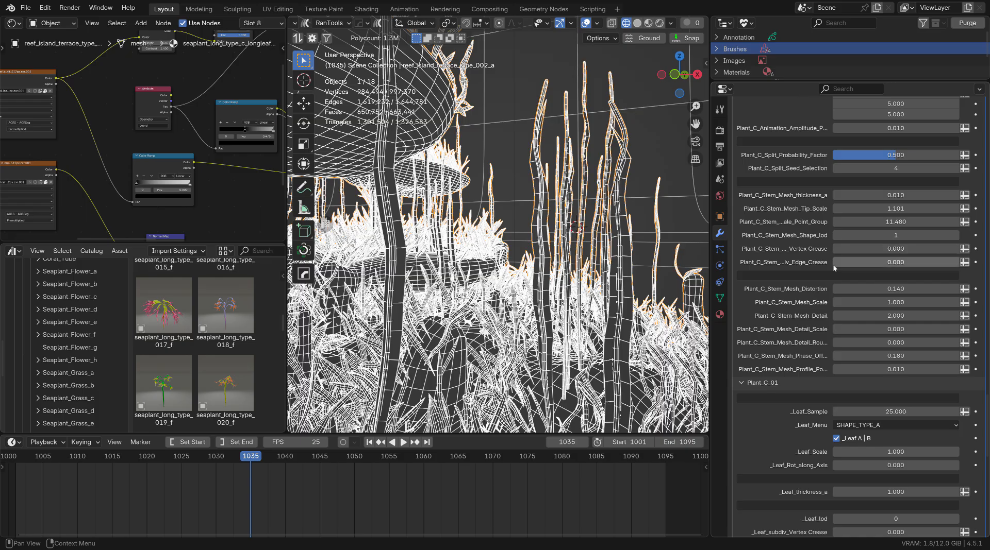
{"action": "left_click", "coordinate": [898, 330]}
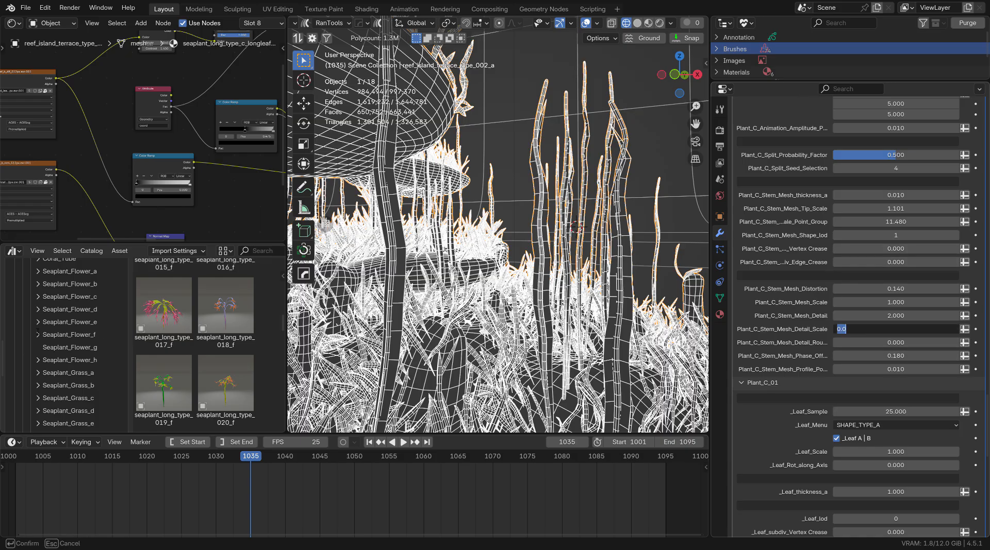
{"action": "type", "text": "1"}
{"action": "key", "text": "Return"}
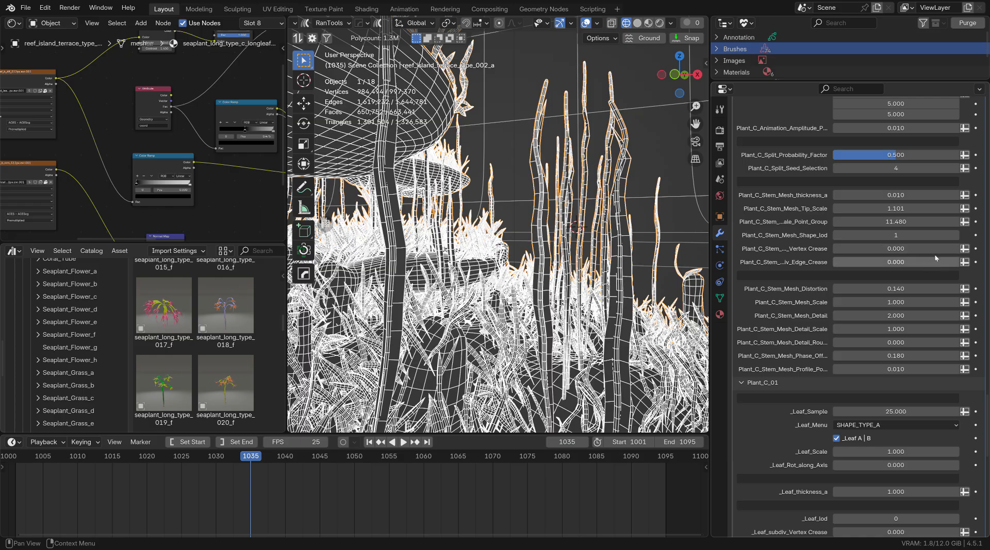
- Try a leaf scale of 0 for the Plant_C_01 leaves
{"action": "scroll", "coordinate": [851, 369], "scroll_direction": "down", "scroll_amount": 4}
{"action": "scroll", "coordinate": [852, 370], "scroll_direction": "down", "scroll_amount": 5}
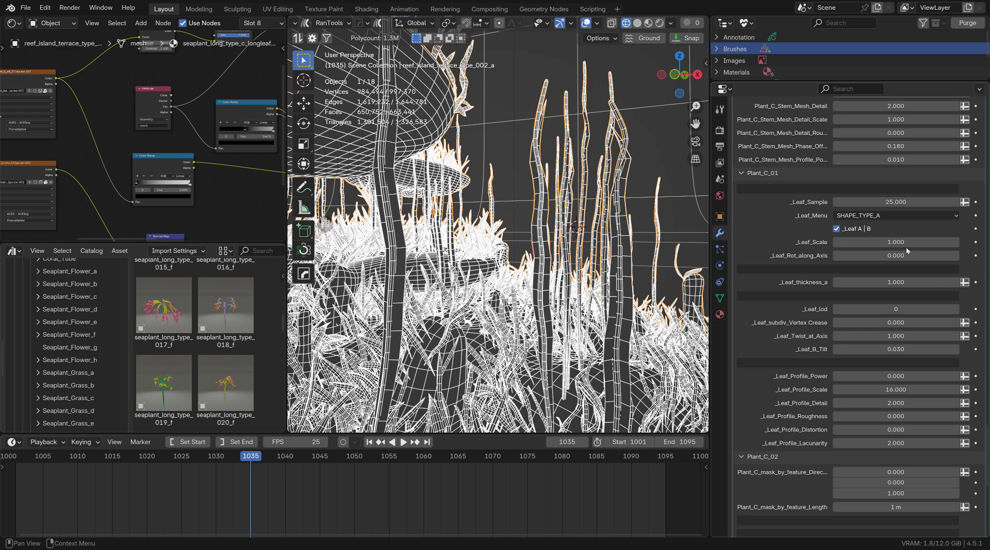
{"action": "left_click_drag", "start_coordinate": [906, 242], "coordinate": [906, 237]}
{"action": "type", "text": "0"}
{"action": "key", "text": "Return"}
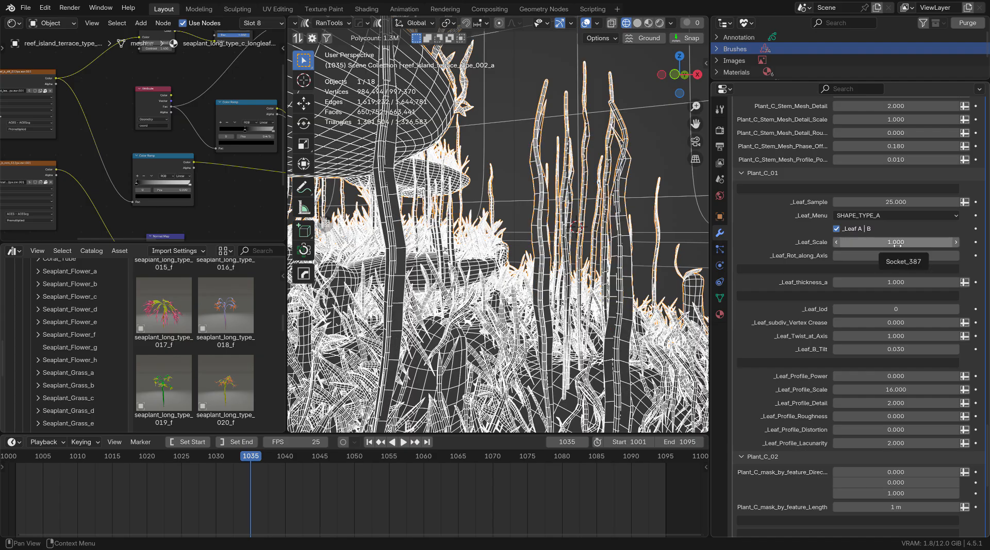
- Filter the modifier properties by "scale" to find the Plant_C scale settings
{"action": "scroll", "coordinate": [849, 221], "scroll_direction": "up", "scroll_amount": 2}
{"action": "scroll", "coordinate": [849, 222], "scroll_direction": "up", "scroll_amount": 7}
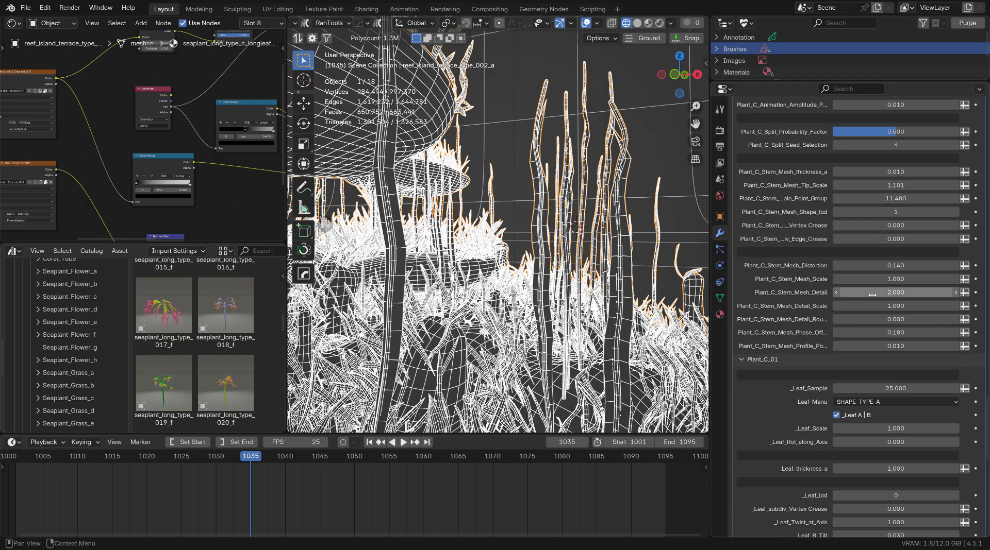
{"action": "left_click", "coordinate": [853, 91]}
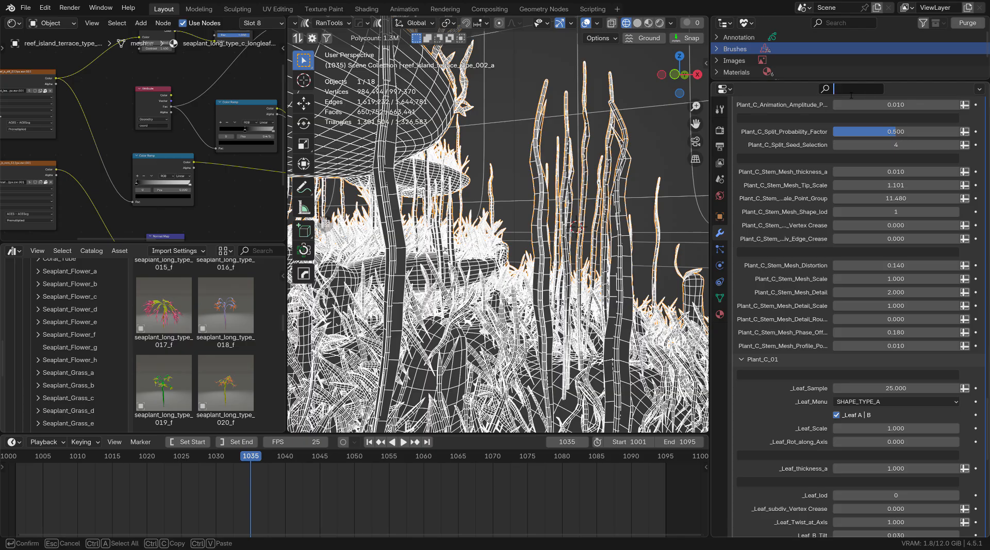
{"action": "type", "text": "scale"}
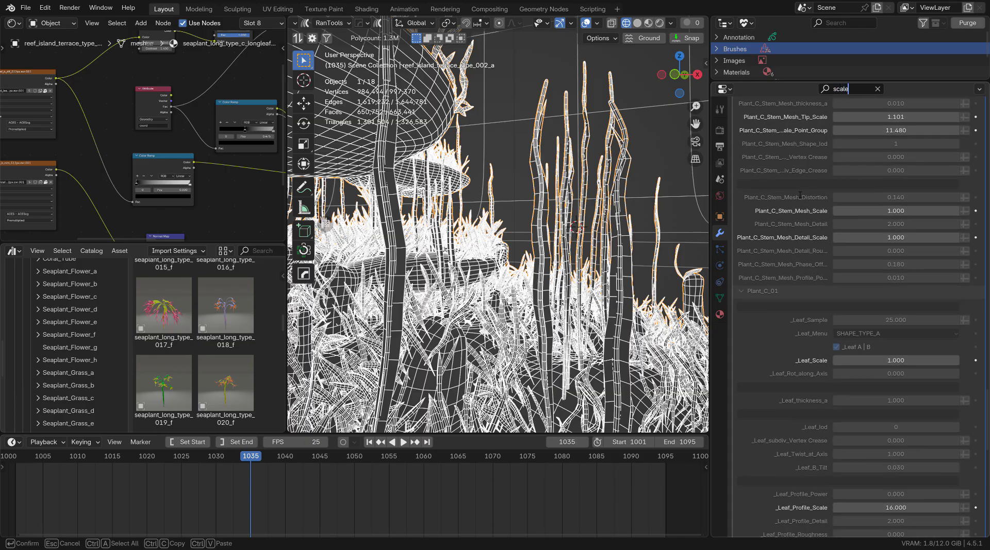
{"action": "key", "text": "Return"}
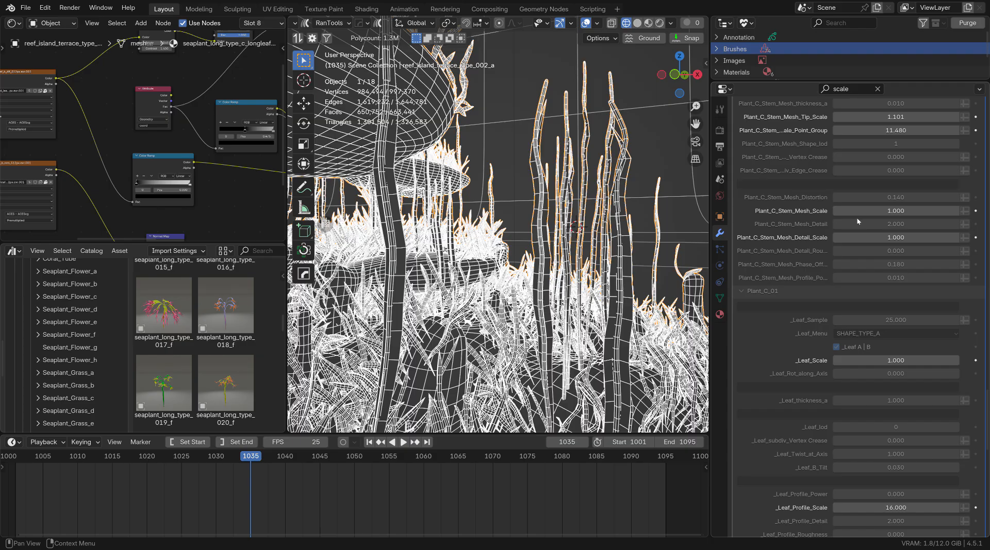
- Set the Plant_C stem mesh scale to 1.1 and the stem mesh tip scale to 1, and inspect the stems in the wireframe
{"action": "scroll", "coordinate": [855, 217], "scroll_direction": "up", "scroll_amount": 2}
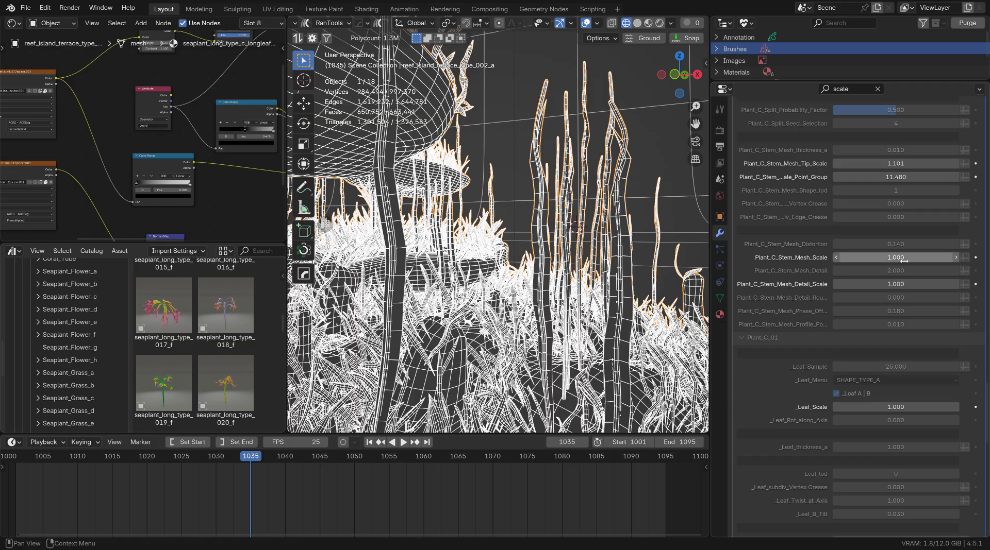
{"action": "left_click", "coordinate": [902, 261]}
{"action": "type", "text": "1.1"}
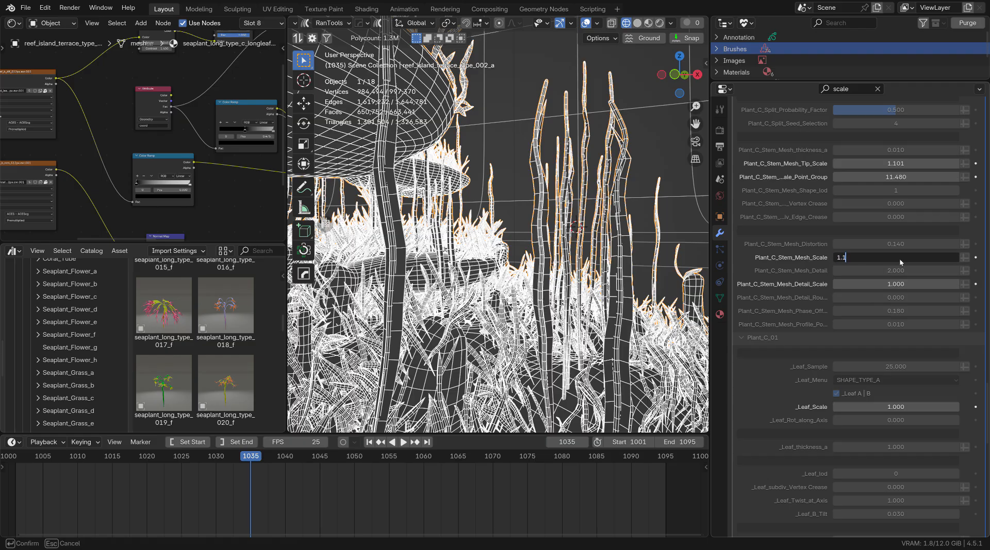
{"action": "key", "text": "Return"}
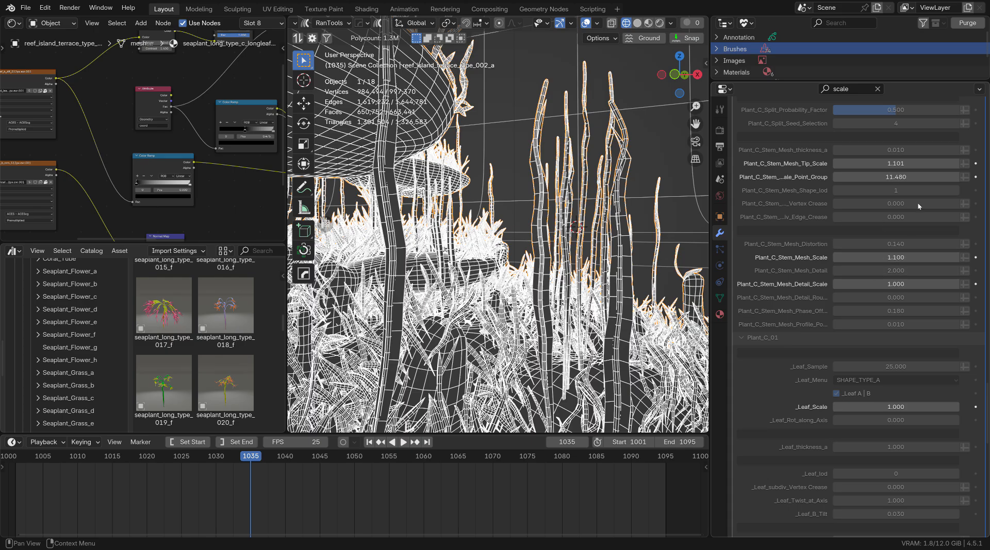
{"action": "left_click", "coordinate": [916, 166]}
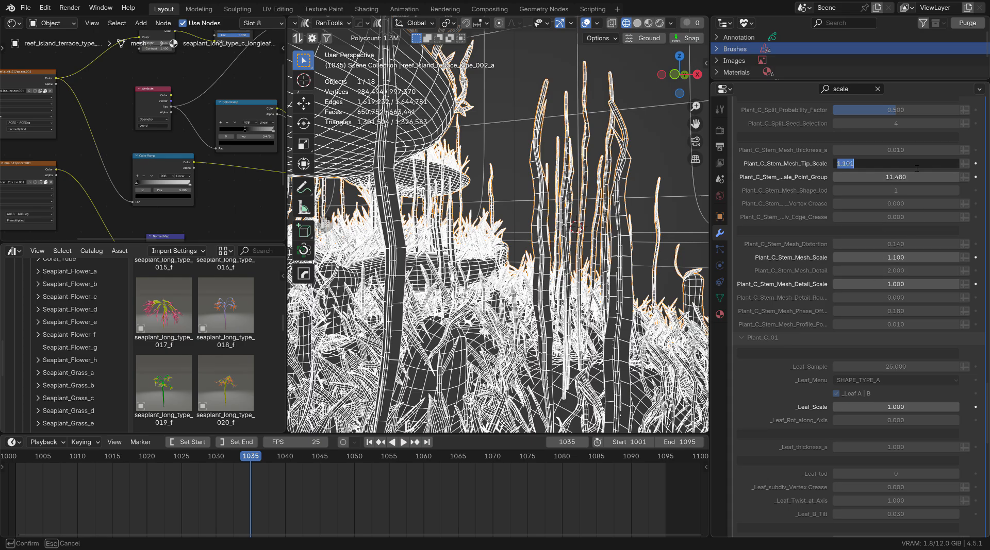
{"action": "type", "text": "1"}
{"action": "key", "text": "Return"}
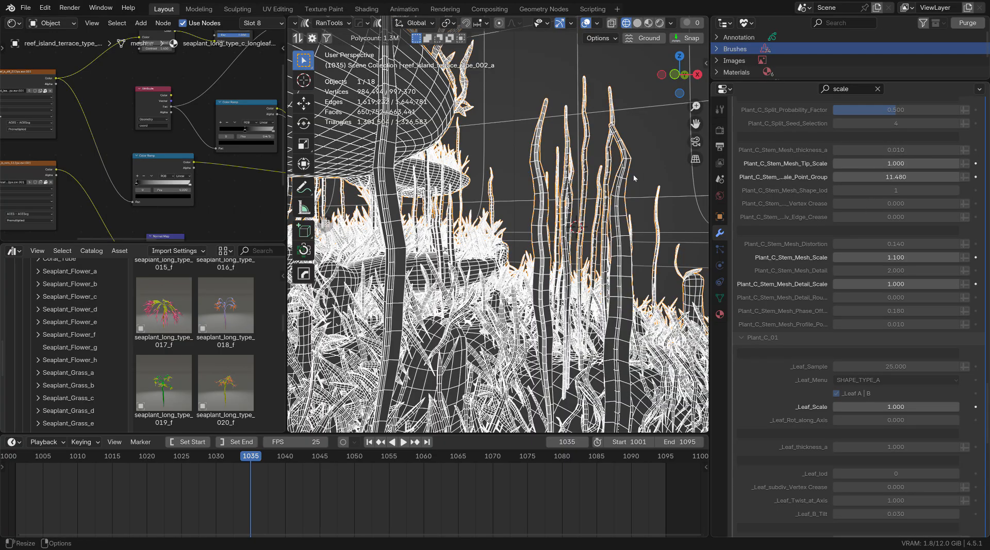
{"action": "middle_click_drag", "start_coordinate": [641, 168], "coordinate": [651, 173]}
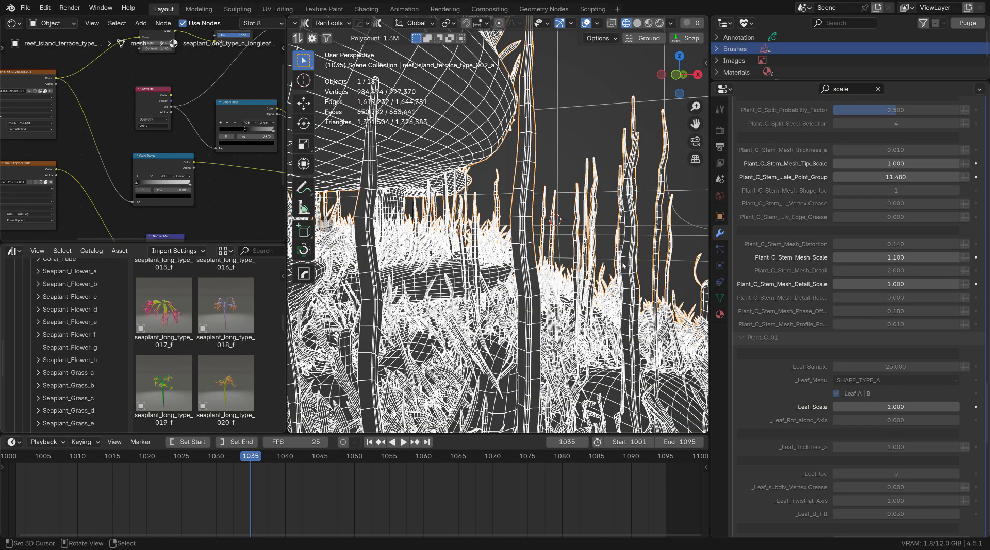
{"action": "middle_click_drag", "start_coordinate": [586, 290], "coordinate": [594, 249]}
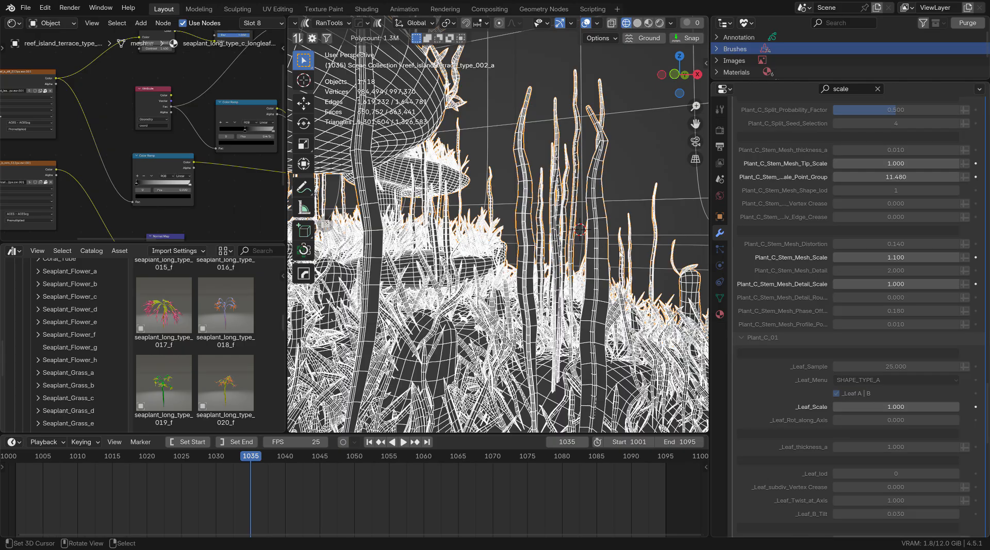
- Try a leaf scale of 0.5 for the Plant_C_01 leaves and set it back to 1
{"action": "scroll", "coordinate": [856, 329], "scroll_direction": "down", "scroll_amount": 8}
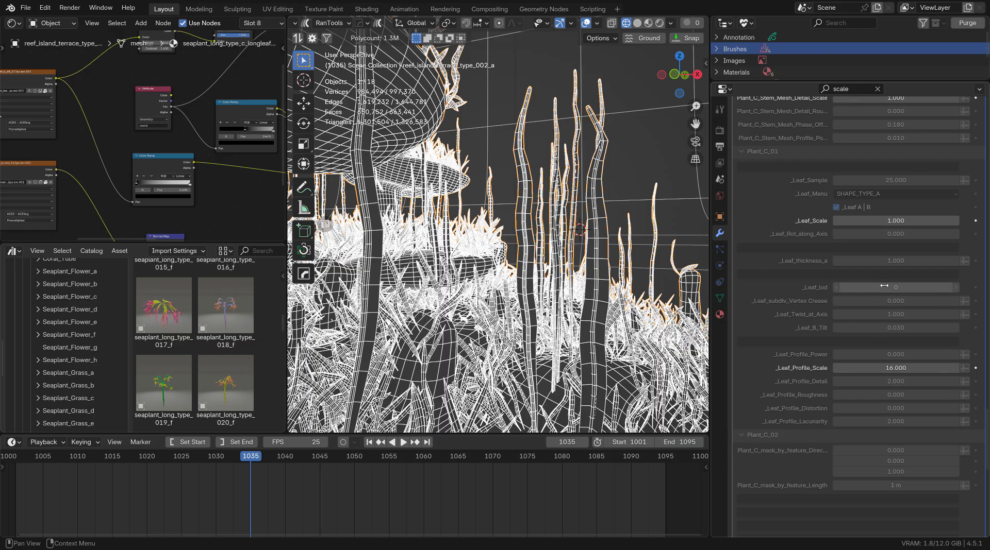
{"action": "left_click", "coordinate": [897, 225]}
{"action": "type", "text": "0.5"}
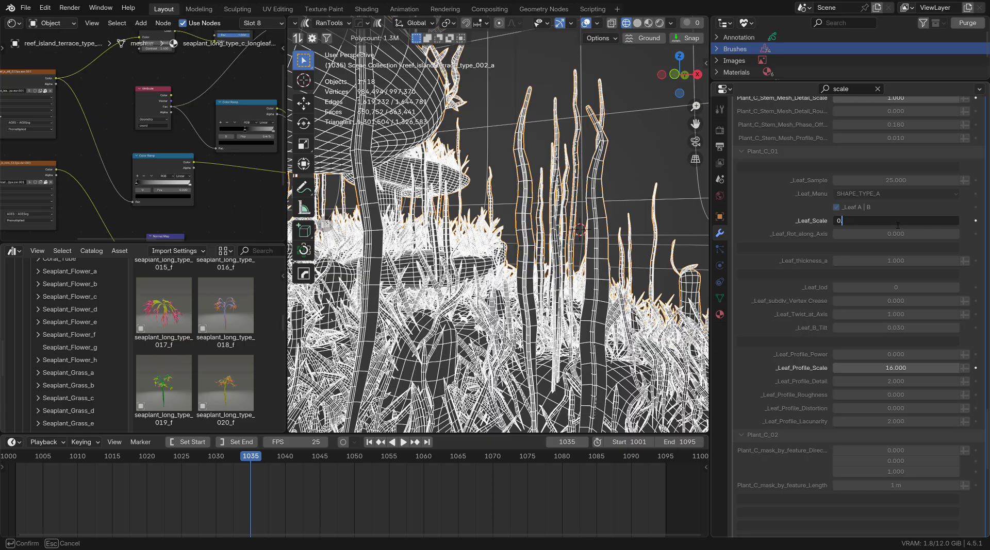
{"action": "key", "text": "Return"}
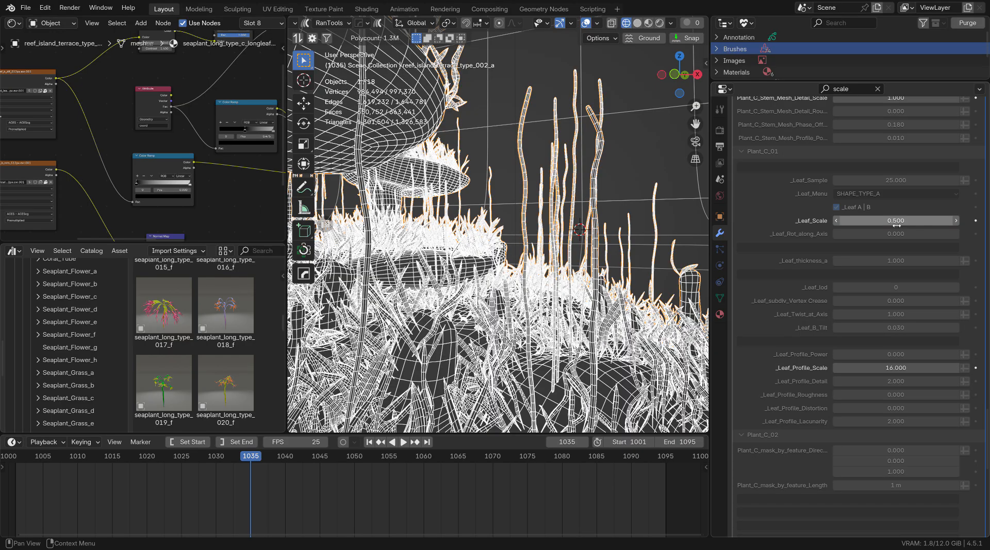
{"action": "left_click", "coordinate": [890, 225]}
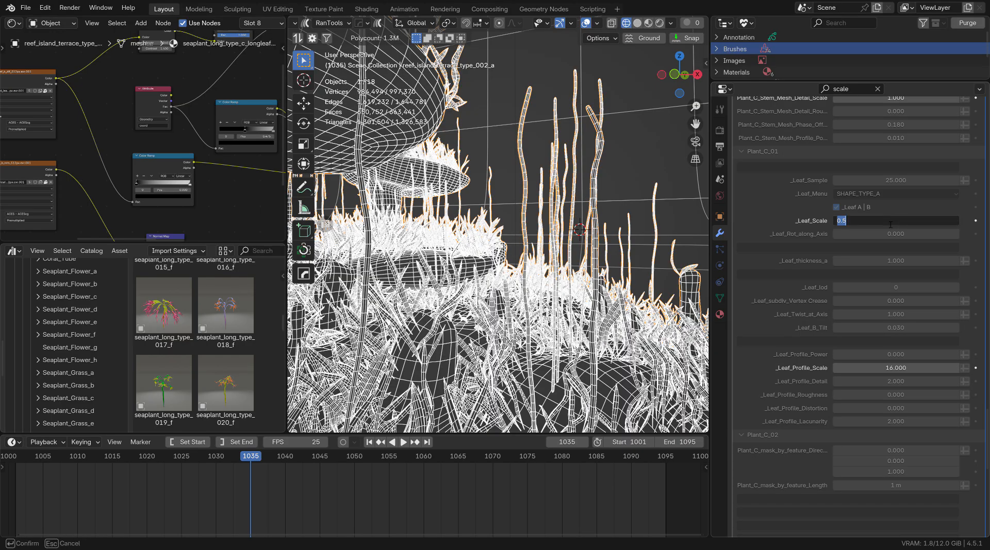
{"action": "type", "text": "1"}
{"action": "key", "text": "Return"}
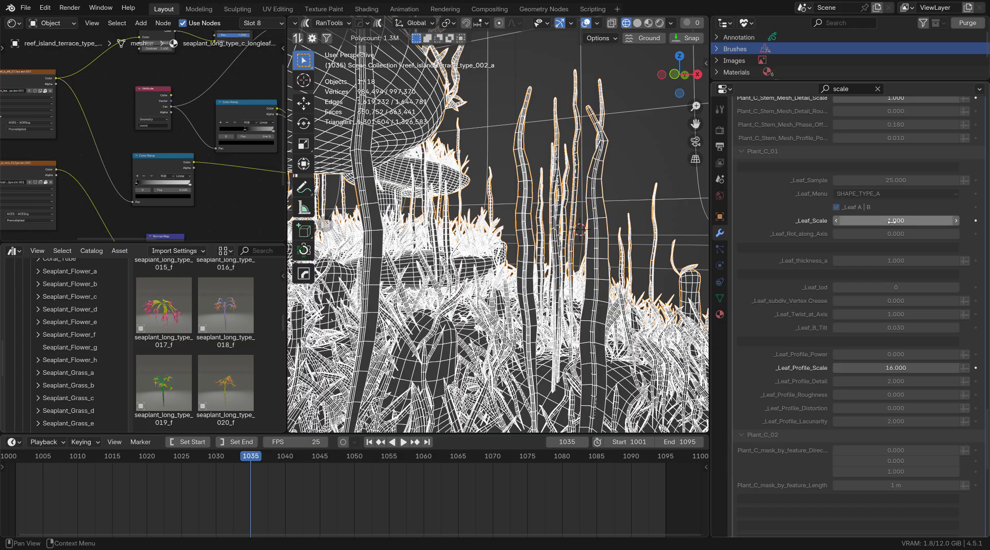
- Try a leaf profile scale of 32 for the Plant_C_01 leaves and restore it to 16
{"action": "left_click", "coordinate": [907, 373]}
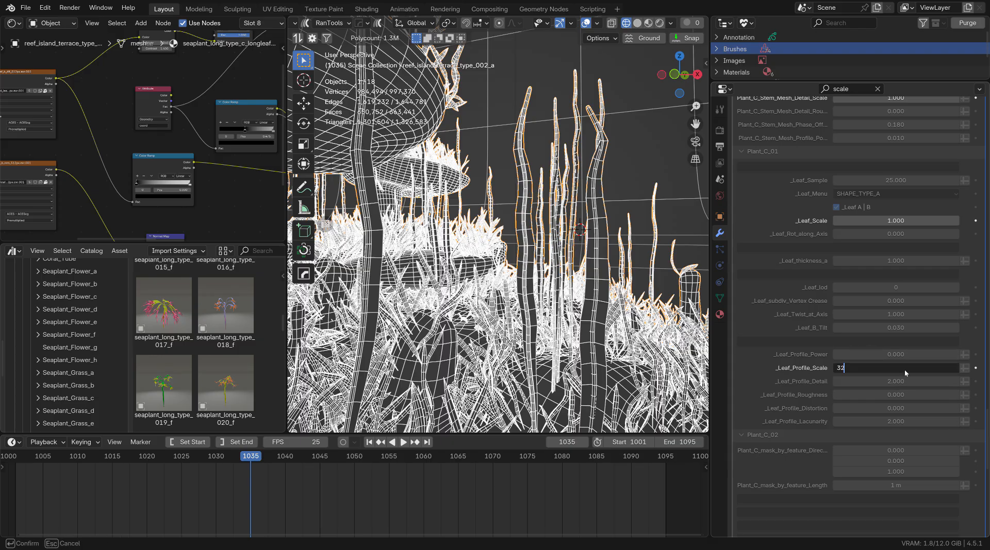
{"action": "key", "text": "Return"}
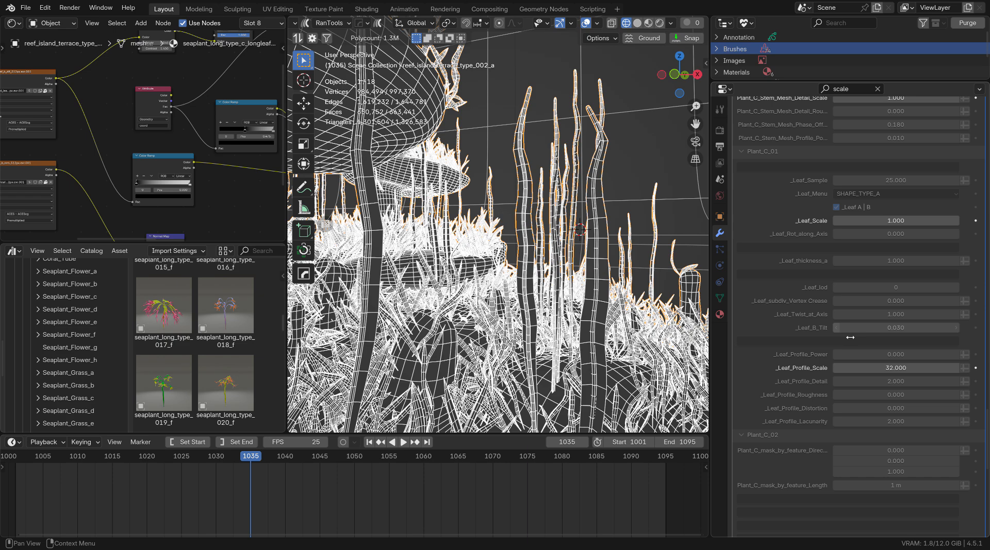
{"action": "left_click", "coordinate": [905, 373]}
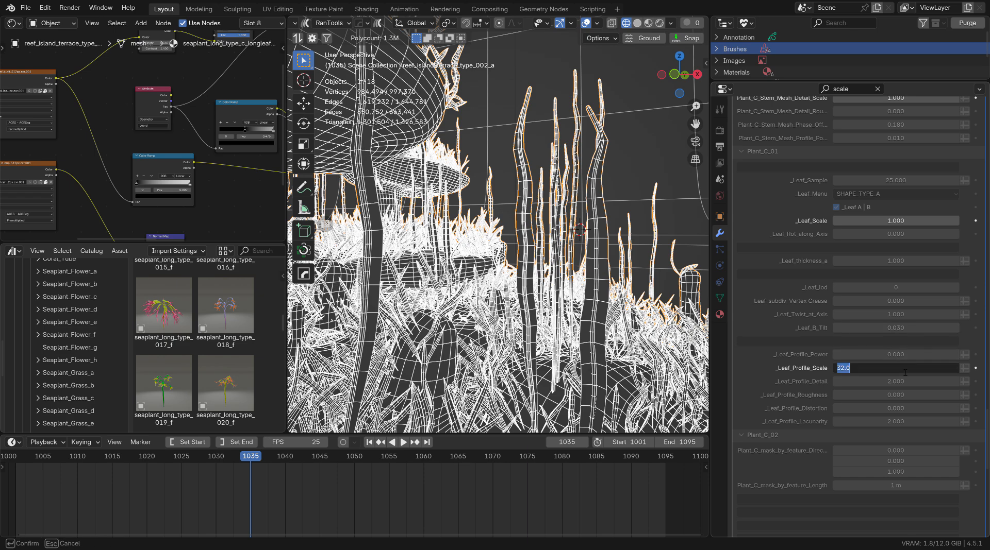
{"action": "key", "text": "Return"}
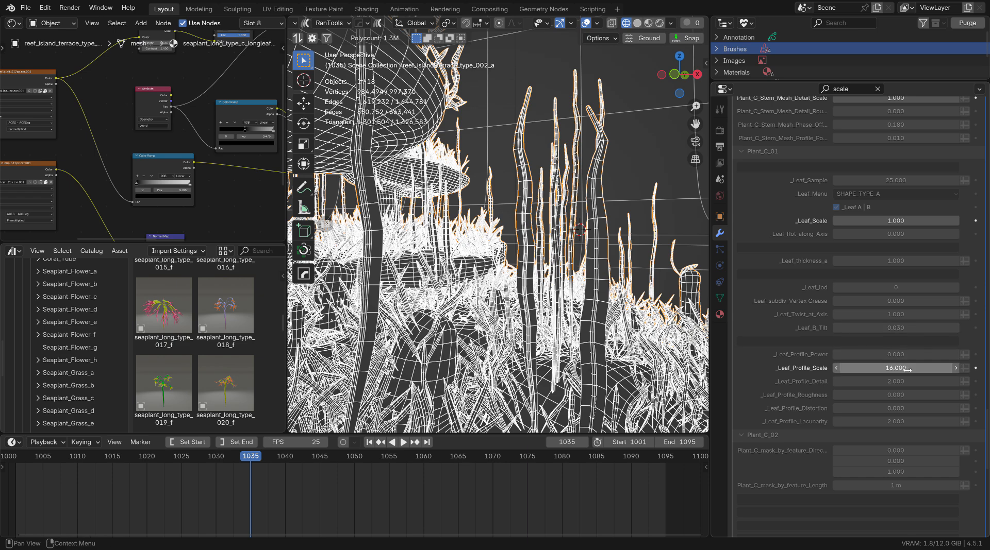
{"action": "scroll", "coordinate": [828, 354], "scroll_direction": "down", "scroll_amount": 5}
{"action": "scroll", "coordinate": [845, 364], "scroll_direction": "up", "scroll_amount": 12}
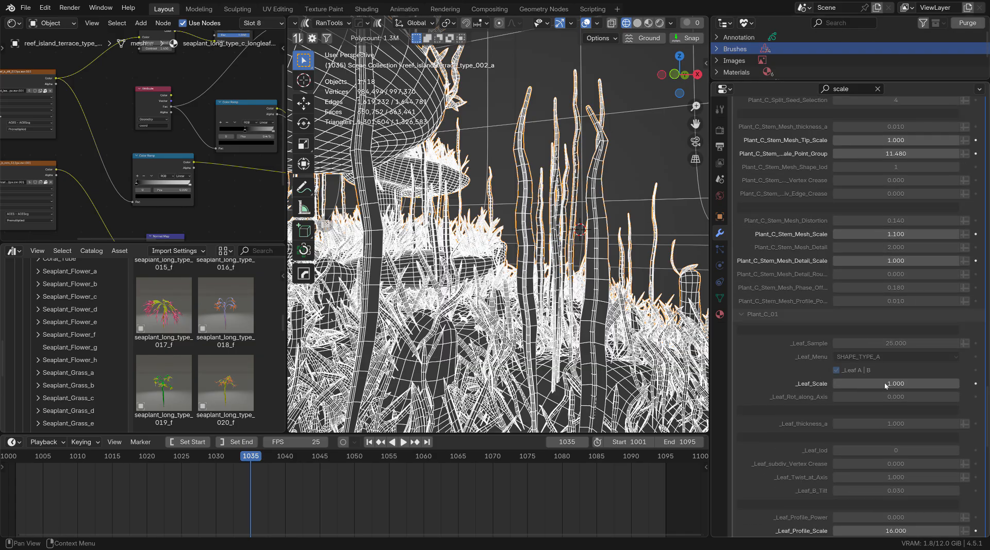
{"action": "scroll", "coordinate": [900, 375], "scroll_direction": "down", "scroll_amount": 6}
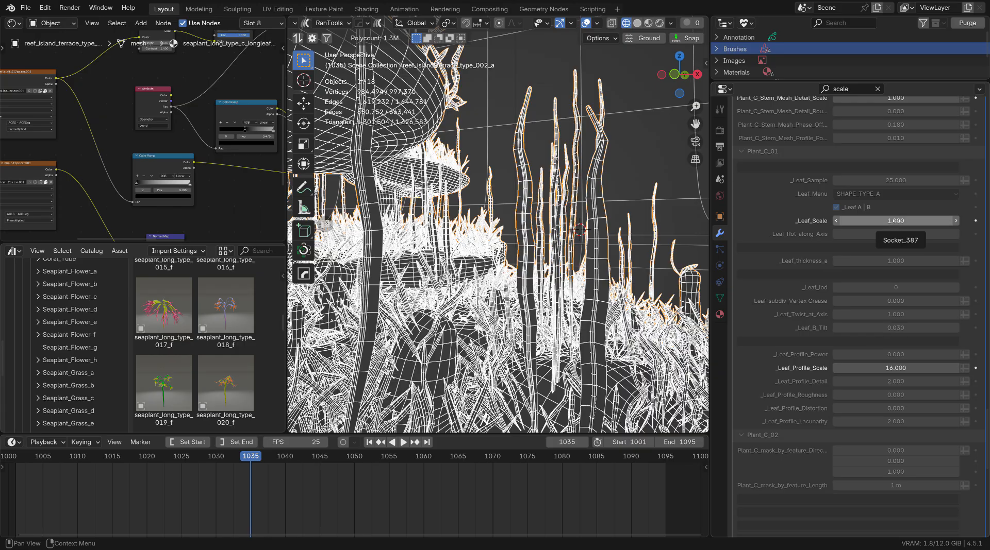
- Clear the "scale" property filter and toggle the Plant_C_01 _Leaf A | B option off and back on
{"action": "left_click", "coordinate": [877, 89]}
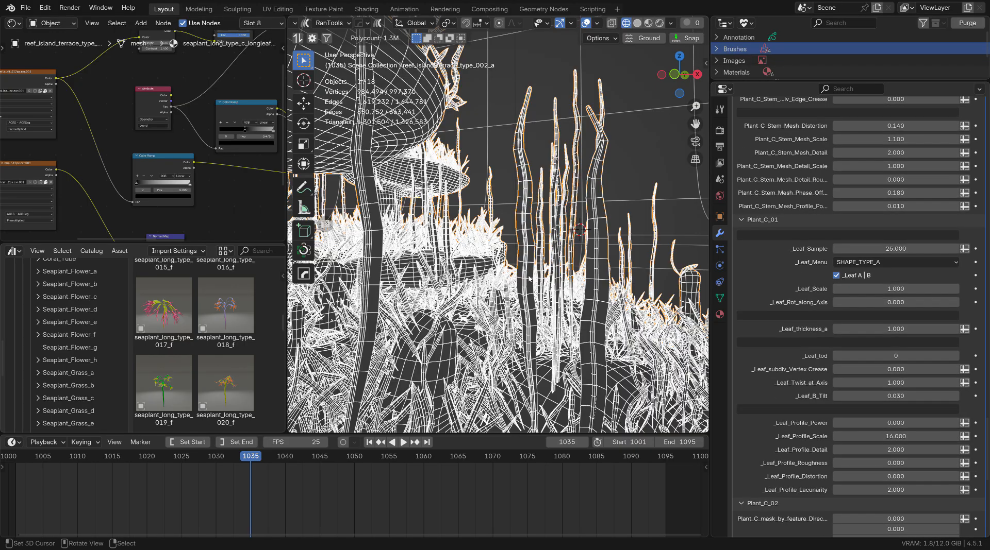
{"action": "scroll", "coordinate": [893, 315], "scroll_direction": "down", "scroll_amount": 1}
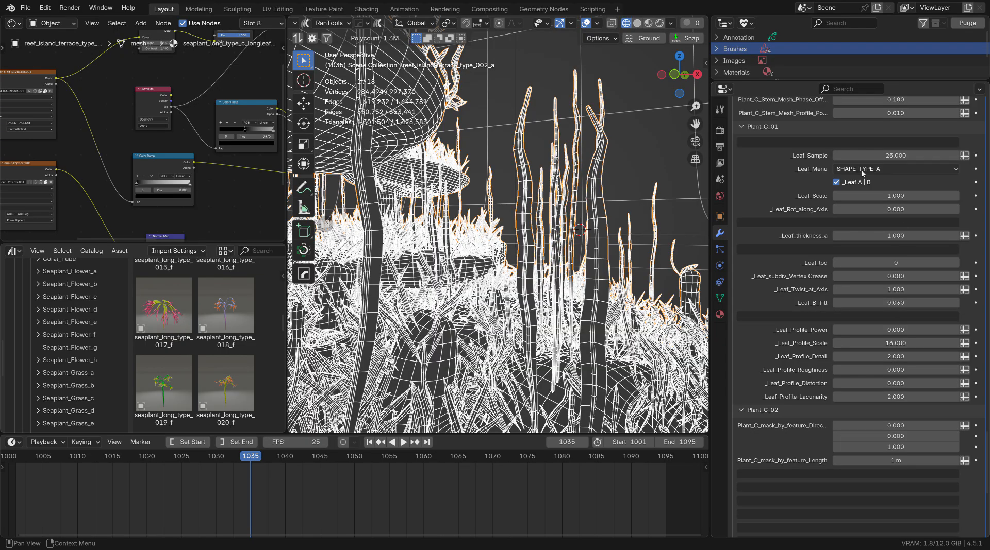
{"action": "left_click", "coordinate": [836, 182]}
{"action": "left_click", "coordinate": [836, 182]}
- Try SHAPE_TYPE_B, SHAPE_TYPE_C and SHAPE_TYPE_D as the Plant_C_01 leaf shape and return to SHAPE_TYPE_A
{"action": "left_click", "coordinate": [892, 169]}
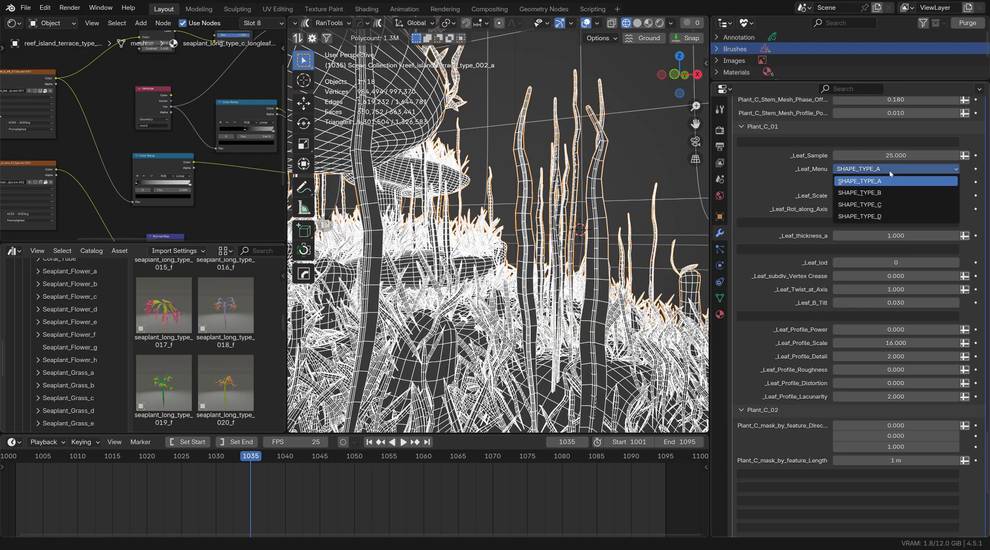
{"action": "left_click", "coordinate": [872, 193]}
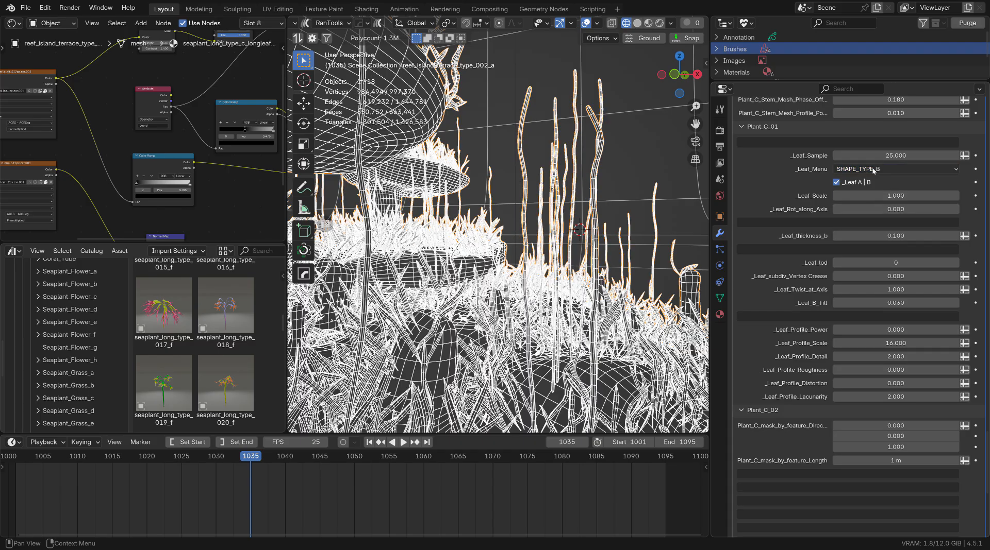
{"action": "left_click", "coordinate": [873, 170]}
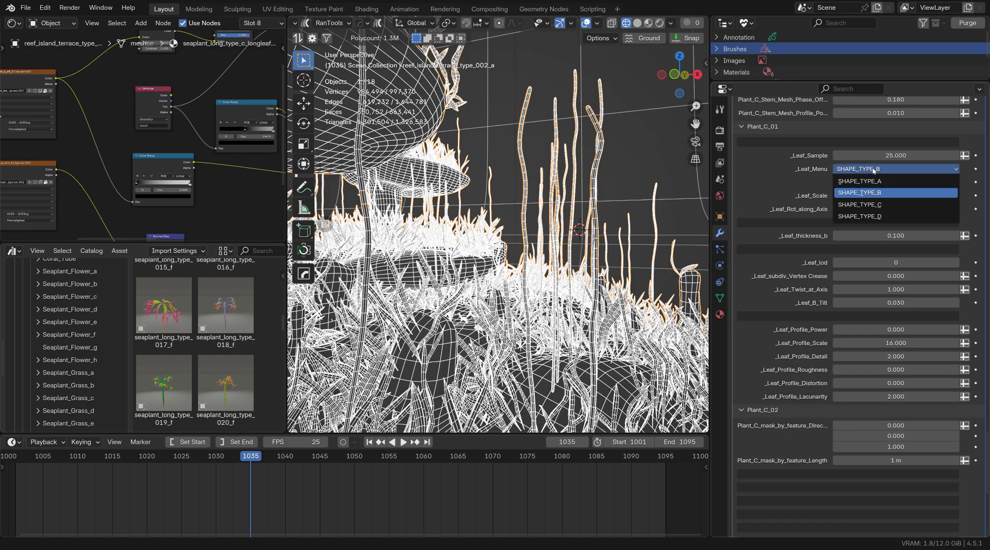
{"action": "left_click", "coordinate": [883, 203]}
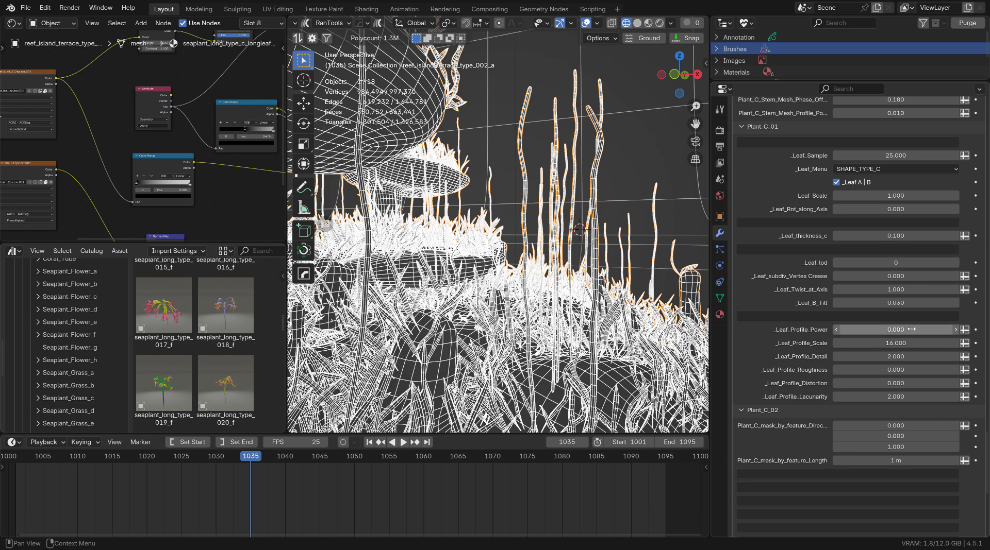
{"action": "left_click", "coordinate": [866, 171]}
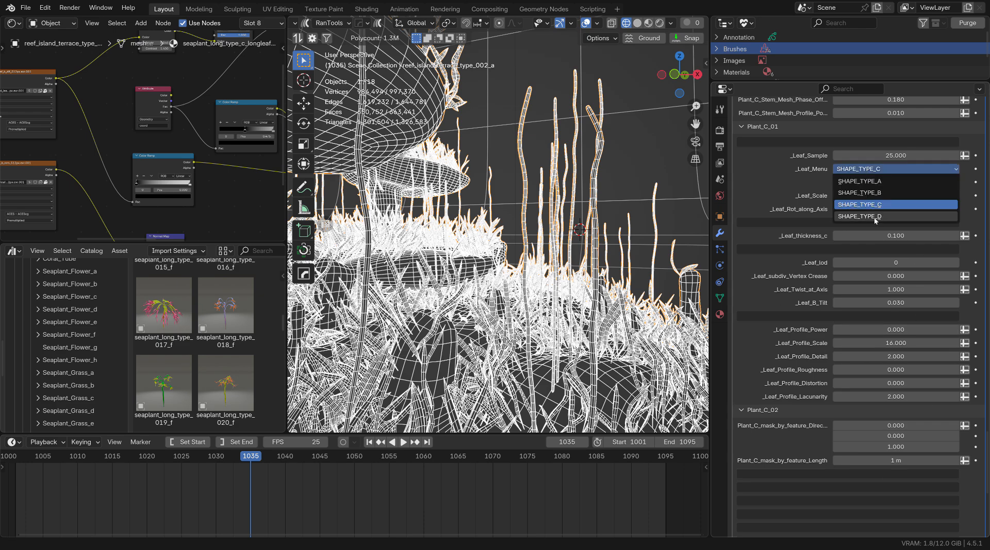
{"action": "left_click", "coordinate": [866, 217]}
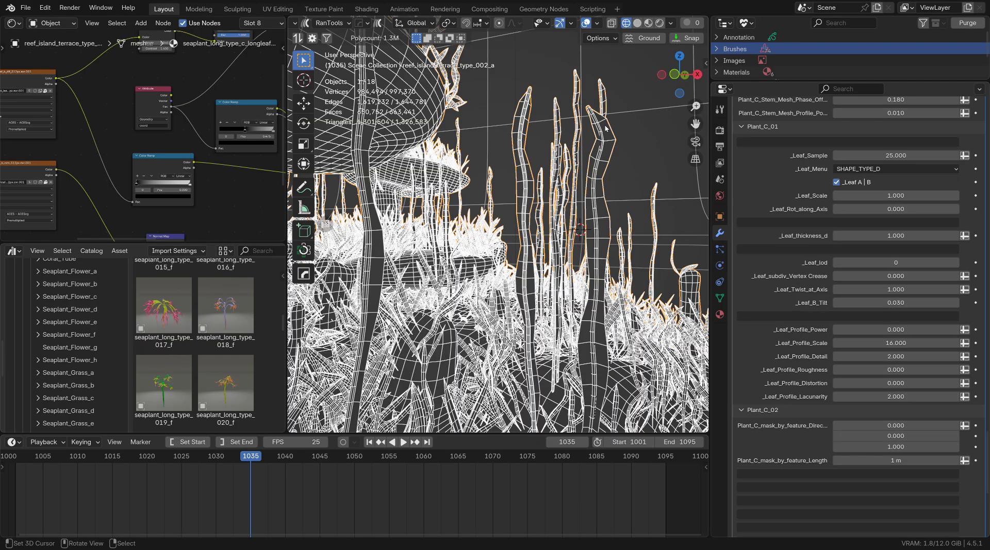
{"action": "left_click", "coordinate": [882, 172]}
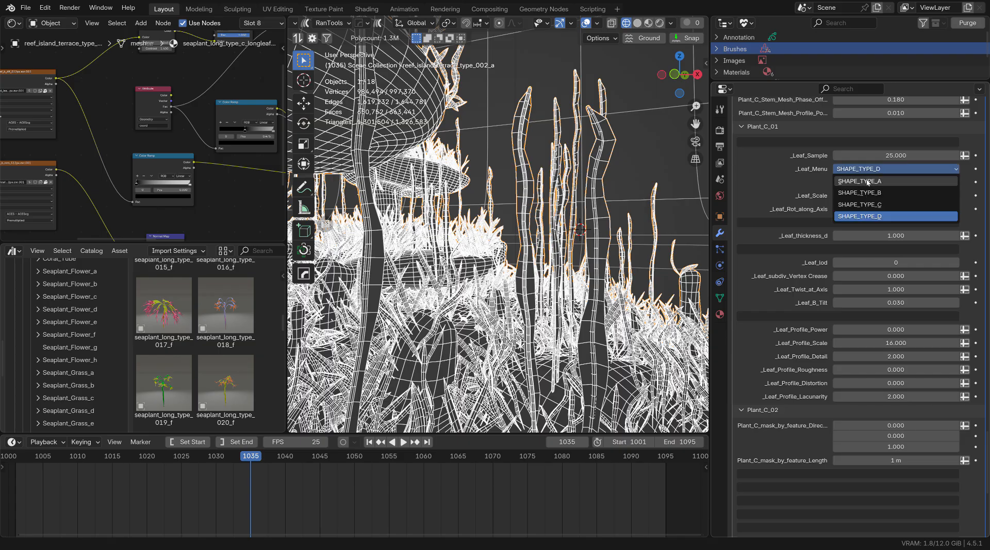
{"action": "left_click", "coordinate": [867, 182]}
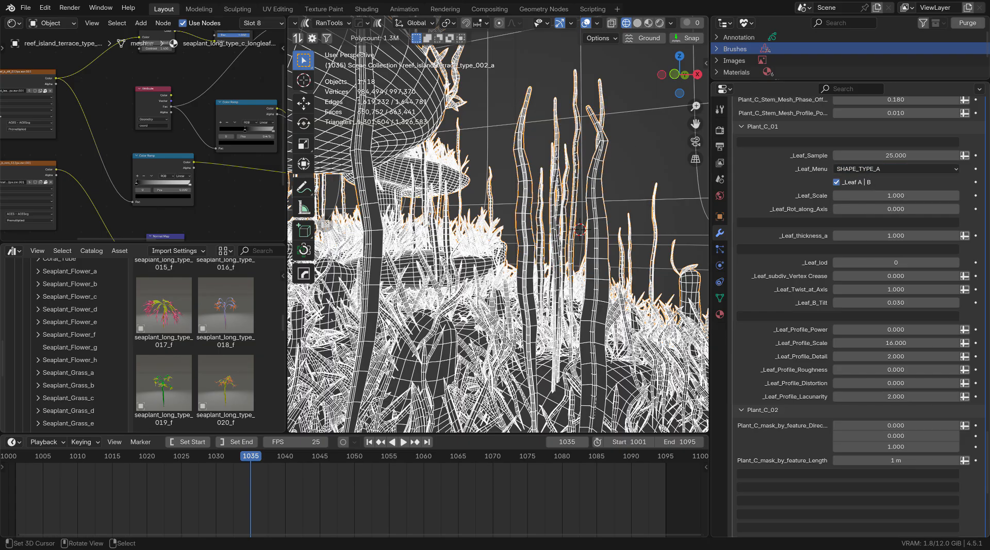
- Switch the viewport to rendered shading and inspect the long seaplant stems and leaves around the terrace
{"action": "scroll", "coordinate": [566, 212], "scroll_direction": "down", "scroll_amount": 6}
{"action": "scroll", "coordinate": [566, 212], "scroll_direction": "up", "scroll_amount": 6}
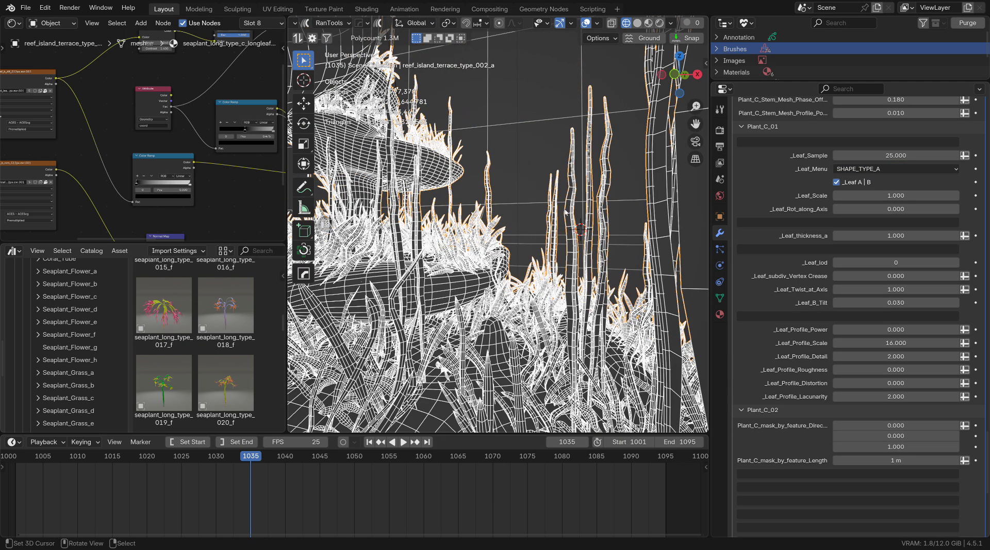
{"action": "left_click", "coordinate": [659, 23]}
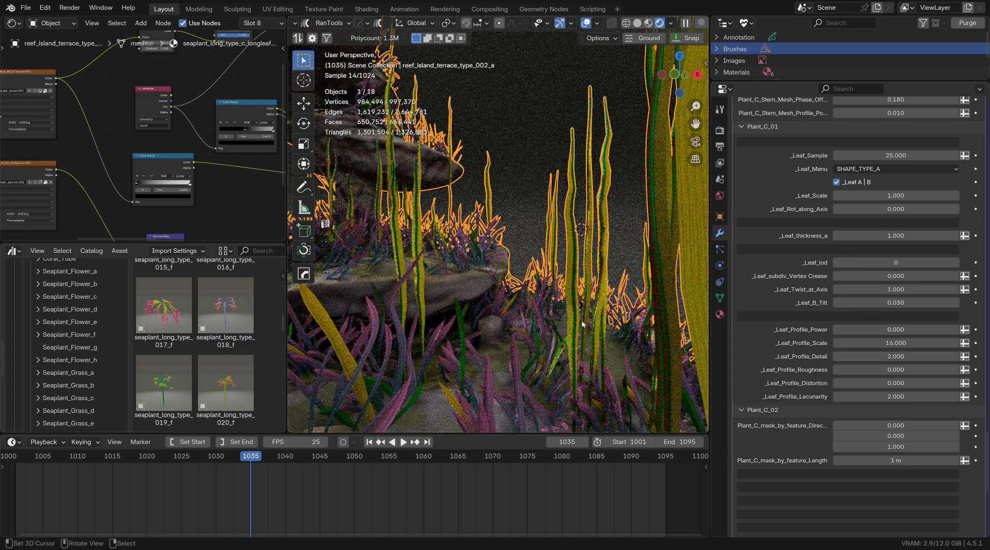
{"action": "middle_click_drag", "start_coordinate": [576, 300], "coordinate": [532, 277]}
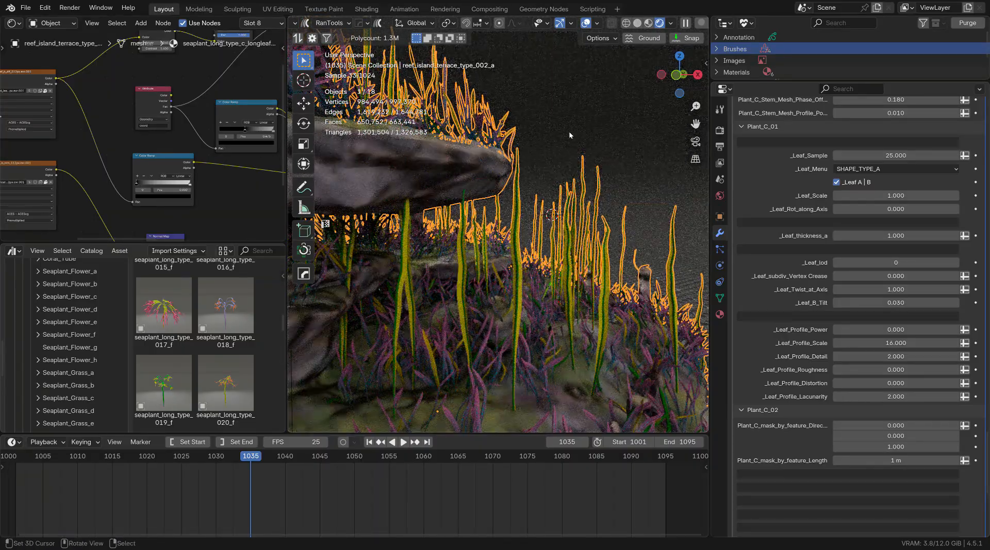
- Set the Plant_C stem material's matcap gradient to 0.01 in Plant_C_Major_Controls
{"action": "scroll", "coordinate": [865, 308], "scroll_direction": "up", "scroll_amount": 20}
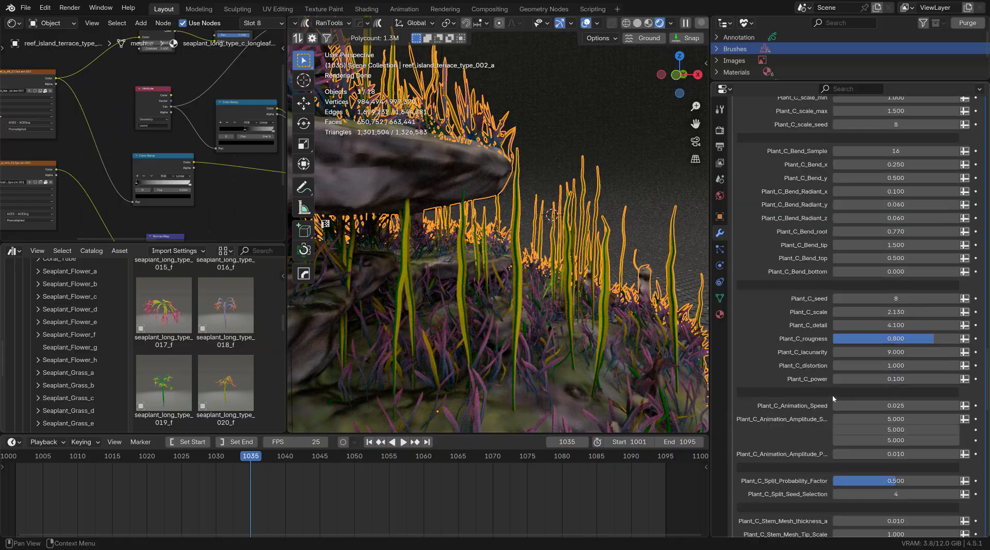
{"action": "scroll", "coordinate": [830, 393], "scroll_direction": "up", "scroll_amount": 10}
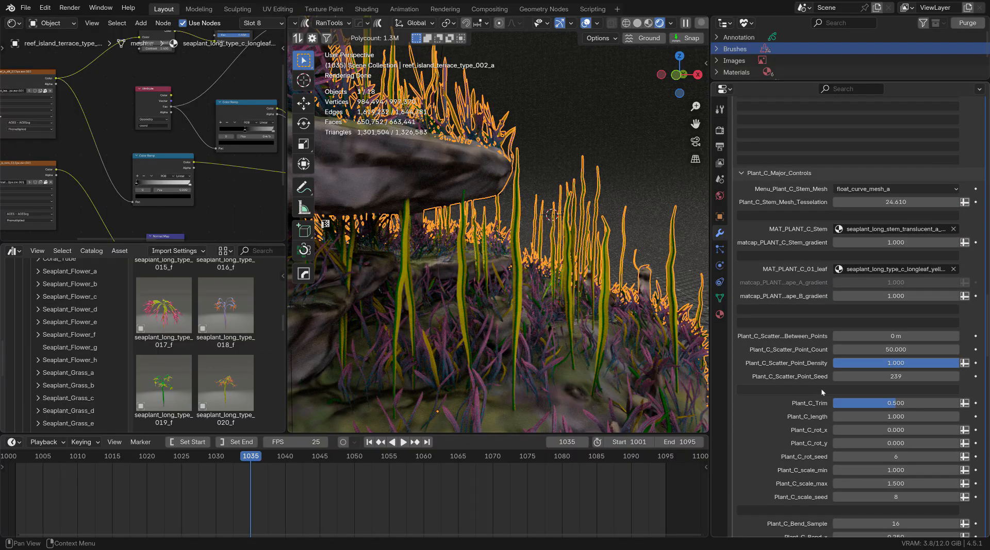
{"action": "left_click", "coordinate": [906, 246]}
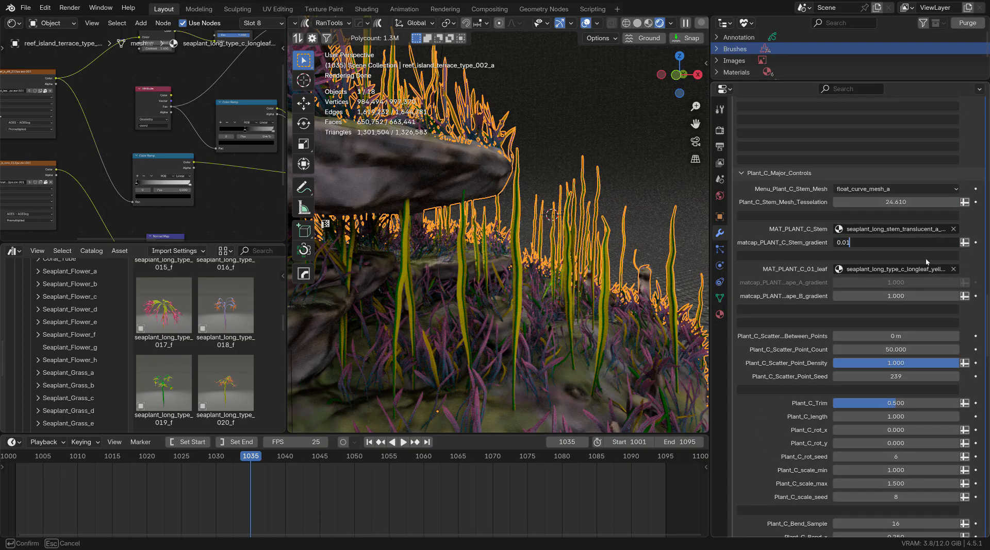
{"action": "type", "text": "0.01"}
{"action": "key", "text": "Return"}
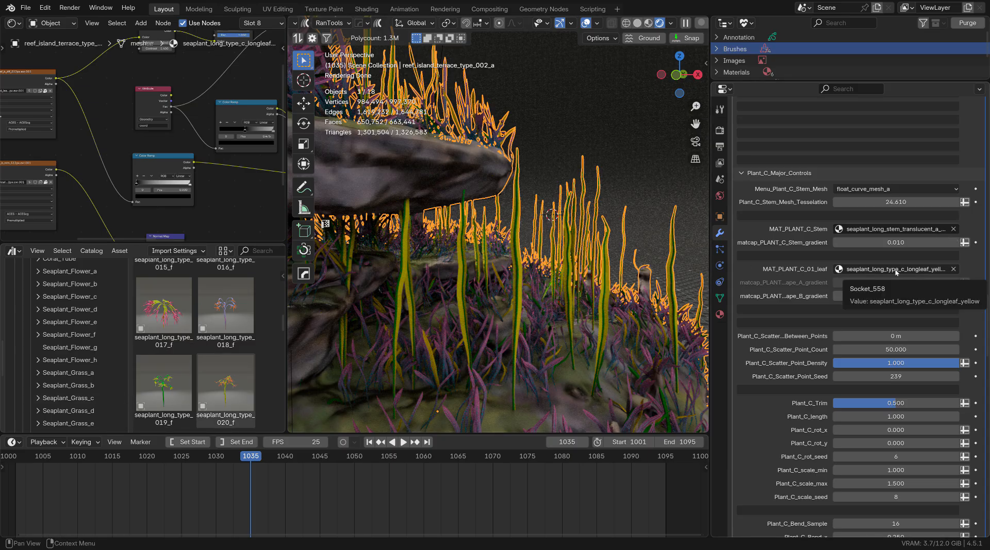
- Set the Plant_C stem material's matcap gradient to 2 in Plant_C_Major_Controls
{"action": "scroll", "coordinate": [897, 263], "scroll_direction": "up", "scroll_amount": 1}
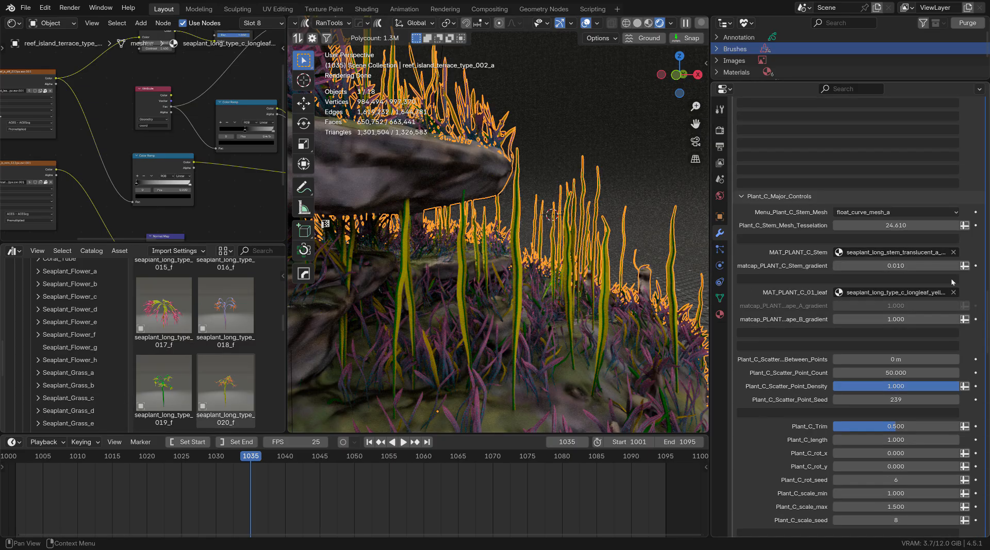
{"action": "left_click", "coordinate": [902, 268]}
{"action": "type", "text": "2"}
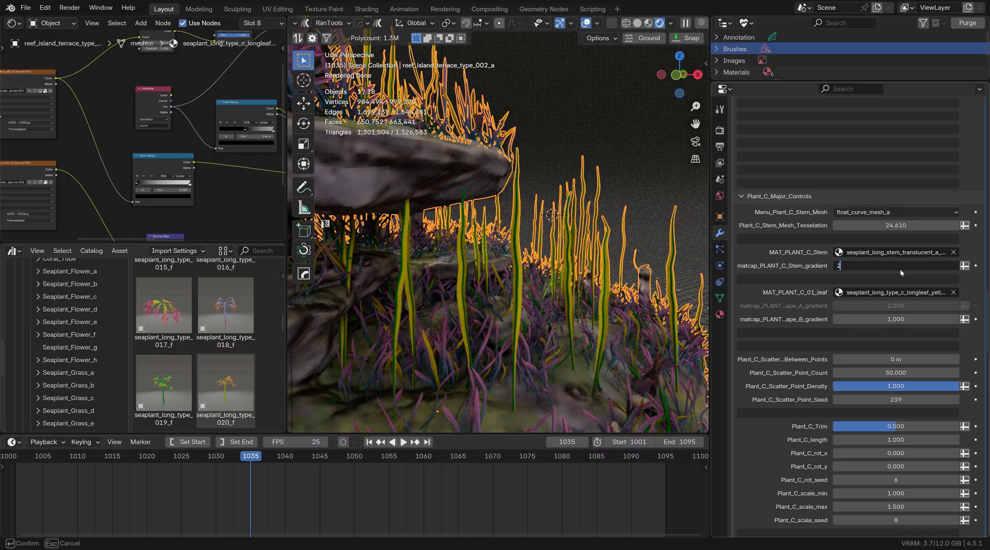
{"action": "key", "text": "Return"}
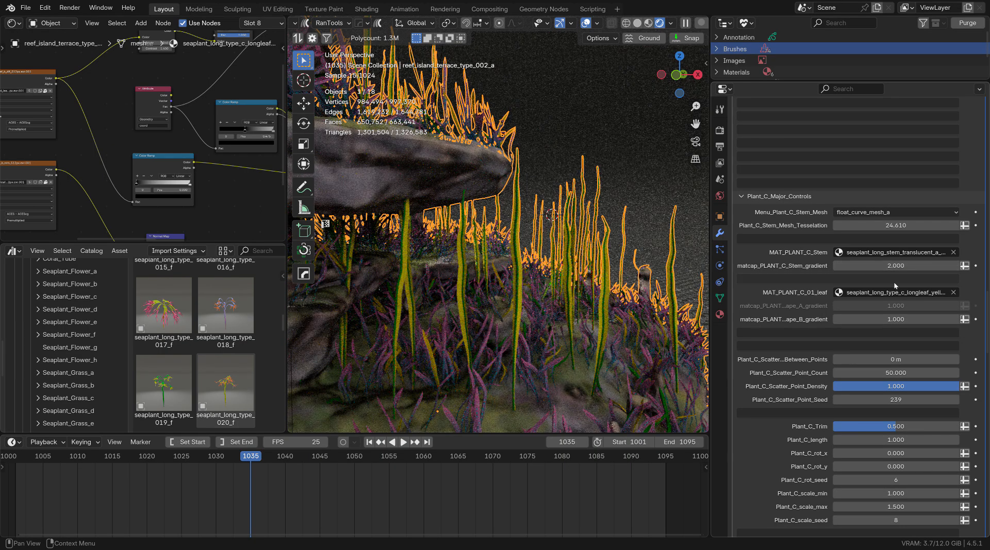
- Try float_curve_mesh_b as the Plant_C stem mesh and return to float_curve_mesh_a
{"action": "left_click", "coordinate": [879, 214]}
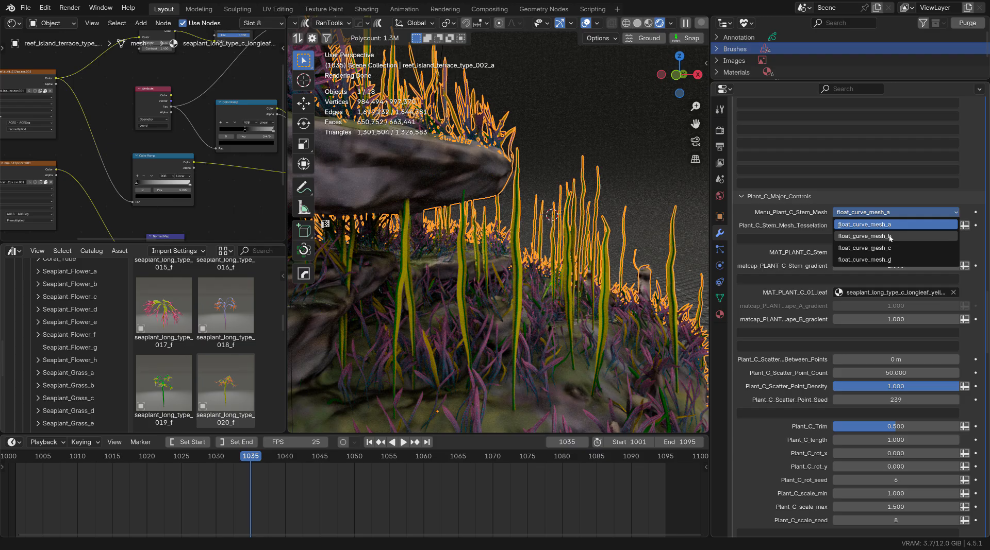
{"action": "scroll", "coordinate": [795, 231], "scroll_direction": "up", "scroll_amount": 1}
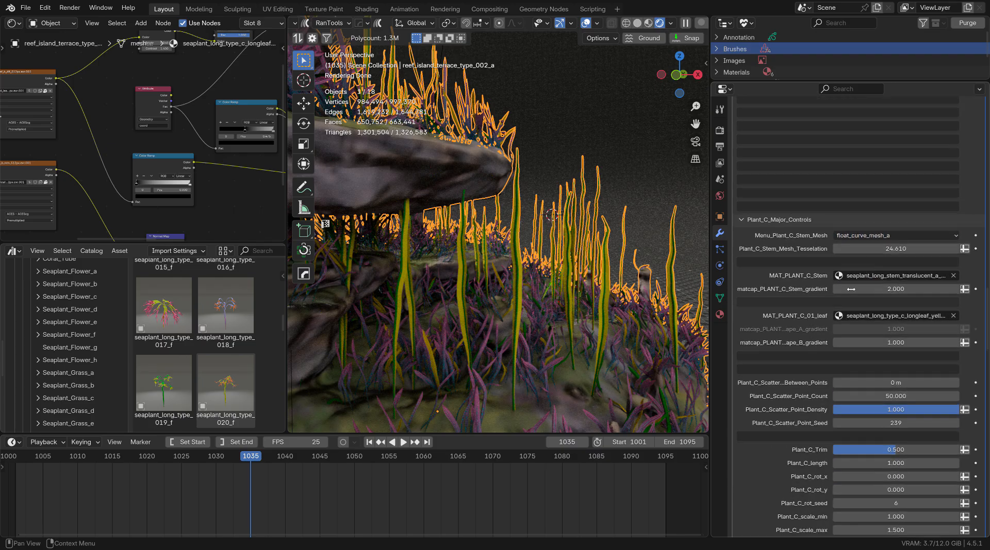
{"action": "left_click", "coordinate": [881, 237]}
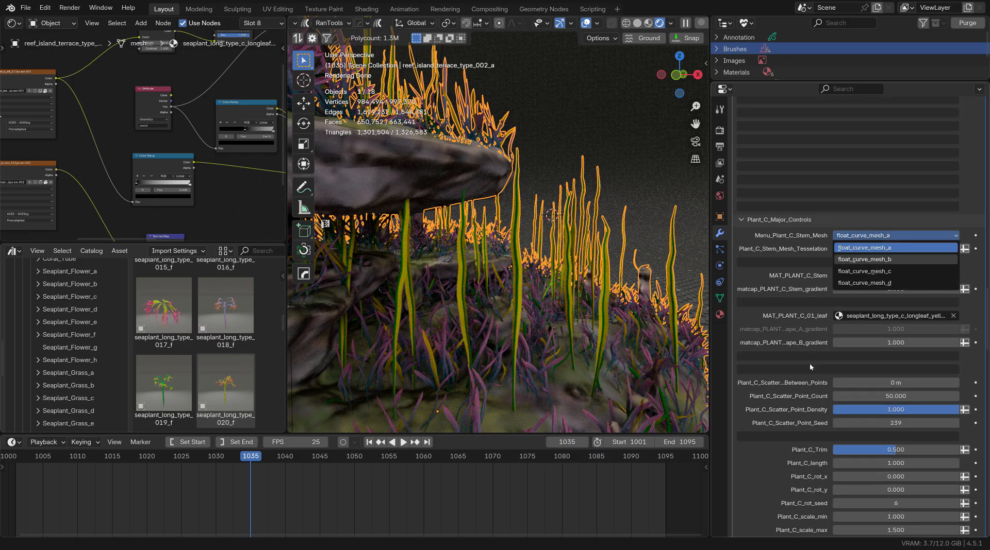
{"action": "left_click", "coordinate": [864, 260]}
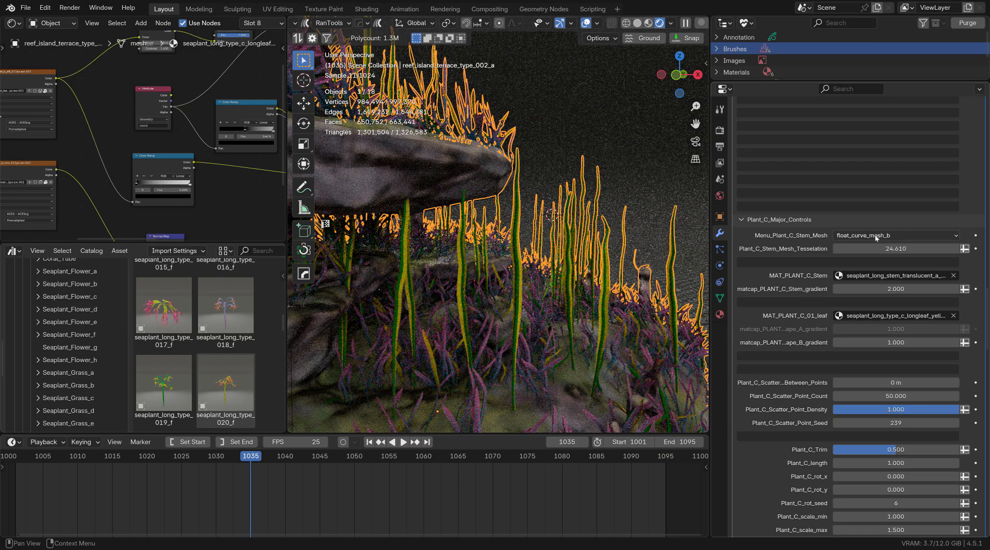
{"action": "left_click", "coordinate": [876, 237]}
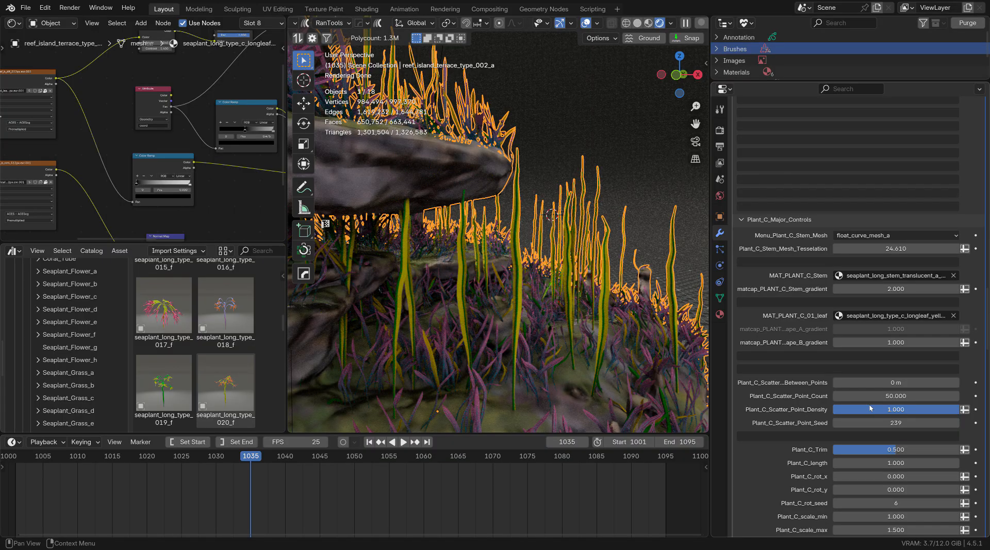
- Look through the remaining Plant_C settings and switch the foliage scatter modifier's output to PLANT_A+C02
{"action": "scroll", "coordinate": [845, 258], "scroll_direction": "down", "scroll_amount": 7}
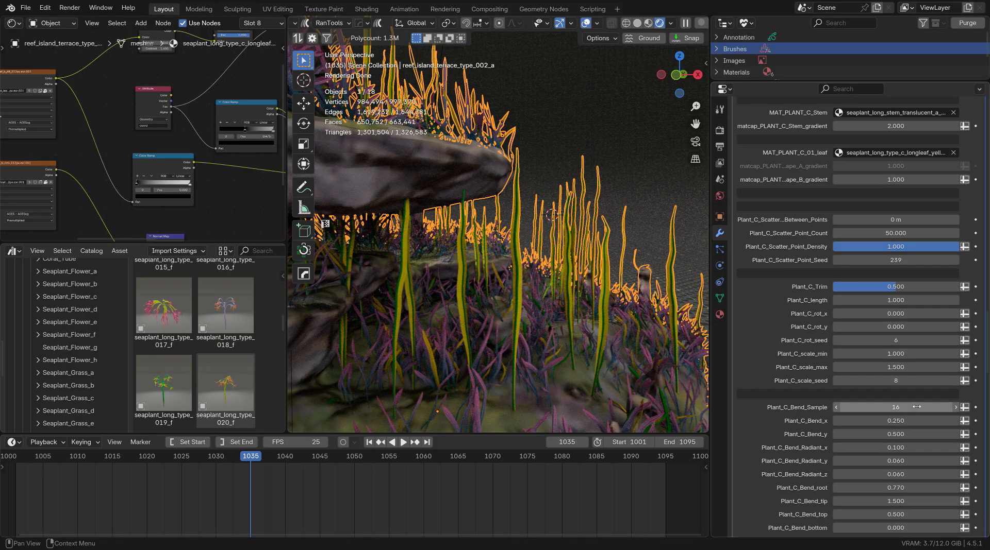
{"action": "scroll", "coordinate": [918, 407], "scroll_direction": "down", "scroll_amount": 5}
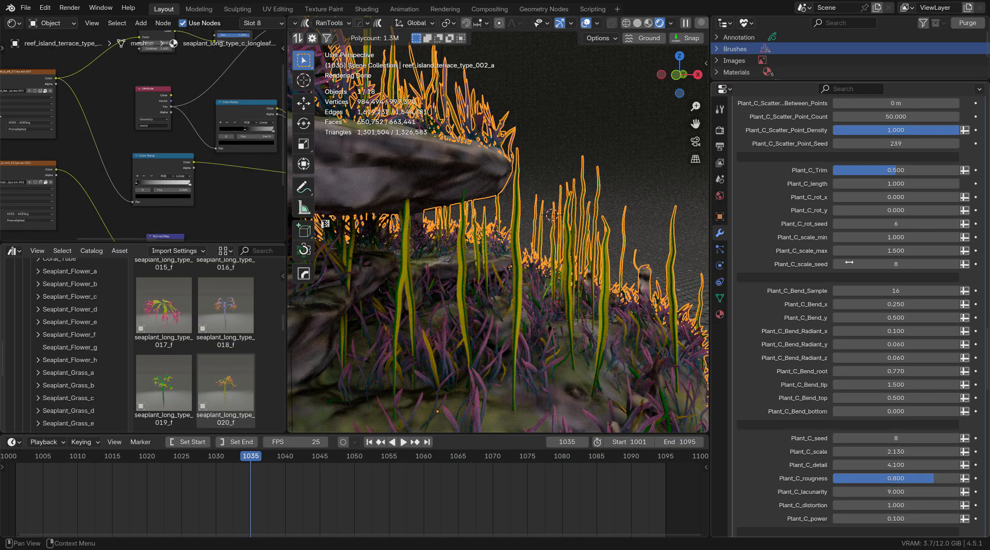
{"action": "scroll", "coordinate": [900, 424], "scroll_direction": "down", "scroll_amount": 11}
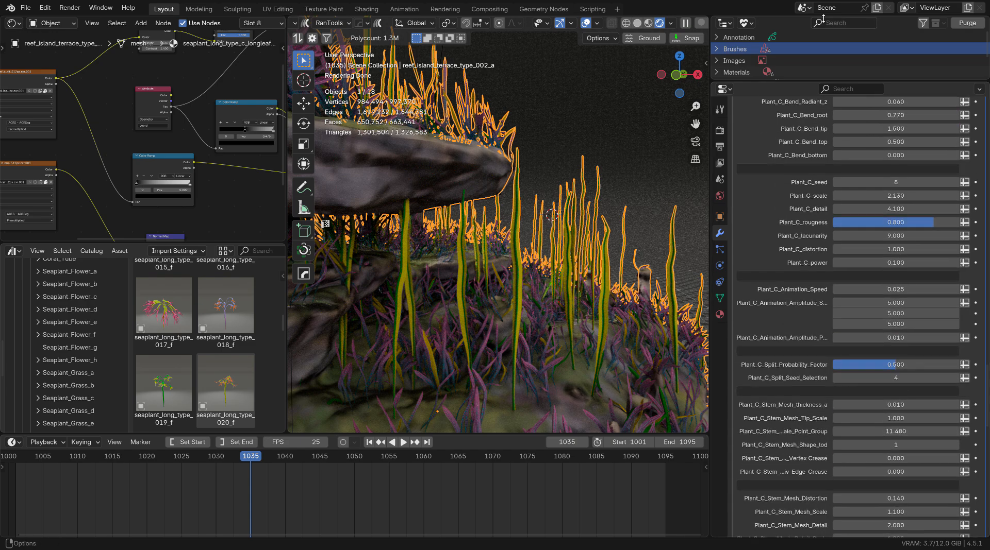
{"action": "scroll", "coordinate": [815, 261], "scroll_direction": "up", "scroll_amount": 15}
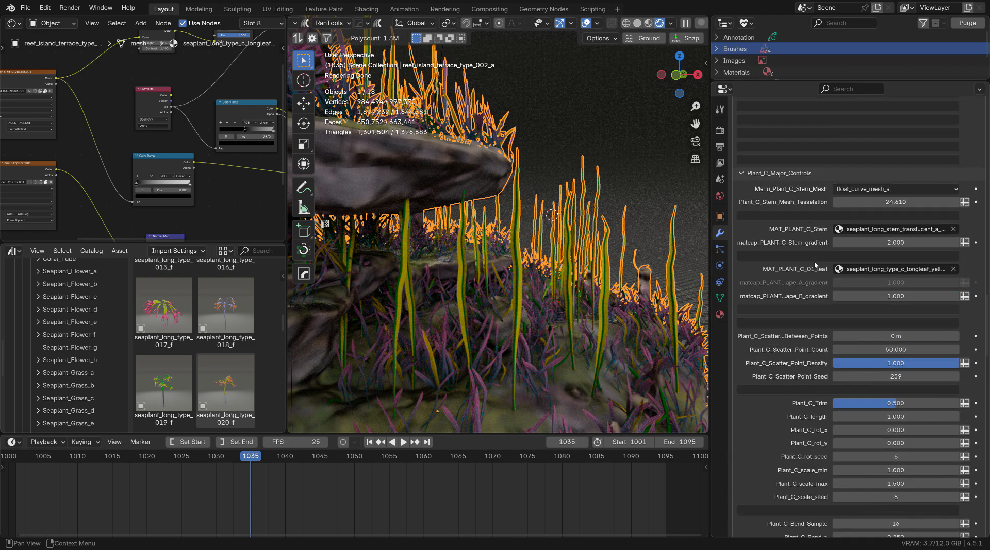
{"action": "scroll", "coordinate": [916, 262], "scroll_direction": "up", "scroll_amount": 12}
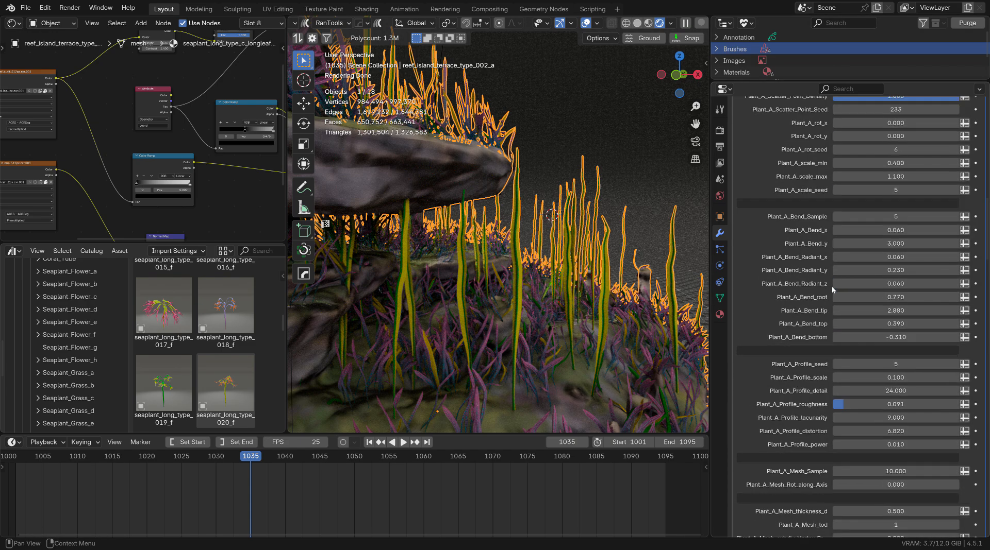
{"action": "scroll", "coordinate": [832, 288], "scroll_direction": "up", "scroll_amount": 12}
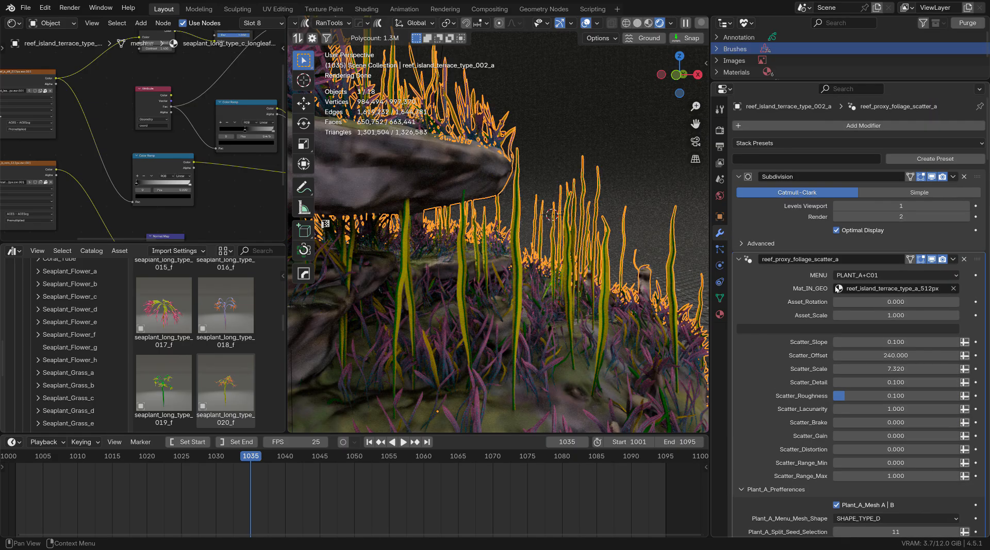
{"action": "left_click", "coordinate": [872, 276]}
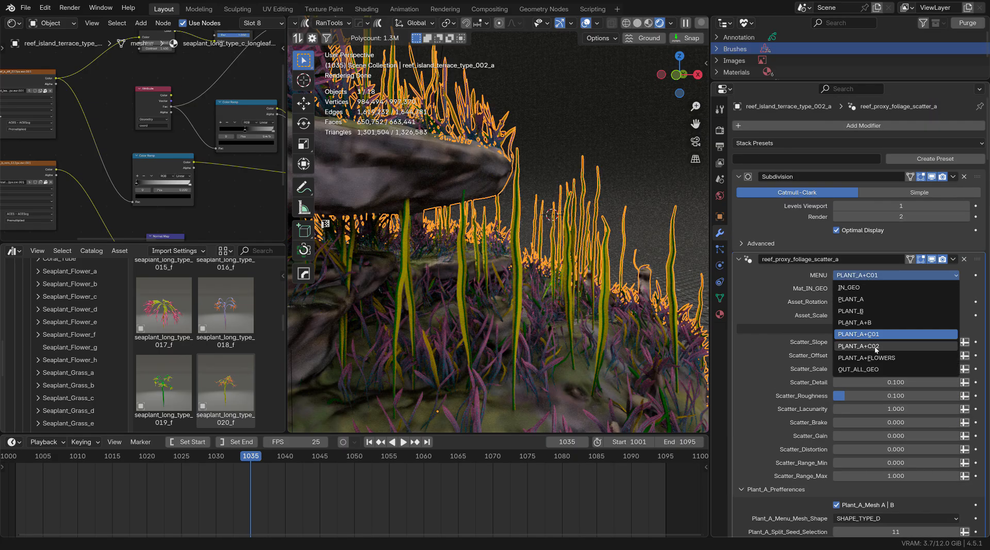
{"action": "key", "text": "Return"}
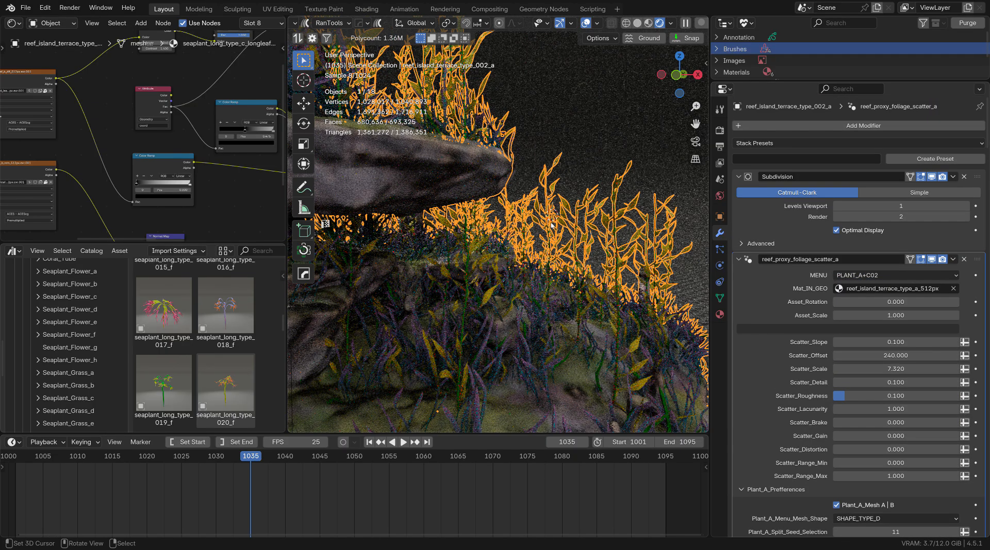
- Select the lookdev grid instead of the terrace to inspect the yellow-leaved plants without outlines, and reselect the terrace
{"action": "right_click", "coordinate": [562, 168]}
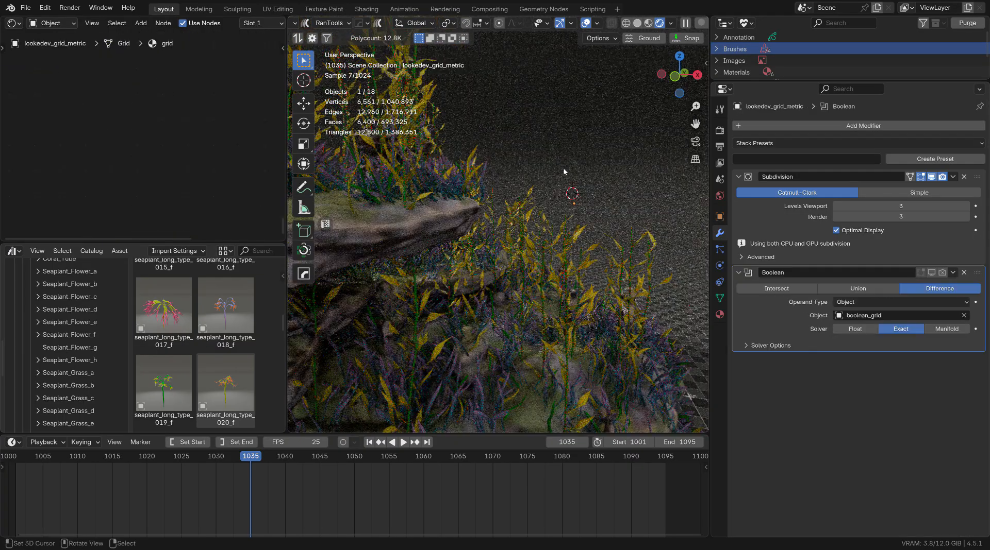
{"action": "middle_click_drag", "start_coordinate": [561, 166], "coordinate": [581, 165]}
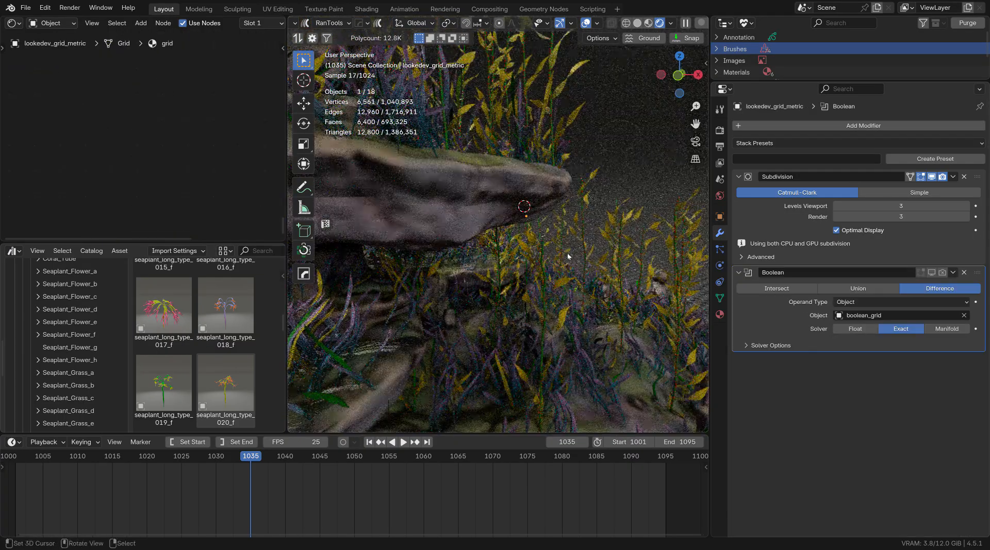
{"action": "scroll", "coordinate": [570, 180], "scroll_direction": "up", "scroll_amount": 4}
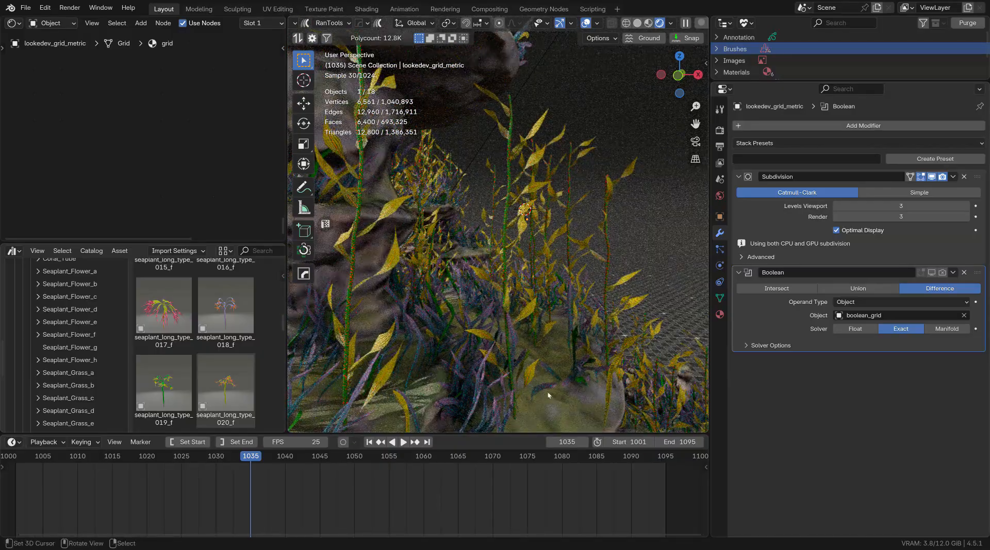
{"action": "right_click", "coordinate": [567, 376]}
- Set the leaves profile noise range to 1 in the Plant_C_02 settings
{"action": "scroll", "coordinate": [867, 434], "scroll_direction": "down", "scroll_amount": 18}
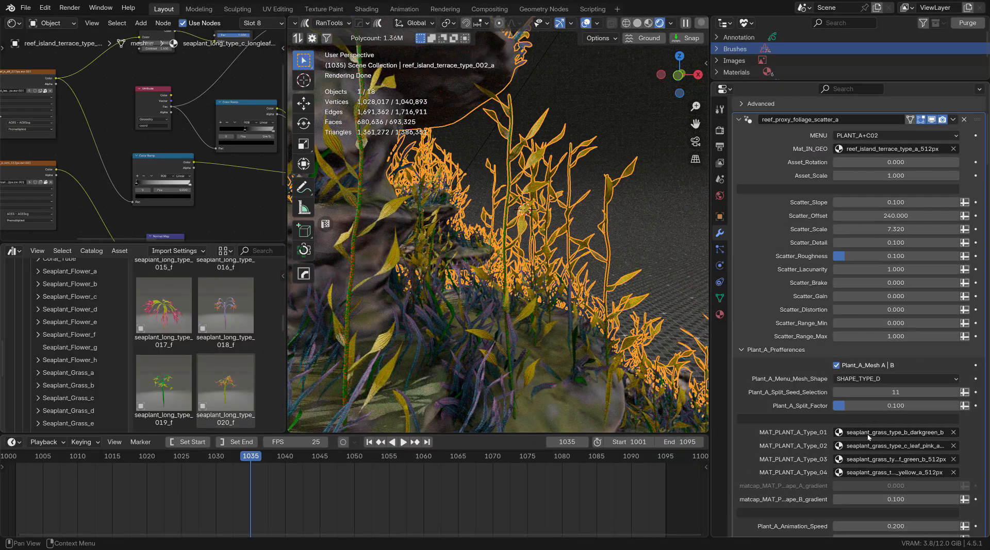
{"action": "scroll", "coordinate": [866, 432], "scroll_direction": "down", "scroll_amount": 15}
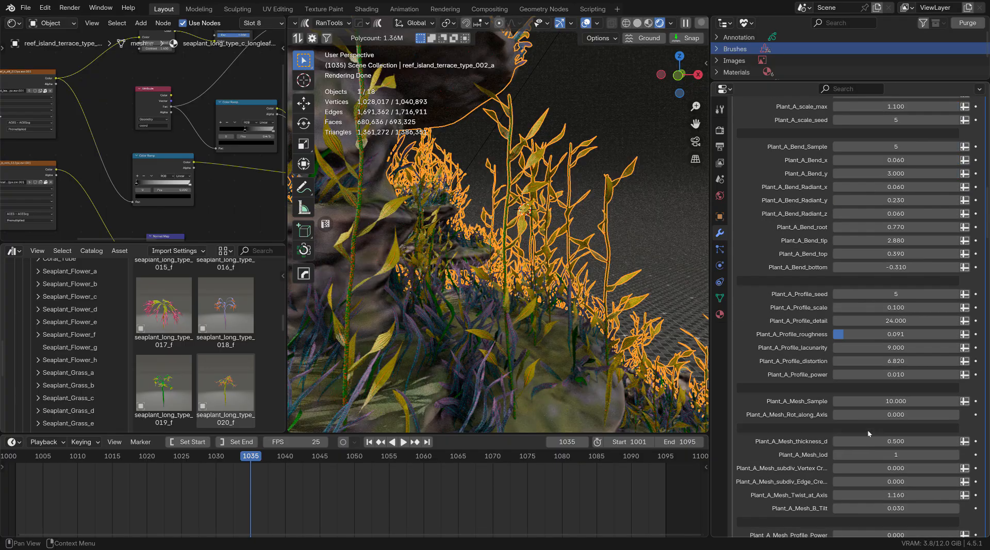
{"action": "scroll", "coordinate": [869, 427], "scroll_direction": "down", "scroll_amount": 15}
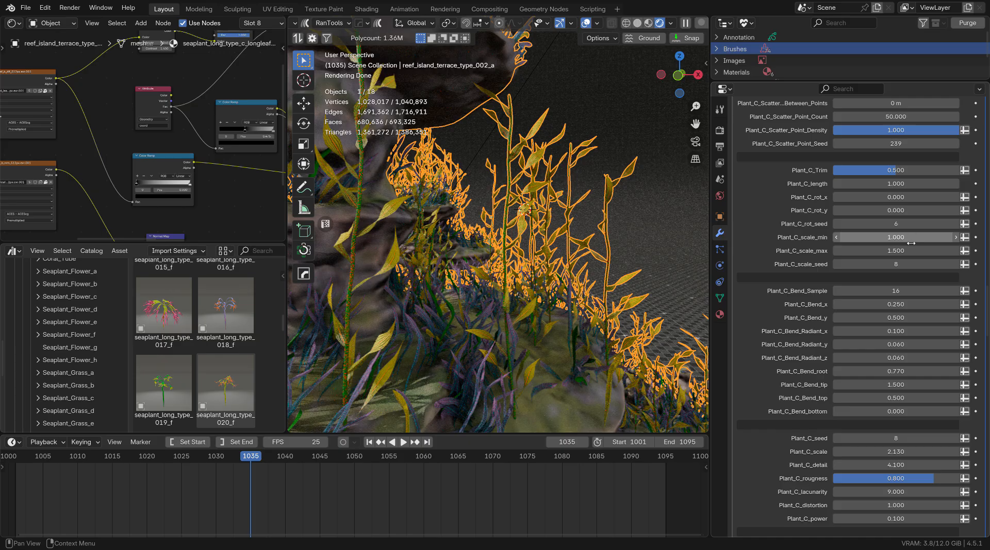
{"action": "scroll", "coordinate": [910, 245], "scroll_direction": "up", "scroll_amount": 2}
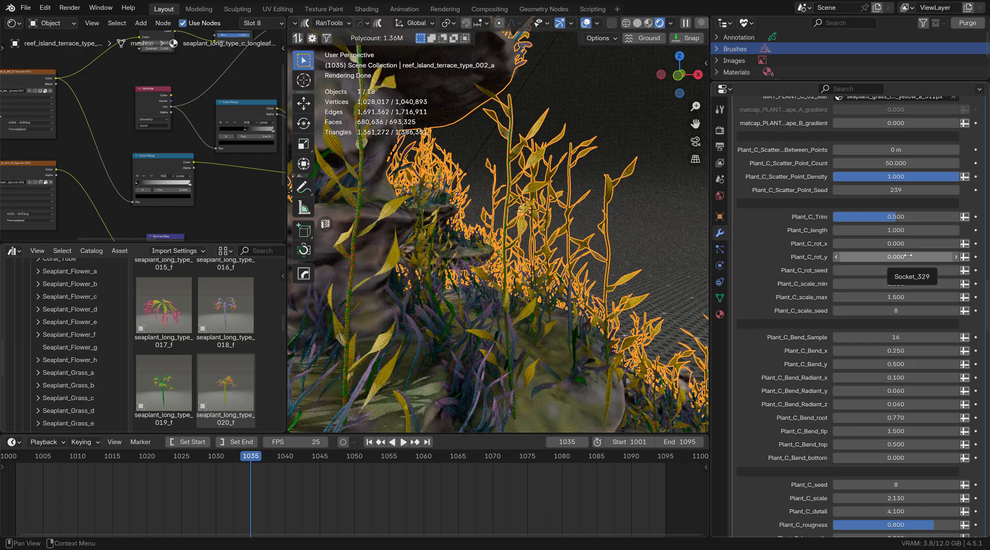
{"action": "scroll", "coordinate": [870, 257], "scroll_direction": "down", "scroll_amount": 14}
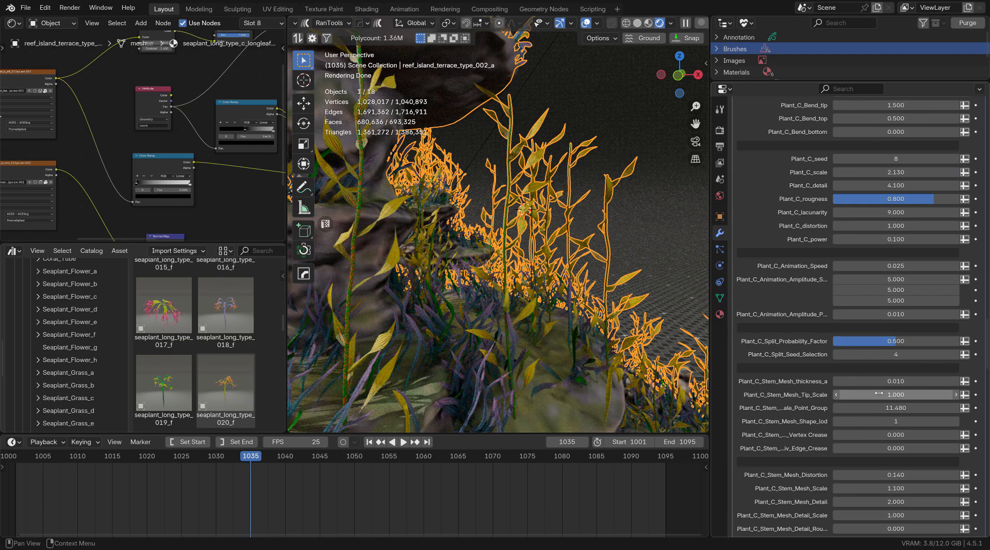
{"action": "scroll", "coordinate": [876, 387], "scroll_direction": "down", "scroll_amount": 15}
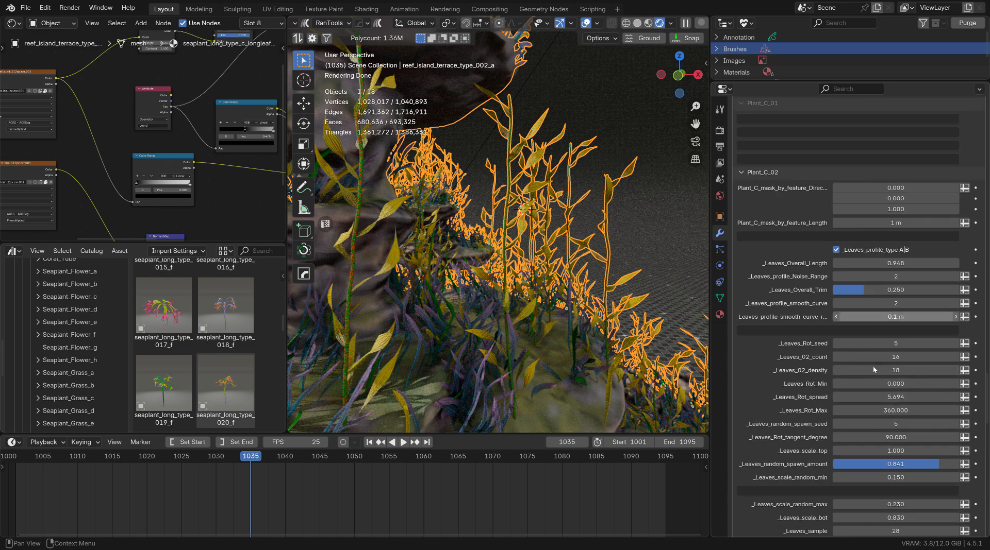
{"action": "scroll", "coordinate": [877, 359], "scroll_direction": "down", "scroll_amount": 2}
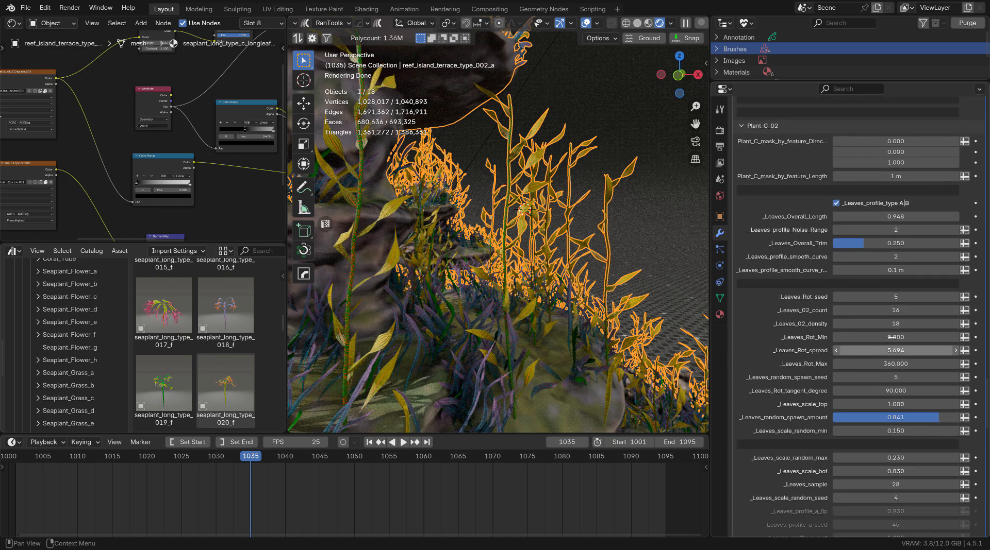
{"action": "left_click", "coordinate": [836, 232]}
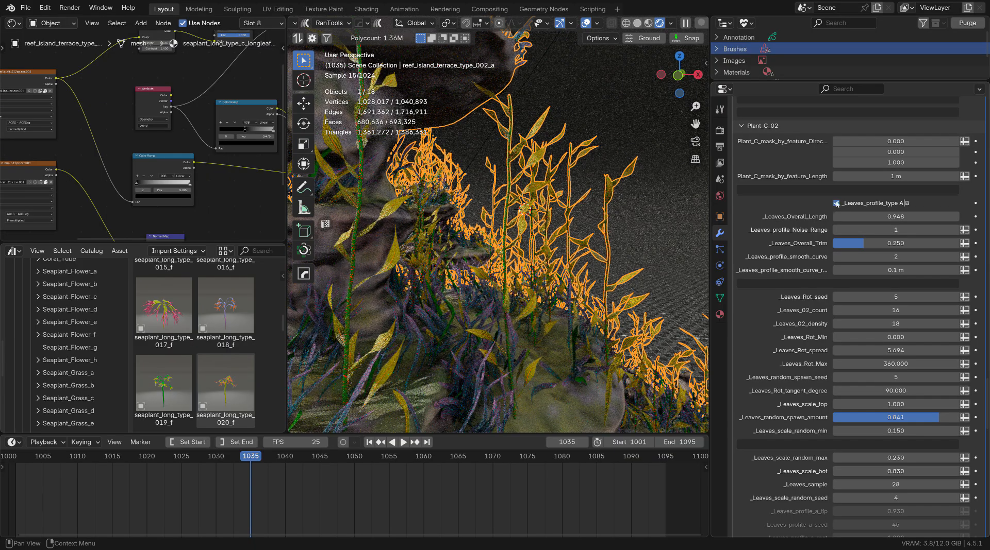
- Toggle the Plant_C_02 _Leaves_Mesh A | B option on and back off
{"action": "scroll", "coordinate": [886, 262], "scroll_direction": "up", "scroll_amount": 5}
{"action": "scroll", "coordinate": [877, 356], "scroll_direction": "down", "scroll_amount": 4}
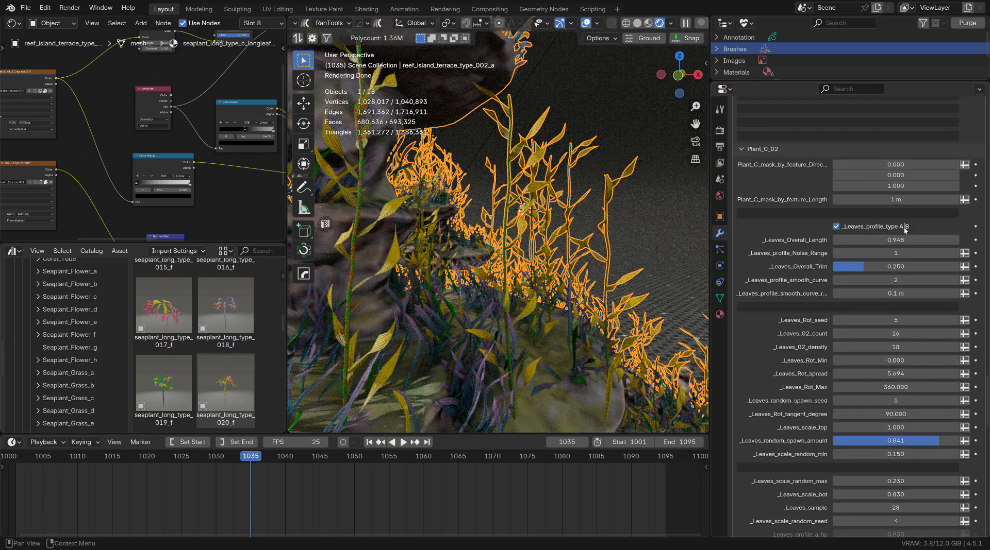
{"action": "scroll", "coordinate": [890, 316], "scroll_direction": "down", "scroll_amount": 4}
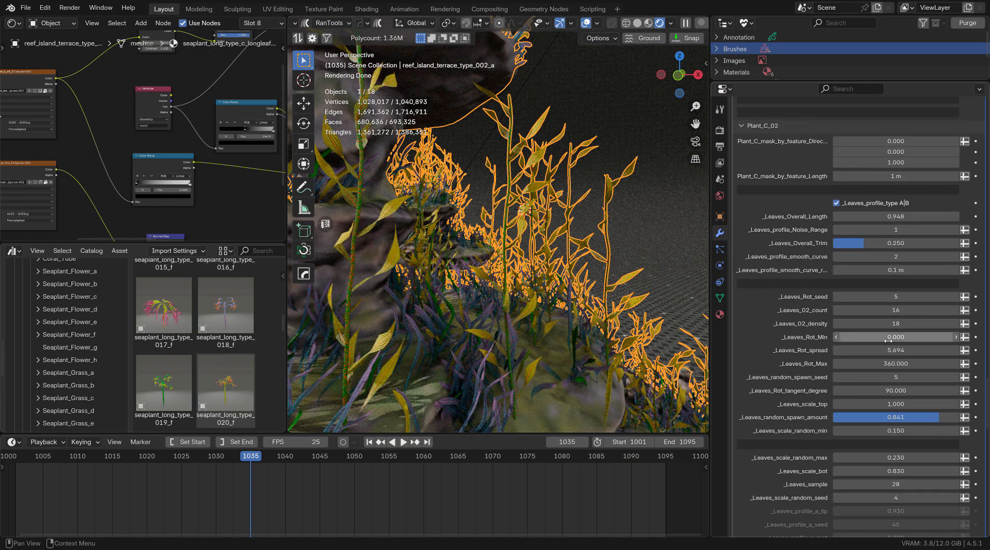
{"action": "scroll", "coordinate": [890, 315], "scroll_direction": "down", "scroll_amount": 9}
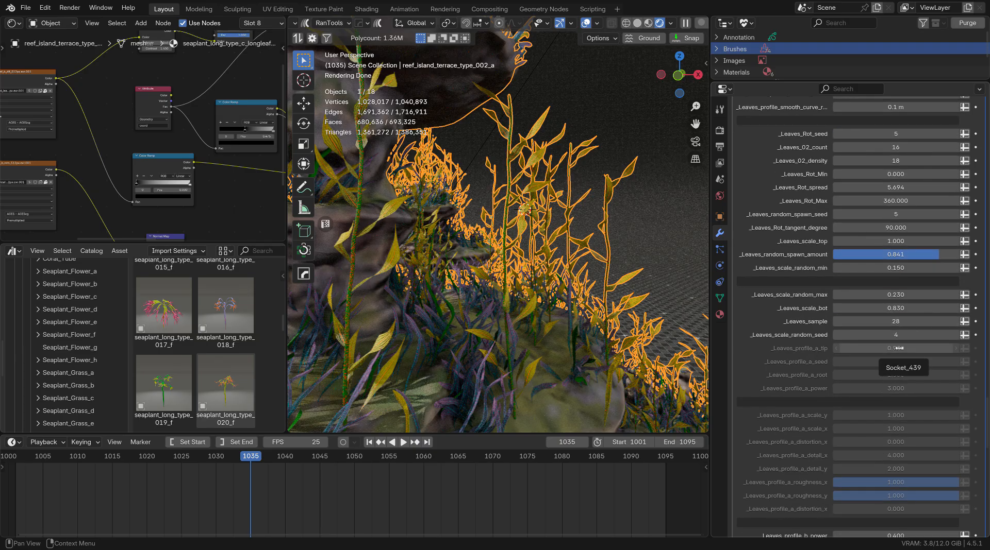
{"action": "scroll", "coordinate": [889, 359], "scroll_direction": "down", "scroll_amount": 18}
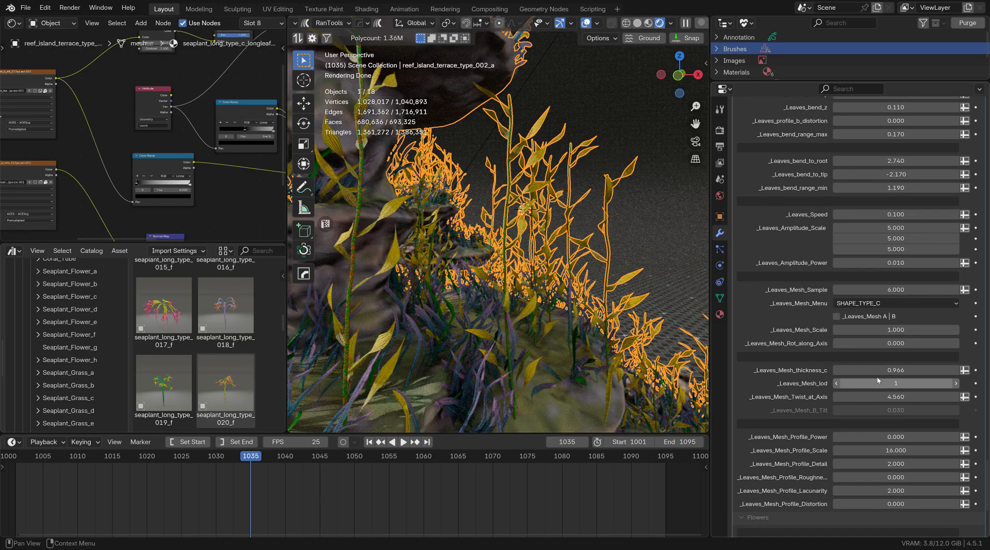
{"action": "left_click", "coordinate": [837, 318]}
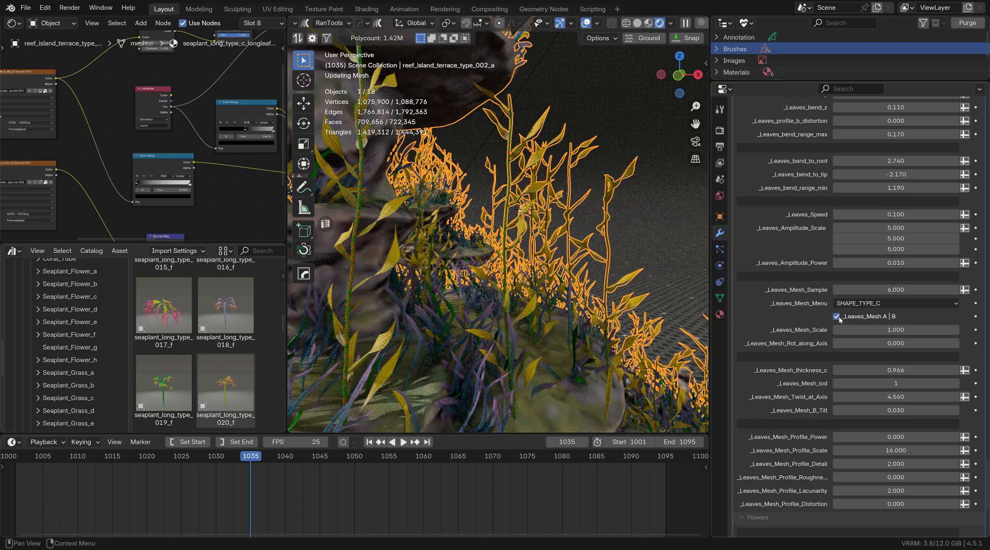
{"action": "left_click", "coordinate": [837, 317]}
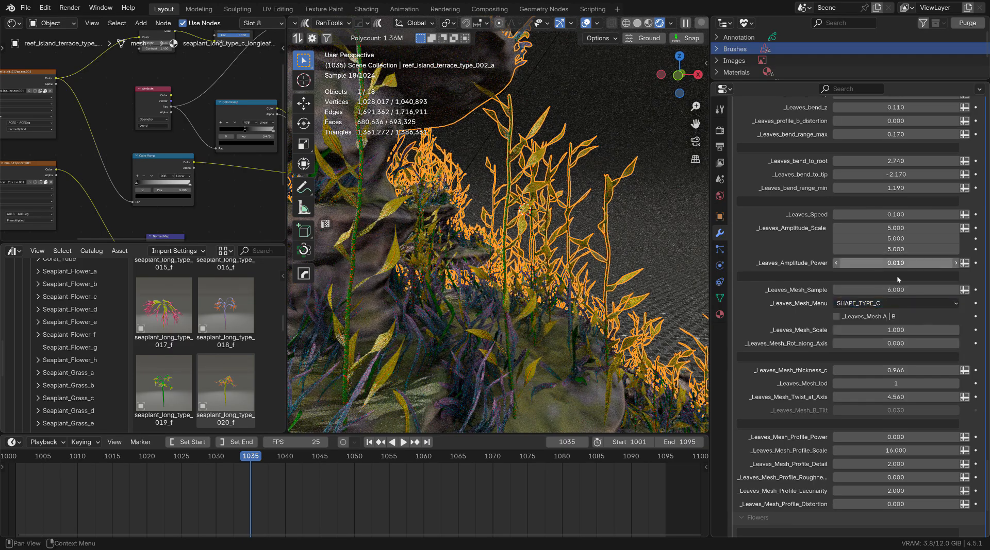
- Try SHAPE_TYPE_A and then SHAPE_TYPE_B as the Plant_C_02 leaves mesh shape
{"action": "left_click", "coordinate": [869, 303]}
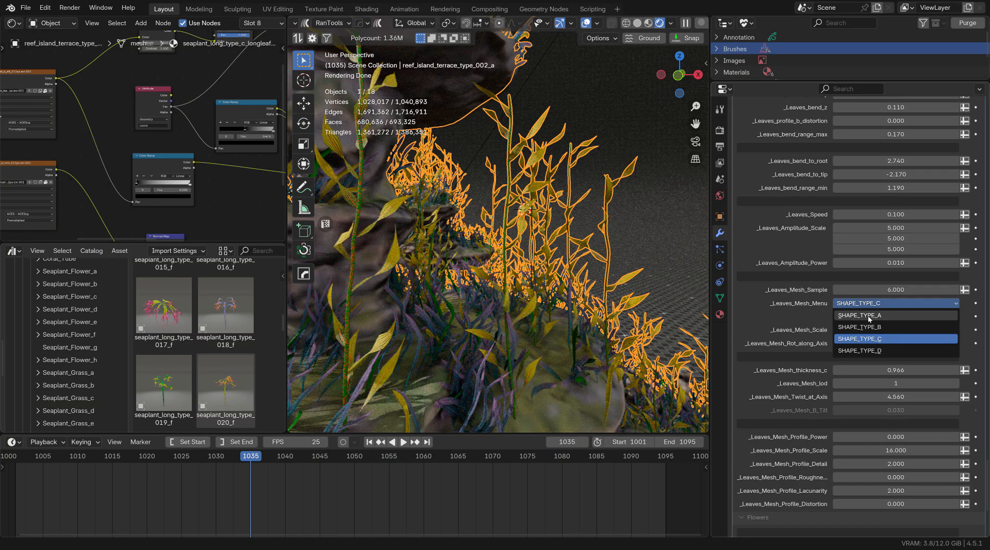
{"action": "left_click", "coordinate": [869, 316]}
{"action": "left_click", "coordinate": [871, 304]}
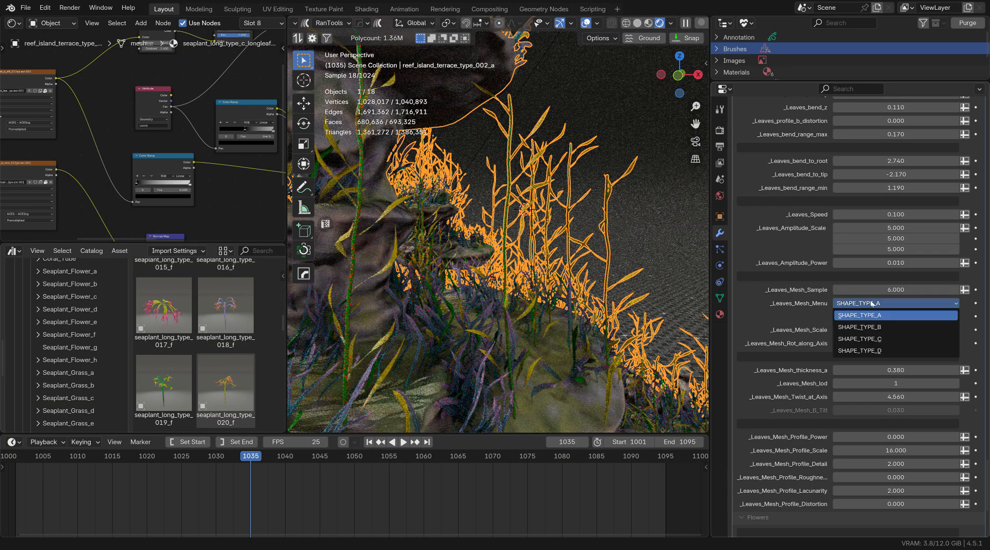
{"action": "left_click", "coordinate": [871, 327]}
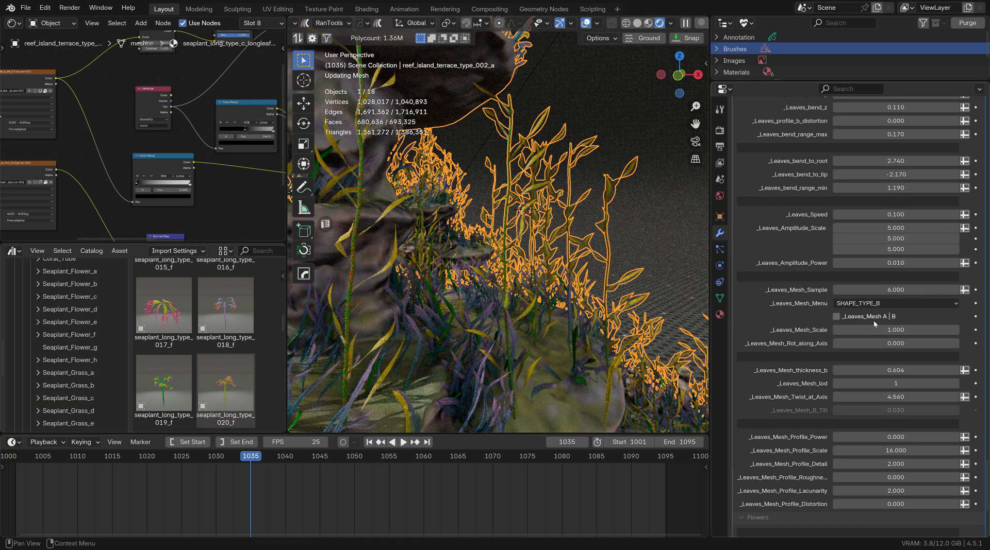
- Enable _Leaves_Mesh A | B for the Plant_C_02 leaves and inspect the plants on the terrace
{"action": "left_click", "coordinate": [838, 317]}
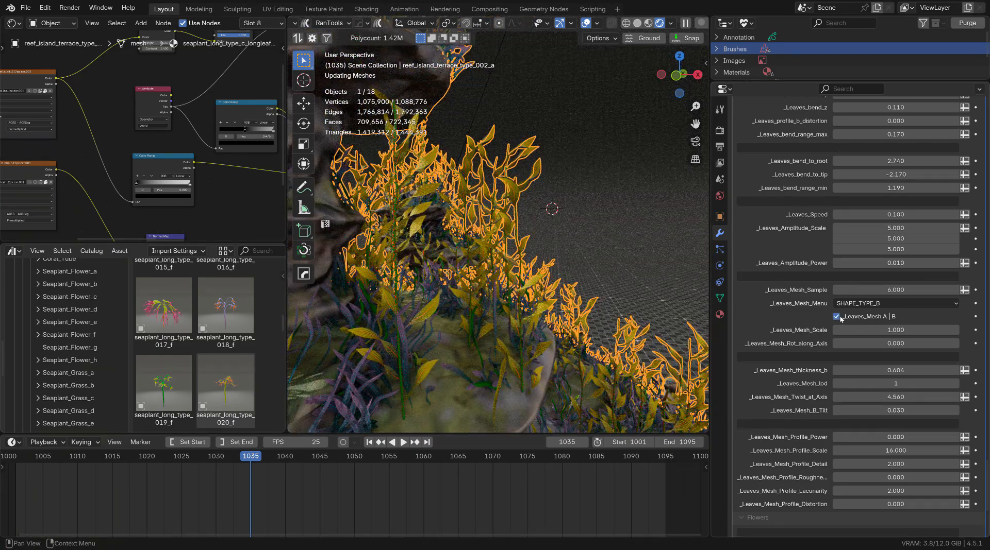
{"action": "scroll", "coordinate": [544, 187], "scroll_direction": "up", "scroll_amount": 4}
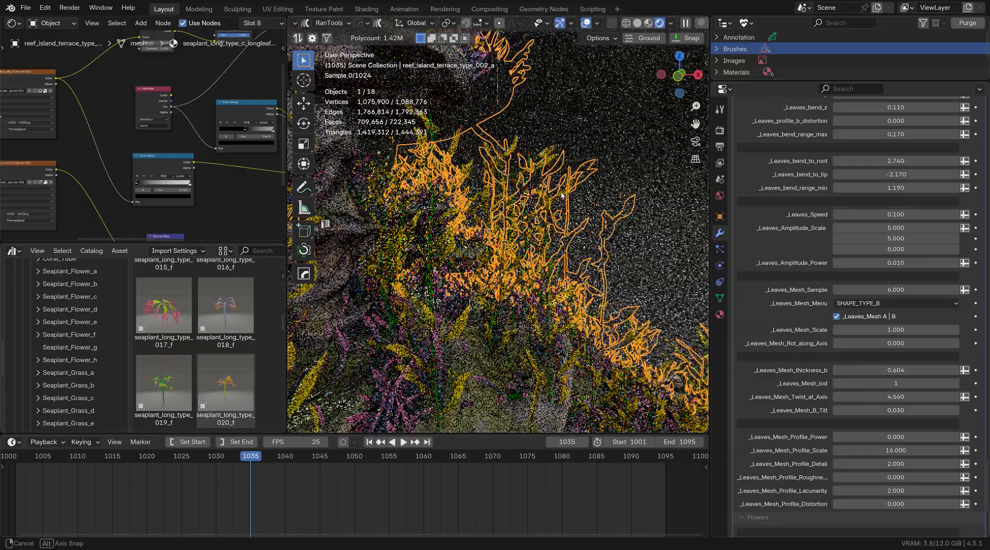
{"action": "scroll", "coordinate": [857, 421], "scroll_direction": "down", "scroll_amount": 1}
- Set the Plant_C_02 _Leaves_Mesh_Profile_Scale to 24 and check the leaves from another angle
{"action": "scroll", "coordinate": [857, 421], "scroll_direction": "down", "scroll_amount": 4}
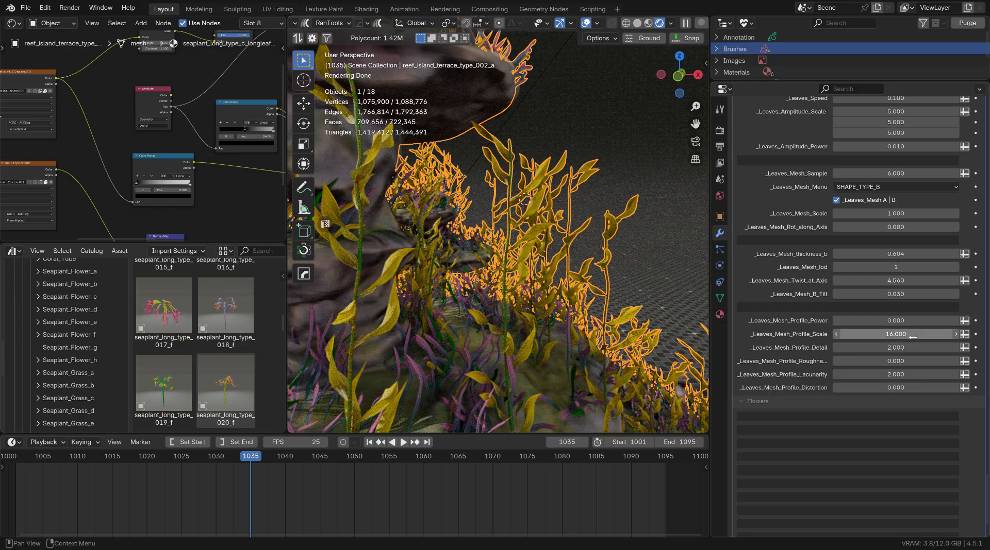
{"action": "scroll", "coordinate": [875, 343], "scroll_direction": "down", "scroll_amount": 3}
{"action": "scroll", "coordinate": [875, 348], "scroll_direction": "up", "scroll_amount": 3}
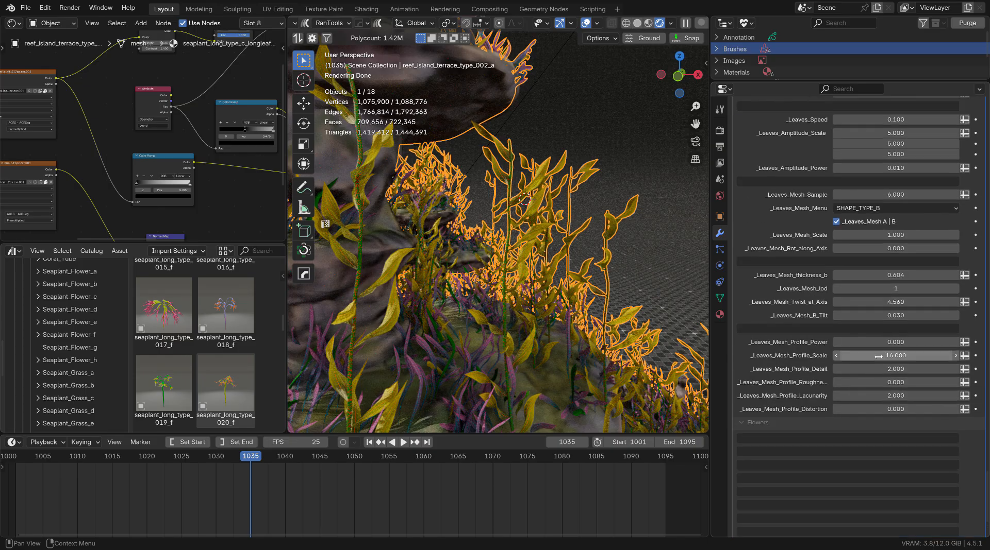
{"action": "scroll", "coordinate": [877, 359], "scroll_direction": "down", "scroll_amount": 1}
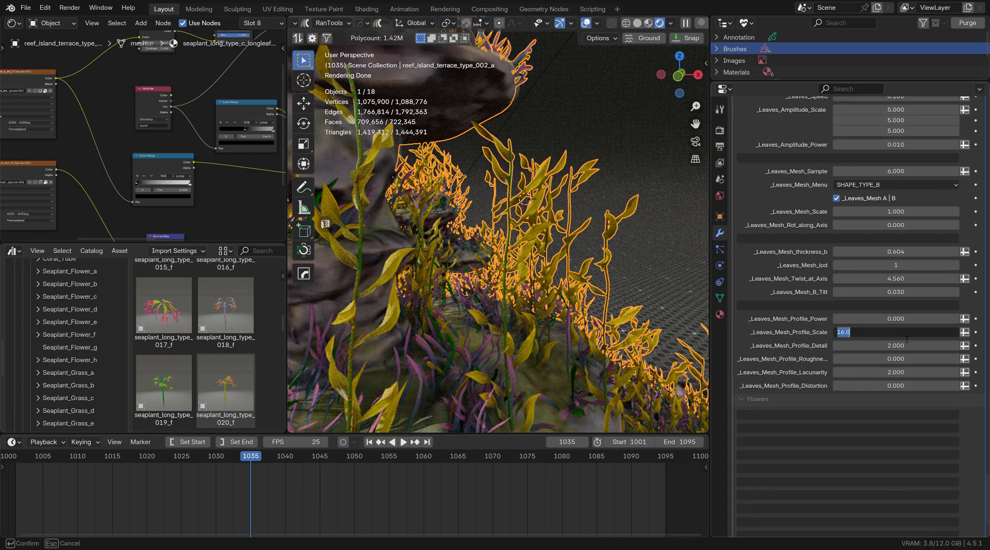
{"action": "key", "text": "Return"}
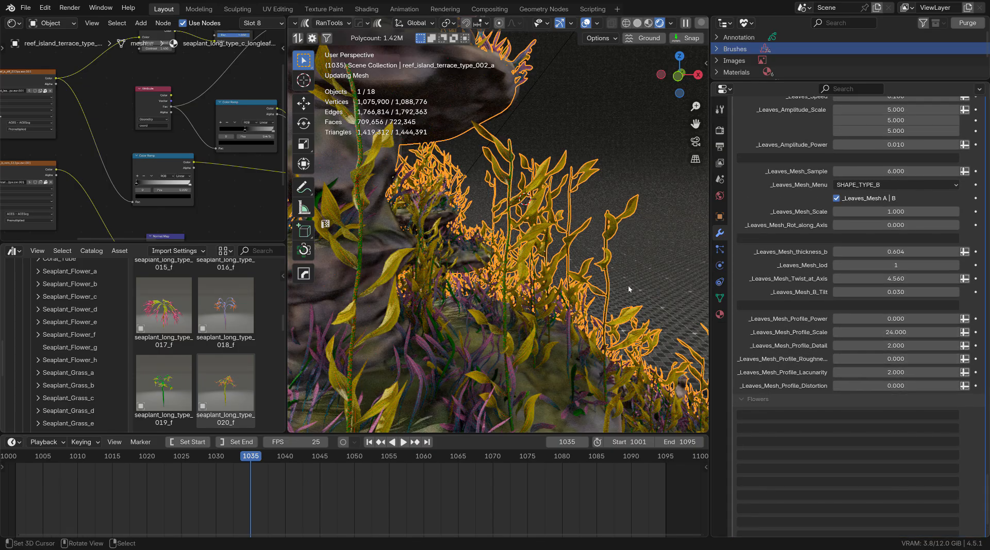
{"action": "middle_click_drag", "start_coordinate": [628, 285], "coordinate": [597, 268]}
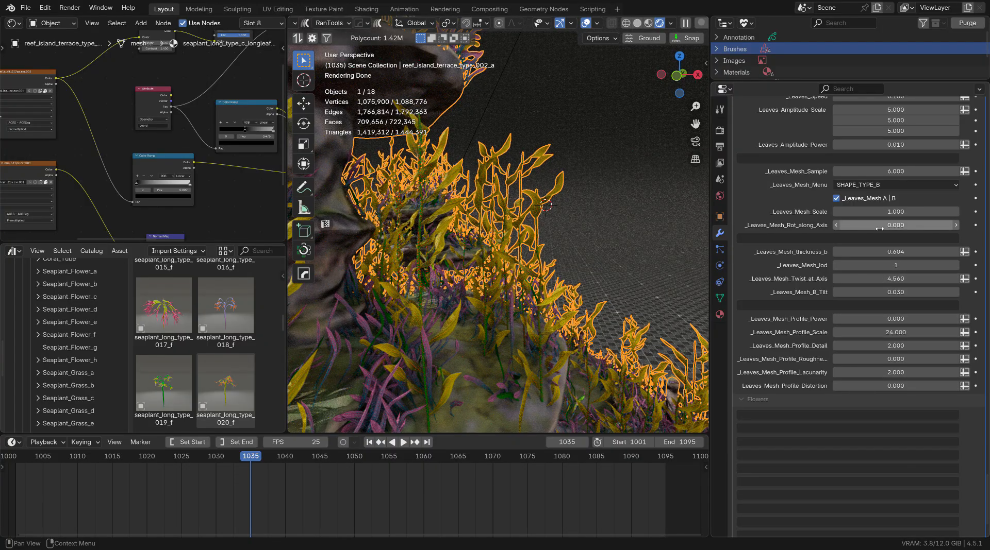
- Turn off _Leaves_Mesh A | B and set the Plant_C_02 leaves mesh shape to SHAPE_TYPE_C
{"action": "left_click", "coordinate": [837, 199]}
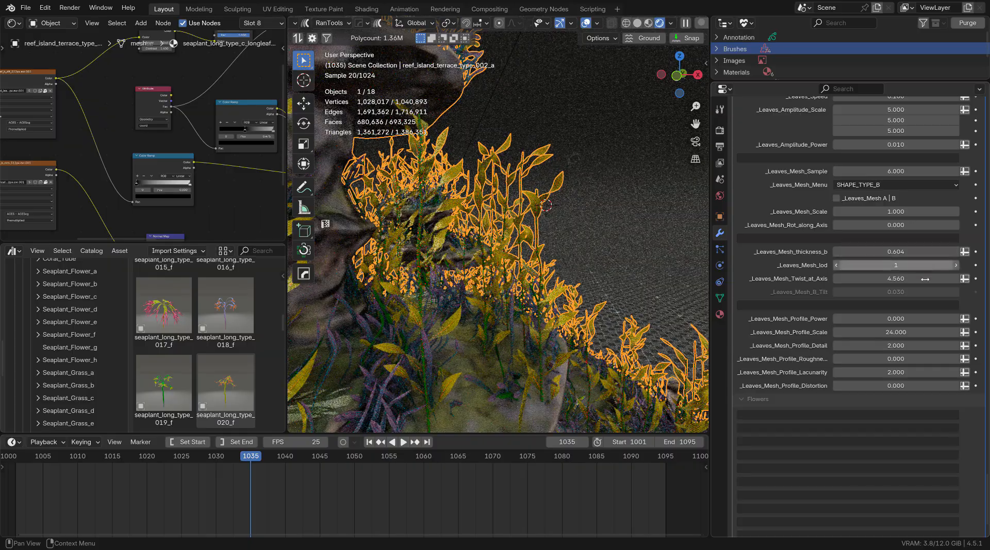
{"action": "scroll", "coordinate": [883, 312], "scroll_direction": "up", "scroll_amount": 5}
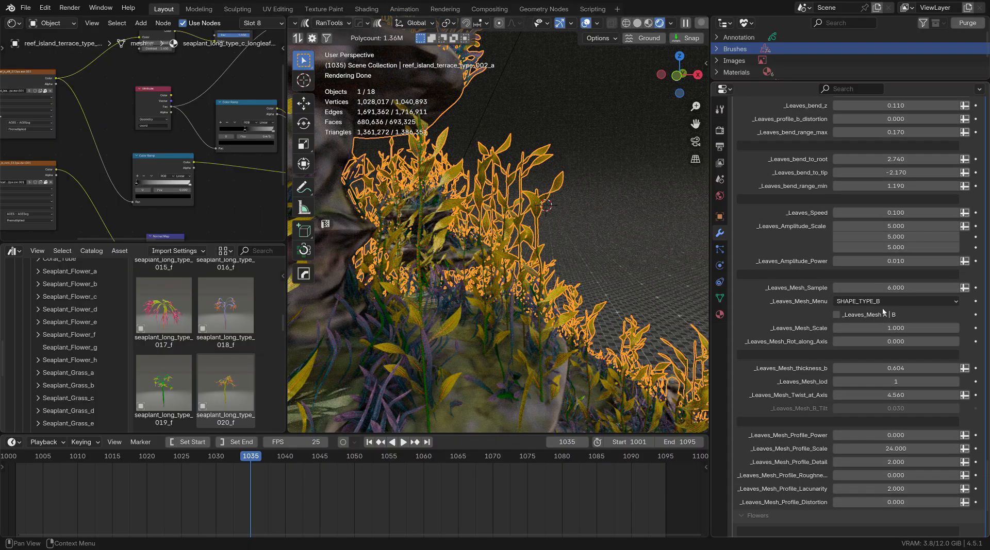
{"action": "left_click", "coordinate": [879, 303]}
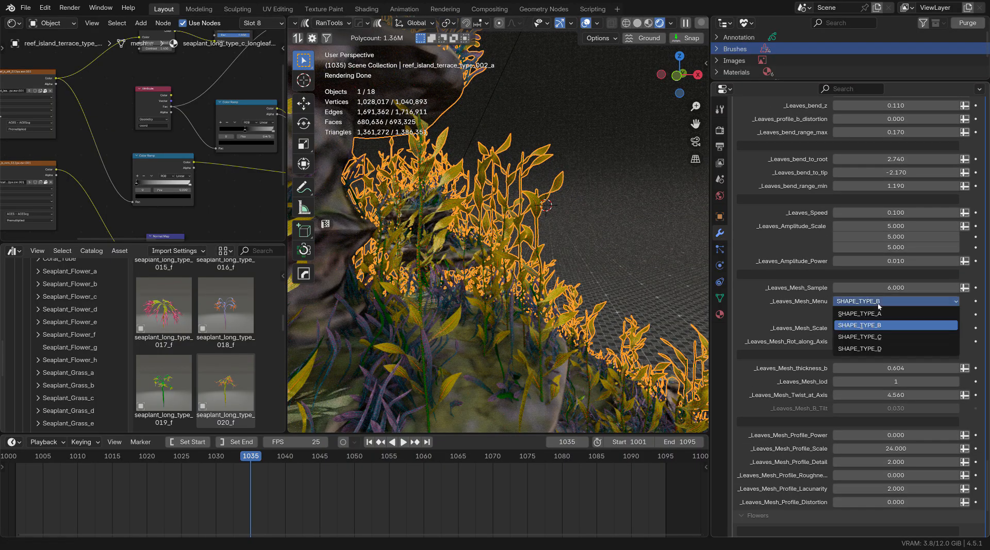
{"action": "left_click", "coordinate": [872, 338]}
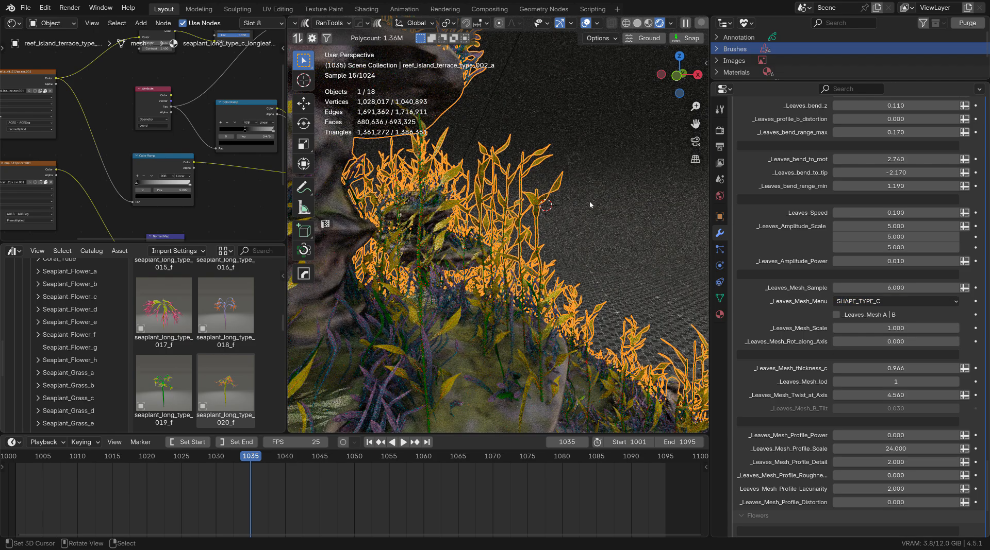
- Select the lookdev grid to view the whole planted terrace without outlines, and reselect the terrace
{"action": "scroll", "coordinate": [823, 367], "scroll_direction": "up", "scroll_amount": 8}
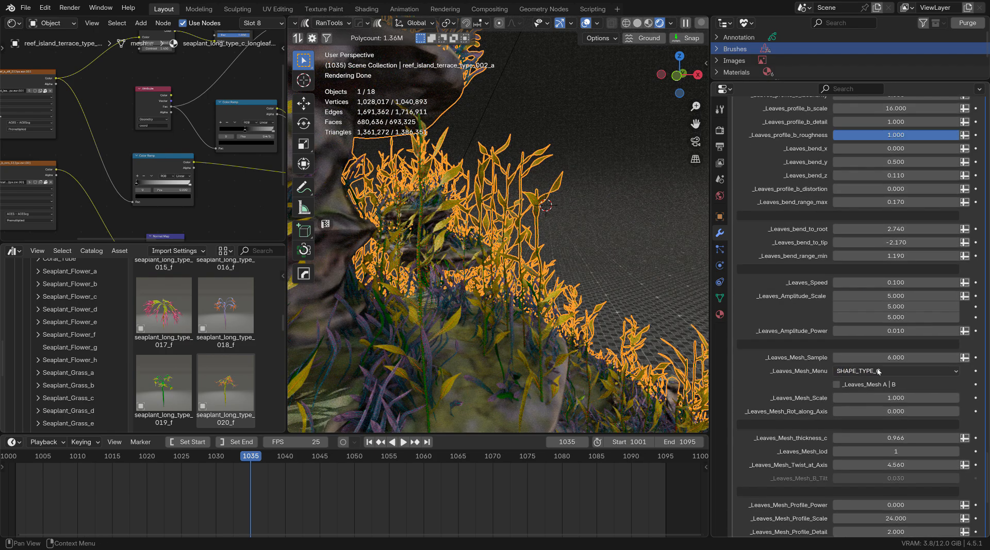
{"action": "scroll", "coordinate": [480, 285], "scroll_direction": "down", "scroll_amount": 6}
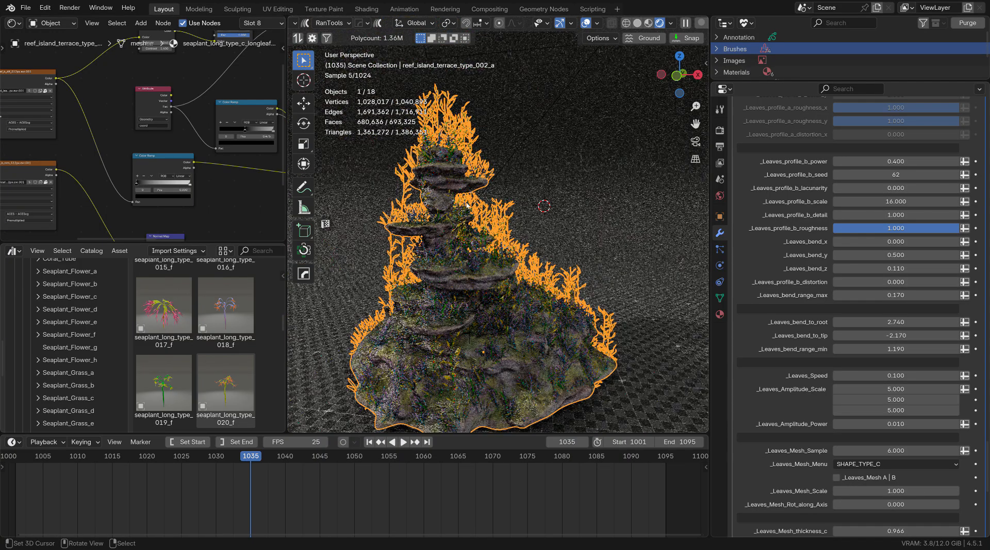
{"action": "middle_click_drag", "start_coordinate": [479, 285], "coordinate": [465, 193]}
{"action": "left_click", "coordinate": [465, 194]}
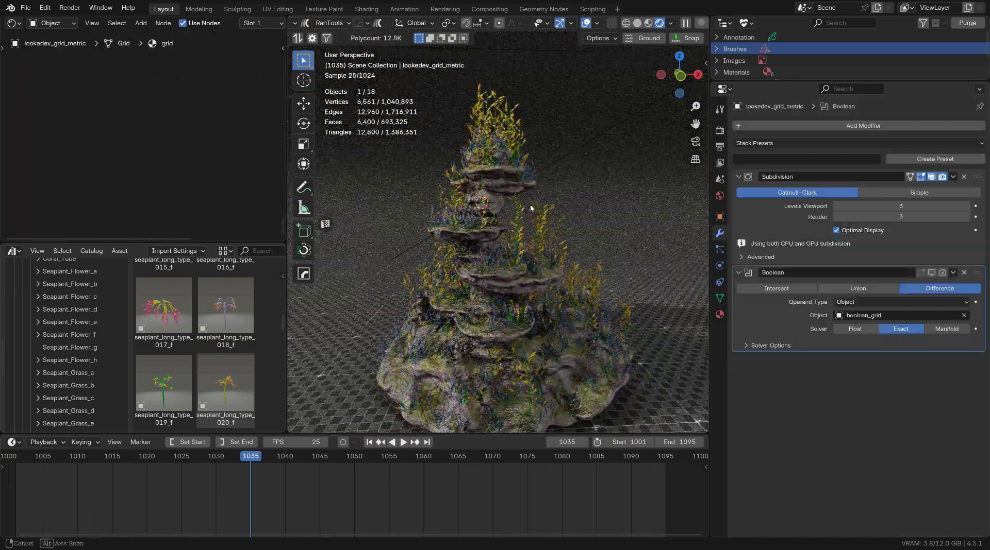
{"action": "scroll", "coordinate": [562, 205], "scroll_direction": "up", "scroll_amount": 3}
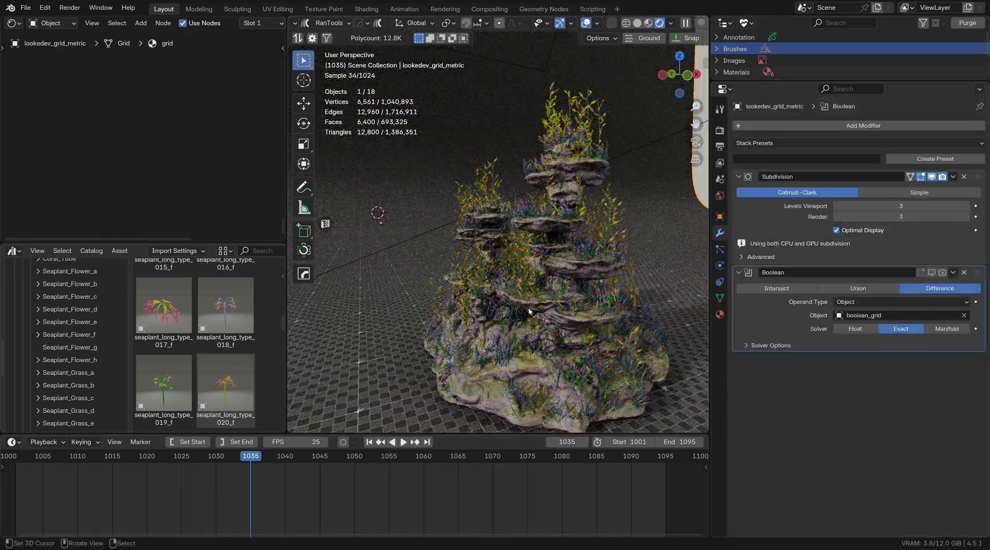
{"action": "left_click", "coordinate": [539, 320]}
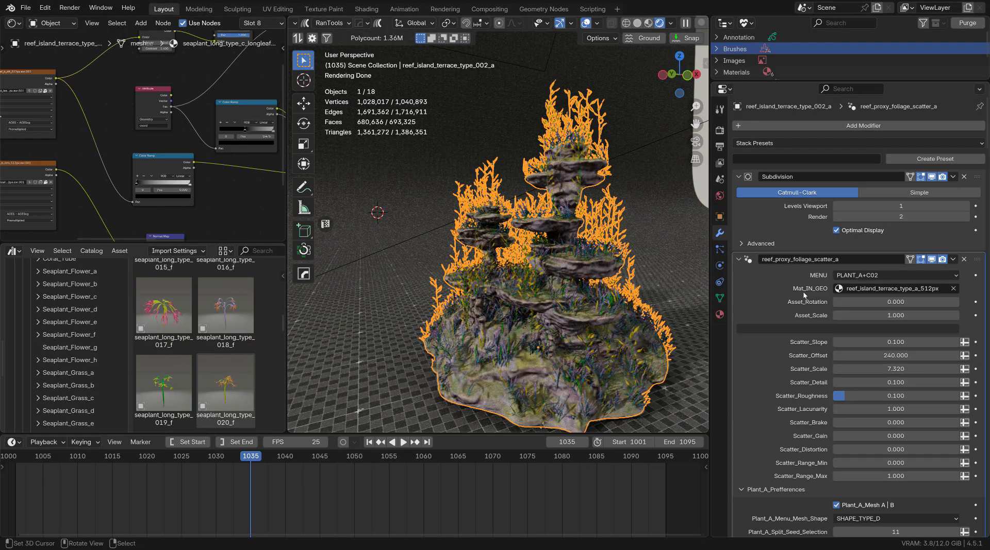
- Switch the foliage scatter modifier's output to PLANT_A+FLOWERS and view the flowers on the terrace up close
{"action": "left_click", "coordinate": [859, 277]}
{"action": "left_click", "coordinate": [876, 279]}
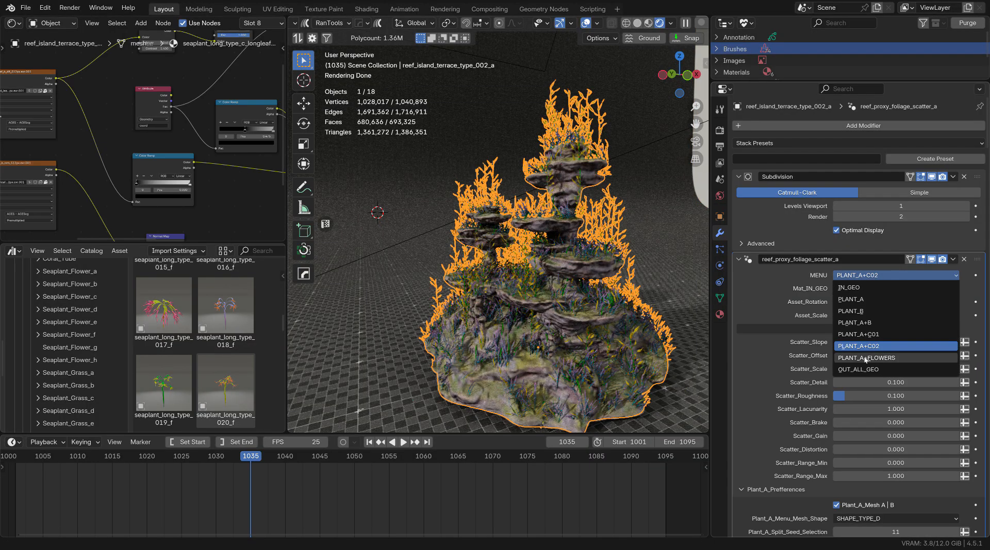
{"action": "key", "text": "Return"}
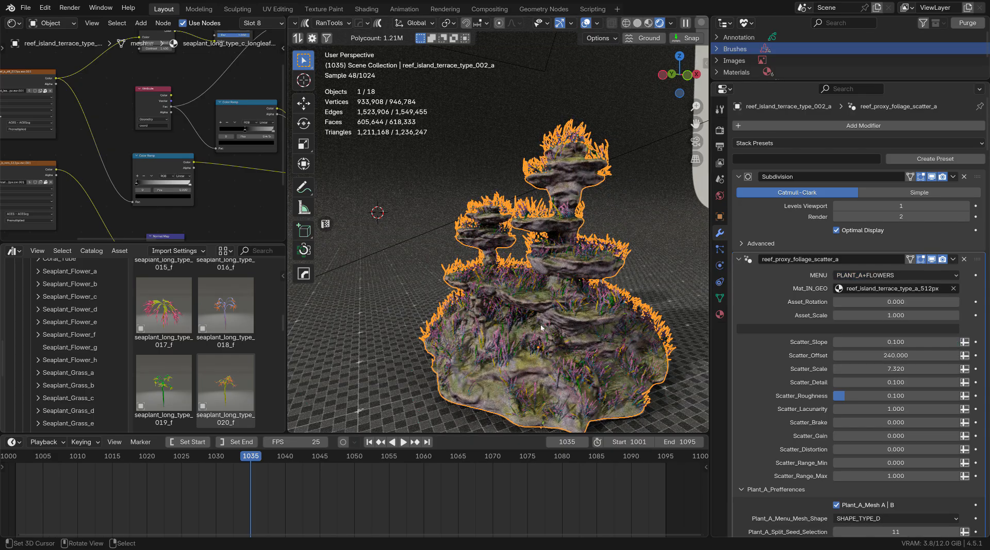
{"action": "scroll", "coordinate": [623, 347], "scroll_direction": "up", "scroll_amount": 4}
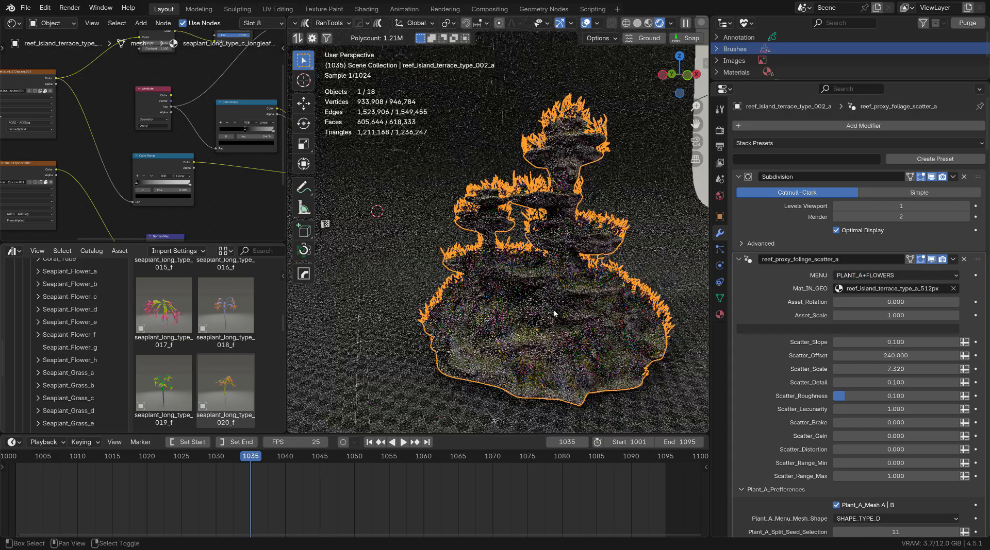
{"action": "scroll", "coordinate": [491, 278], "scroll_direction": "up", "scroll_amount": 5}
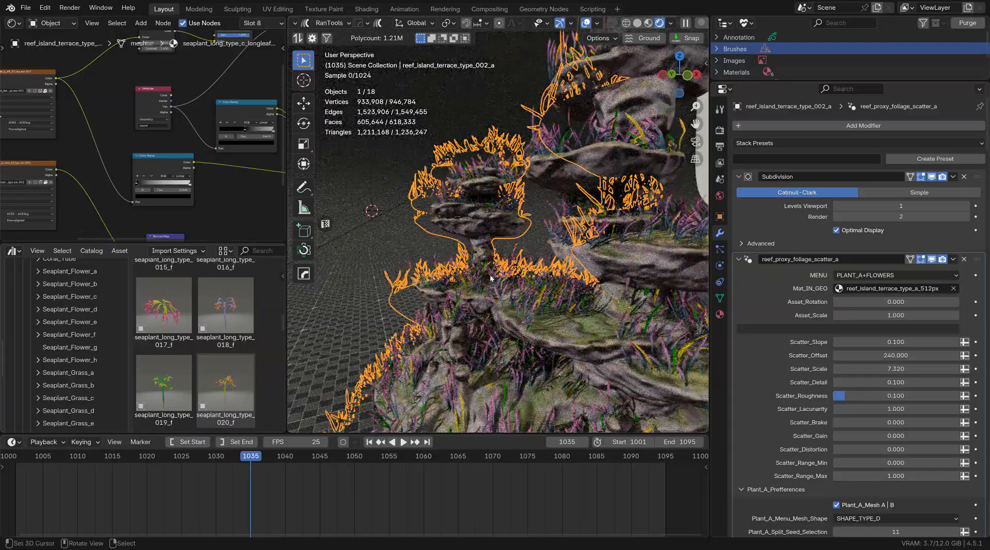
{"action": "scroll", "coordinate": [490, 279], "scroll_direction": "up", "scroll_amount": 4}
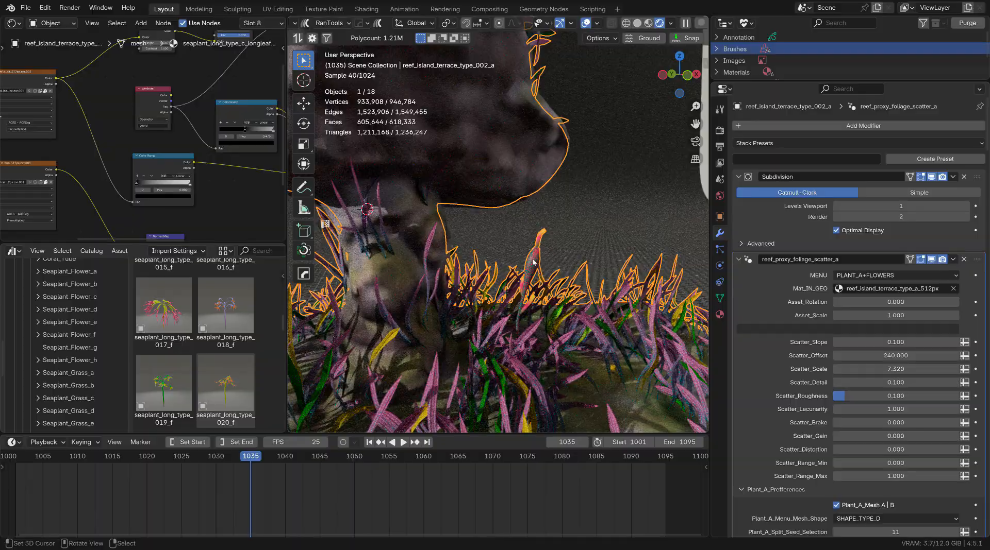
- Set the Flowers stem material MAT_FLOWER_Stem to the green seaplant_long_stem_translucent_a material
{"action": "scroll", "coordinate": [855, 432], "scroll_direction": "down", "scroll_amount": 15}
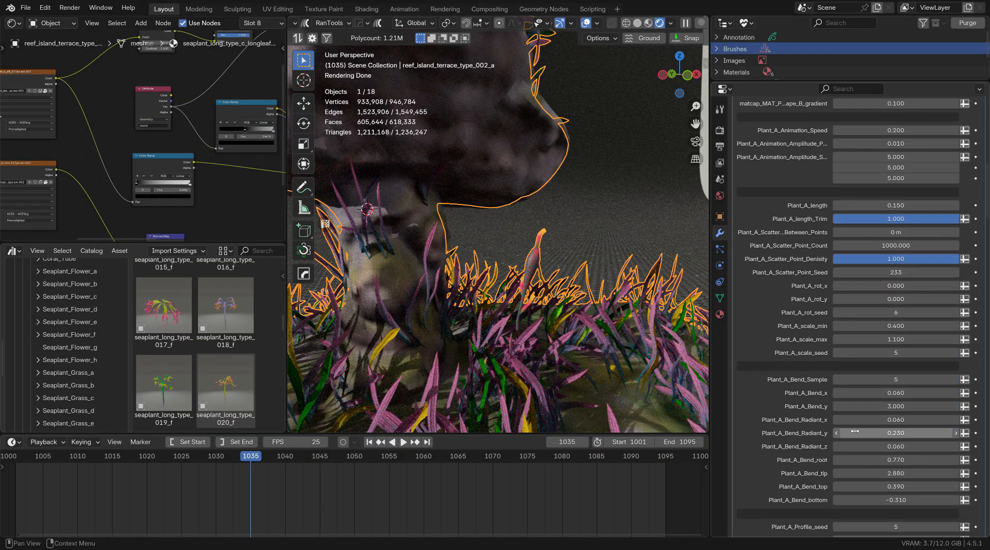
{"action": "scroll", "coordinate": [853, 431], "scroll_direction": "down", "scroll_amount": 12}
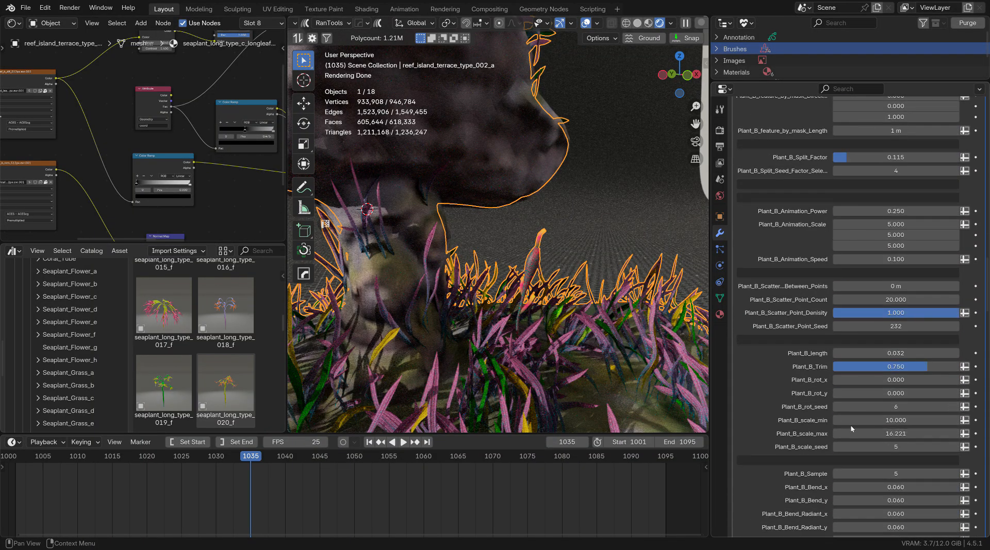
{"action": "scroll", "coordinate": [851, 429], "scroll_direction": "down", "scroll_amount": 10}
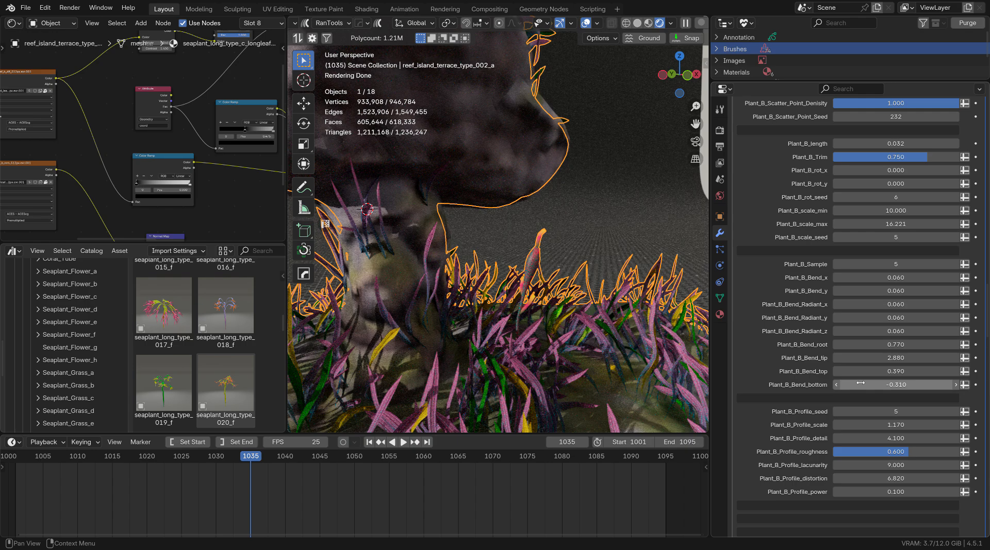
{"action": "scroll", "coordinate": [860, 383], "scroll_direction": "down", "scroll_amount": 12}
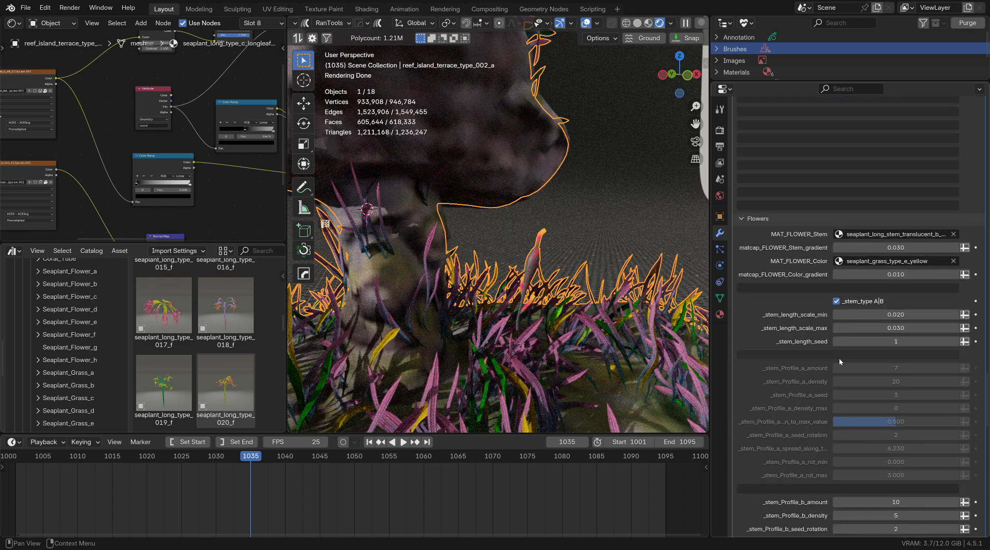
{"action": "scroll", "coordinate": [839, 361], "scroll_direction": "down", "scroll_amount": 8}
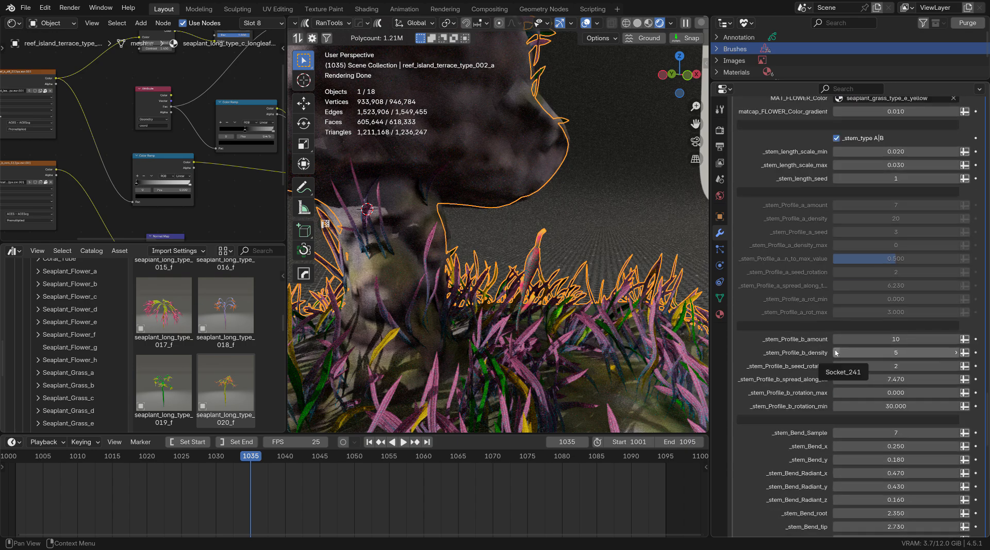
{"action": "scroll", "coordinate": [836, 353], "scroll_direction": "down", "scroll_amount": 6}
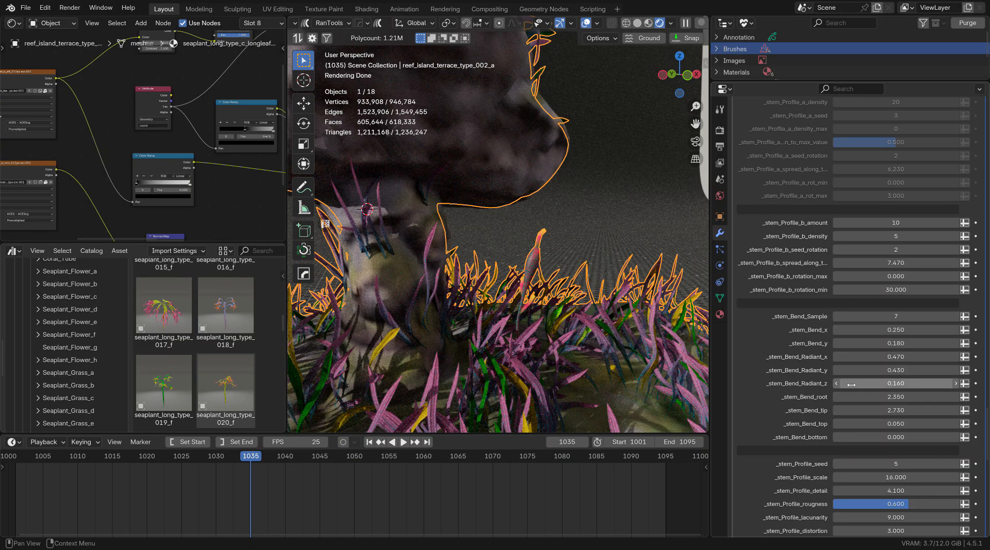
{"action": "scroll", "coordinate": [842, 394], "scroll_direction": "up", "scroll_amount": 16}
{"action": "left_click", "coordinate": [887, 281]}
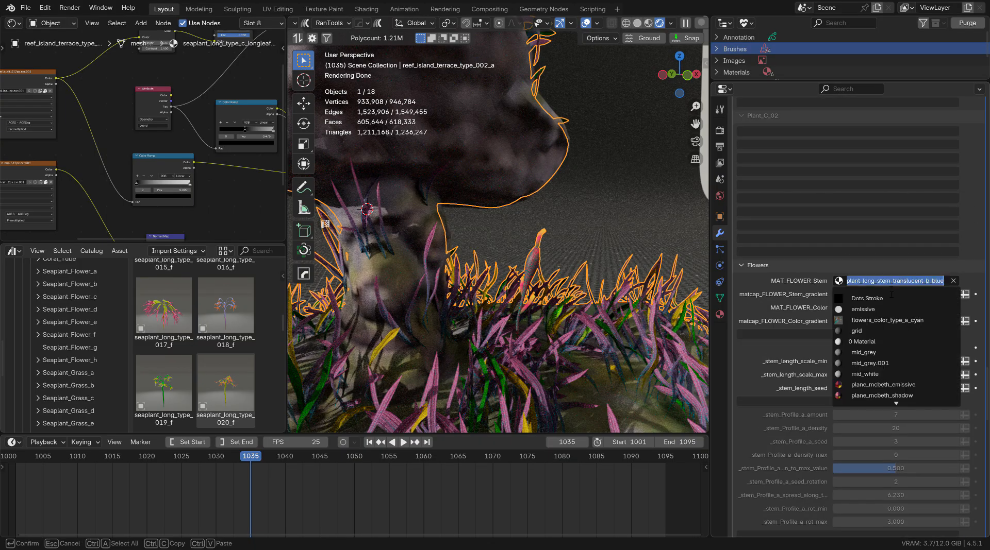
{"action": "type", "text": "stem"}
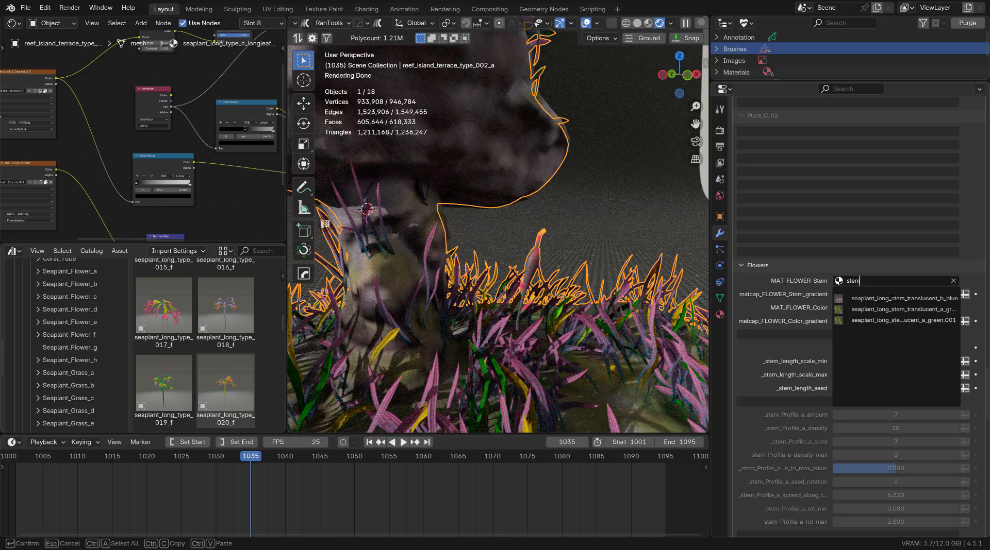
{"action": "key", "text": "Return"}
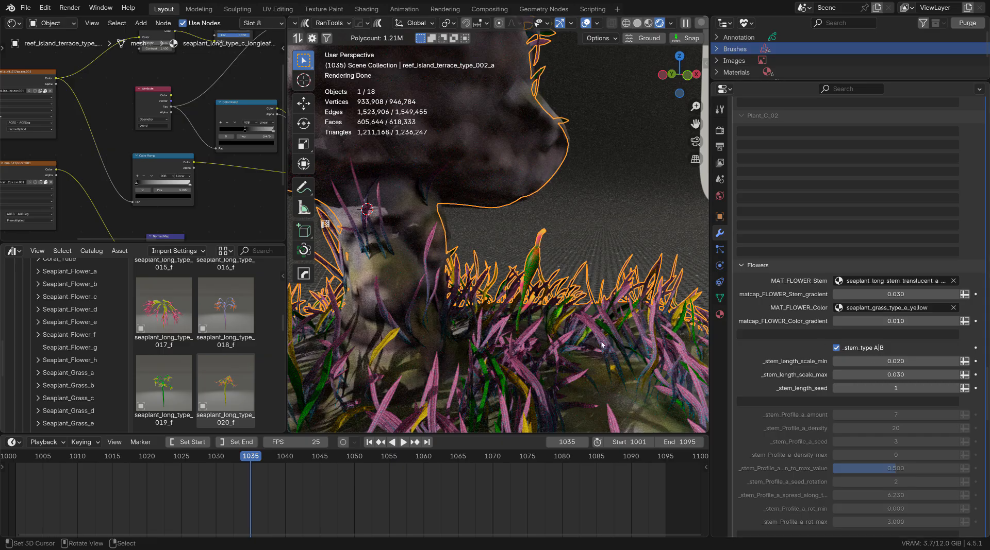
- Review the Flowers settings and try float_curve_mesh_b and float_curve_mesh_a for _stem_Mesh_Menu, viewing a flower stem up close
{"action": "scroll", "coordinate": [853, 433], "scroll_direction": "down", "scroll_amount": 15}
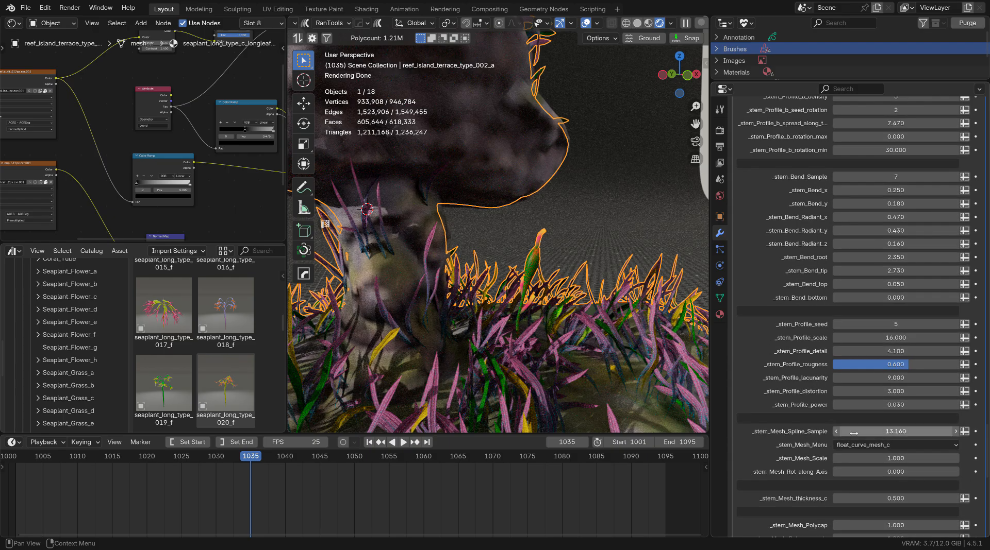
{"action": "scroll", "coordinate": [854, 433], "scroll_direction": "down", "scroll_amount": 8}
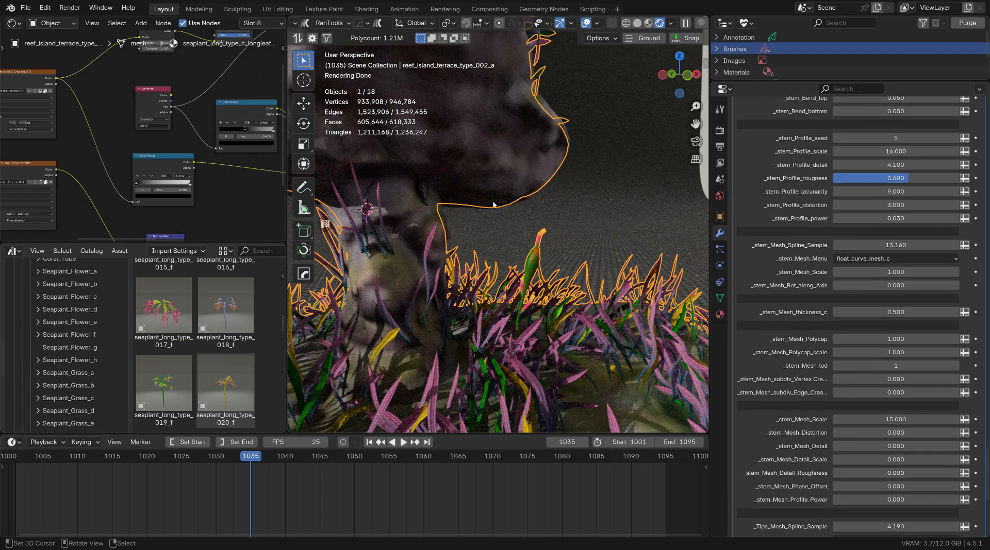
{"action": "scroll", "coordinate": [877, 389], "scroll_direction": "down", "scroll_amount": 5}
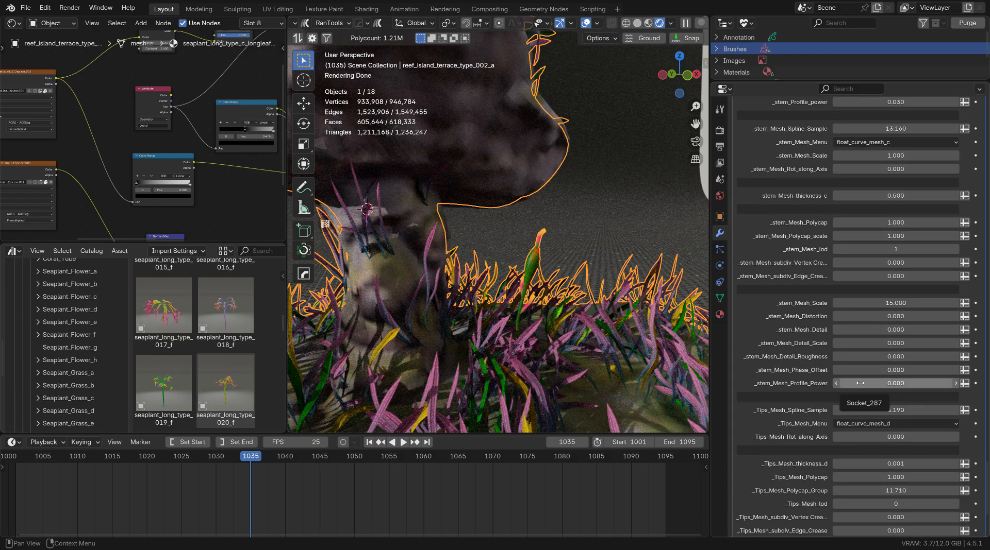
{"action": "scroll", "coordinate": [872, 421], "scroll_direction": "down", "scroll_amount": 5}
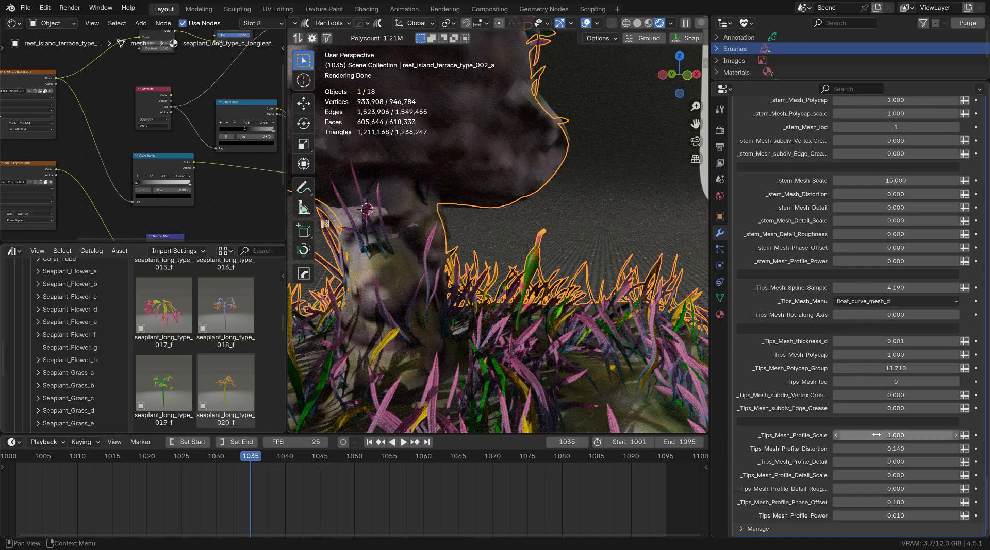
{"action": "scroll", "coordinate": [872, 410], "scroll_direction": "up", "scroll_amount": 6}
{"action": "left_click", "coordinate": [865, 161]}
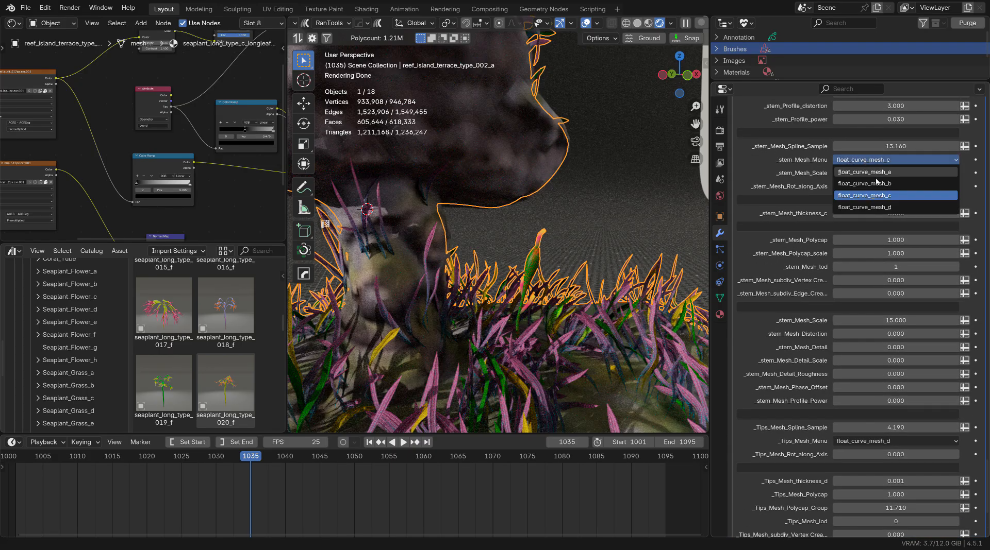
{"action": "left_click", "coordinate": [878, 184]}
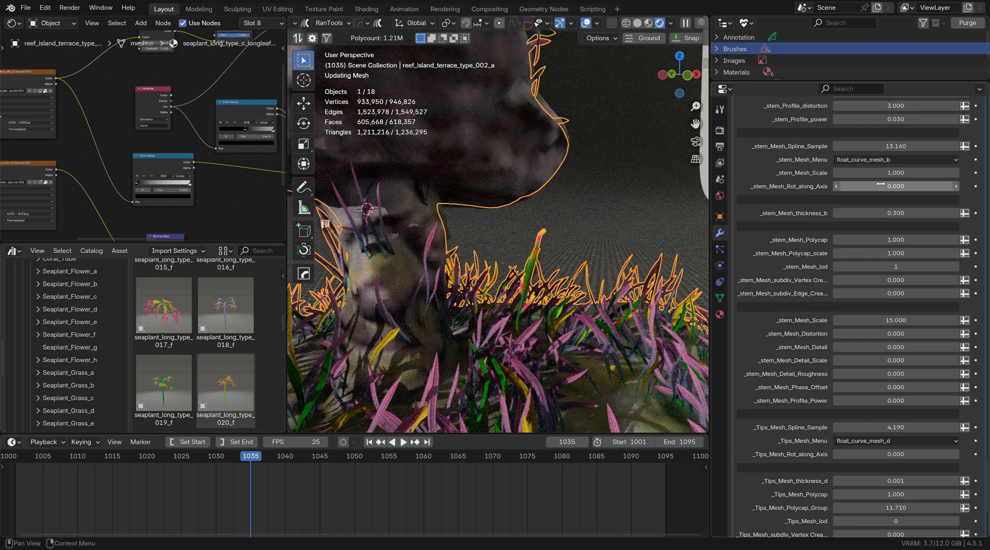
{"action": "left_click", "coordinate": [879, 161]}
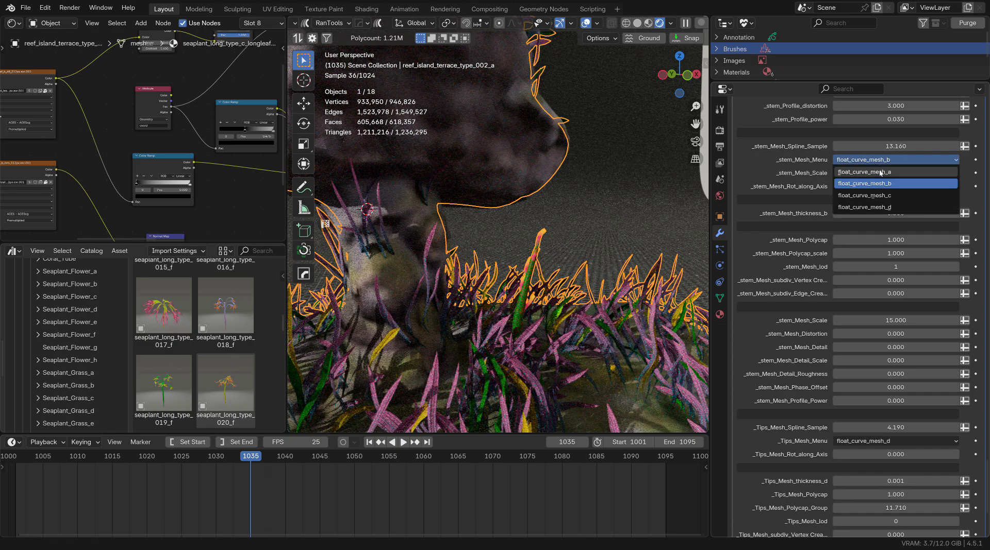
{"action": "left_click", "coordinate": [882, 172]}
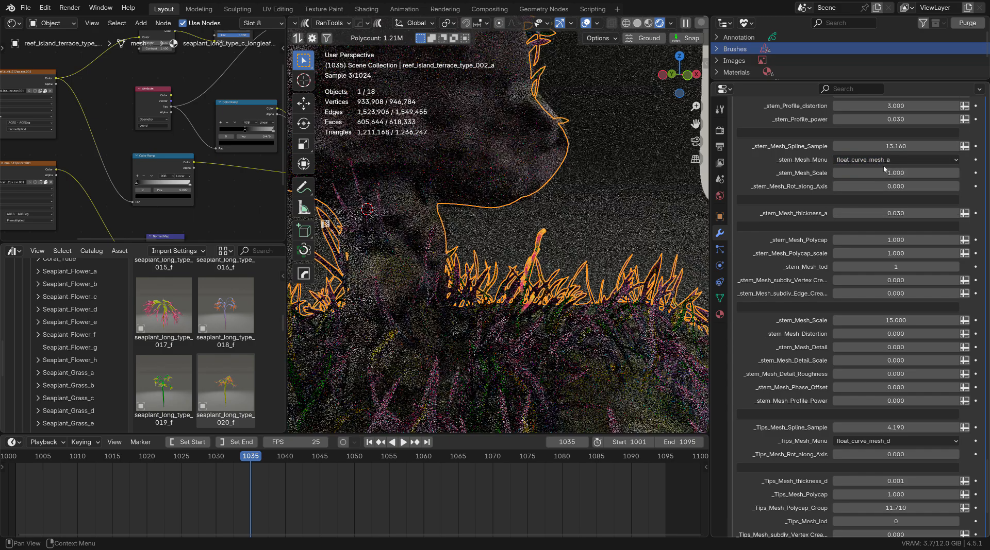
{"action": "scroll", "coordinate": [511, 281], "scroll_direction": "up", "scroll_amount": 3}
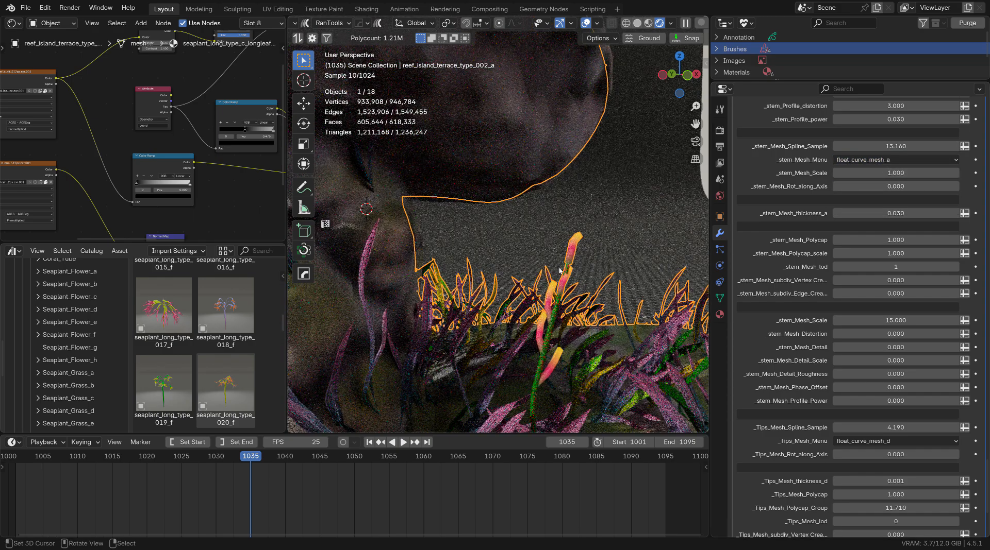
{"action": "middle_click_drag", "start_coordinate": [627, 227], "coordinate": [633, 223]}
- Try float_curve_mesh_d as the flower stem's mesh curve, and set _stem_Mesh_Menu to float_curve_mesh_b
{"action": "left_click", "coordinate": [876, 161]}
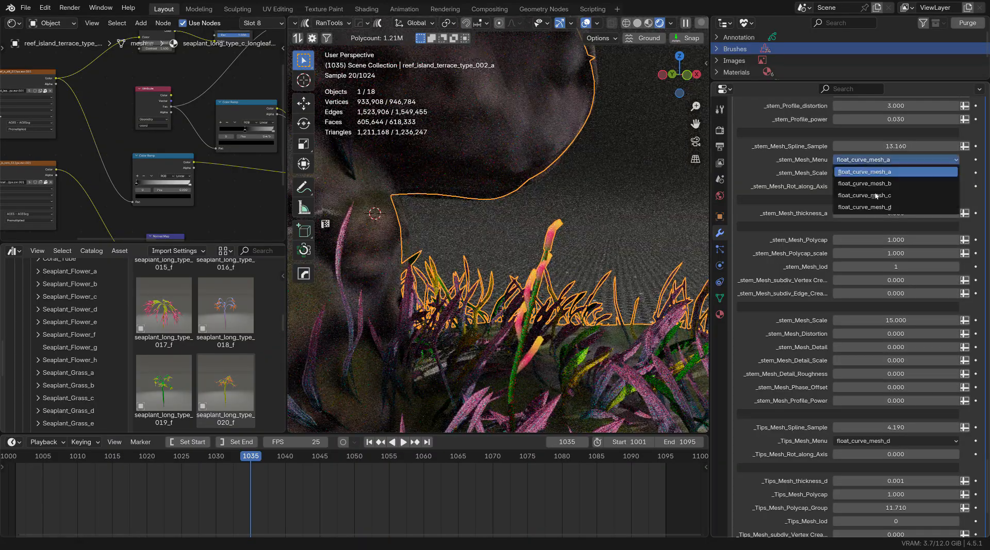
{"action": "left_click", "coordinate": [864, 208]}
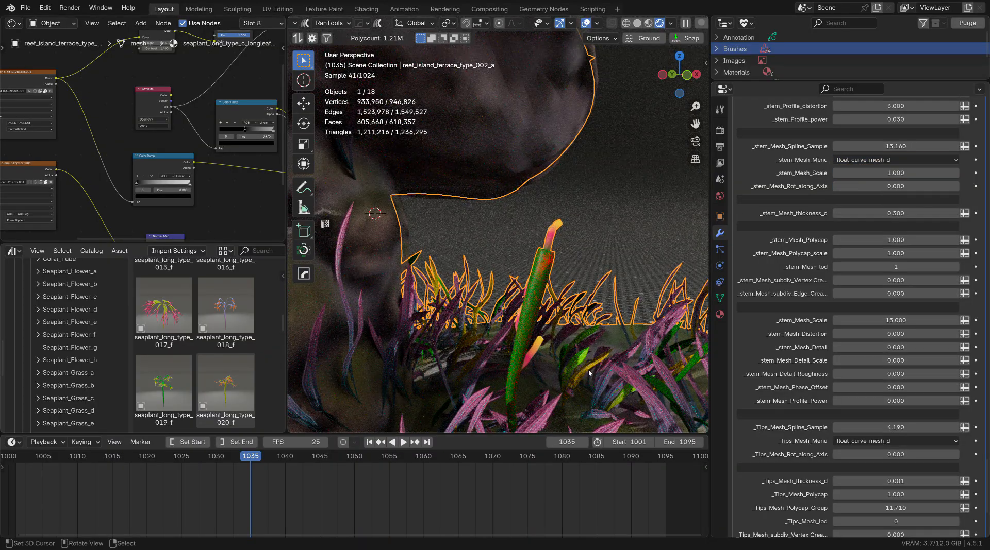
{"action": "middle_click_drag", "start_coordinate": [589, 370], "coordinate": [580, 308]}
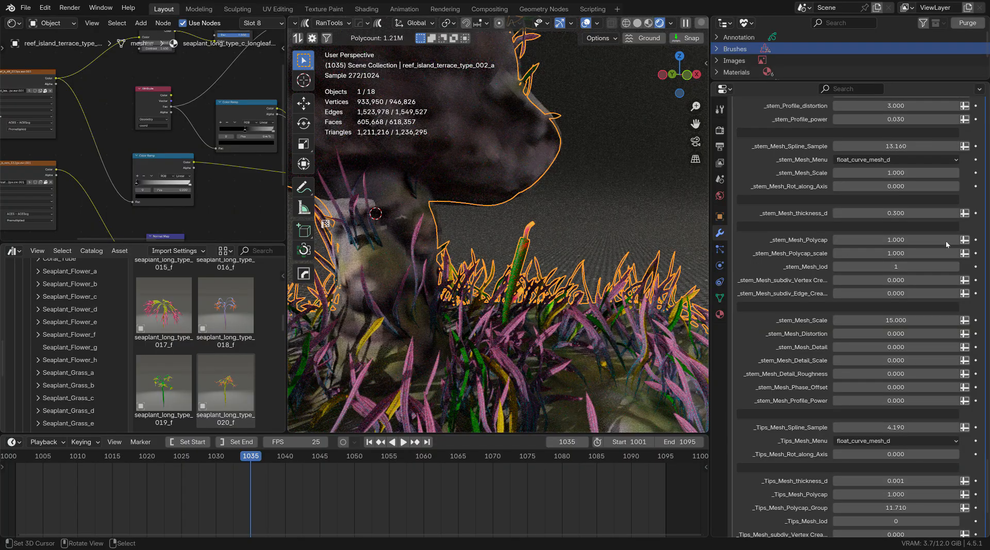
{"action": "left_click", "coordinate": [899, 160]}
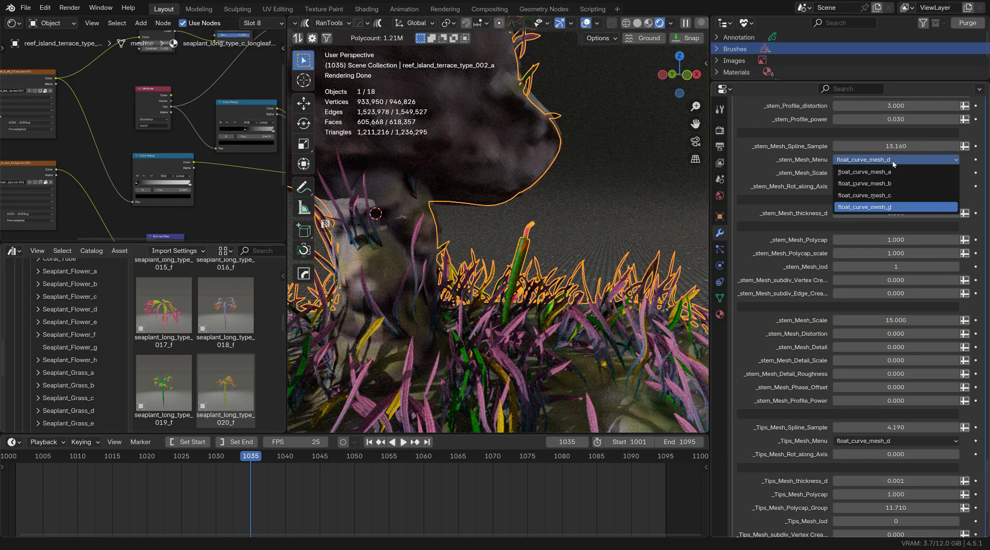
{"action": "left_click", "coordinate": [878, 184]}
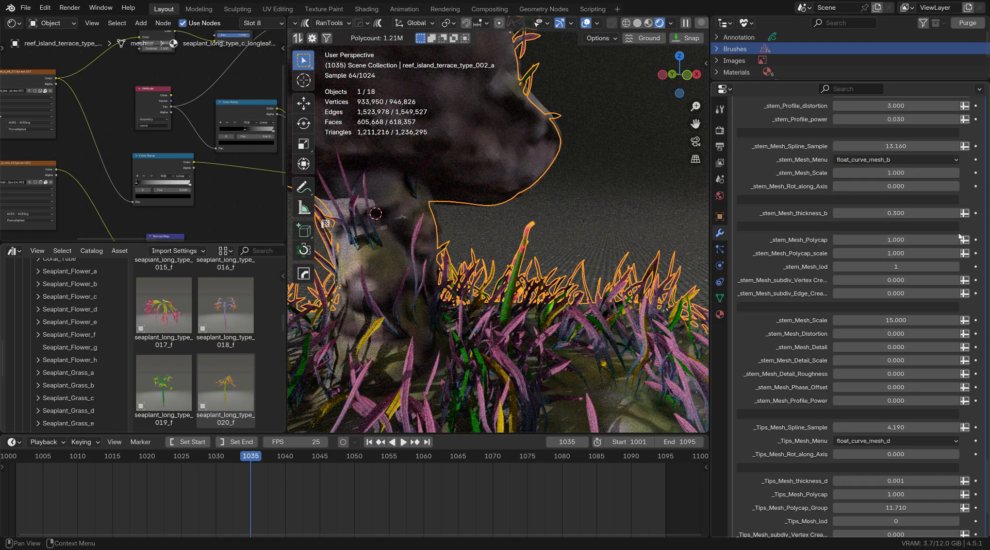
- Set the flower stem mesh's Polycap to 0.1, its noise _stem_Mesh_Scale to 25 and its Distortion to 1
{"action": "left_click", "coordinate": [905, 239]}
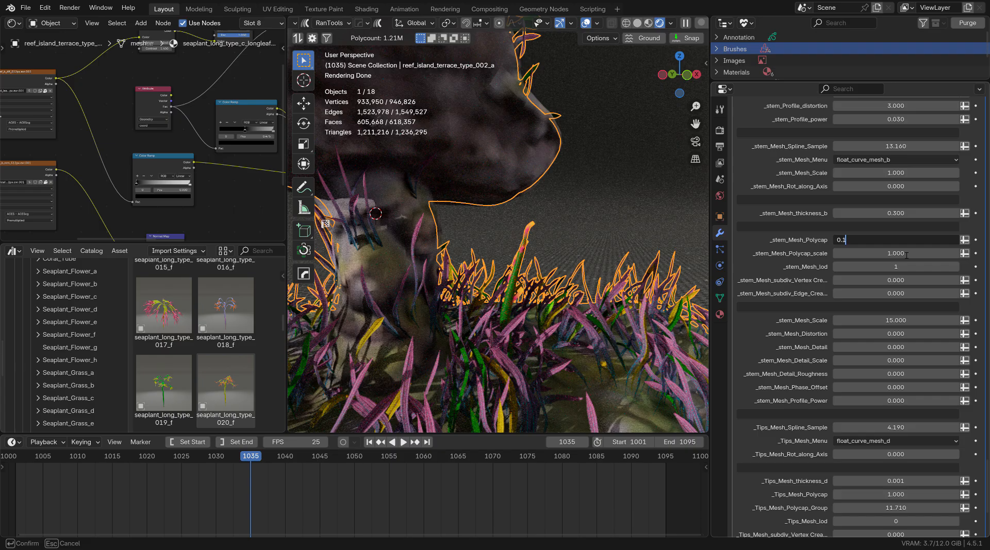
{"action": "key", "text": "Return"}
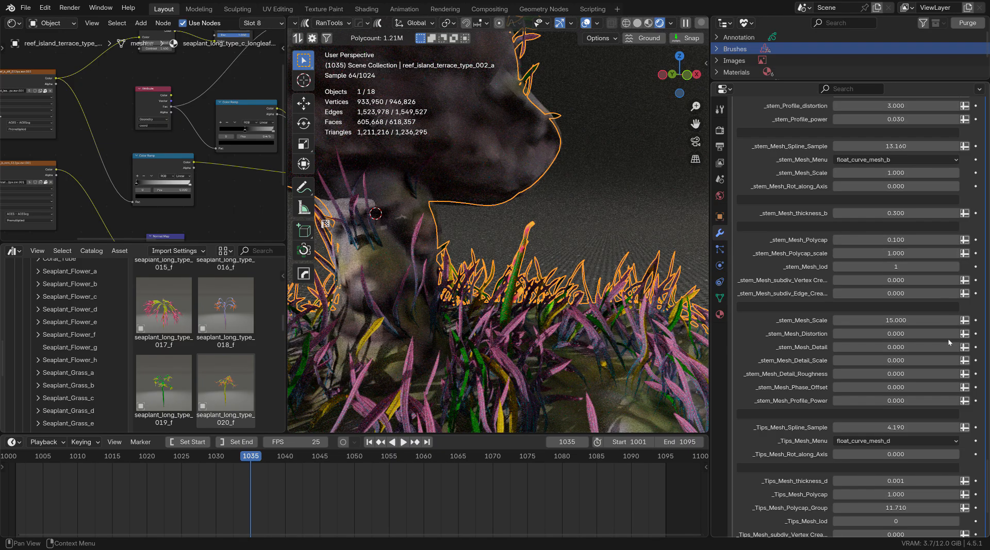
{"action": "left_click", "coordinate": [918, 321]}
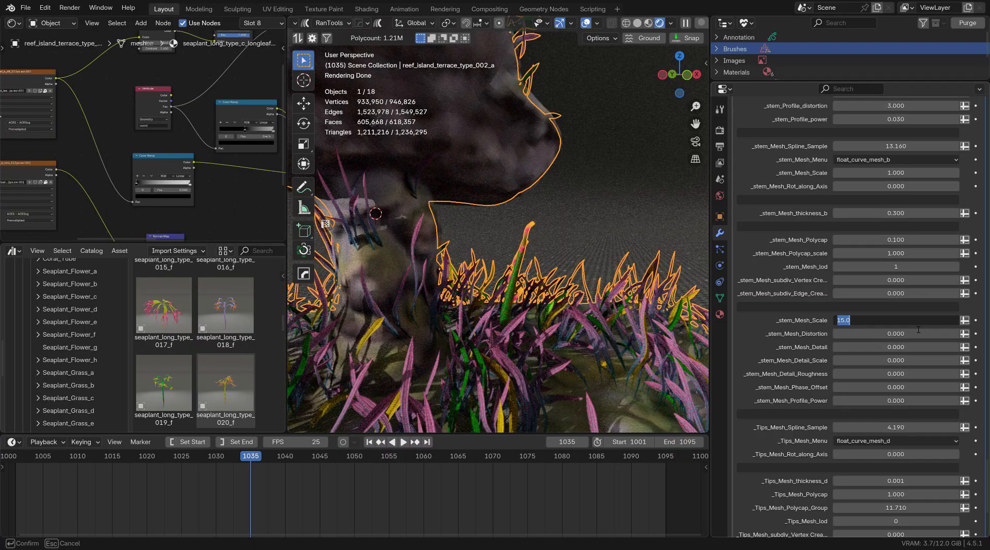
{"action": "type", "text": "25"}
{"action": "key", "text": "Return"}
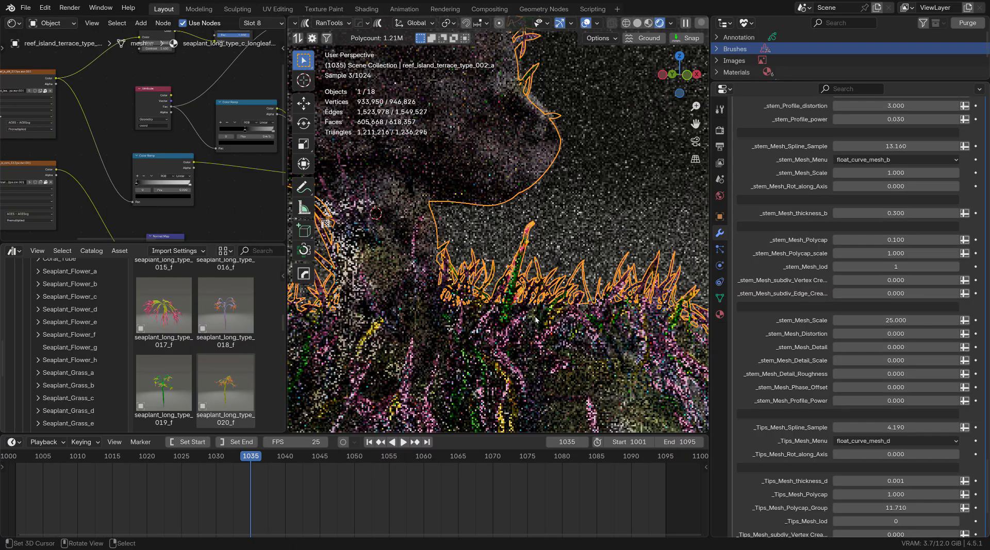
{"action": "left_click", "coordinate": [903, 333]}
{"action": "type", "text": "1"}
{"action": "key", "text": "Return"}
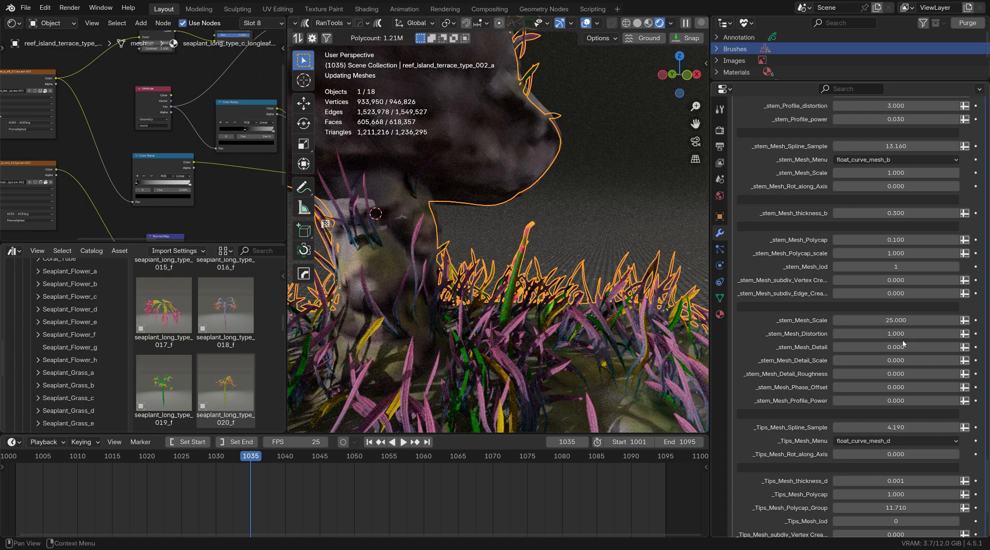
- View the whole terrace with its flowers without outlines by selecting the lookdev grid, and reselect the terrace
{"action": "middle_click_drag", "start_coordinate": [518, 278], "coordinate": [496, 260]}
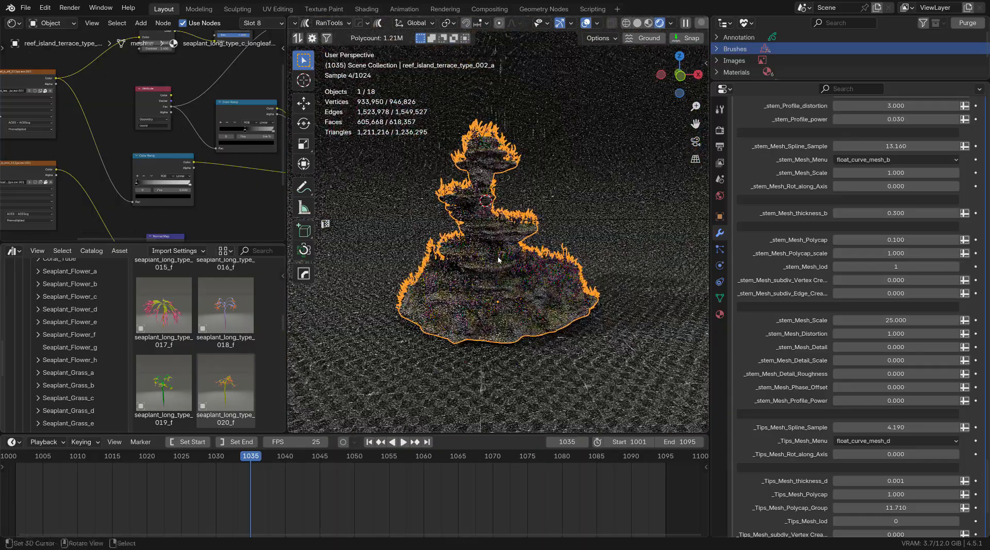
{"action": "left_click", "coordinate": [579, 181]}
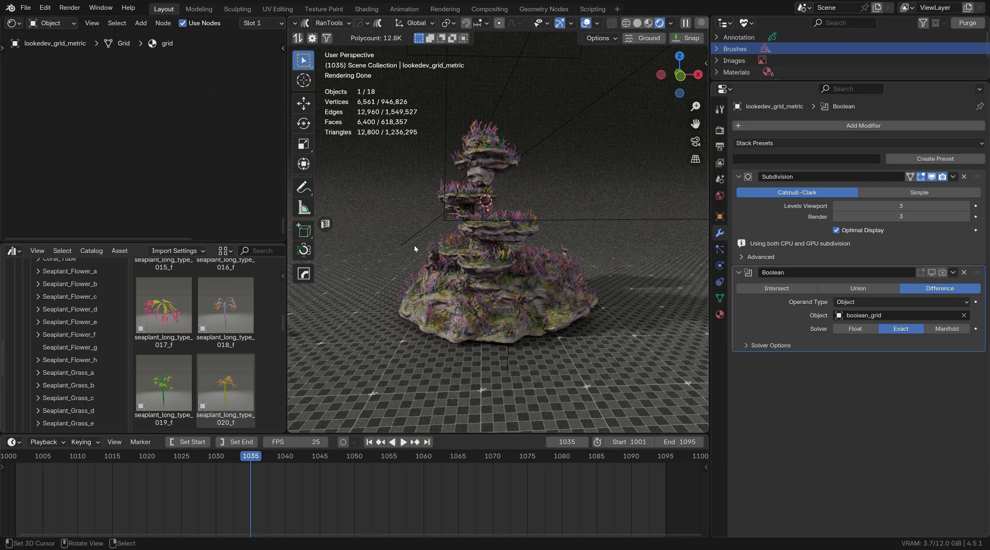
{"action": "left_click", "coordinate": [512, 311]}
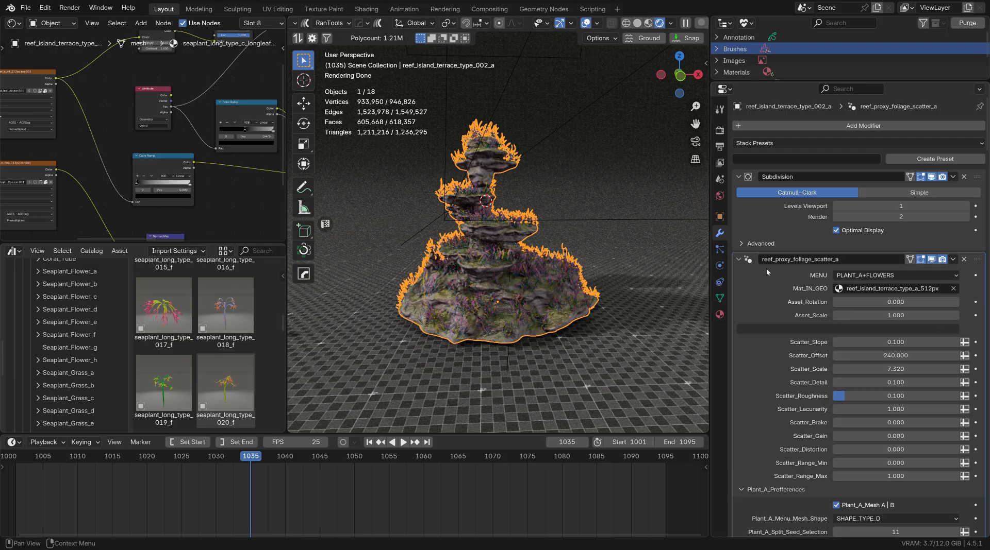
- Switch the foliage scatter modifier's output to OUT_ALL_GEO and inspect the fully planted terrace from several sides without outlines
{"action": "left_click", "coordinate": [850, 276]}
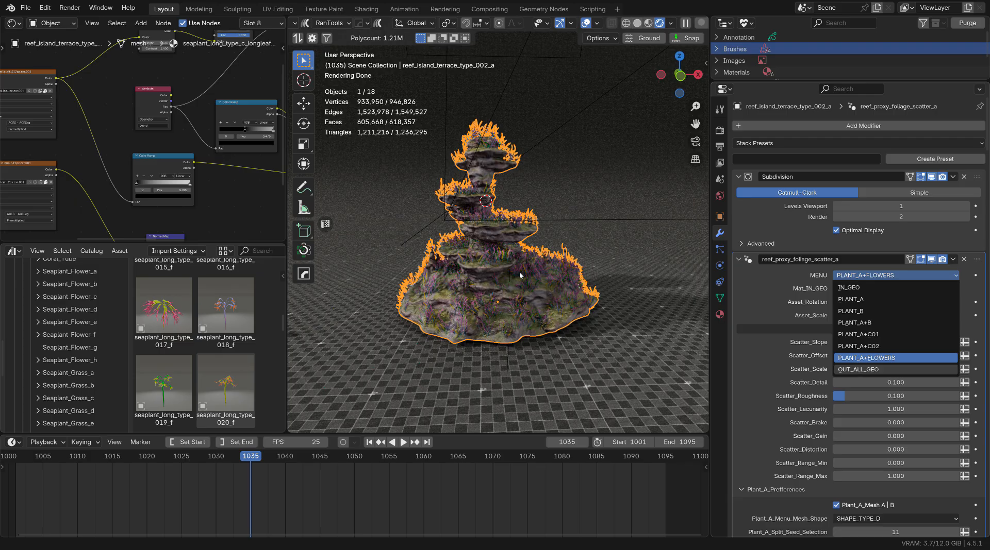
{"action": "left_click", "coordinate": [858, 369]}
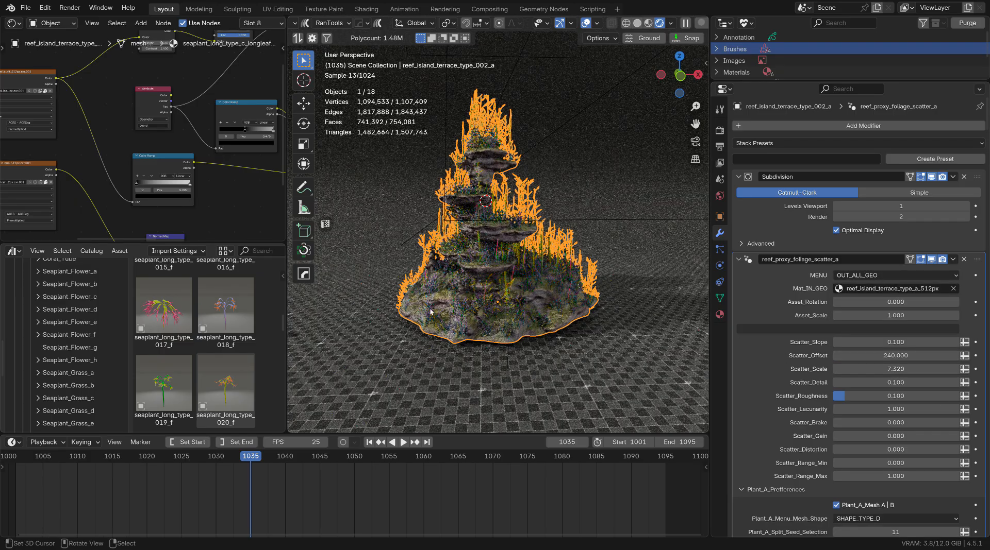
{"action": "left_click", "coordinate": [574, 187]}
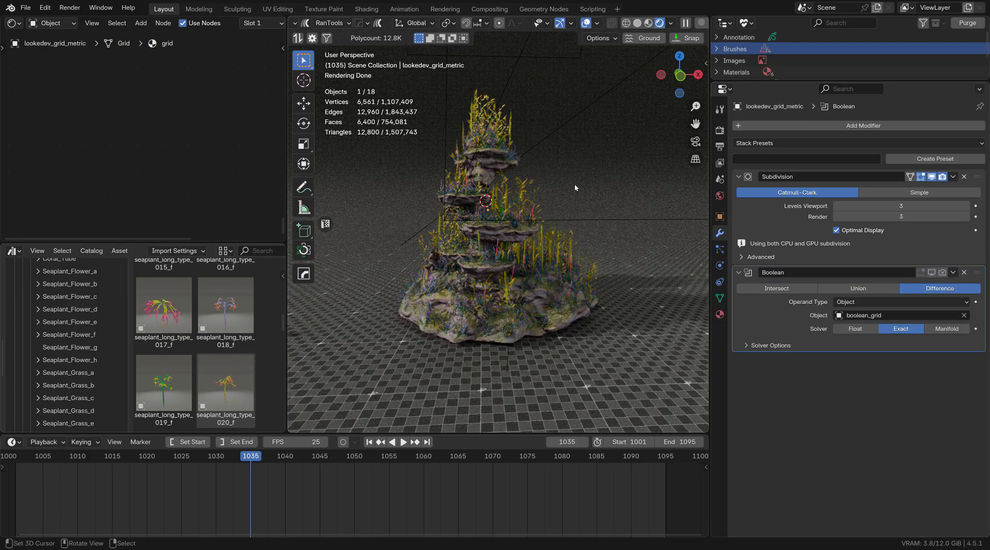
{"action": "middle_click_drag", "start_coordinate": [576, 189], "coordinate": [607, 188]}
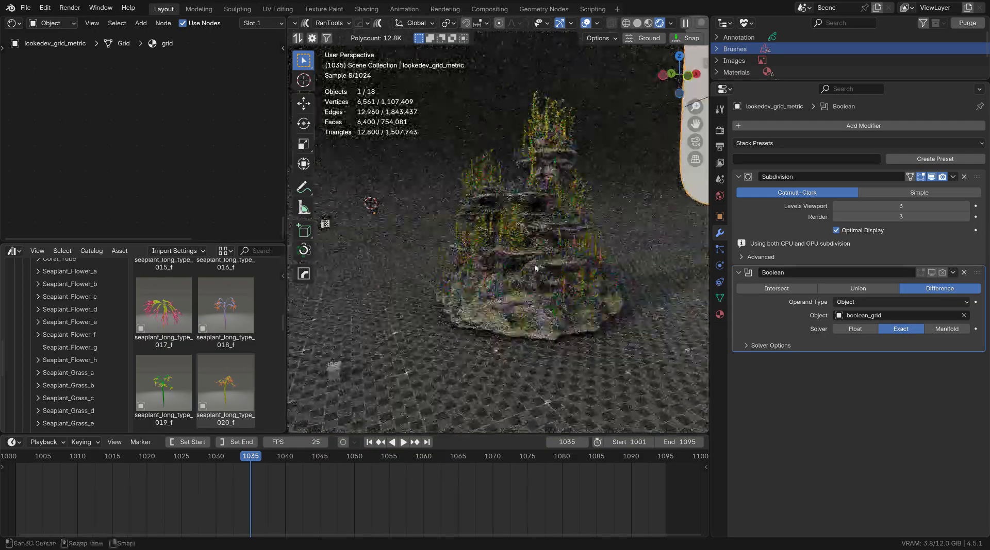
{"action": "scroll", "coordinate": [534, 271], "scroll_direction": "up", "scroll_amount": 3}
{"action": "scroll", "coordinate": [534, 272], "scroll_direction": "up", "scroll_amount": 4}
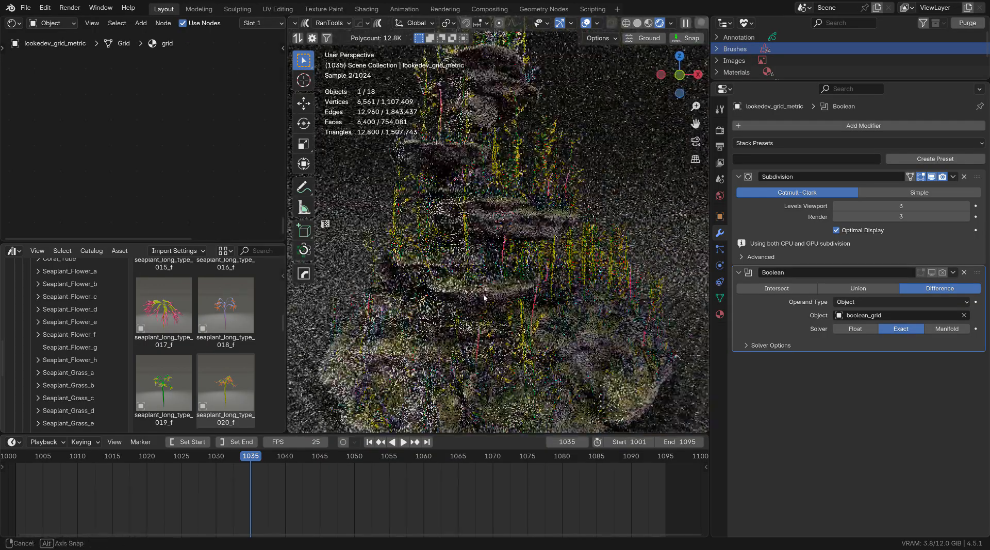
{"action": "middle_click_drag", "start_coordinate": [597, 266], "coordinate": [547, 268]}
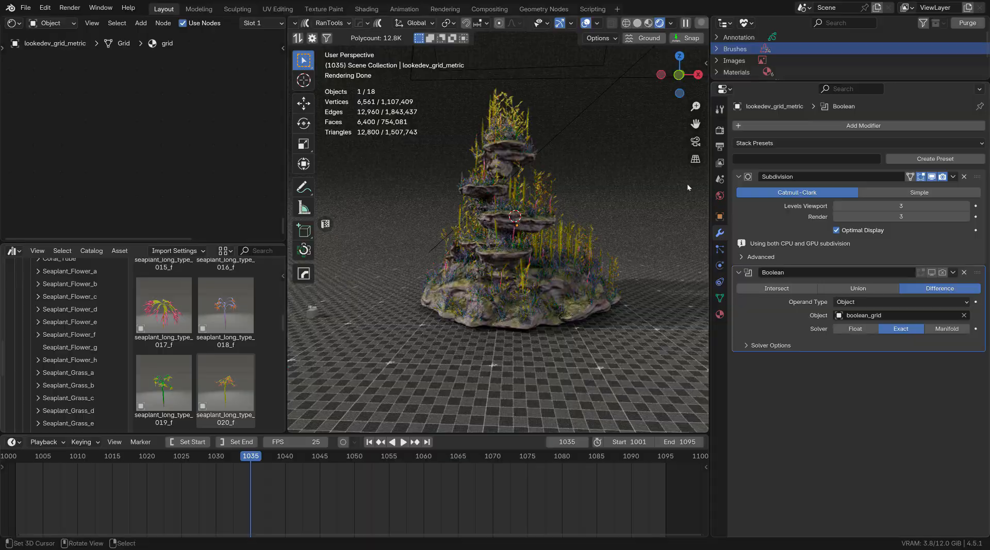
- Turn off the viewport display of the terrace's reef_proxy_foliage_scatter_a modifier and collapse its settings
{"action": "left_click", "coordinate": [548, 285]}
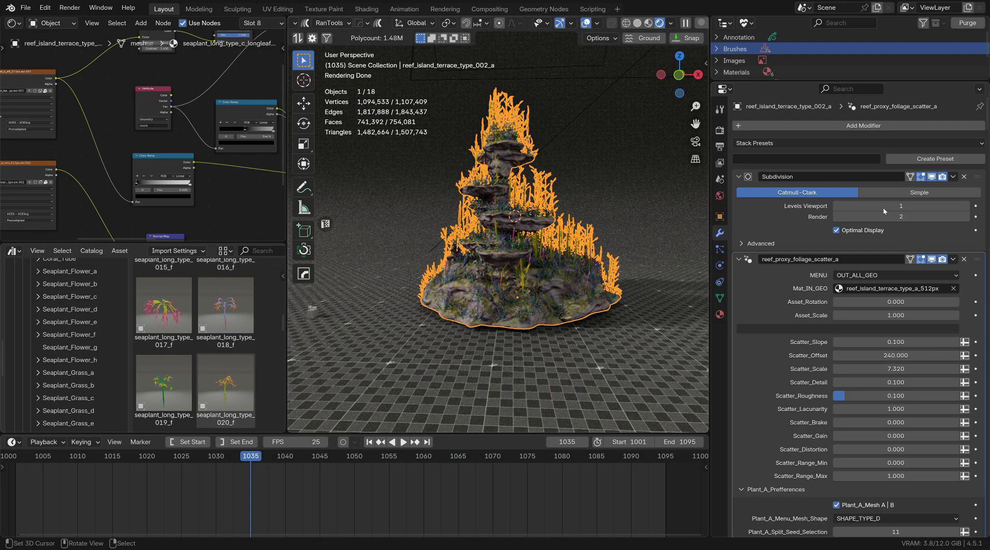
{"action": "left_click", "coordinate": [932, 259]}
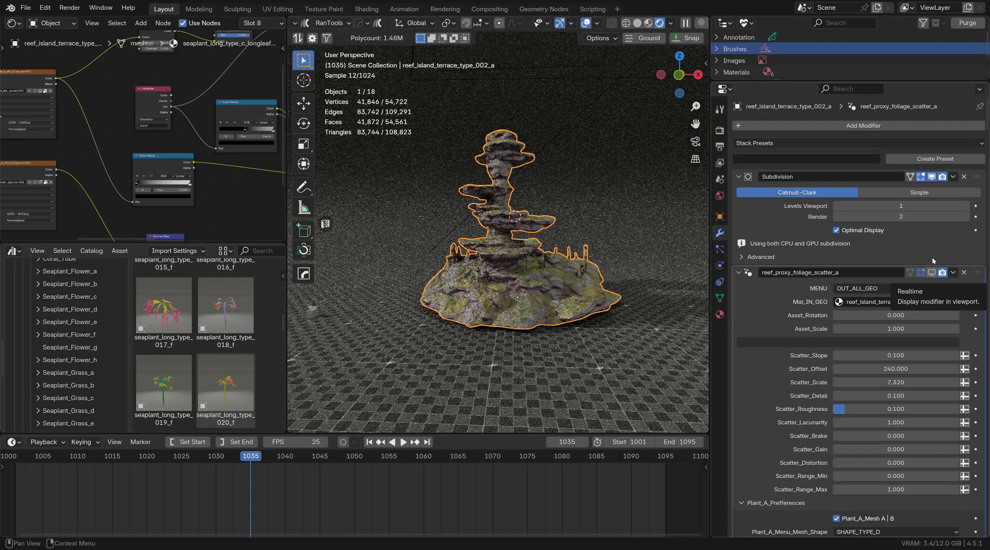
{"action": "left_click", "coordinate": [738, 272]}
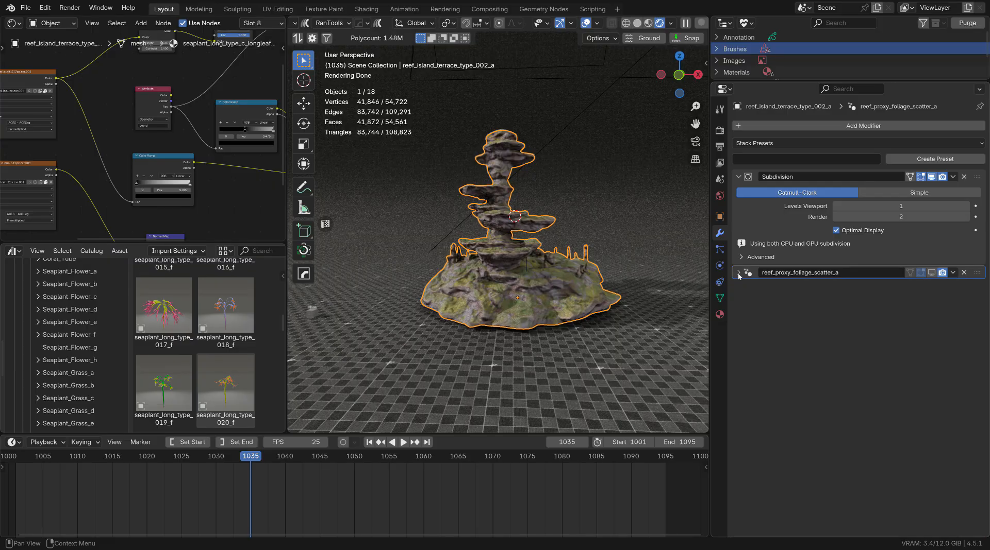
- Add the reef_proxy_foliage_scatter_b asset from the Reef_Formation_Tools catalog to the reef island terrace
{"action": "scroll", "coordinate": [73, 378], "scroll_direction": "up", "scroll_amount": 10}
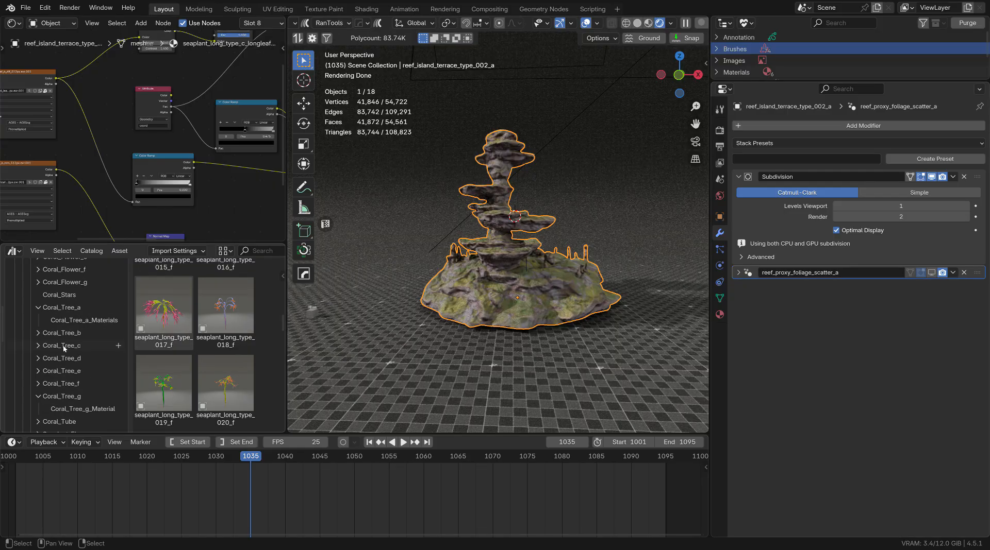
{"action": "scroll", "coordinate": [72, 378], "scroll_direction": "up", "scroll_amount": 3}
{"action": "left_click", "coordinate": [69, 354]}
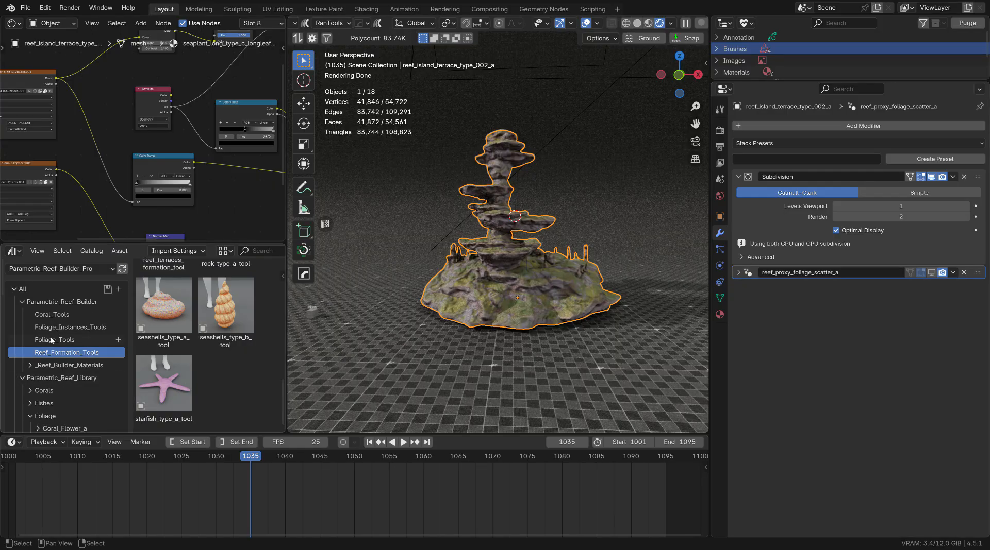
{"action": "scroll", "coordinate": [216, 335], "scroll_direction": "up", "scroll_amount": 5}
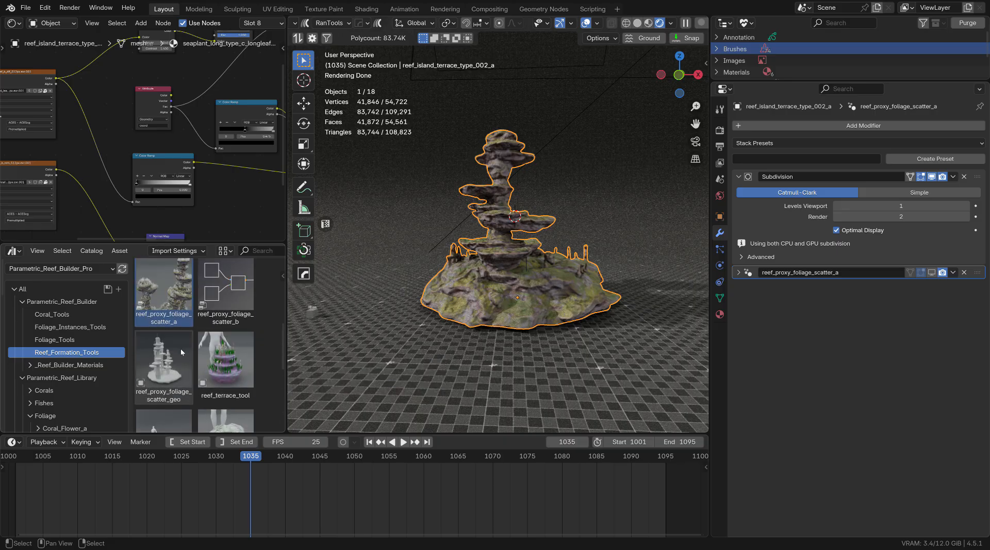
{"action": "scroll", "coordinate": [226, 325], "scroll_direction": "up", "scroll_amount": 2}
{"action": "left_click_drag", "start_coordinate": [230, 319], "coordinate": [433, 251]}
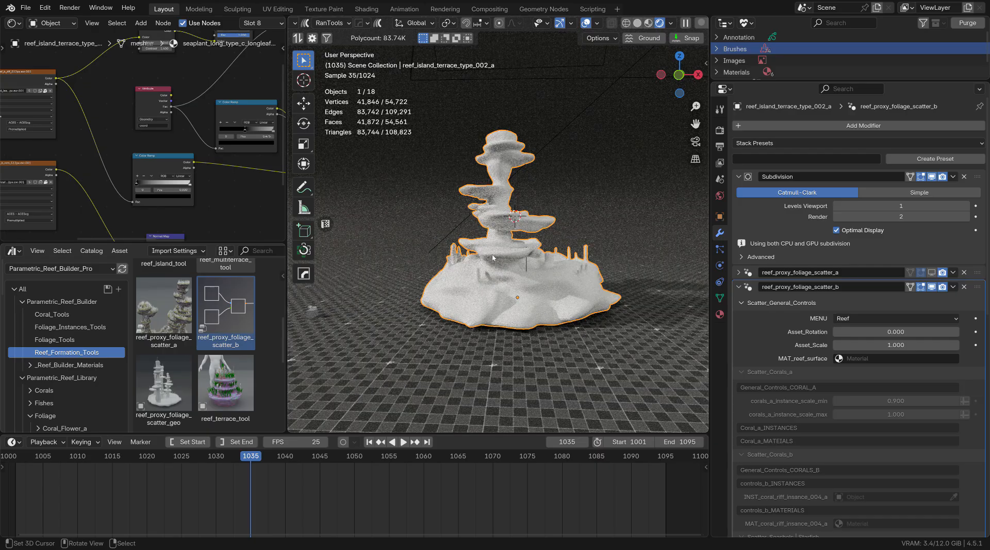
- Try seaplant_long_type_c_longleaf_yellow as the MAT_reef_surface material in the terrace's reef_proxy_foliage_scatter_b modifier
{"action": "left_click", "coordinate": [862, 319]}
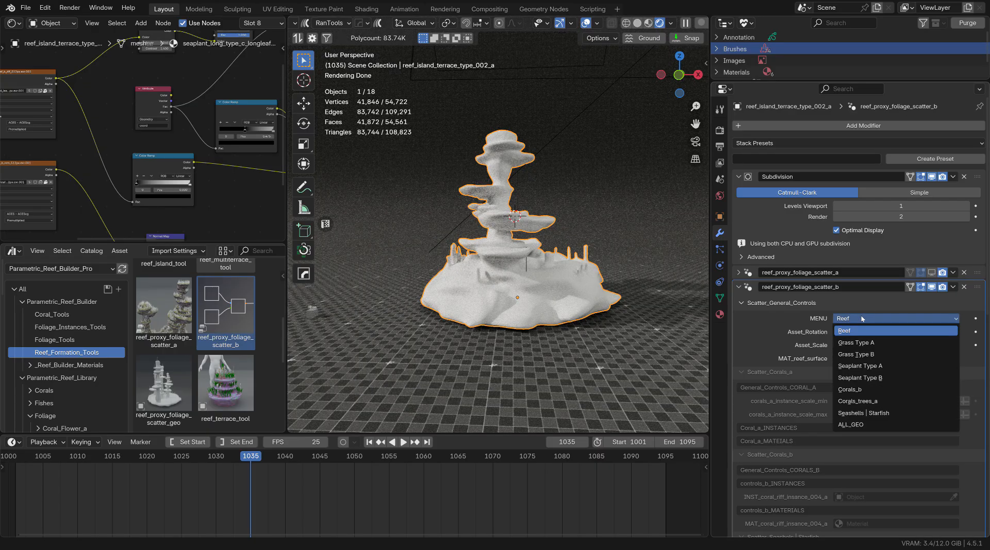
{"action": "left_click", "coordinate": [863, 331]}
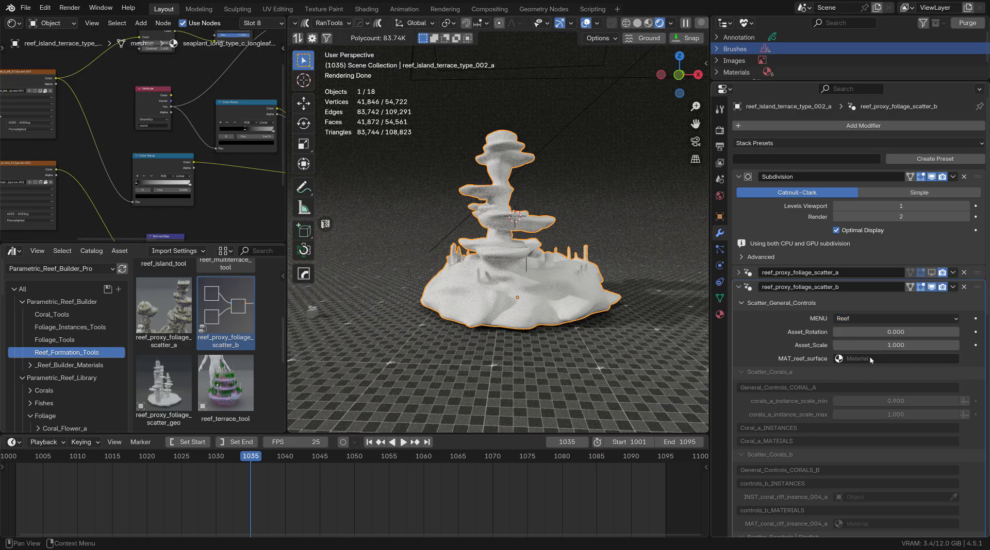
{"action": "left_click", "coordinate": [720, 315]}
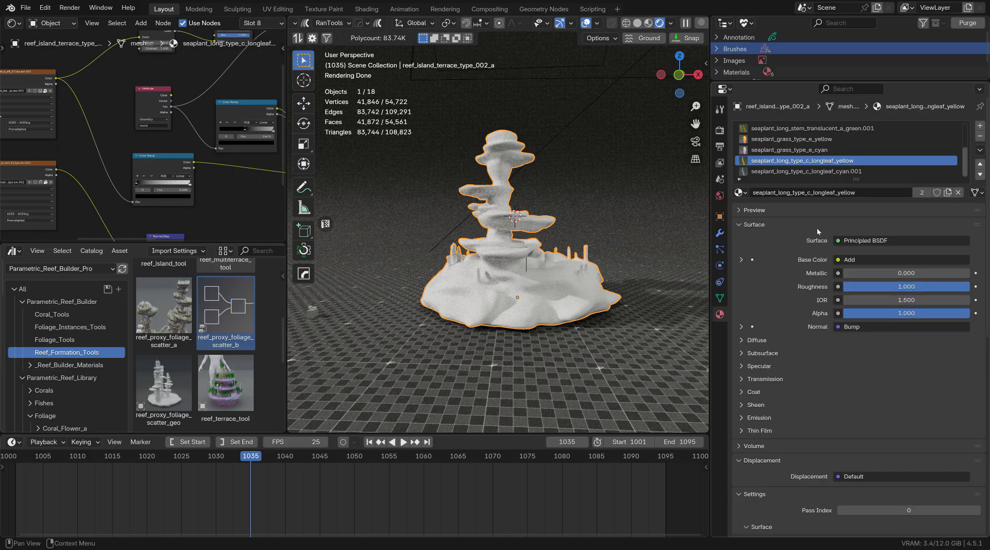
{"action": "scroll", "coordinate": [791, 144], "scroll_direction": "up", "scroll_amount": 4}
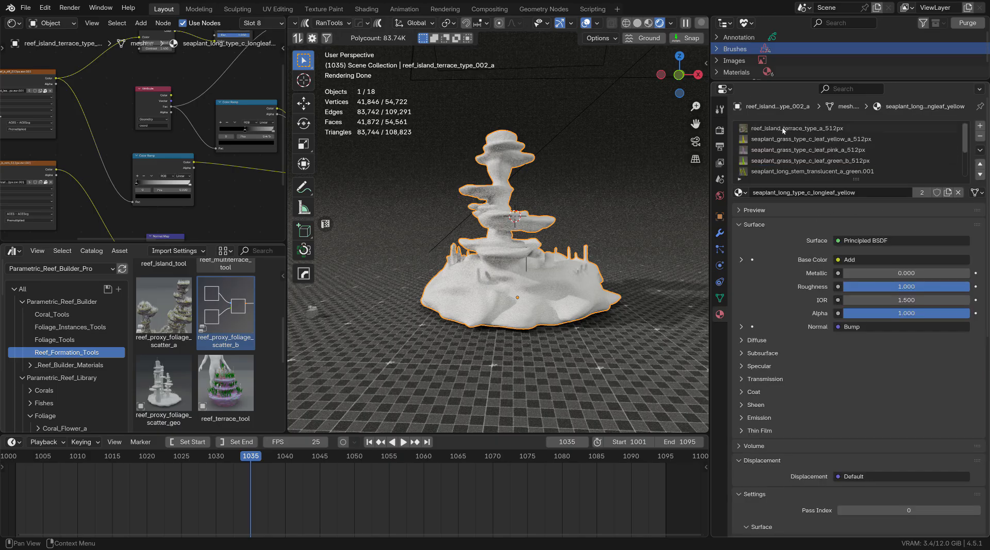
{"action": "left_click", "coordinate": [566, 271]}
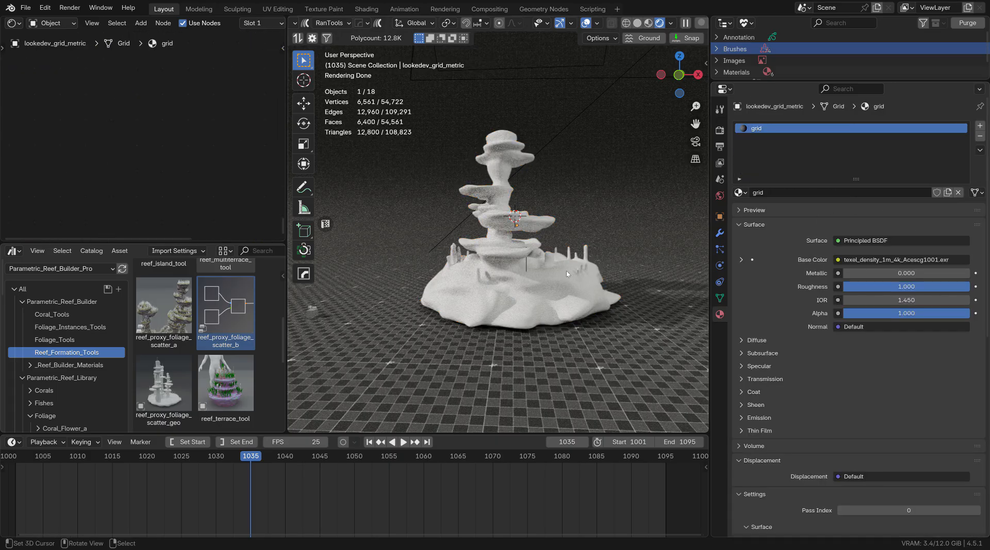
{"action": "left_click", "coordinate": [568, 286]}
{"action": "left_click", "coordinate": [719, 234]}
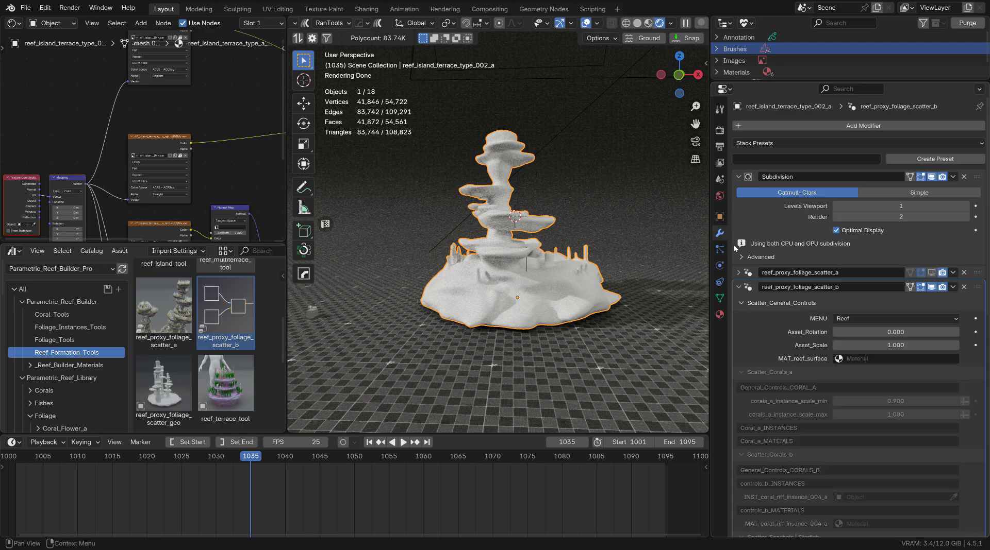
{"action": "left_click", "coordinate": [878, 360]}
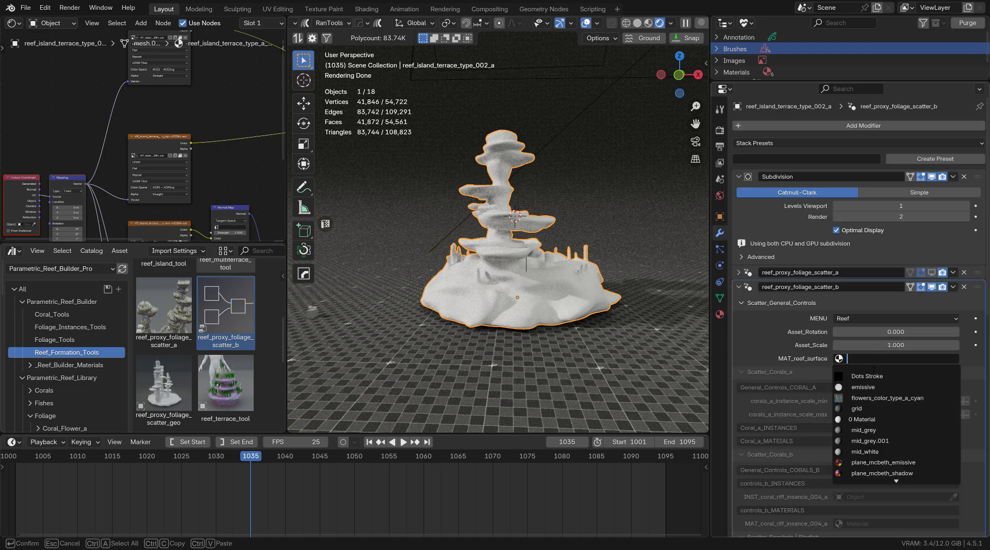
{"action": "type", "text": "seaplant_long_type_c_longleaf_yellow"}
{"action": "key", "text": "Return"}
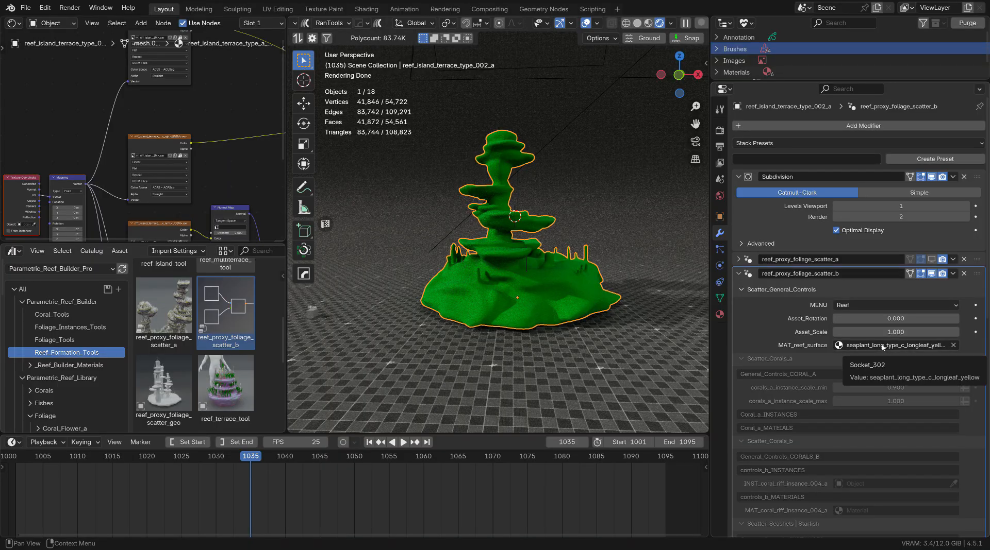
- Copy the name of the terrace's reef_island_terrace_type_a_512px material and assign that material to MAT_reef_surface in reef_proxy_foliage_scatter_b
{"action": "left_click", "coordinate": [719, 315]}
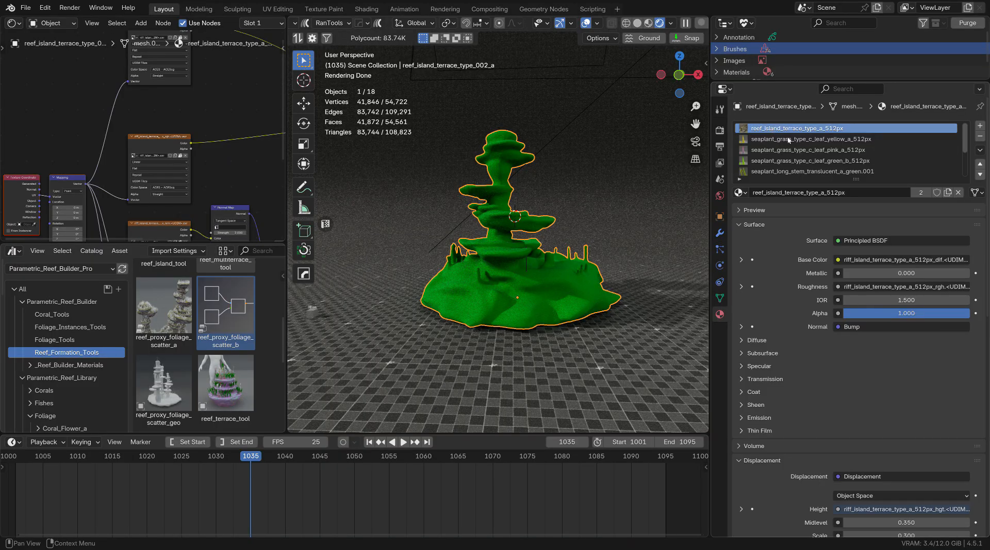
{"action": "double_click", "coordinate": [855, 194]}
{"action": "key", "text": "ctrl+c"}
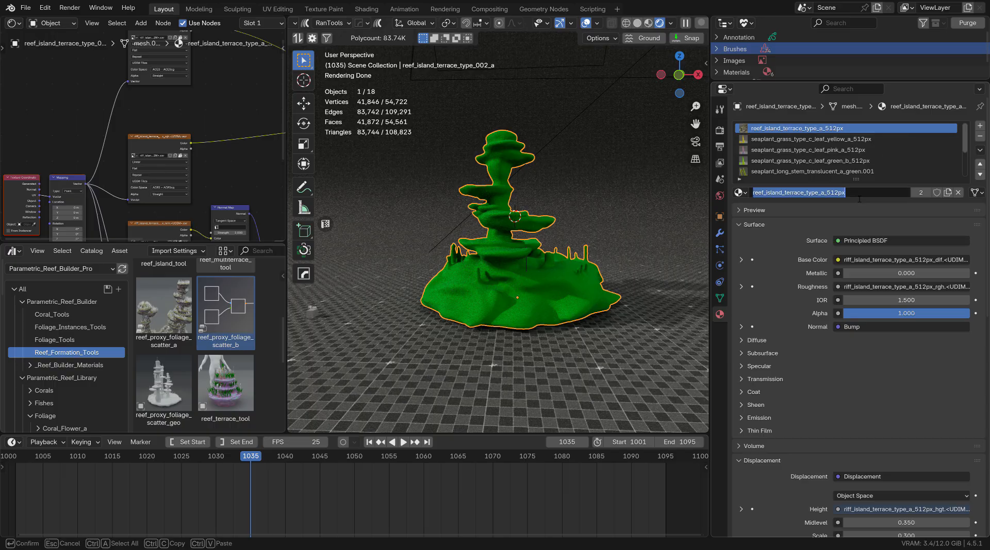
{"action": "left_click", "coordinate": [720, 232]}
{"action": "left_click", "coordinate": [719, 233]}
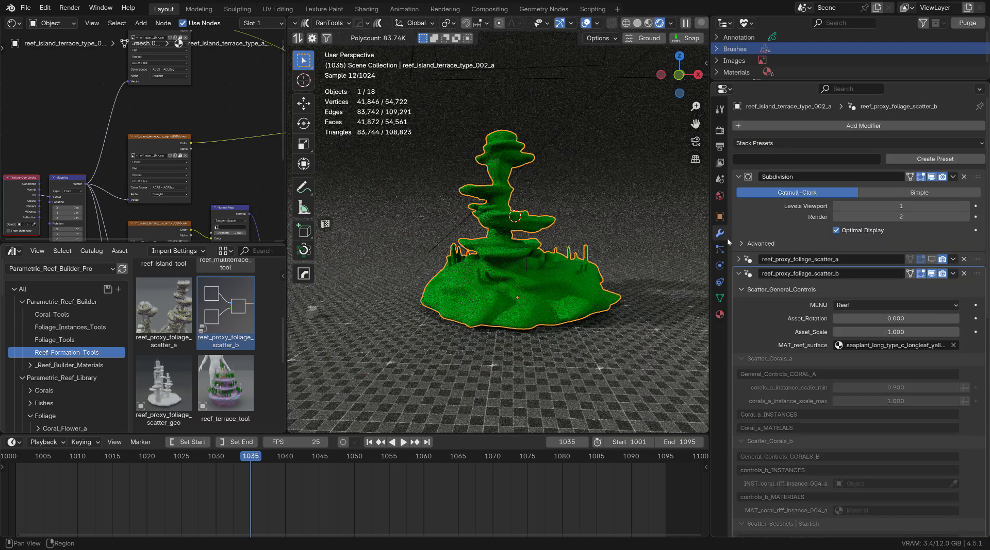
{"action": "left_click", "coordinate": [867, 347]}
{"action": "key", "text": "ctrl+v"}
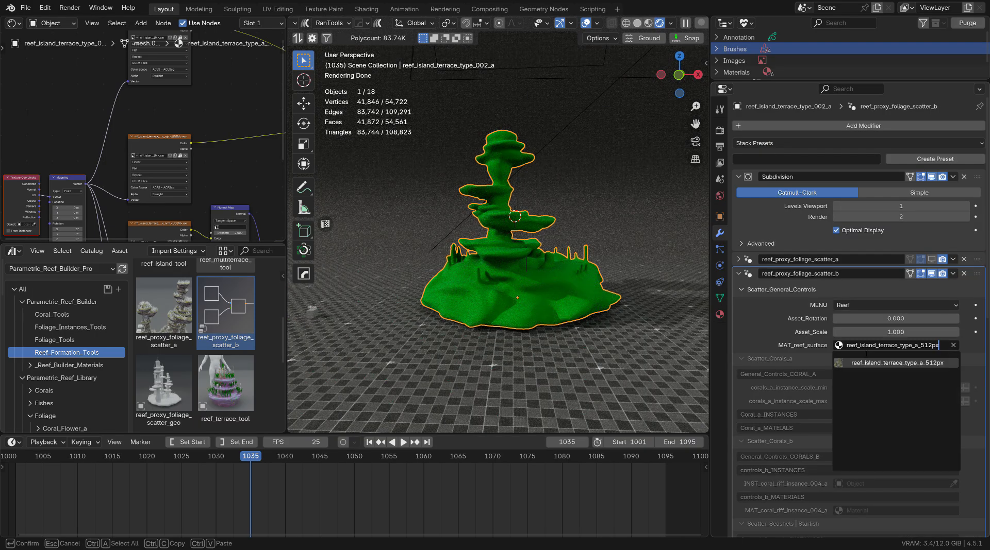
{"action": "key", "text": "Return"}
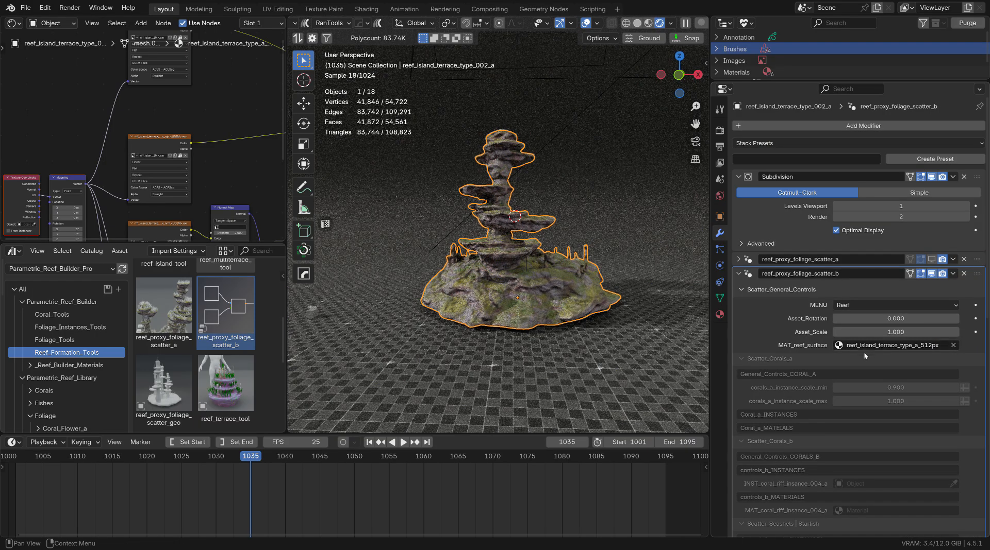
- Switch the reef_proxy_foliage_scatter_b output to Grass Type A, check the grass up close without outlines, and reselect the terrace
{"action": "left_click", "coordinate": [848, 306]}
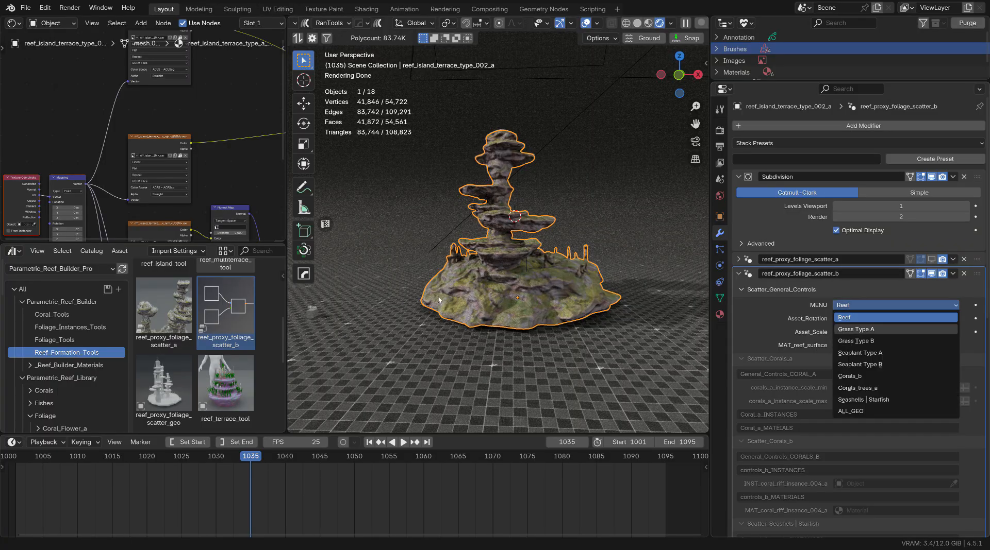
{"action": "left_click", "coordinate": [856, 329]}
{"action": "scroll", "coordinate": [470, 308], "scroll_direction": "up", "scroll_amount": 7}
{"action": "scroll", "coordinate": [520, 335], "scroll_direction": "down", "scroll_amount": 2}
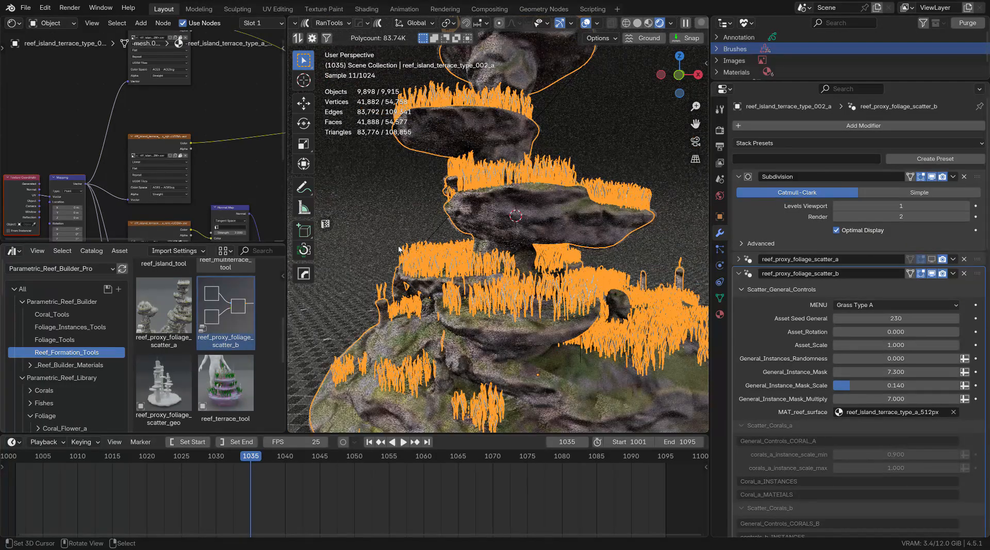
{"action": "left_click", "coordinate": [399, 249]}
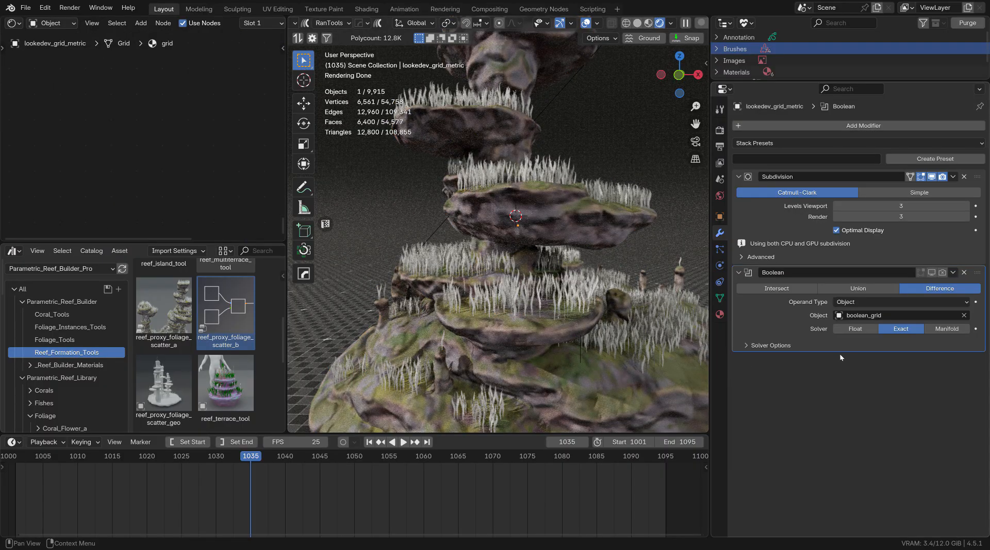
{"action": "left_click", "coordinate": [535, 331]}
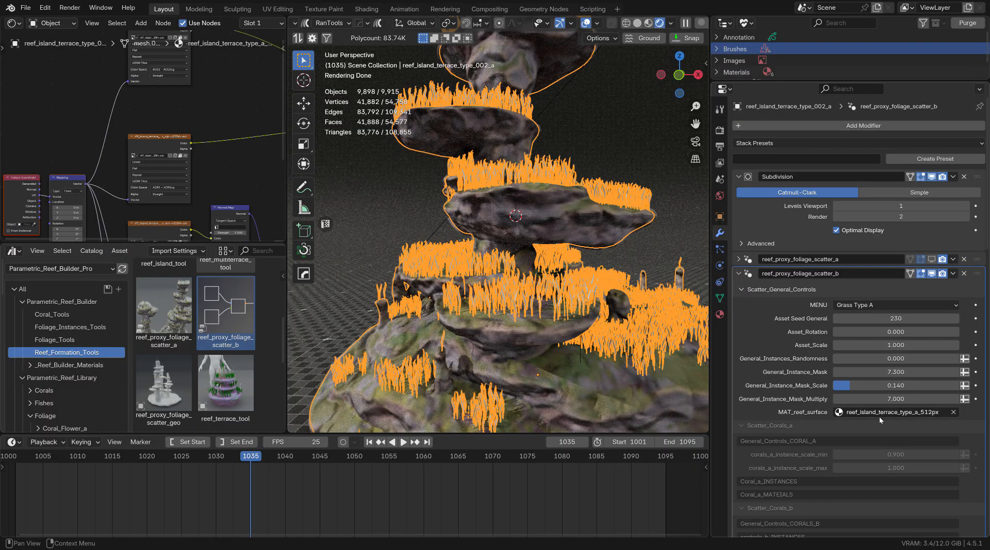
- Enable the grass_a_type_A|B option in the modifier's Scatter_Grass_a settings
{"action": "scroll", "coordinate": [870, 425], "scroll_direction": "down", "scroll_amount": 5}
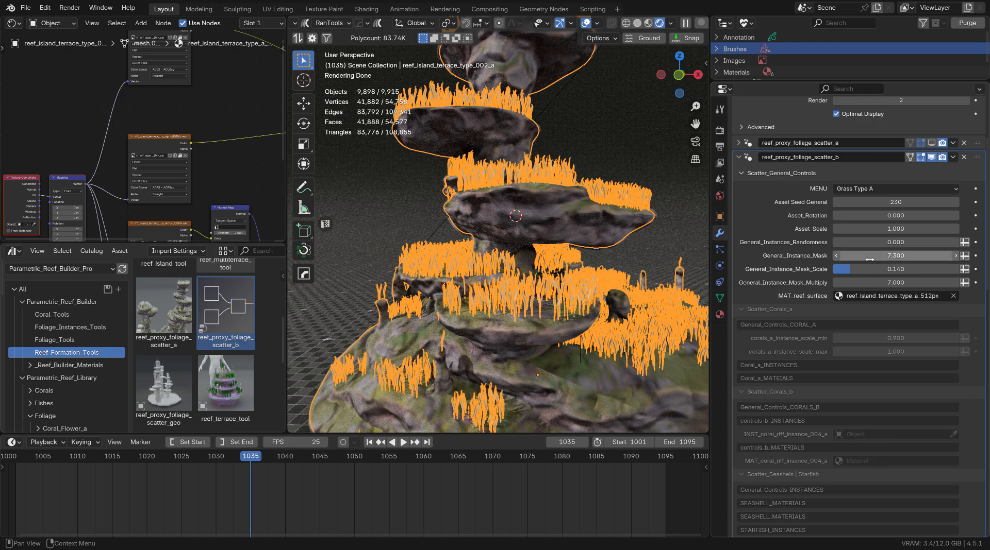
{"action": "scroll", "coordinate": [835, 396], "scroll_direction": "down", "scroll_amount": 15}
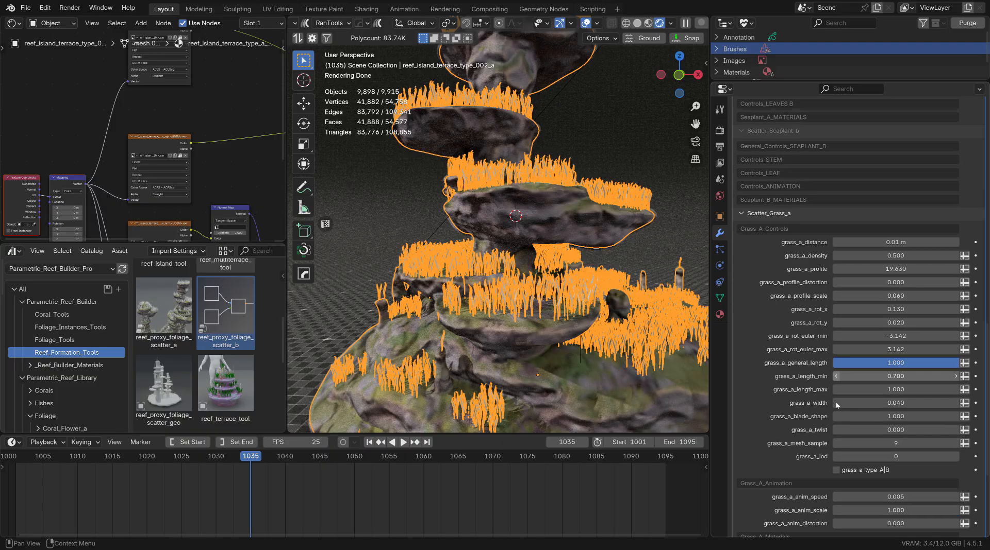
{"action": "scroll", "coordinate": [836, 406], "scroll_direction": "down", "scroll_amount": 5}
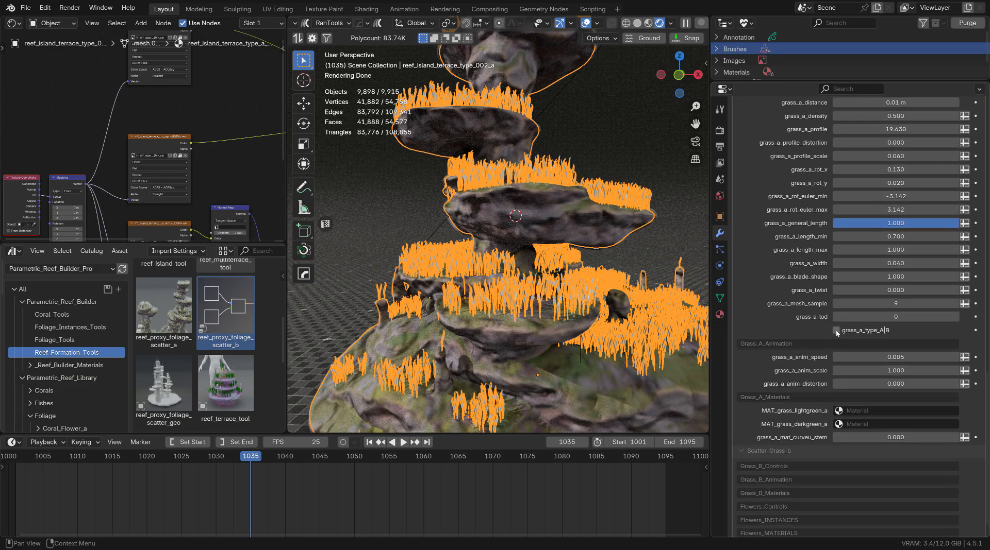
{"action": "left_click", "coordinate": [836, 330]}
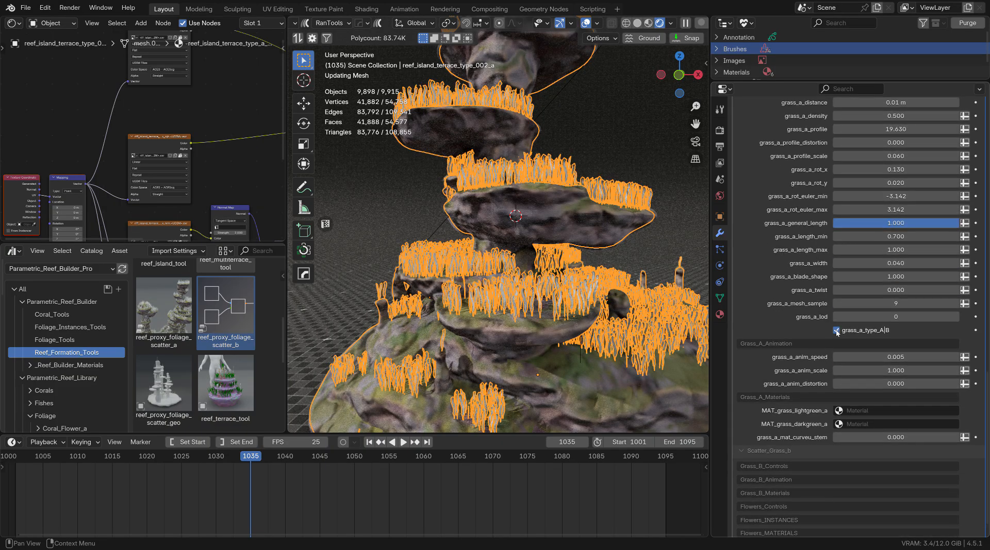
- Assign the seaplant_grass_type_c_leaf_pink_a_512px material to MAT_grass_lightgreen_a, filtering the materials by "grass"
{"action": "left_click", "coordinate": [864, 412]}
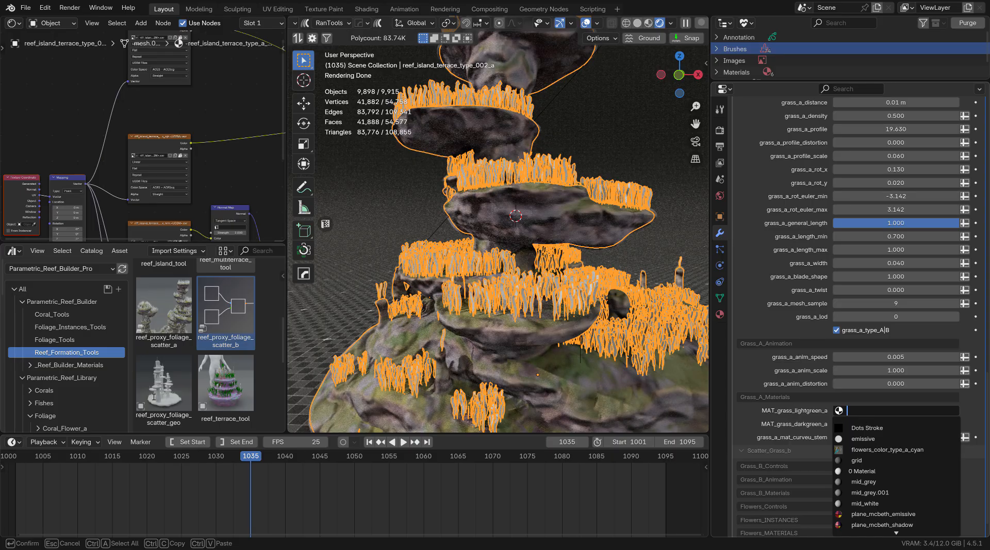
{"action": "scroll", "coordinate": [50, 392], "scroll_direction": "down", "scroll_amount": 5}
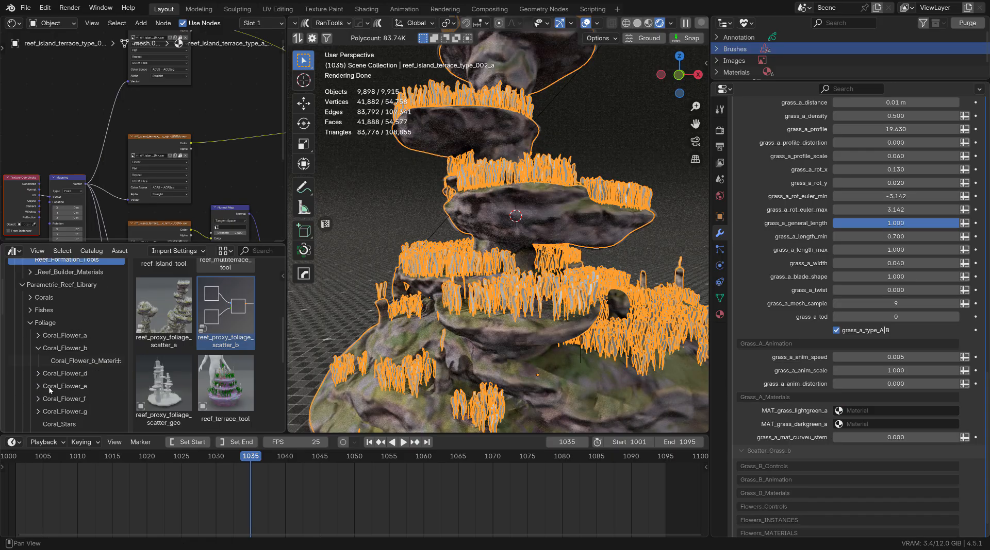
{"action": "scroll", "coordinate": [50, 392], "scroll_direction": "down", "scroll_amount": 5}
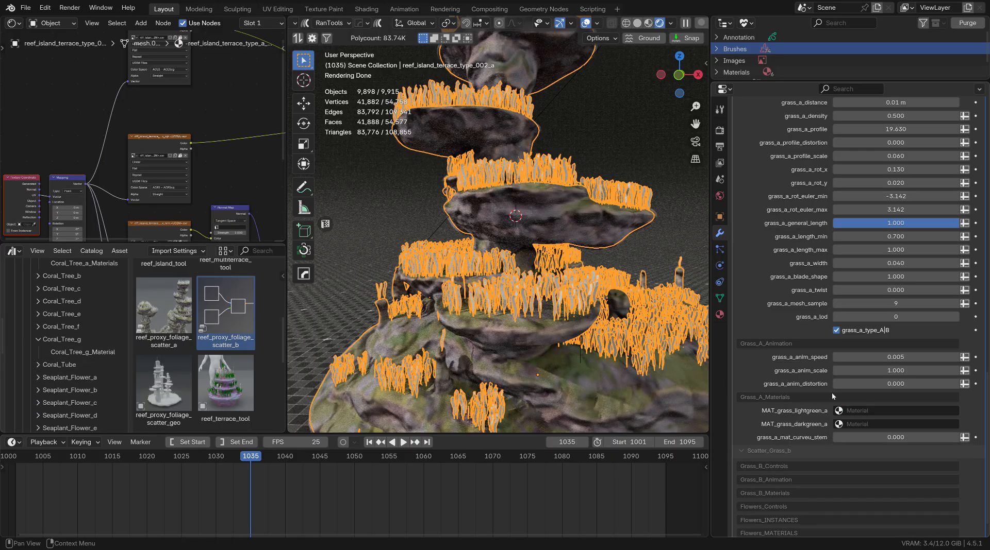
{"action": "left_click", "coordinate": [858, 411]}
{"action": "type", "text": "gr"}
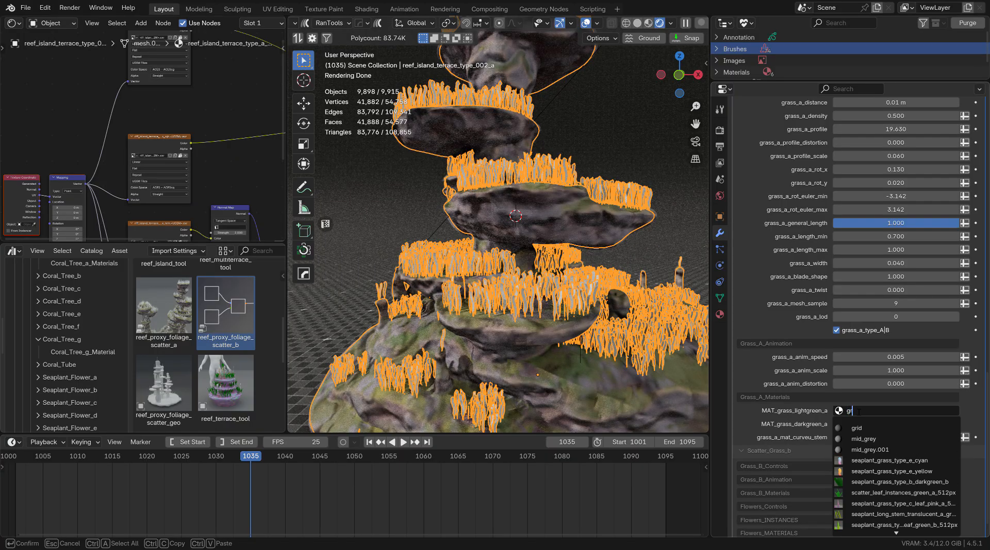
{"action": "type", "text": "ass"}
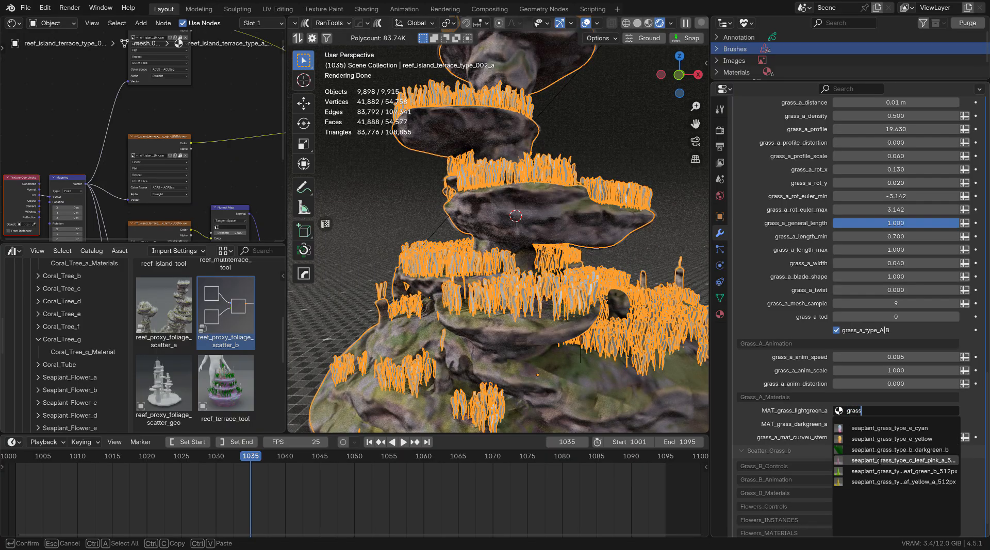
{"action": "key", "text": "Return"}
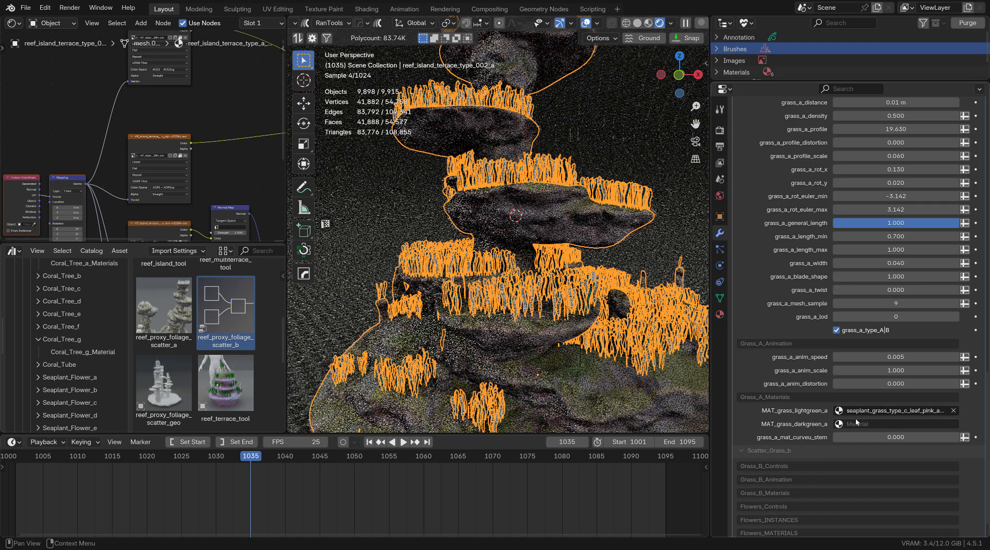
- Assign the seaplant_grass_type_c_leaf_yellow_a_512px material to MAT_grass_darkgreen_a, filtering the materials by "grass"
{"action": "left_click", "coordinate": [858, 424]}
{"action": "type", "text": "grass"}
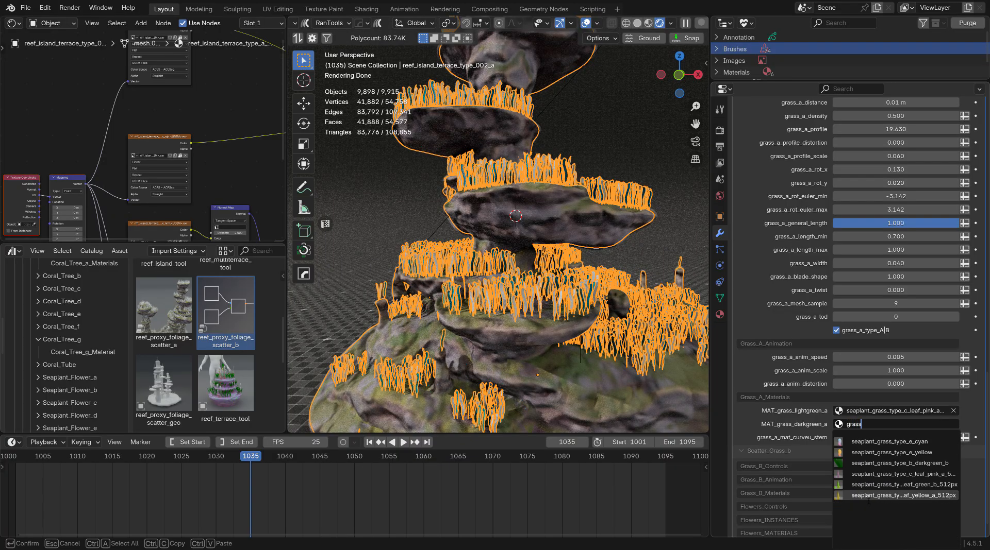
{"action": "left_click", "coordinate": [868, 496]}
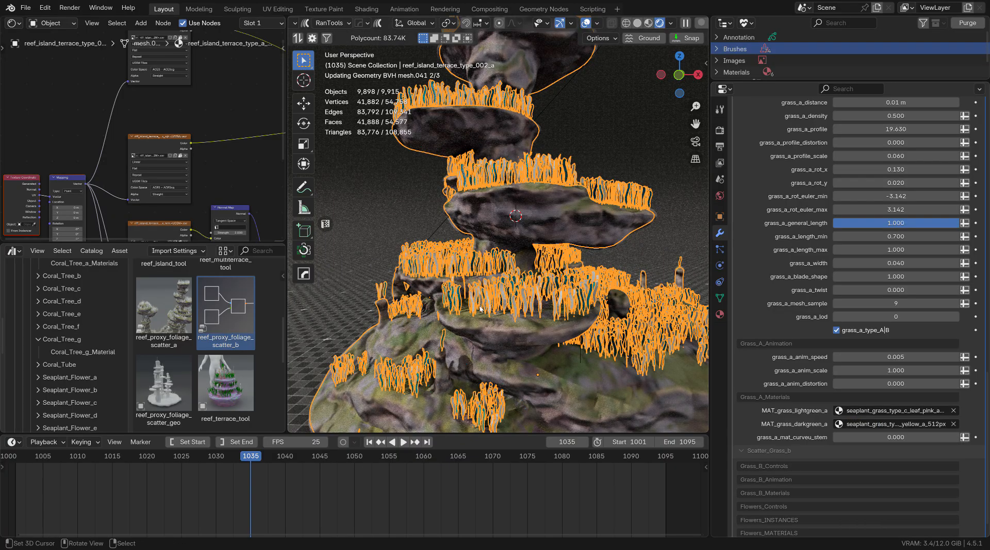
- Inspect the coloured grass on the terrace ledges up close and from above, without outlines by selecting the lookdev grid
{"action": "scroll", "coordinate": [516, 291], "scroll_direction": "up", "scroll_amount": 3}
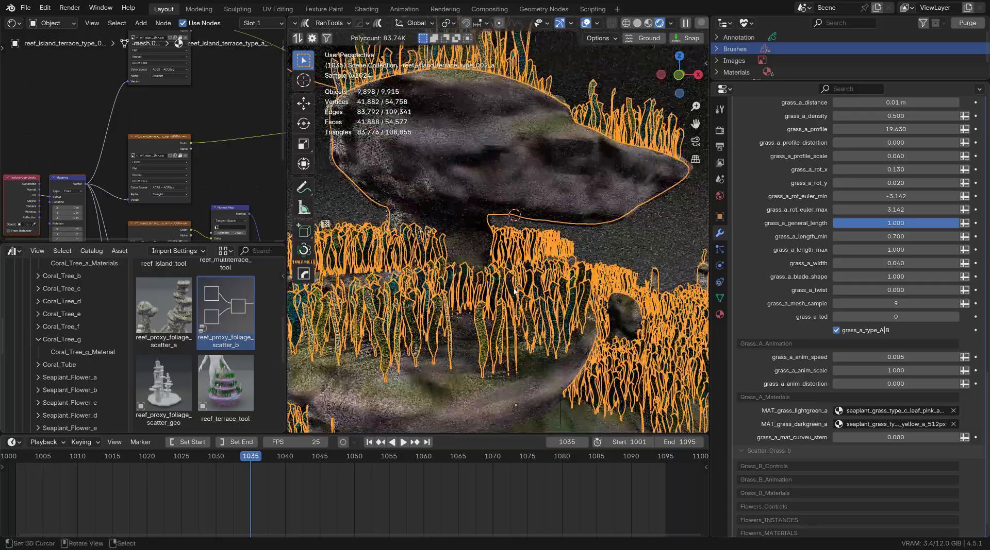
{"action": "scroll", "coordinate": [515, 290], "scroll_direction": "up", "scroll_amount": 4}
{"action": "scroll", "coordinate": [515, 291], "scroll_direction": "up", "scroll_amount": 3}
{"action": "middle_click_drag", "start_coordinate": [515, 290], "coordinate": [595, 163], "text": "shift"}
{"action": "scroll", "coordinate": [488, 283], "scroll_direction": "down", "scroll_amount": 7}
{"action": "left_click", "coordinate": [596, 162]}
{"action": "middle_click_drag", "start_coordinate": [510, 206], "coordinate": [524, 377]}
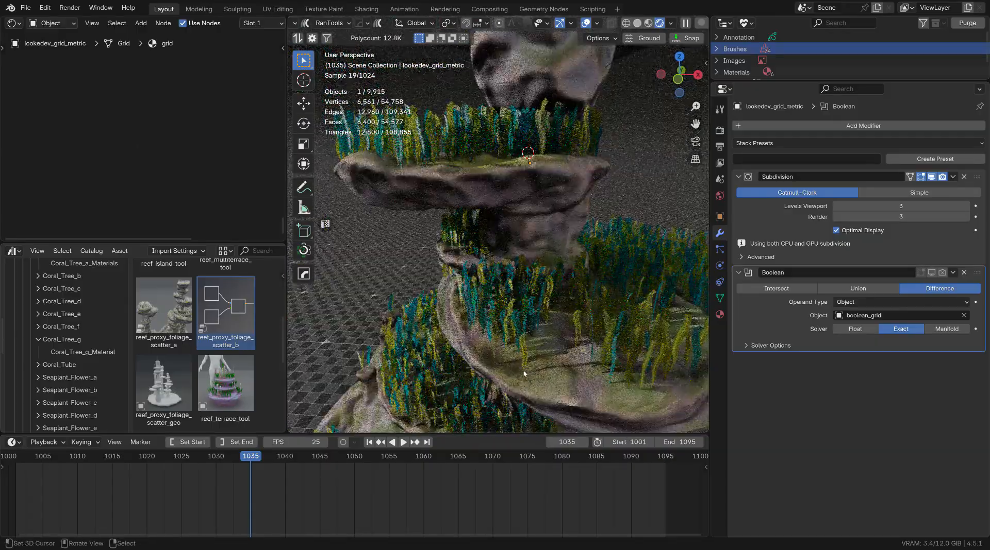
- Show the World shader nodes and set the Background strength to 2
{"action": "left_click", "coordinate": [54, 25]}
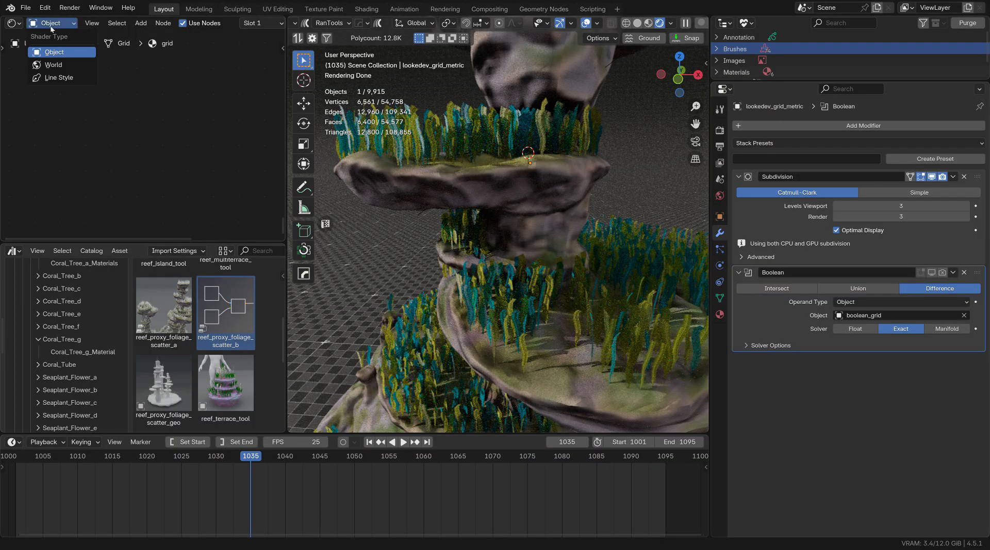
{"action": "left_click", "coordinate": [58, 63]}
{"action": "scroll", "coordinate": [134, 124], "scroll_direction": "up", "scroll_amount": 3}
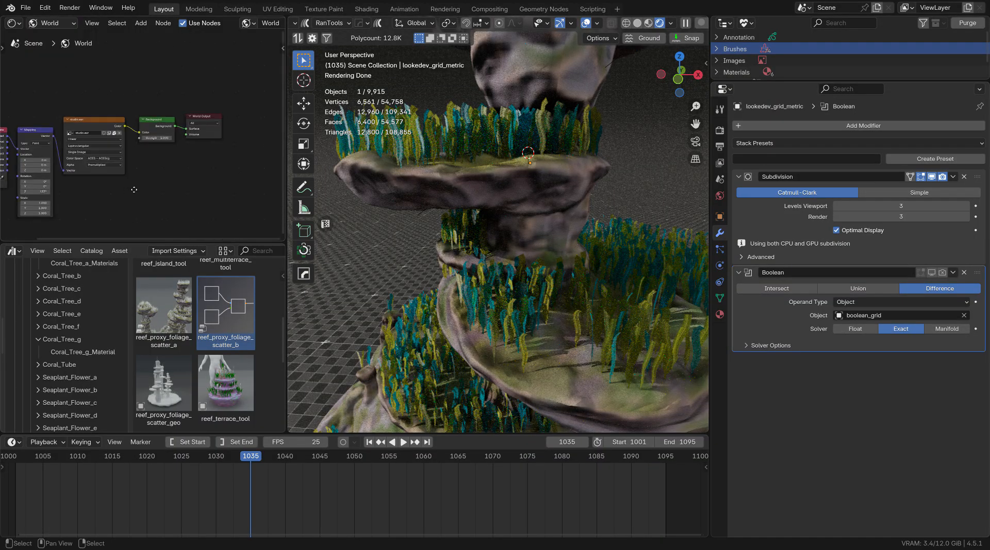
{"action": "left_click", "coordinate": [151, 125]}
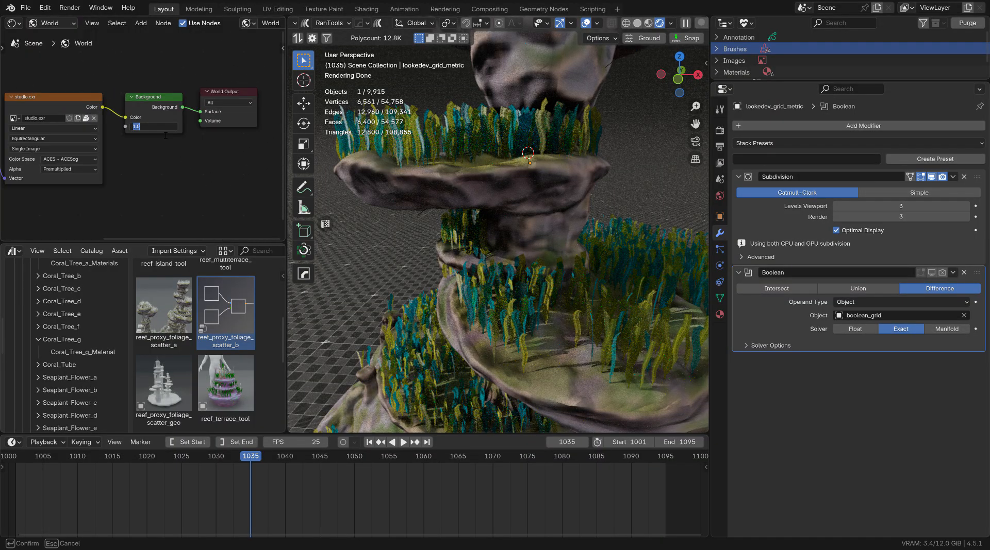
{"action": "type", "text": "2"}
{"action": "key", "text": "Return"}
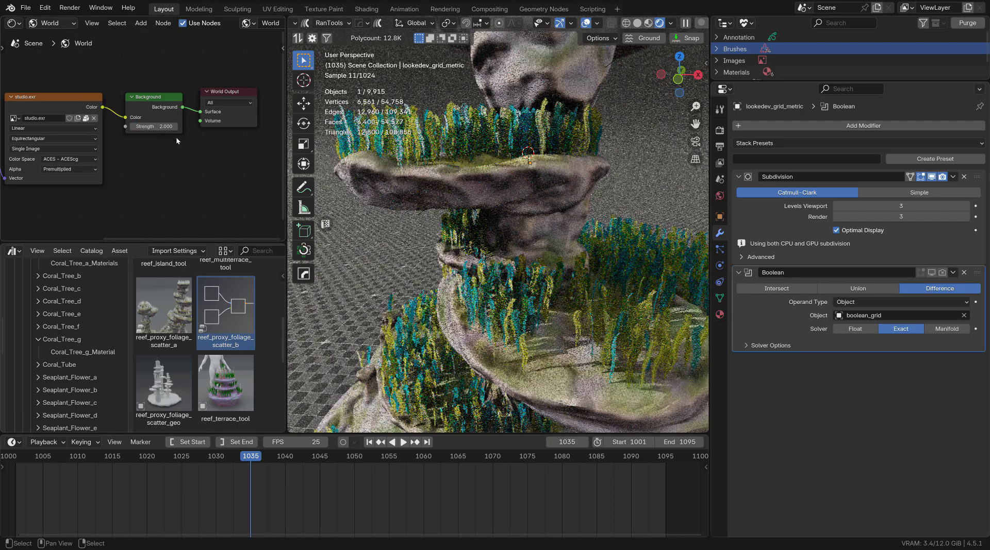
- Switch the shader nodes from World to Object and inspect the grass on the terrace ledges up close
{"action": "left_click", "coordinate": [53, 24]}
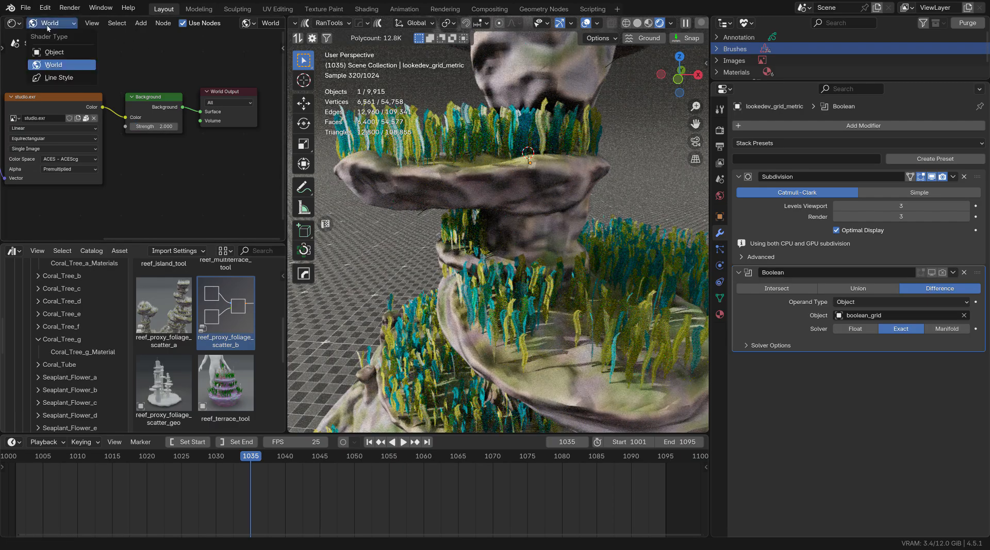
{"action": "left_click", "coordinate": [53, 52]}
{"action": "middle_click_drag", "start_coordinate": [490, 251], "coordinate": [656, 222]}
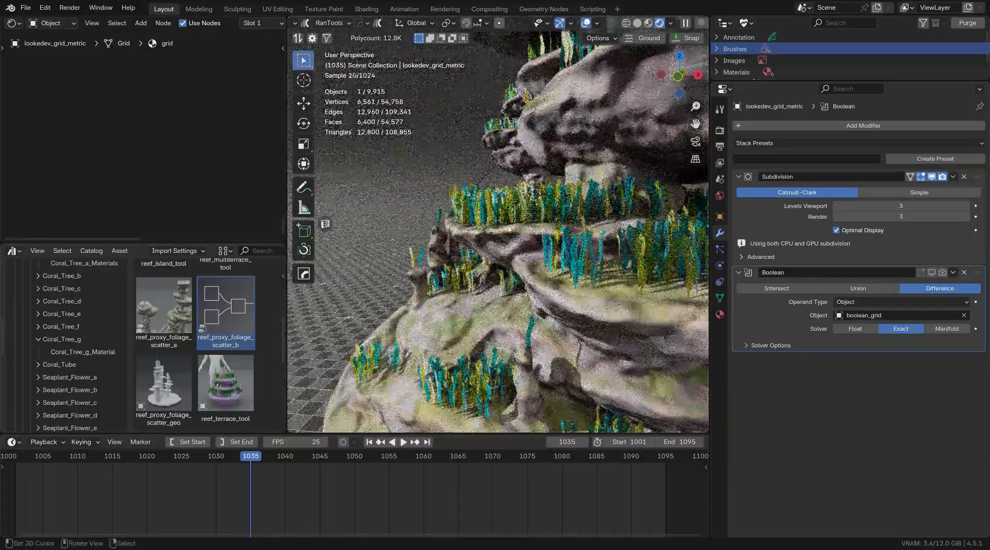
{"action": "scroll", "coordinate": [506, 230], "scroll_direction": "up", "scroll_amount": 4}
{"action": "scroll", "coordinate": [506, 230], "scroll_direction": "down", "scroll_amount": 2}
{"action": "middle_click_drag", "start_coordinate": [506, 229], "coordinate": [508, 240]}
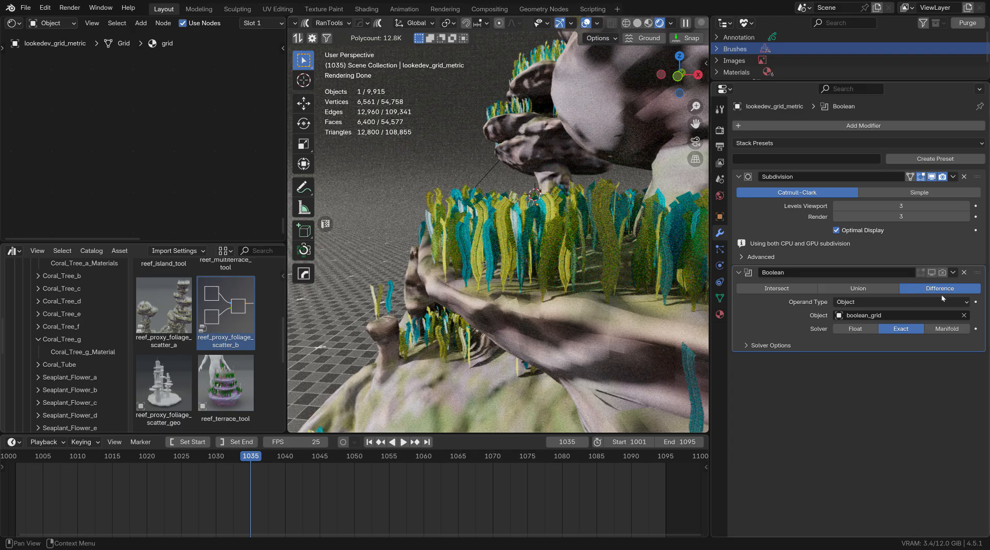
- Select the reef island terrace and review the output types offered by reef_proxy_foliage_scatter_b's MENU setting
{"action": "left_click", "coordinate": [527, 360]}
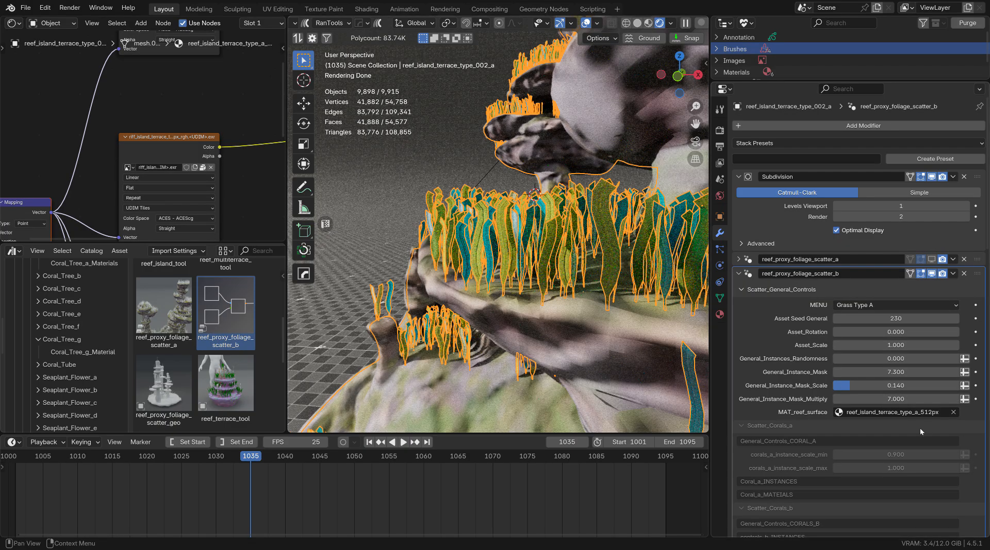
{"action": "scroll", "coordinate": [845, 396], "scroll_direction": "down", "scroll_amount": 5}
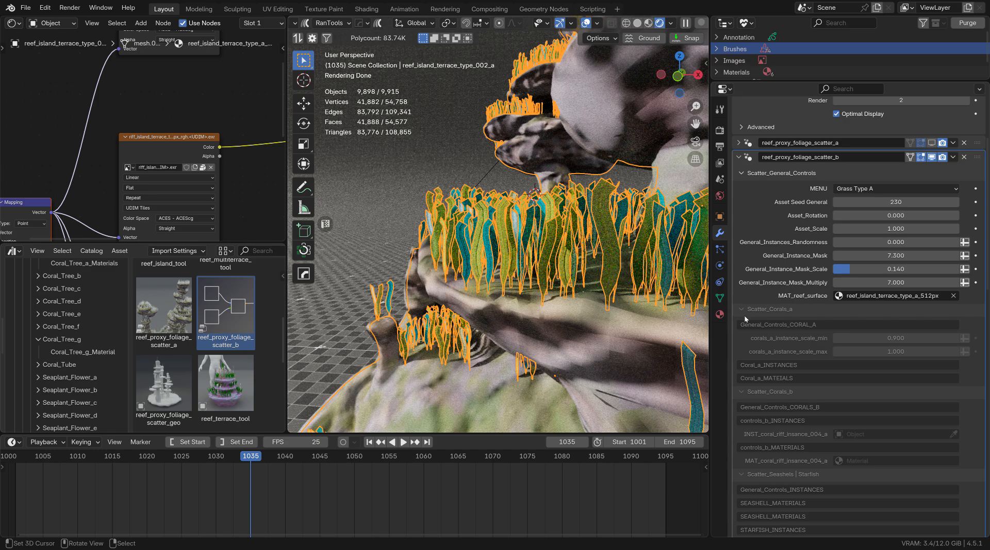
{"action": "left_click", "coordinate": [867, 189]}
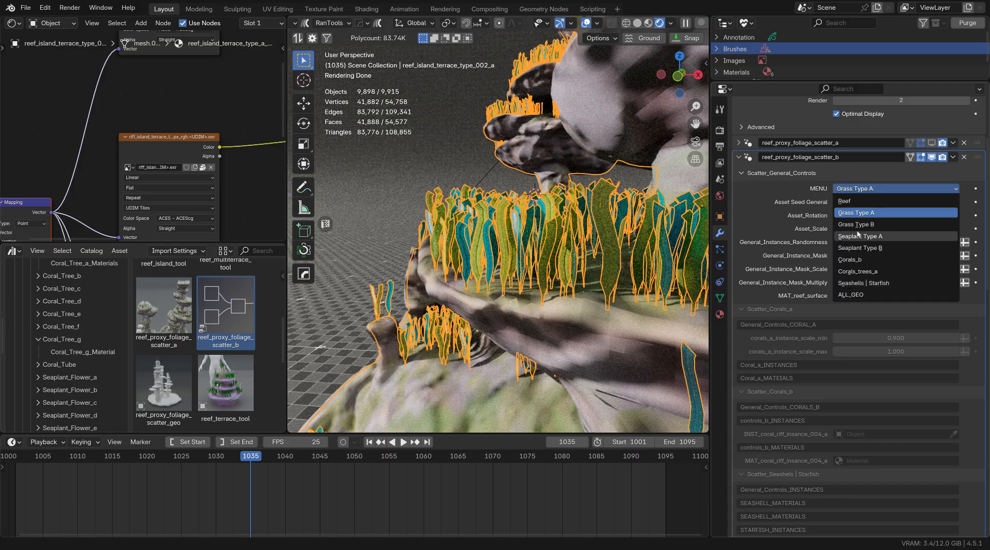
{"action": "left_click", "coordinate": [922, 212]}
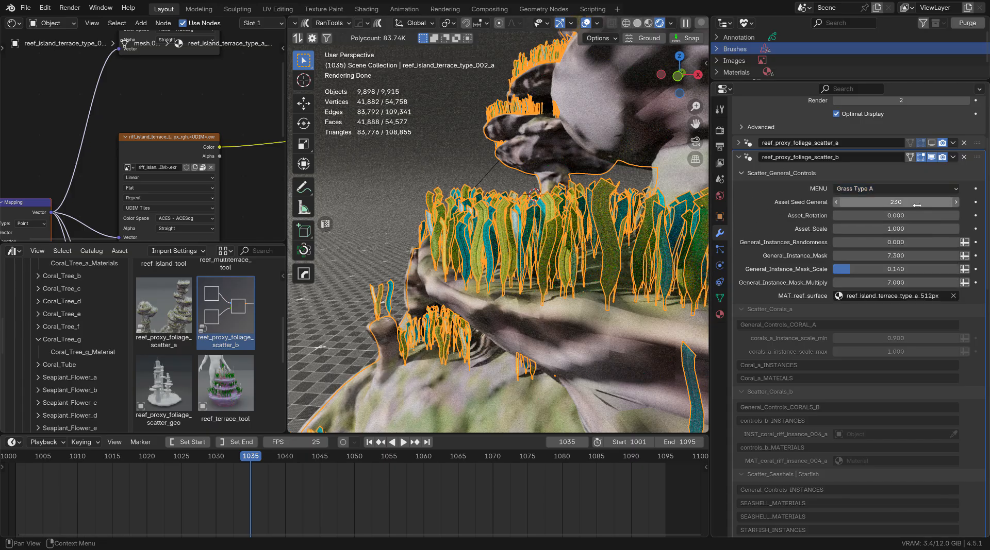
{"action": "left_click", "coordinate": [868, 188]}
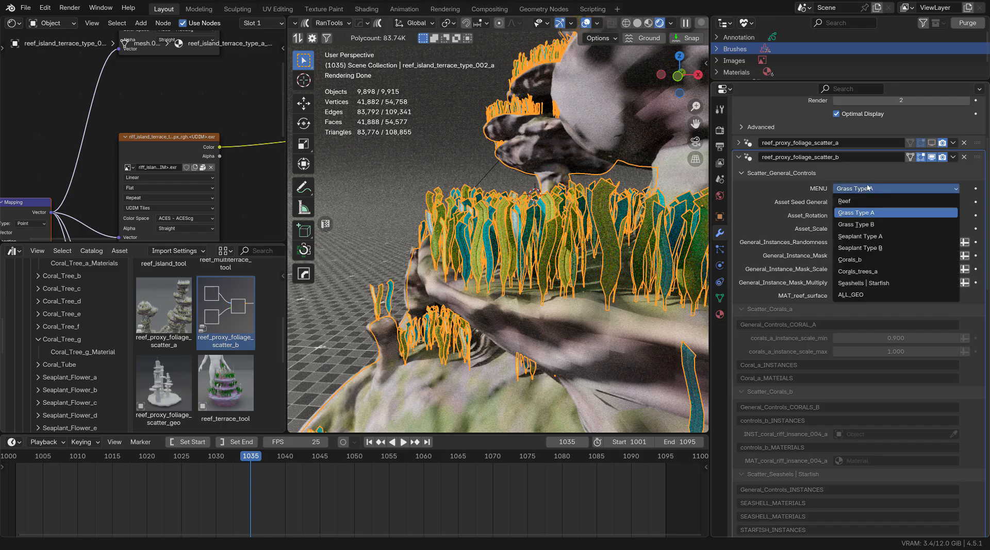
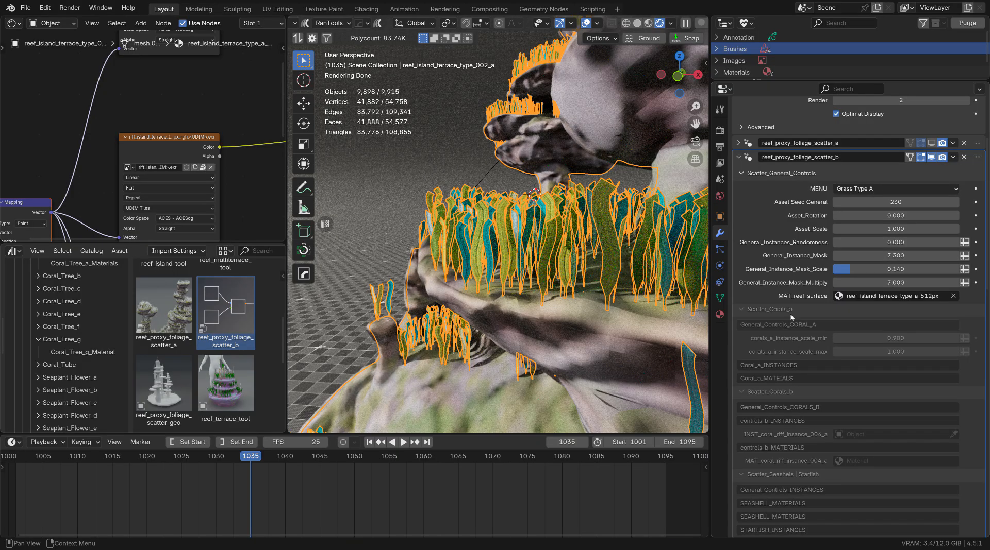
- Examine the Grass Type A distribution over the whole reef terrace from above, from the side and up close
{"action": "scroll", "coordinate": [550, 264], "scroll_direction": "down", "scroll_amount": 3}
{"action": "middle_click_drag", "start_coordinate": [550, 263], "coordinate": [523, 367]}
{"action": "scroll", "coordinate": [523, 367], "scroll_direction": "down", "scroll_amount": 5}
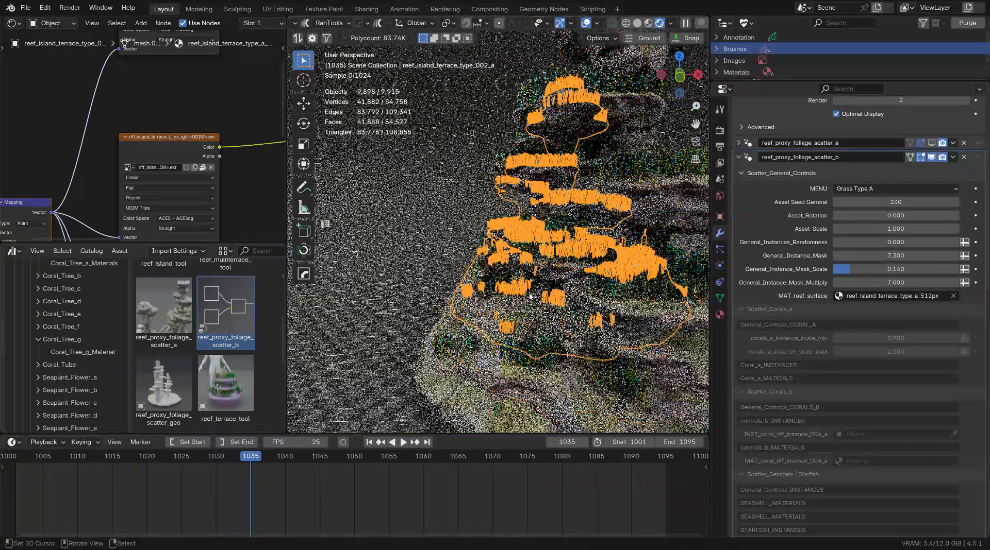
{"action": "scroll", "coordinate": [531, 219], "scroll_direction": "up", "scroll_amount": 2}
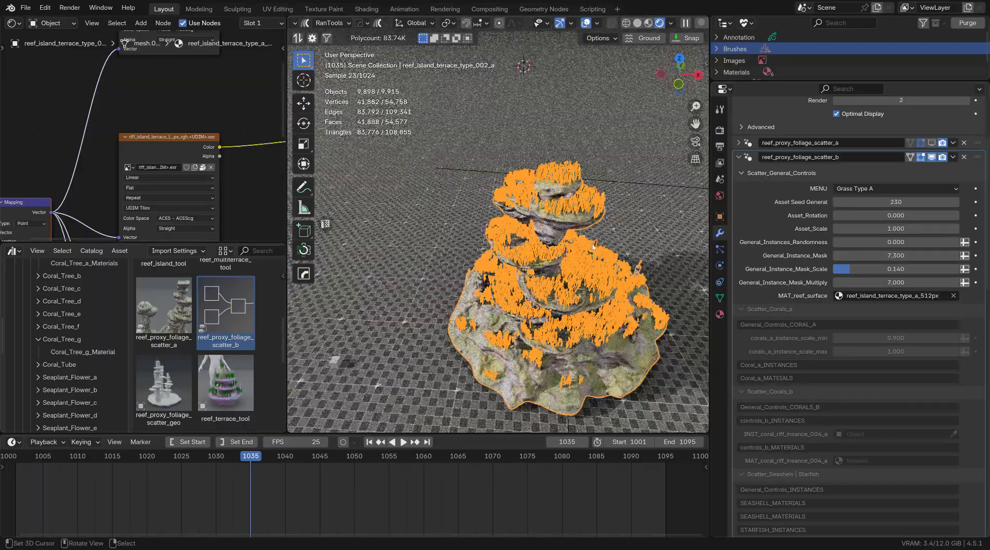
{"action": "middle_click_drag", "start_coordinate": [532, 219], "coordinate": [509, 296]}
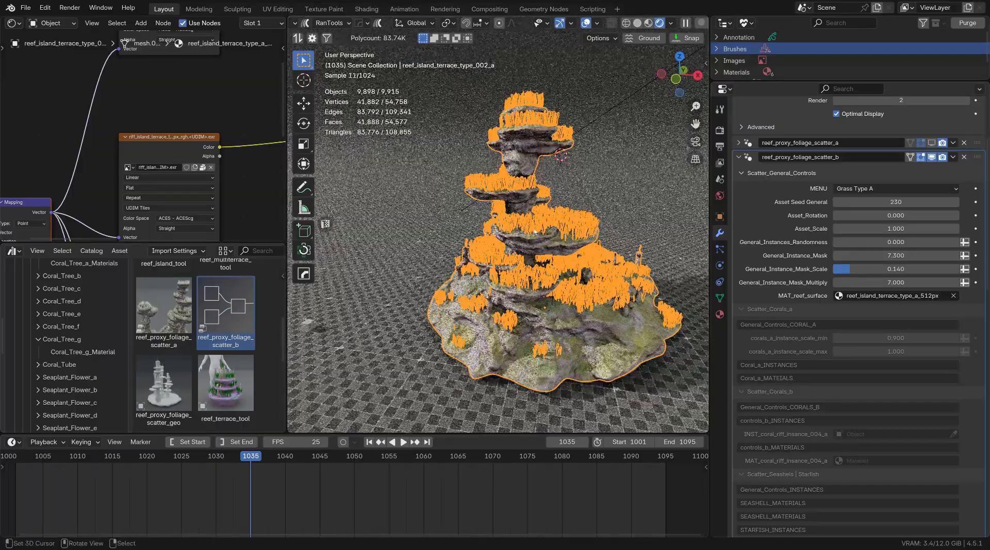
{"action": "scroll", "coordinate": [601, 248], "scroll_direction": "up", "scroll_amount": 5}
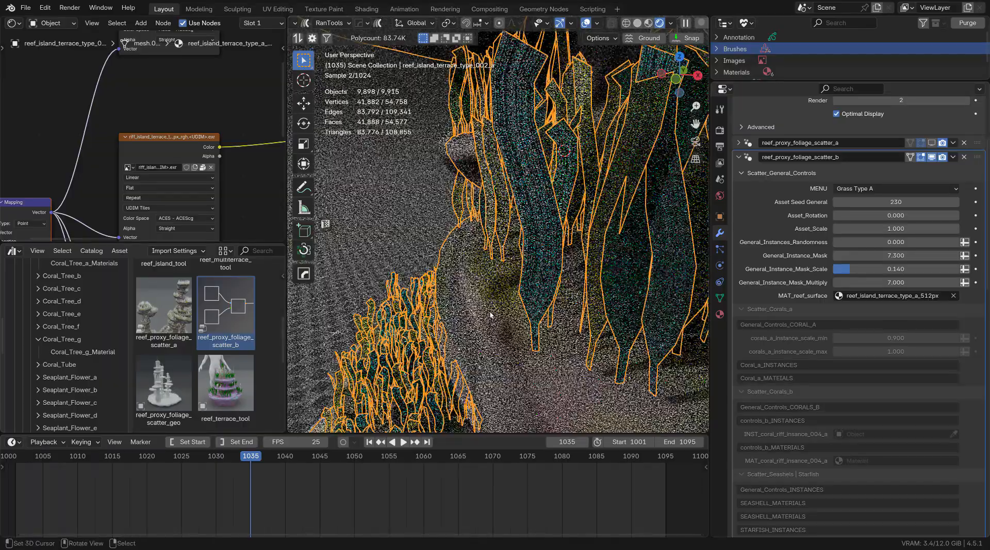
{"action": "middle_click_drag", "start_coordinate": [602, 248], "coordinate": [521, 278]}
{"action": "scroll", "coordinate": [521, 279], "scroll_direction": "down", "scroll_amount": 6}
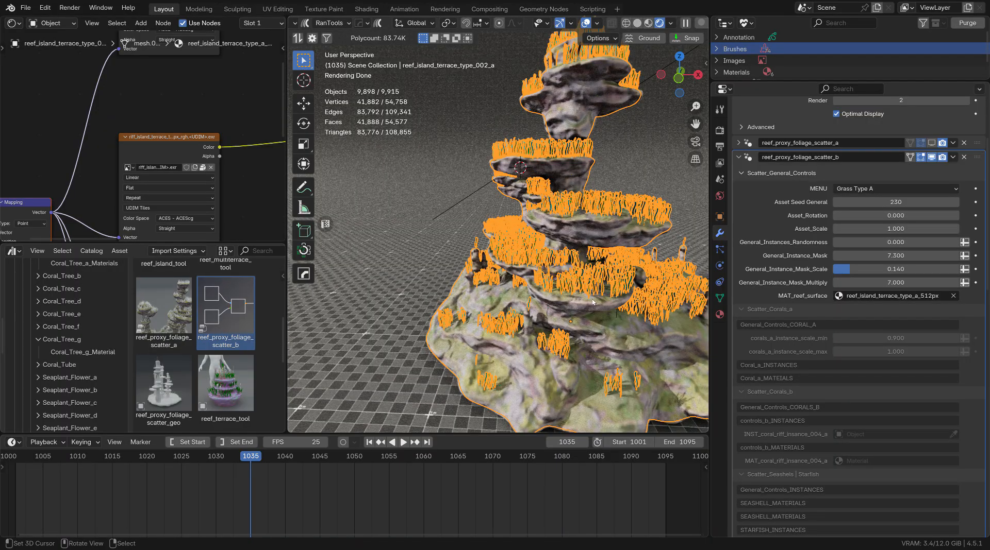
{"action": "scroll", "coordinate": [533, 331], "scroll_direction": "up", "scroll_amount": 4}
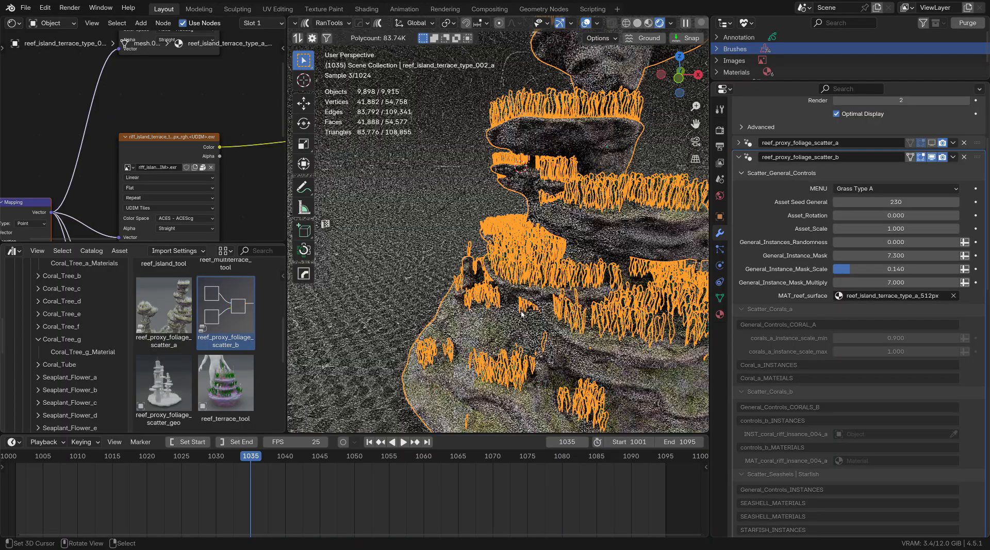
{"action": "middle_click_drag", "start_coordinate": [518, 299], "coordinate": [547, 288]}
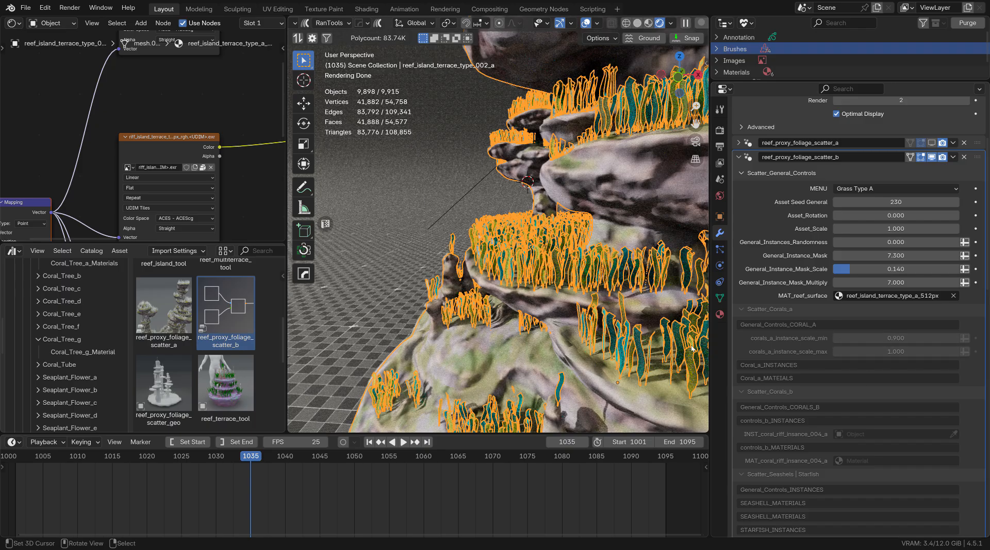
- Look through the coral, seashell and seaplant sections of reef_proxy_foliage_scatter_b and check the reef_proxy_foliage_scatter_geo asset's details
{"action": "scroll", "coordinate": [871, 370], "scroll_direction": "down", "scroll_amount": 10}
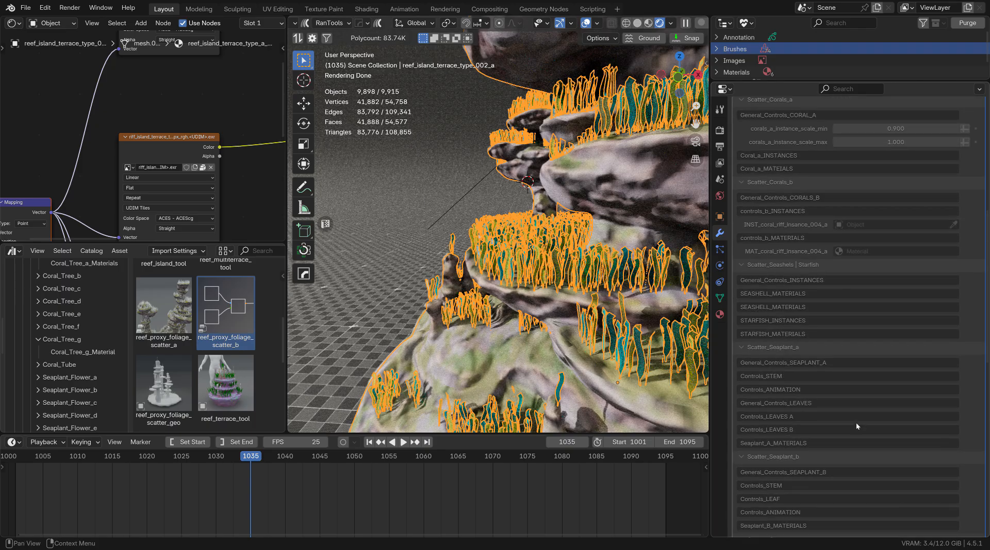
{"action": "scroll", "coordinate": [856, 426], "scroll_direction": "up", "scroll_amount": 6}
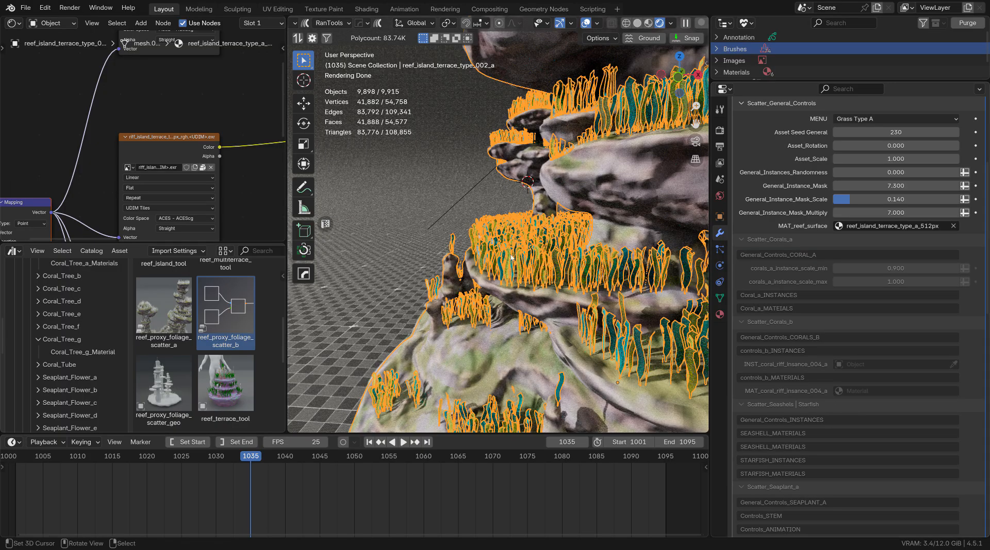
{"action": "scroll", "coordinate": [878, 288], "scroll_direction": "up", "scroll_amount": 4}
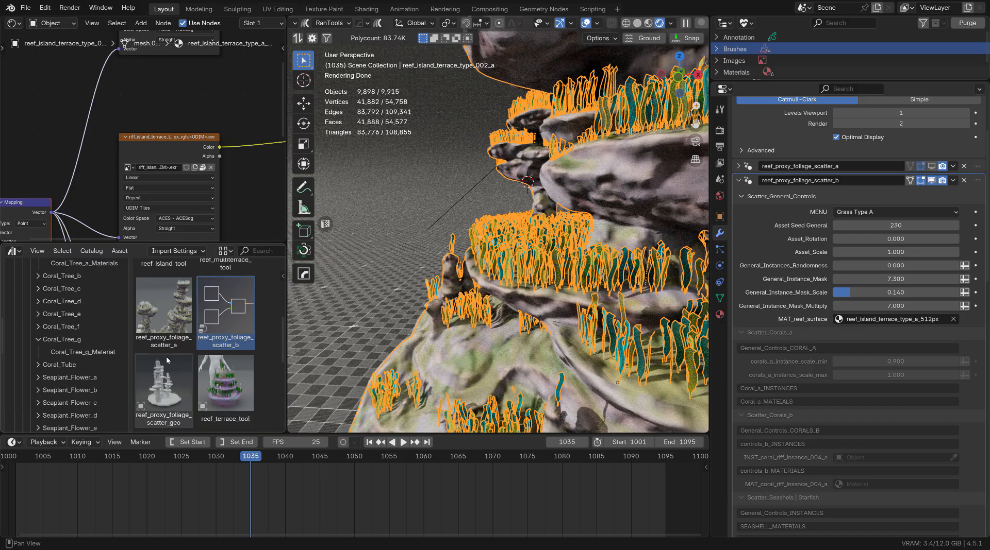
{"action": "mouse_move", "coordinate": [166, 367]}
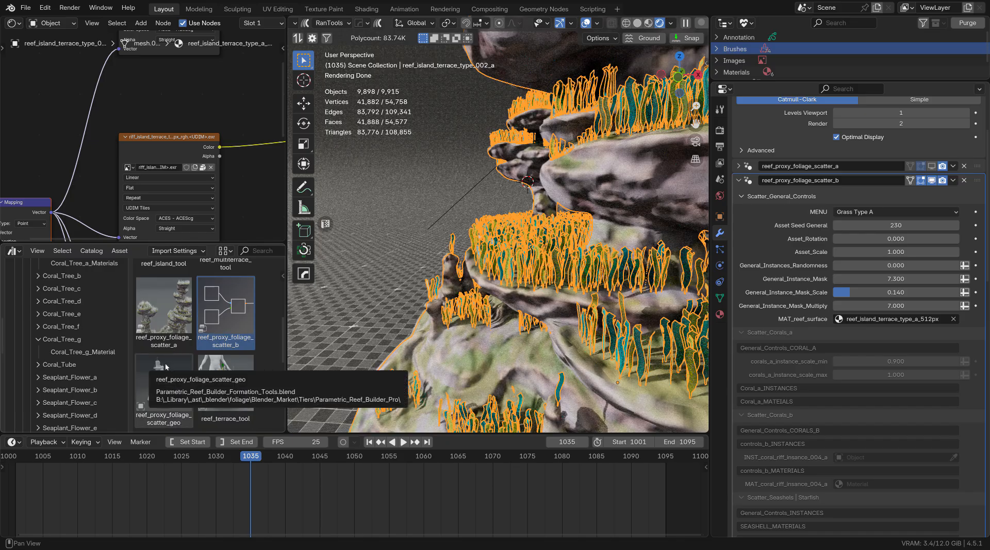
- Select the lookdev grid and inspect the grass on the ledges up close without selection outlines
{"action": "middle_click_drag", "start_coordinate": [578, 330], "coordinate": [588, 316]}
{"action": "right_click", "coordinate": [460, 231]}
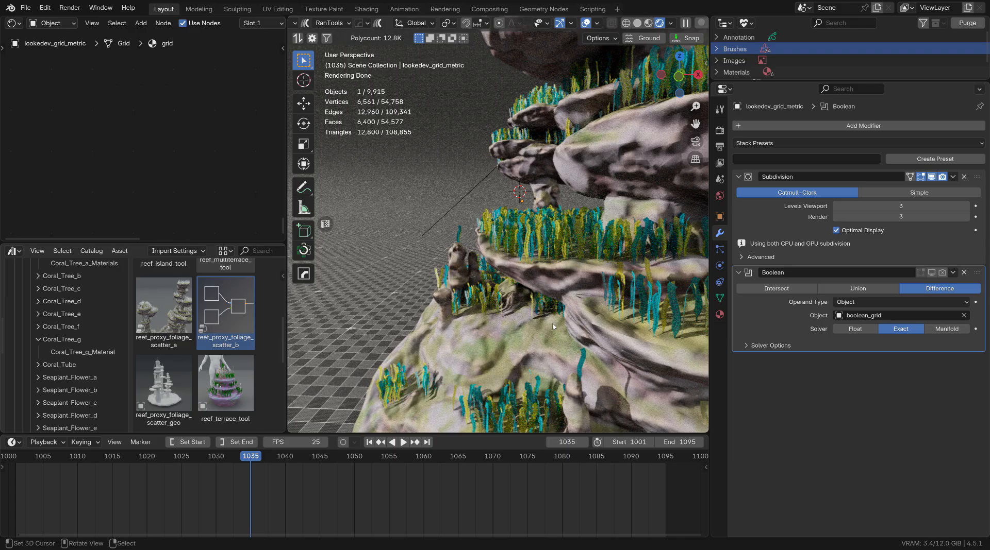
{"action": "scroll", "coordinate": [552, 327], "scroll_direction": "up", "scroll_amount": 5}
{"action": "scroll", "coordinate": [552, 327], "scroll_direction": "down", "scroll_amount": 3}
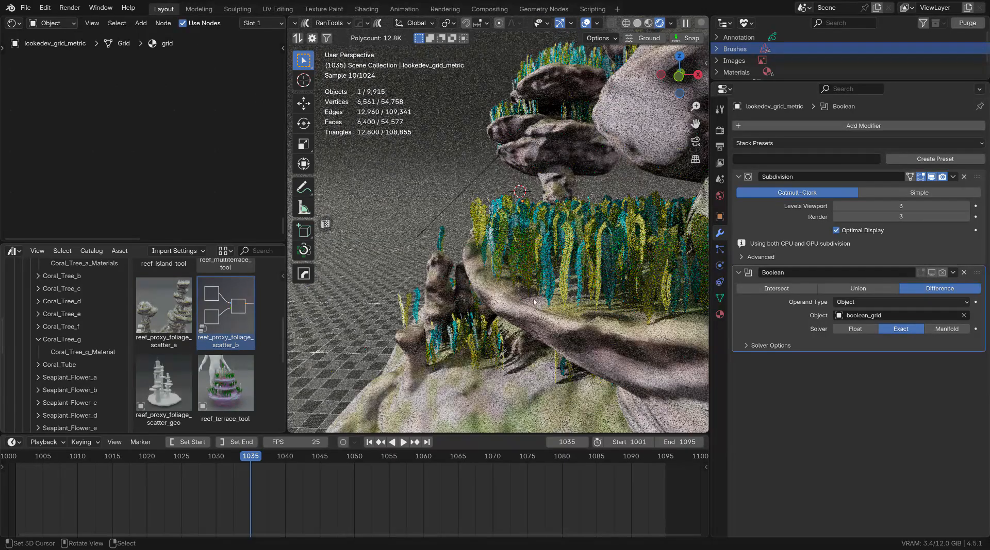
- Review the reef terrace's Scatter_Grass_a controls in reef_proxy_foliage_scatter_b, toggling grass_a_type_A|B off and back on
{"action": "left_click", "coordinate": [562, 267]}
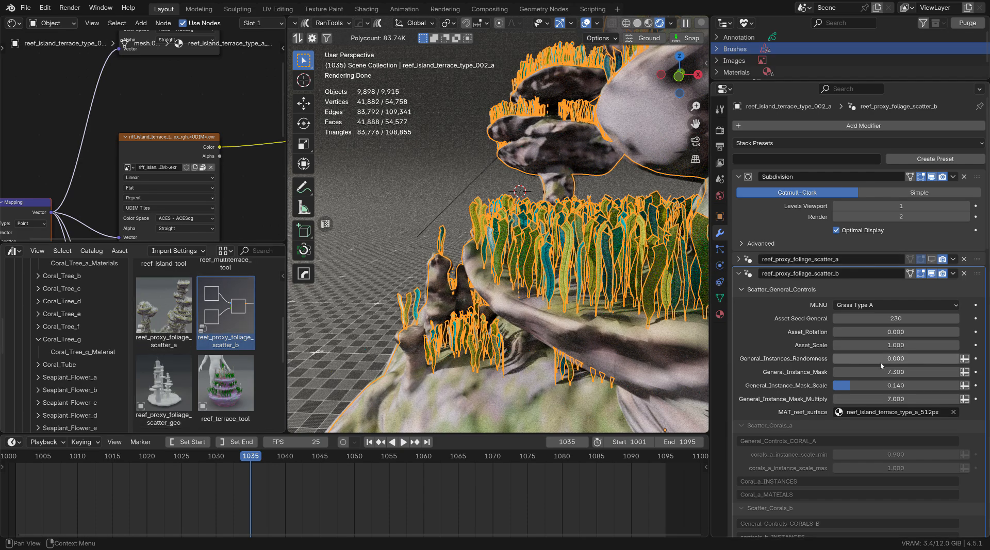
{"action": "scroll", "coordinate": [878, 391], "scroll_direction": "down", "scroll_amount": 10}
{"action": "scroll", "coordinate": [830, 450], "scroll_direction": "down", "scroll_amount": 15}
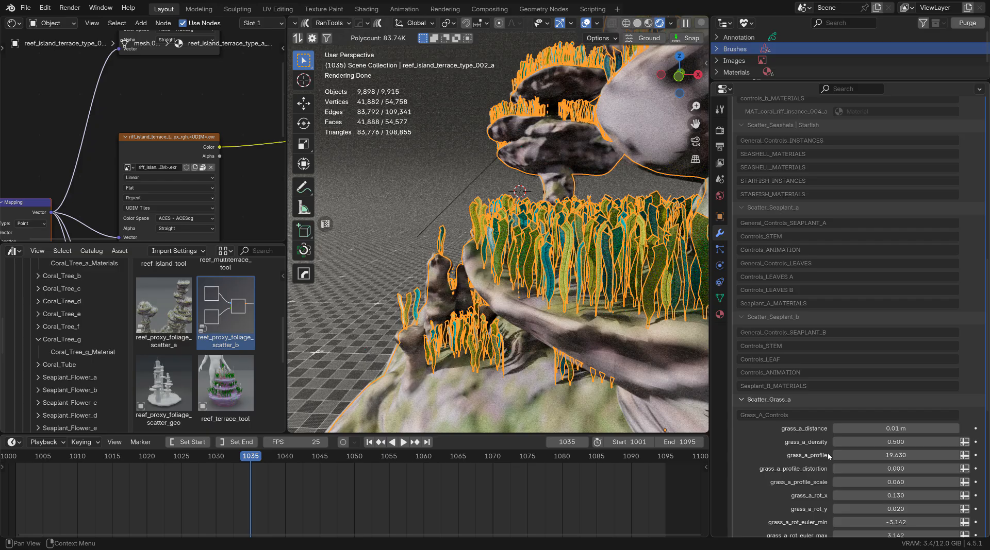
{"action": "scroll", "coordinate": [825, 440], "scroll_direction": "up", "scroll_amount": 4}
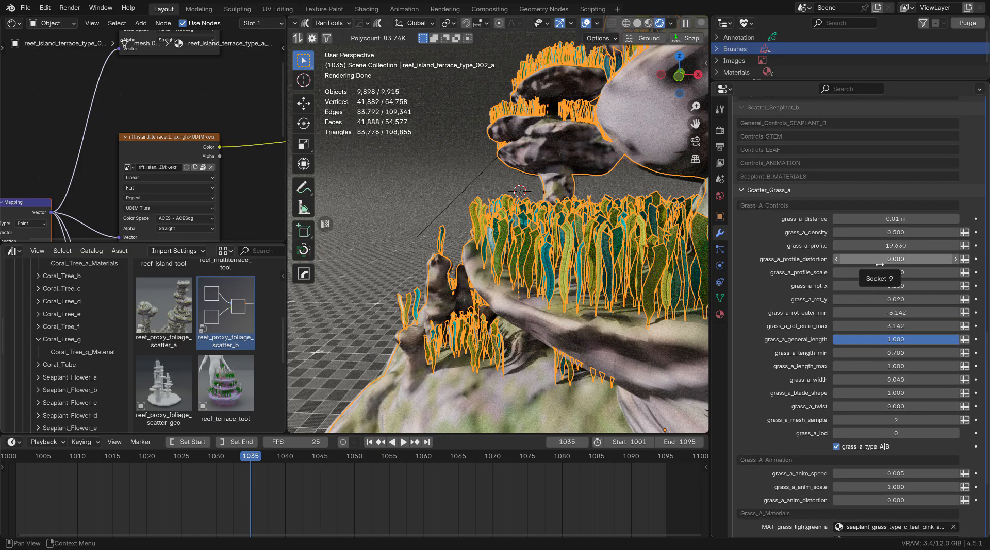
{"action": "scroll", "coordinate": [208, 347], "scroll_direction": "up", "scroll_amount": 2}
{"action": "scroll", "coordinate": [210, 347], "scroll_direction": "up", "scroll_amount": 2}
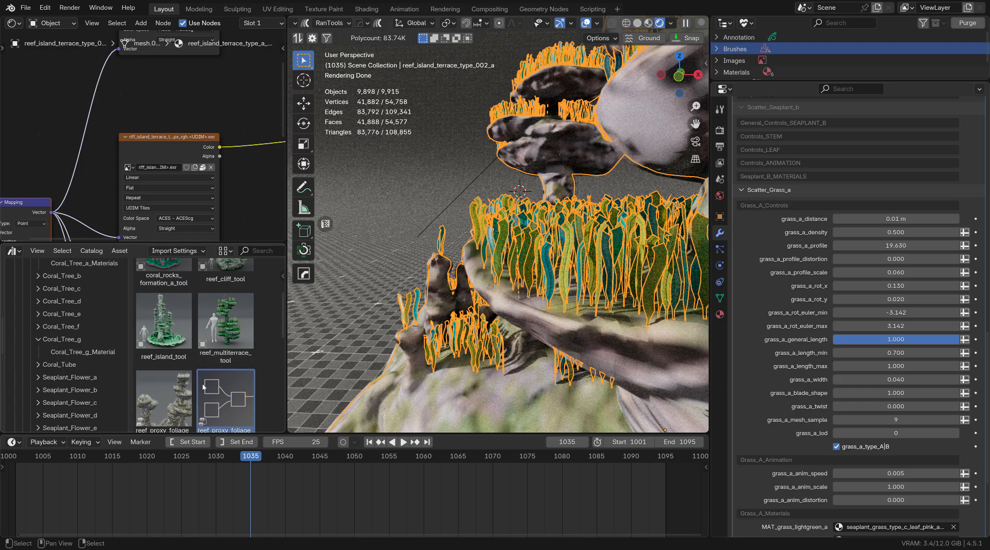
{"action": "scroll", "coordinate": [203, 387], "scroll_direction": "down", "scroll_amount": 2}
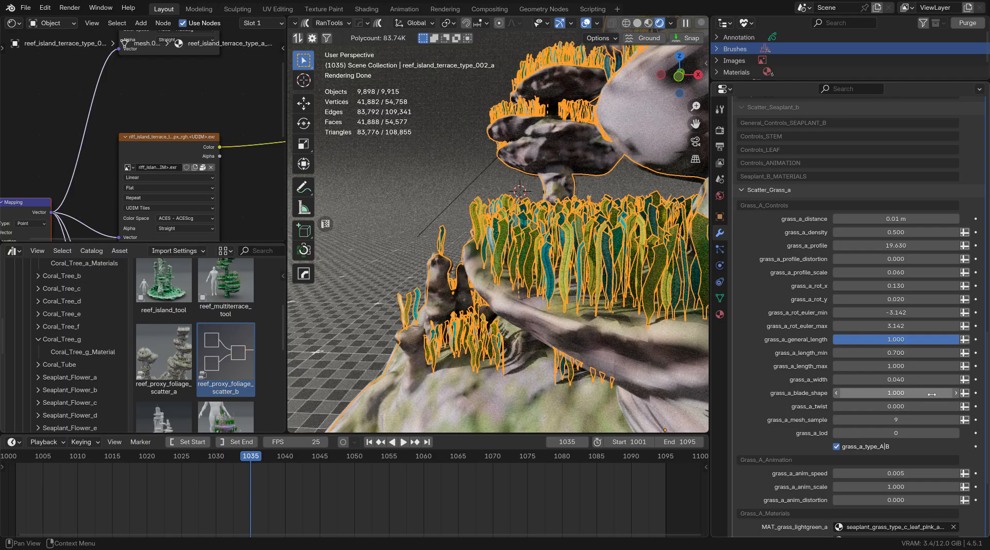
{"action": "left_click", "coordinate": [835, 447]}
{"action": "left_click", "coordinate": [836, 447]}
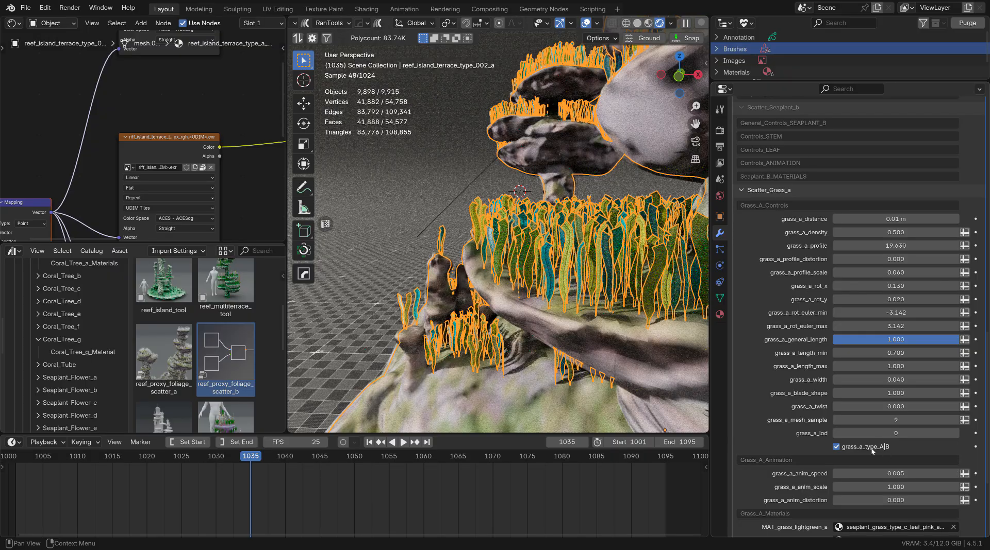
- Set grass_a_rot_y to 0.030 in the Scatter_Grass_a controls and leave grass_a_rot_euler_min as it is
{"action": "scroll", "coordinate": [889, 261], "scroll_direction": "up", "scroll_amount": 4}
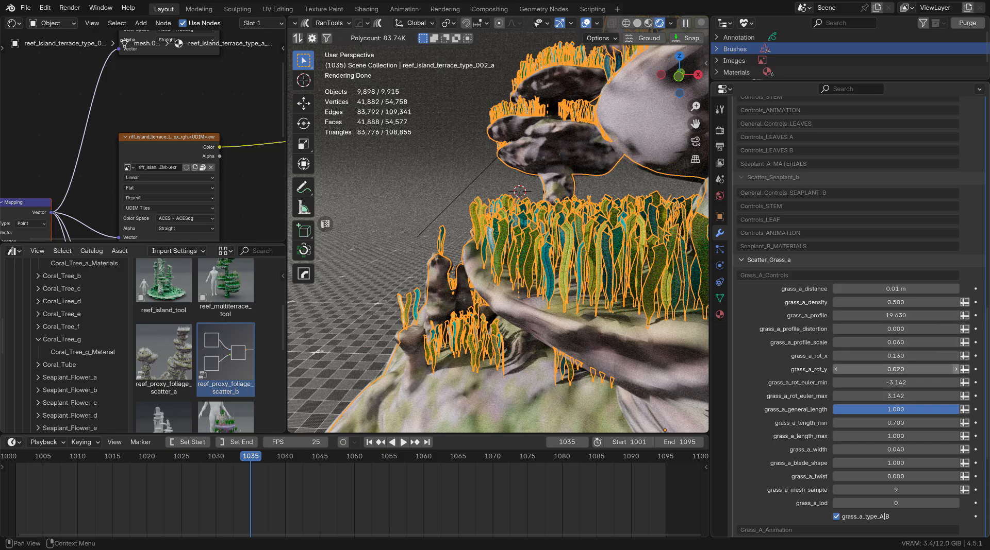
{"action": "left_click", "coordinate": [956, 370]}
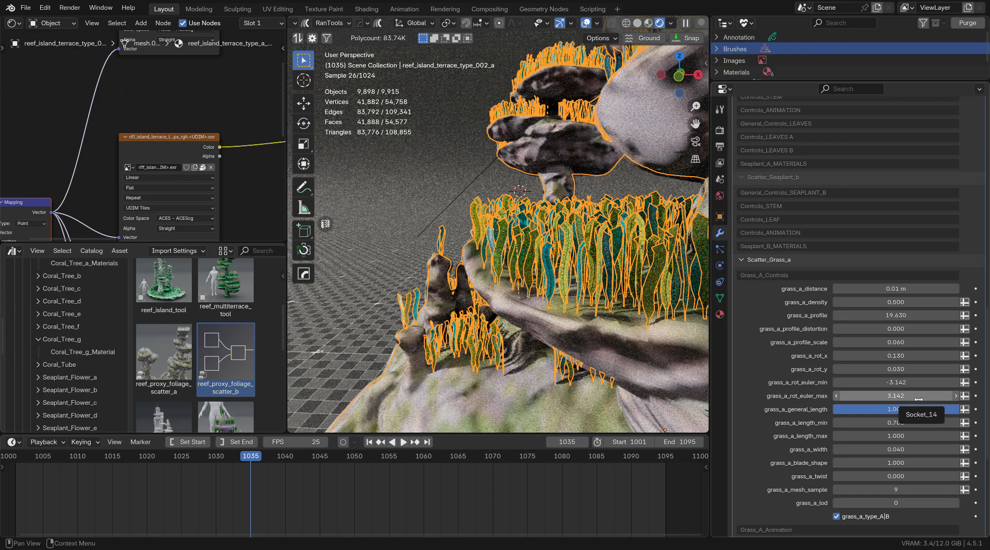
{"action": "left_click", "coordinate": [916, 383]}
{"action": "key", "text": "Return"}
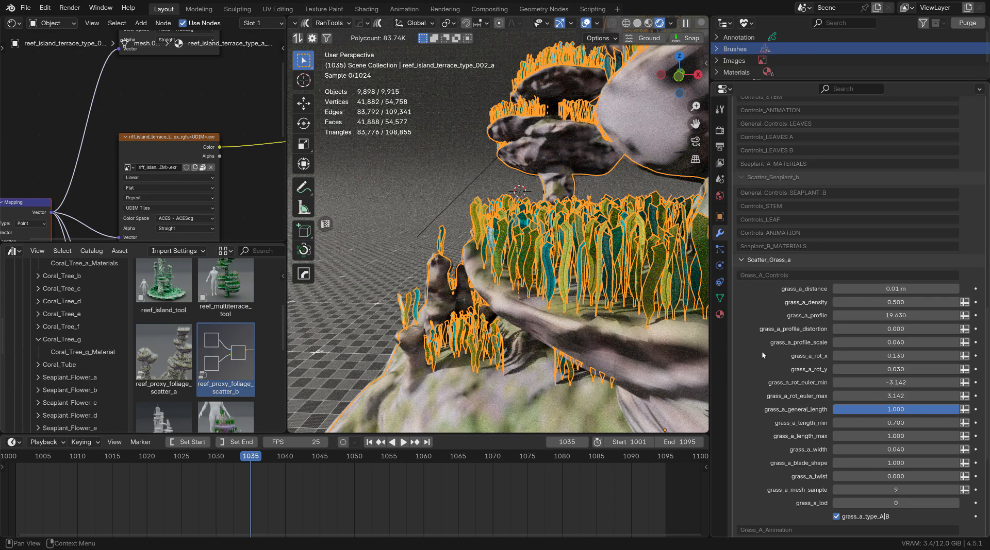
- Set grass_a_length_min to 0.01 and check the varied blade lengths on the terrace ledge
{"action": "scroll", "coordinate": [888, 426], "scroll_direction": "down", "scroll_amount": 3}
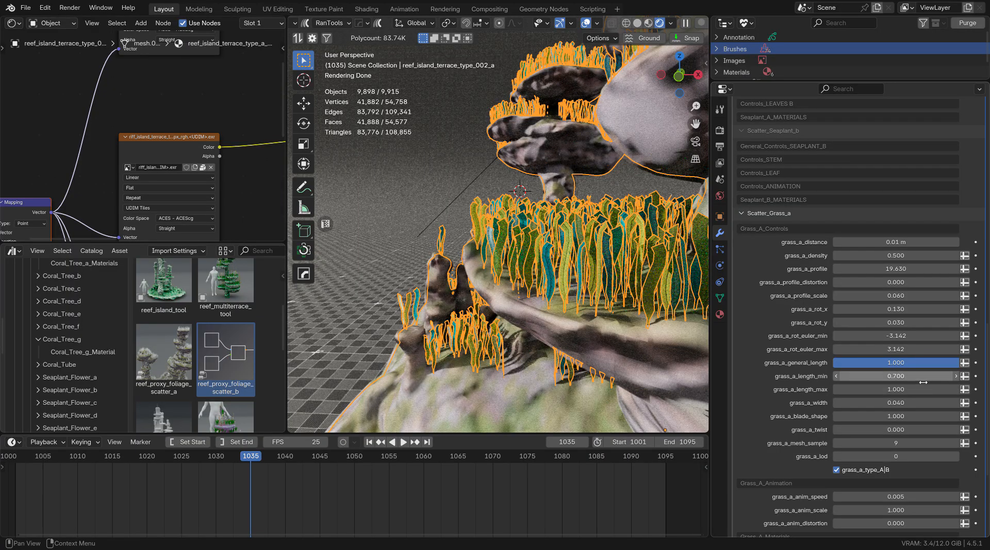
{"action": "left_click", "coordinate": [836, 377]}
{"action": "left_click", "coordinate": [836, 377]}
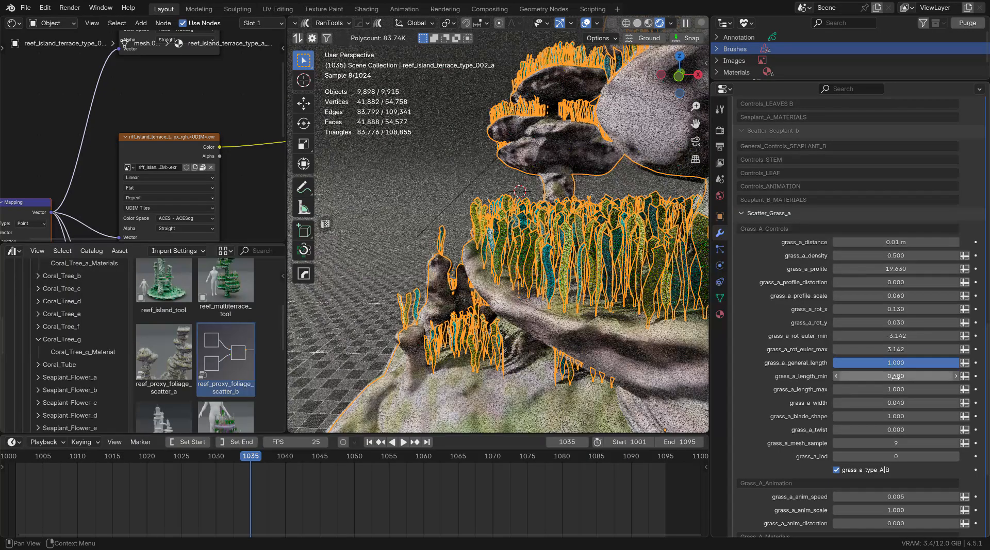
{"action": "left_click", "coordinate": [895, 379]}
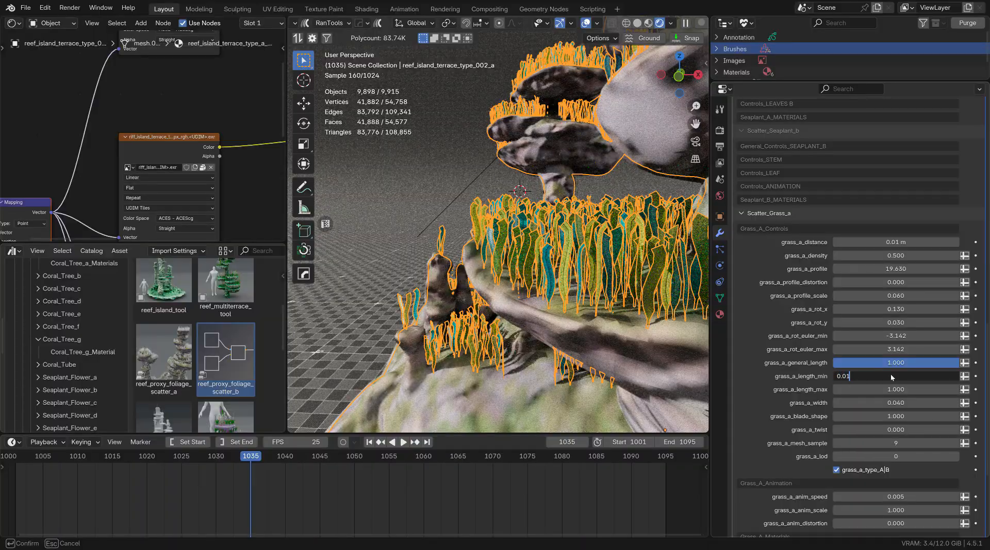
{"action": "key", "text": "Return"}
{"action": "scroll", "coordinate": [567, 225], "scroll_direction": "up", "scroll_amount": 4}
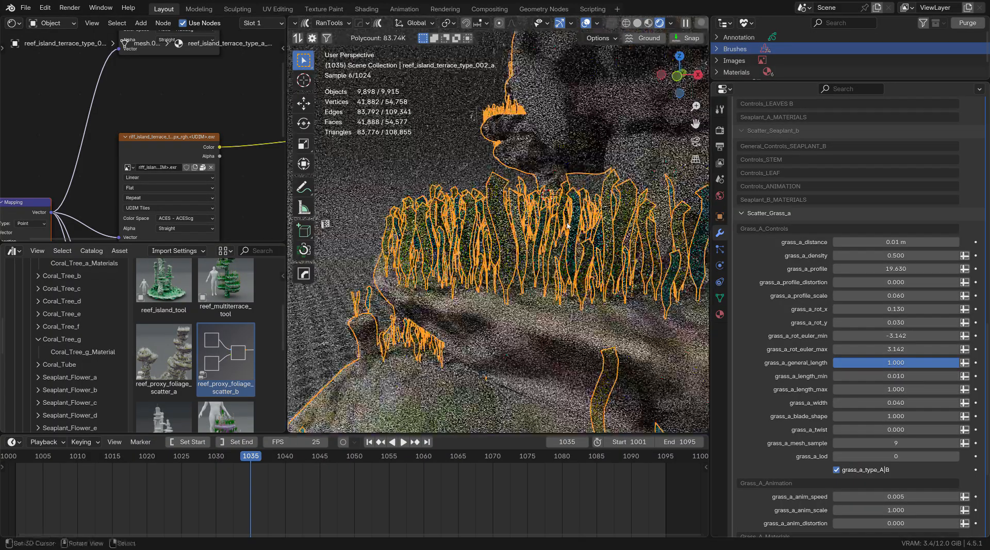
- Look over the grass on the terrace ledges and turn off grass_a_type_A|B in the Scatter_Grass_a controls
{"action": "middle_click_drag", "start_coordinate": [567, 225], "coordinate": [576, 204]}
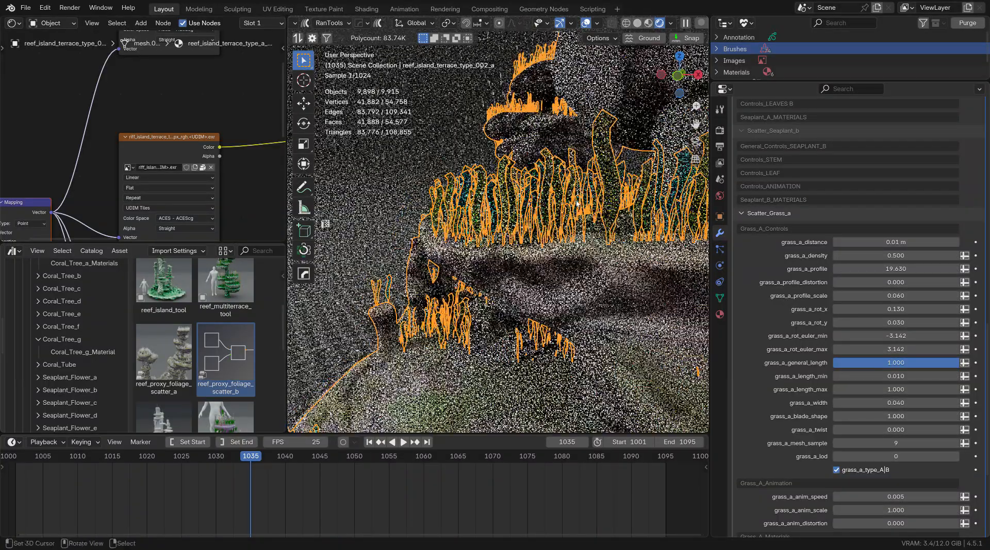
{"action": "scroll", "coordinate": [878, 406], "scroll_direction": "down", "scroll_amount": 7}
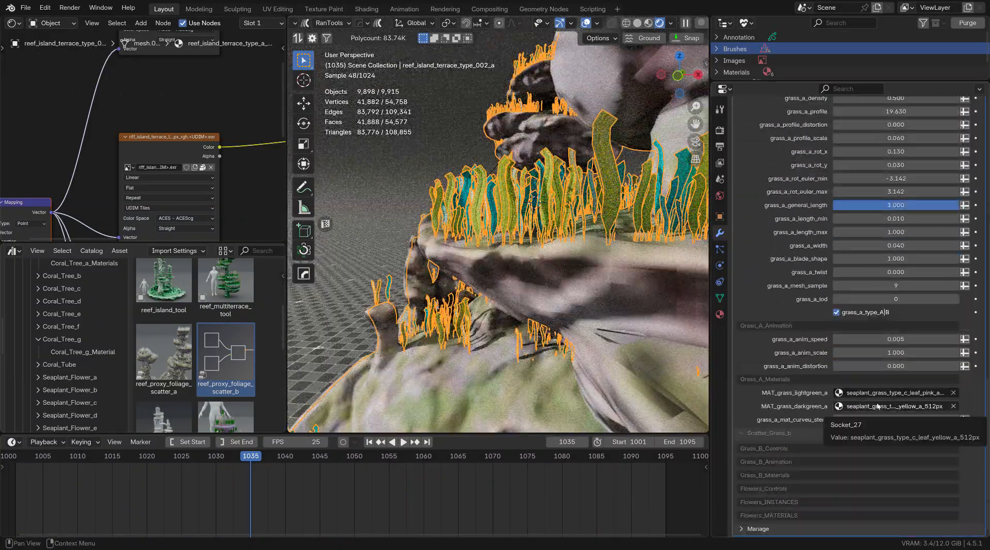
{"action": "scroll", "coordinate": [857, 368], "scroll_direction": "up", "scroll_amount": 8}
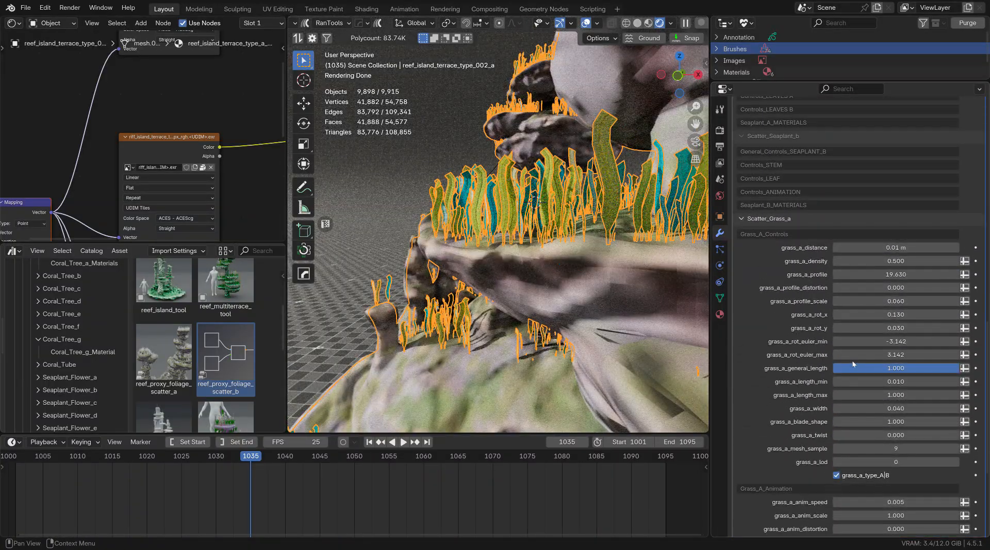
{"action": "scroll", "coordinate": [853, 364], "scroll_direction": "up", "scroll_amount": 7}
{"action": "scroll", "coordinate": [852, 361], "scroll_direction": "down", "scroll_amount": 12}
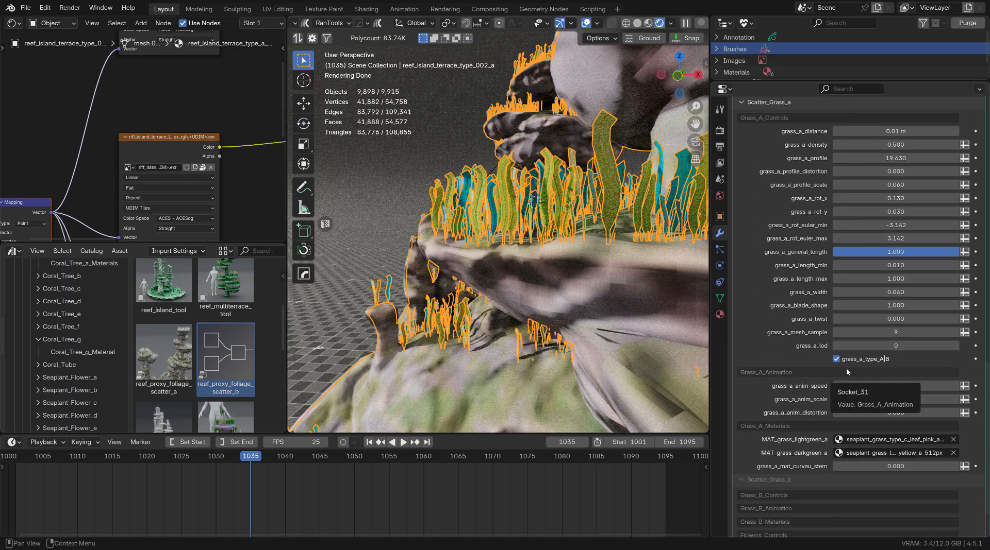
{"action": "scroll", "coordinate": [846, 368], "scroll_direction": "down", "scroll_amount": 2}
{"action": "left_click", "coordinate": [836, 313]}
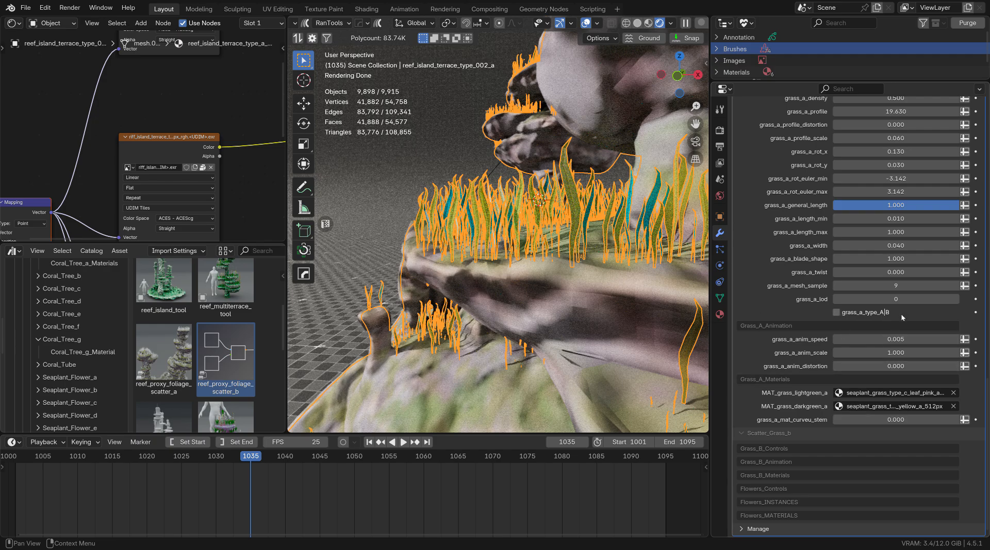
- Set grass_a_lod to 1 and lower grass_a_mesh_sample to 6
{"action": "left_click", "coordinate": [955, 300]}
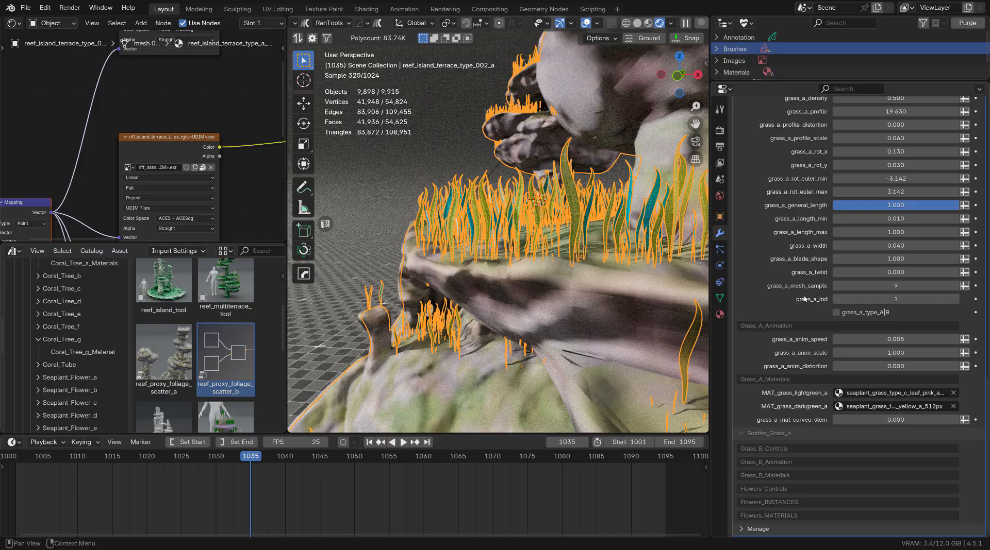
{"action": "left_click", "coordinate": [837, 286]}
{"action": "left_click", "coordinate": [837, 286]}
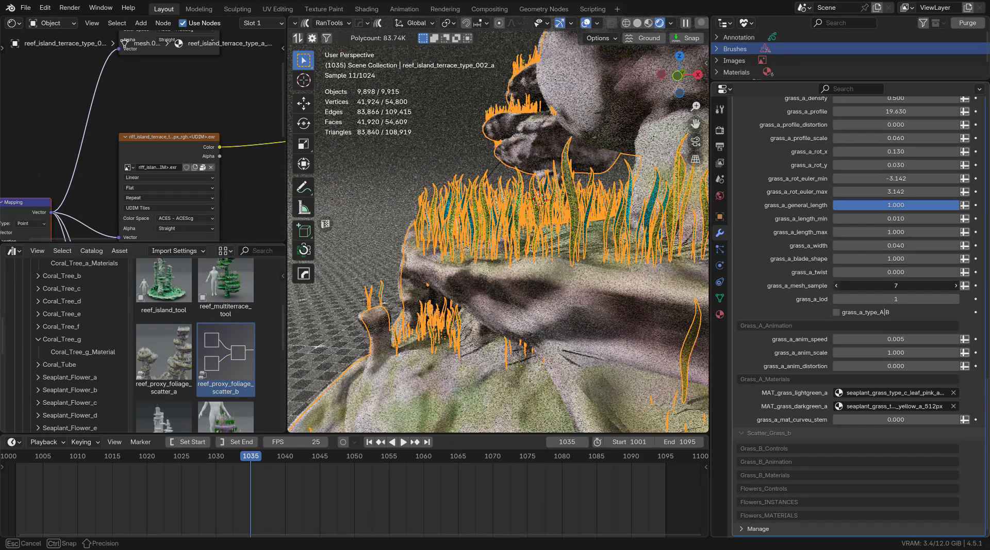
{"action": "left_click", "coordinate": [837, 284]}
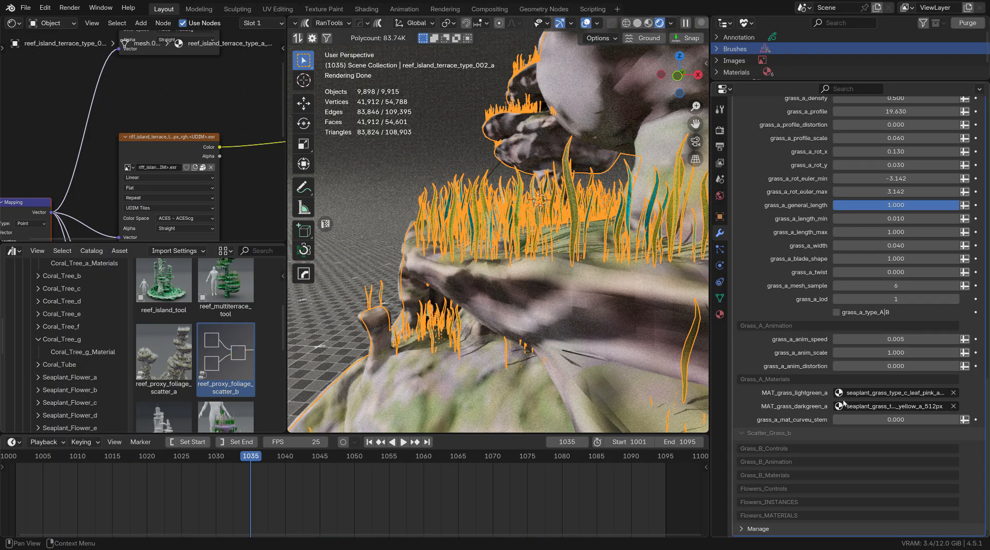
- Try grass_a_mat_curveu_stem at 1.000 and settle it at 0.020 in the Grass_A_Materials
{"action": "left_click", "coordinate": [897, 420]}
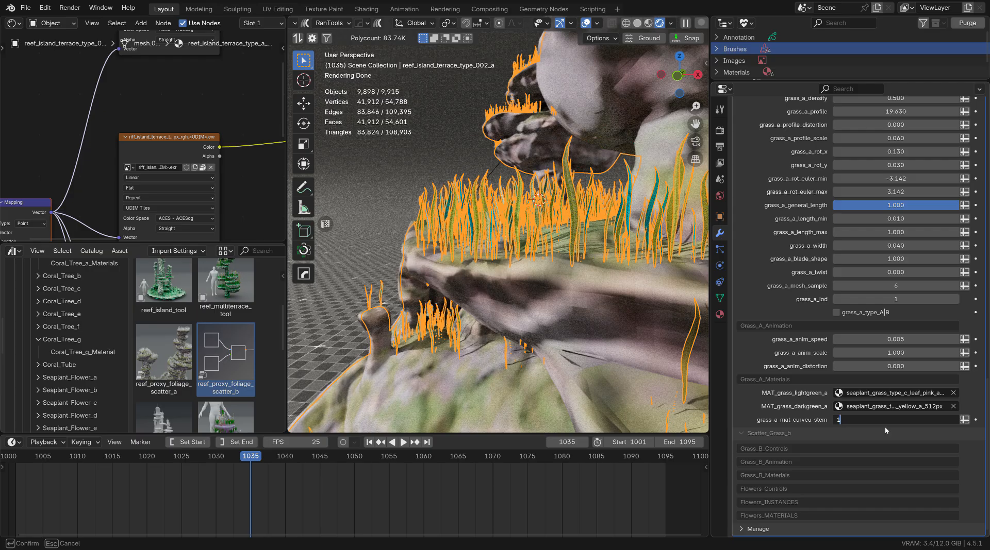
{"action": "key", "text": "Return"}
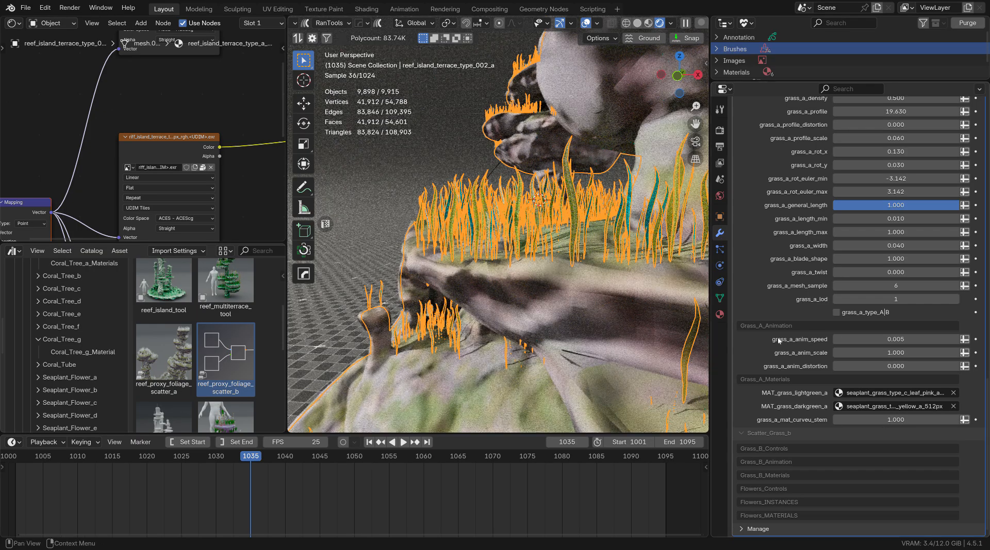
{"action": "left_click_drag", "start_coordinate": [906, 426], "coordinate": [906, 426]}
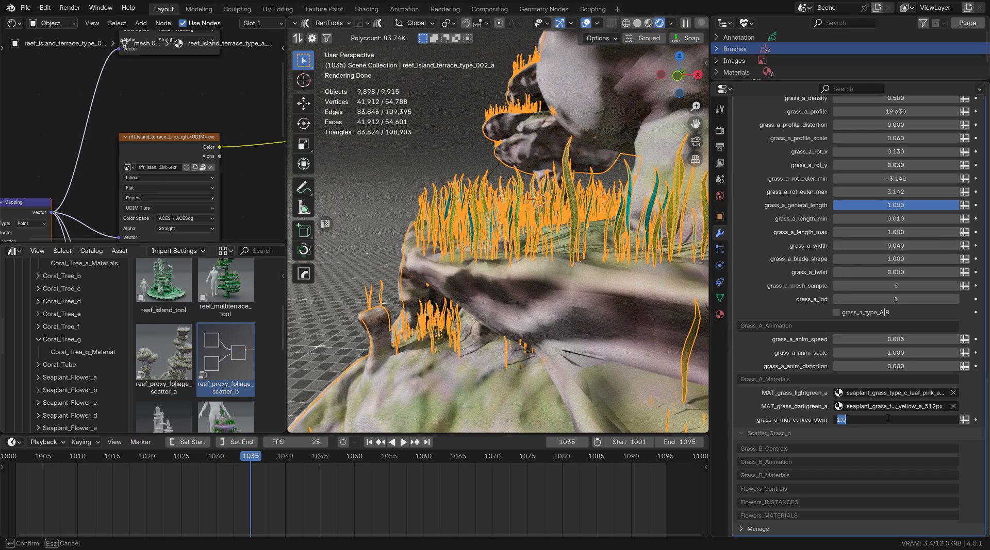
{"action": "type", "text": "0.0"}
{"action": "key", "text": "Return"}
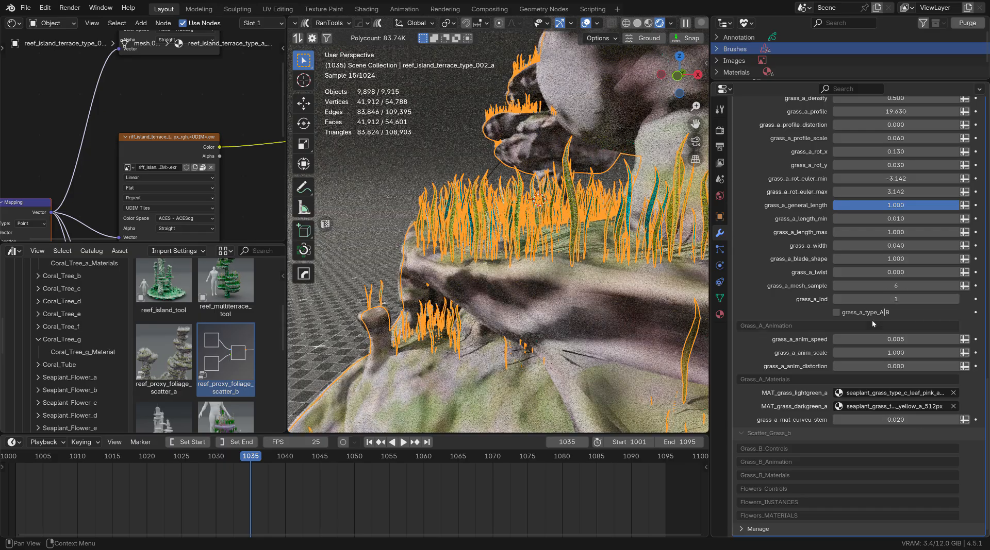
- Switch the MENU of reef_proxy_foliage_scatter_b to Grass Type B
{"action": "scroll", "coordinate": [871, 387], "scroll_direction": "up", "scroll_amount": 15}
{"action": "scroll", "coordinate": [871, 410], "scroll_direction": "up", "scroll_amount": 12}
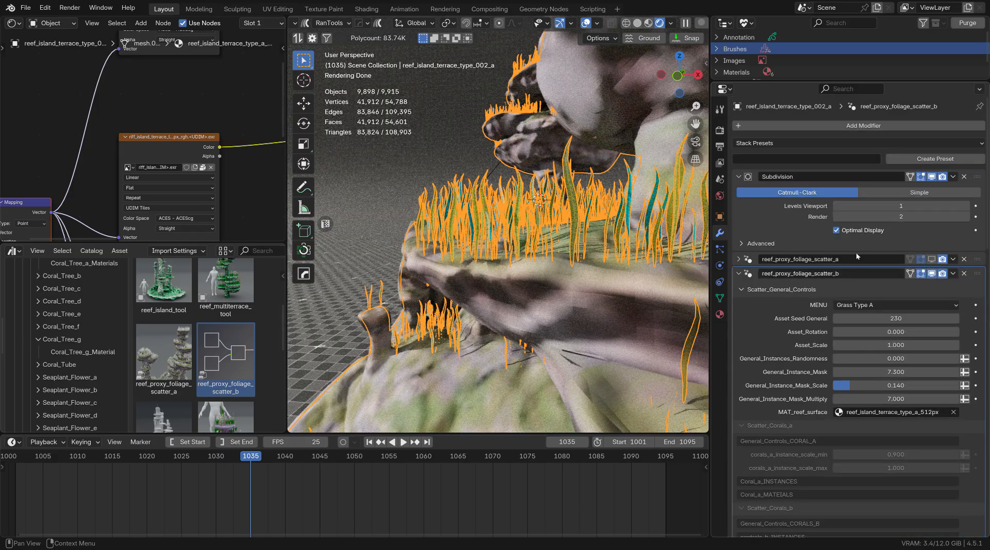
{"action": "left_click", "coordinate": [860, 306]}
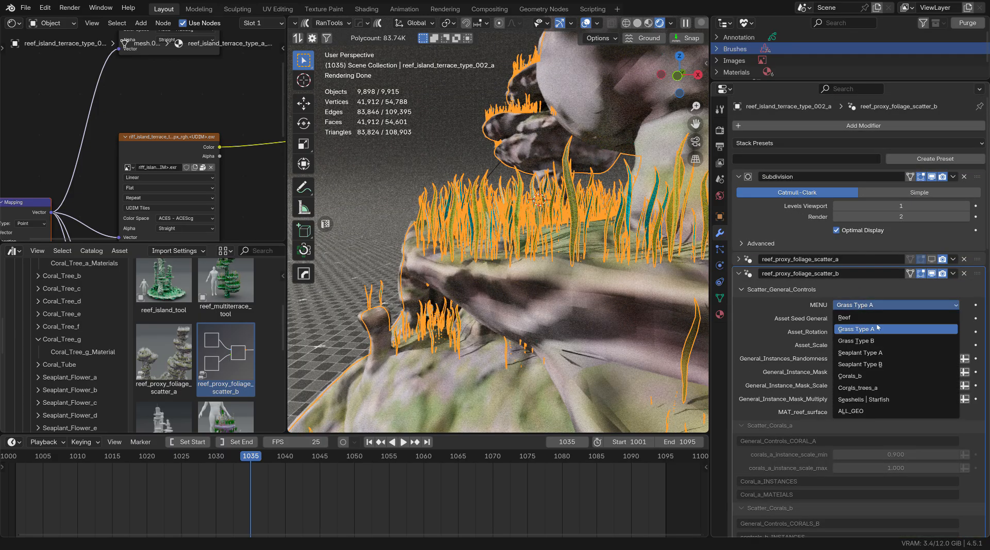
{"action": "left_click", "coordinate": [872, 341]}
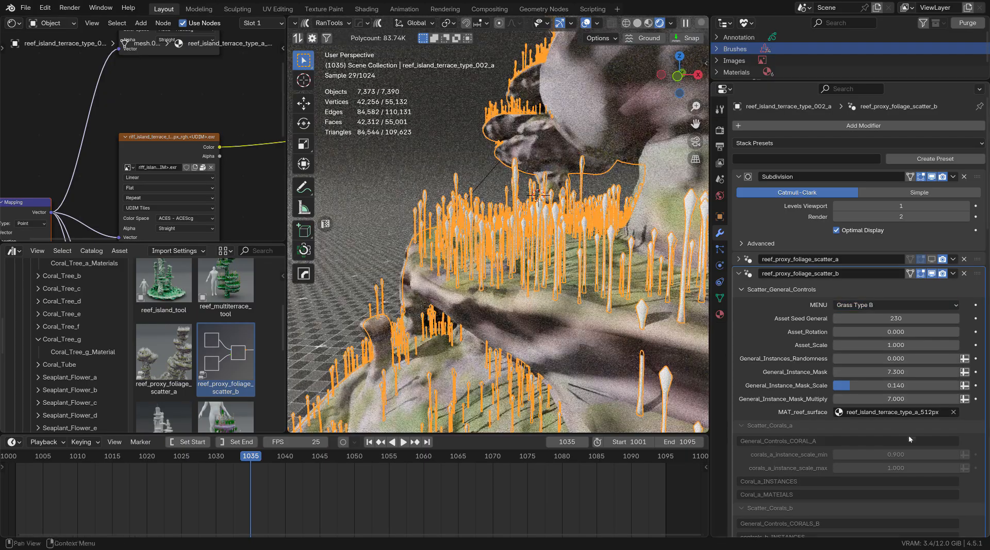
- Assign seaplant_long_stem_translucent_b_blue to the first two MAT_seaplant_stem_translucent slots of Grass_B_Materials
{"action": "scroll", "coordinate": [866, 433], "scroll_direction": "down", "scroll_amount": 20}
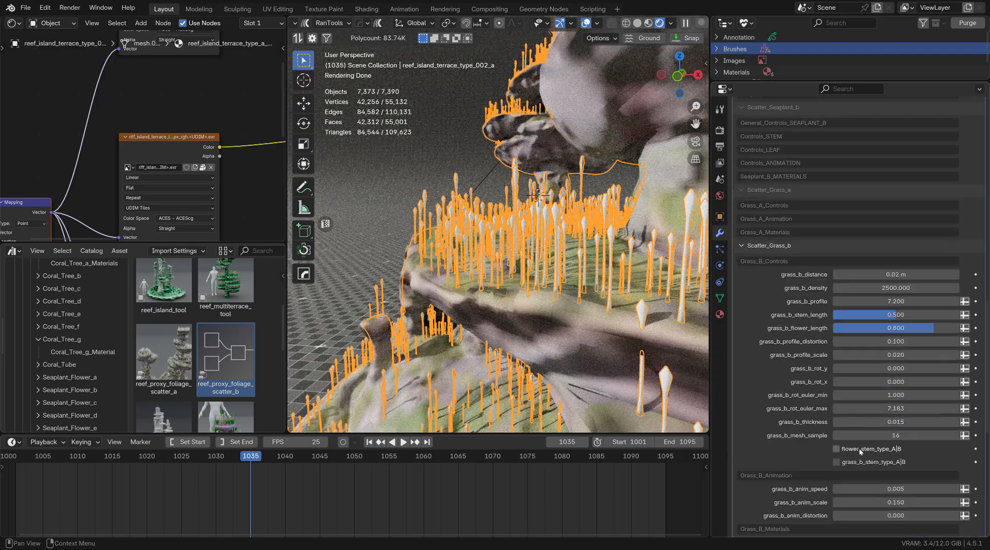
{"action": "scroll", "coordinate": [859, 449], "scroll_direction": "down", "scroll_amount": 8}
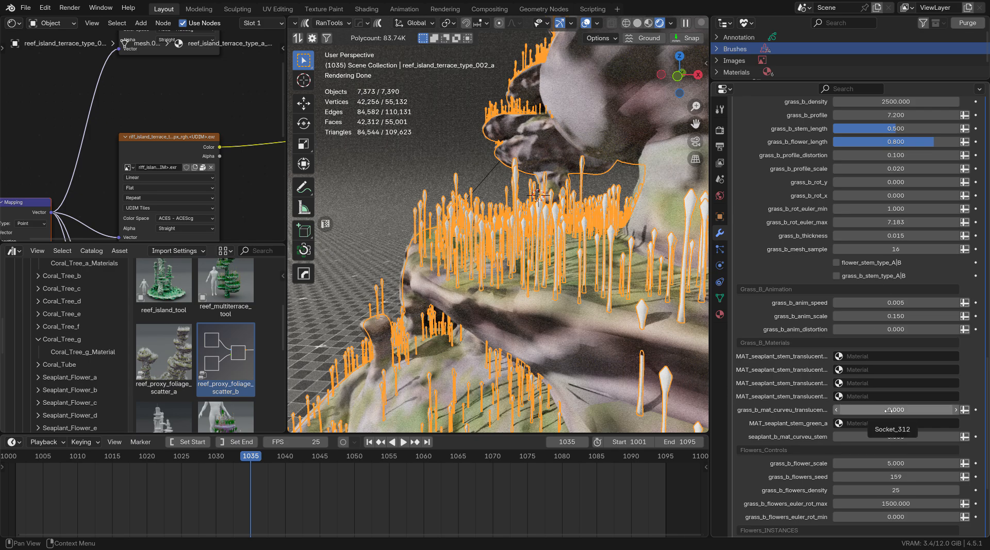
{"action": "left_click", "coordinate": [875, 359]}
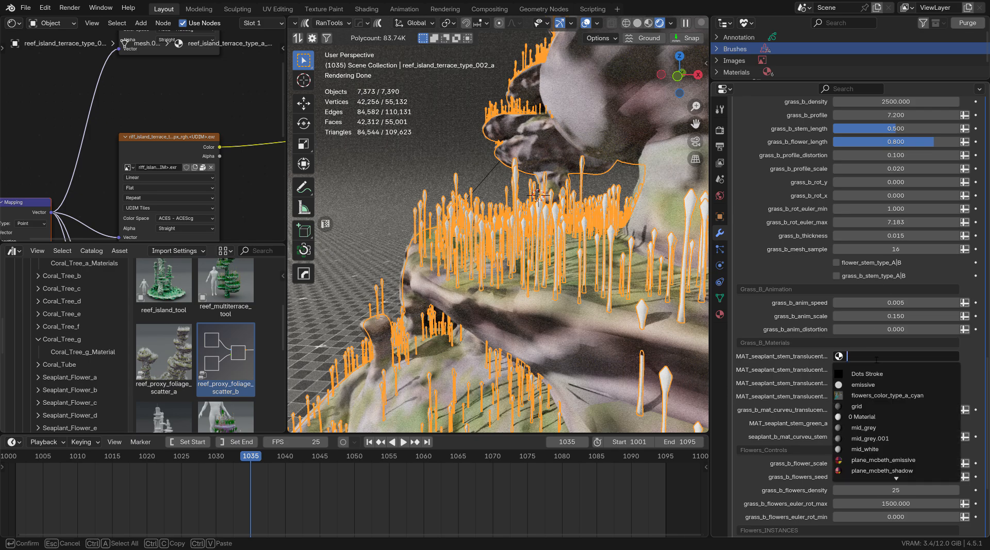
{"action": "type", "text": "stem"}
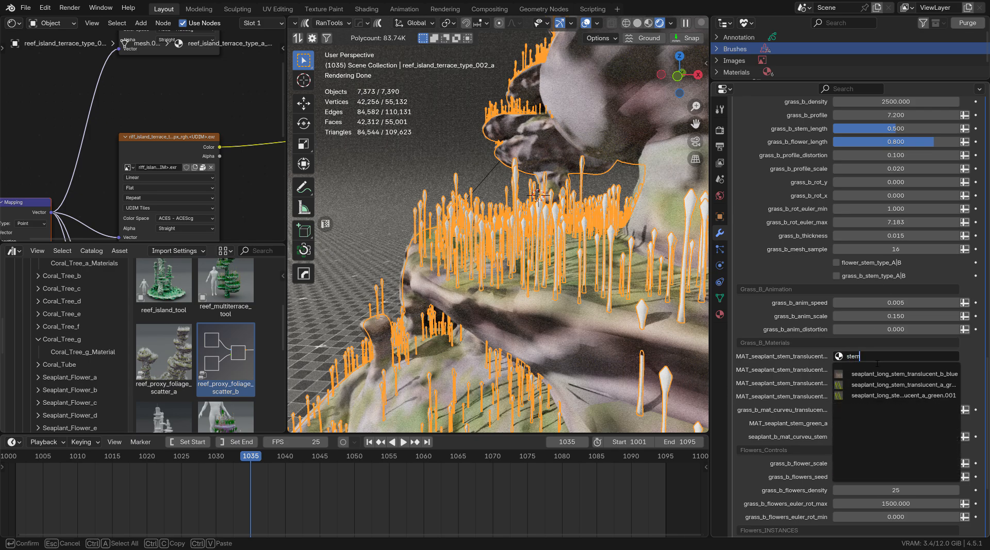
{"action": "left_click", "coordinate": [861, 375]}
{"action": "left_click", "coordinate": [861, 370]}
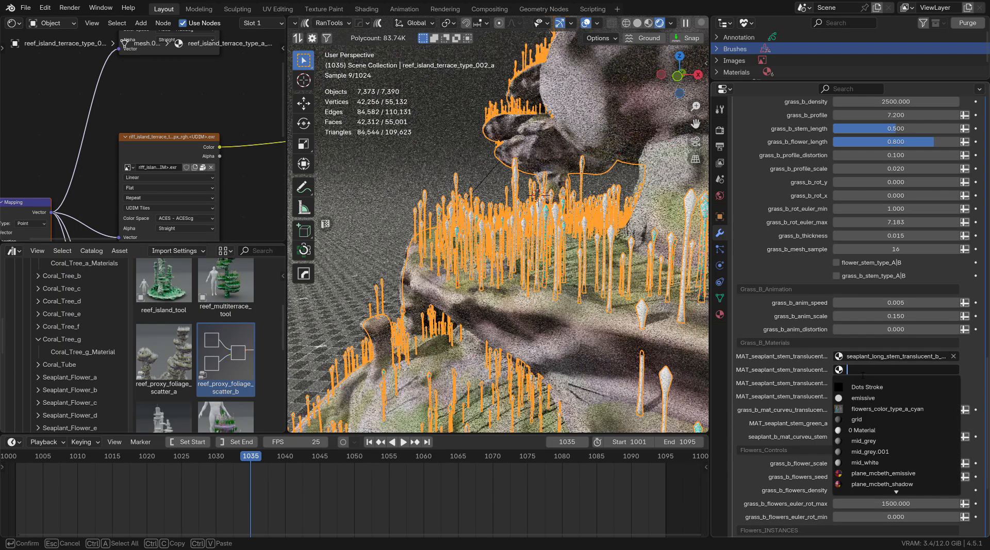
{"action": "type", "text": "stem"}
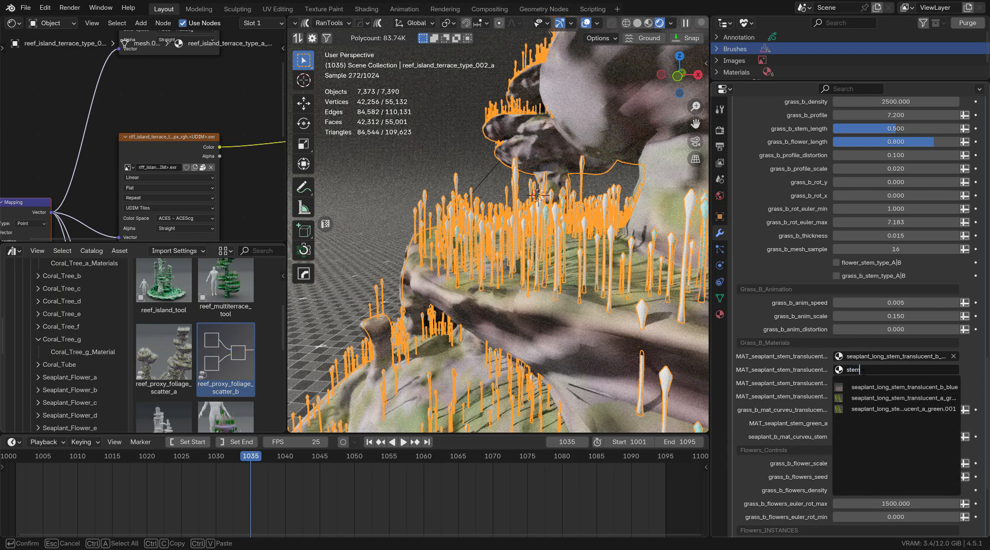
{"action": "left_click", "coordinate": [872, 387]}
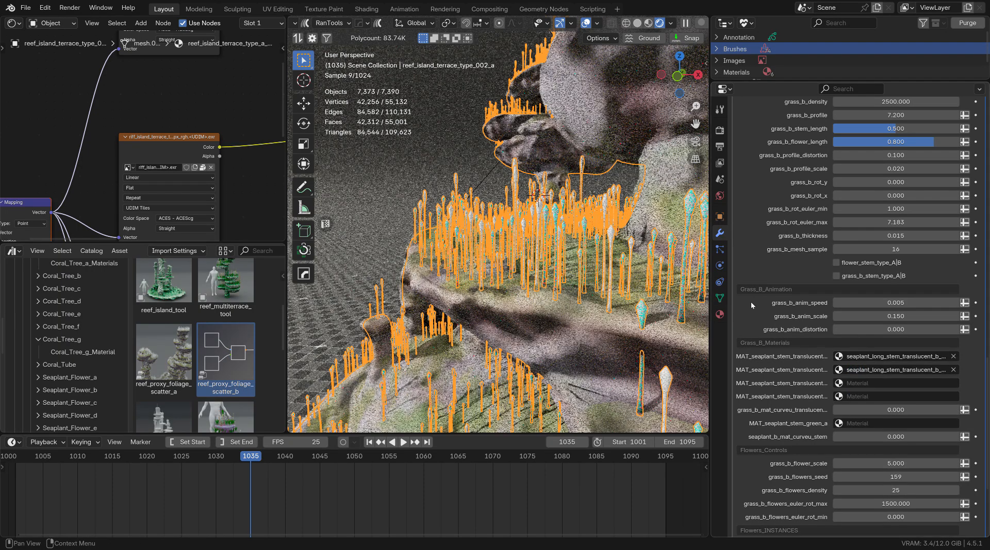
- Assign seaplant_long_stem_translucent_a_green to the third and fourth MAT_seaplant_stem_translucent slots of Grass_B_Materials
{"action": "left_click", "coordinate": [872, 385]}
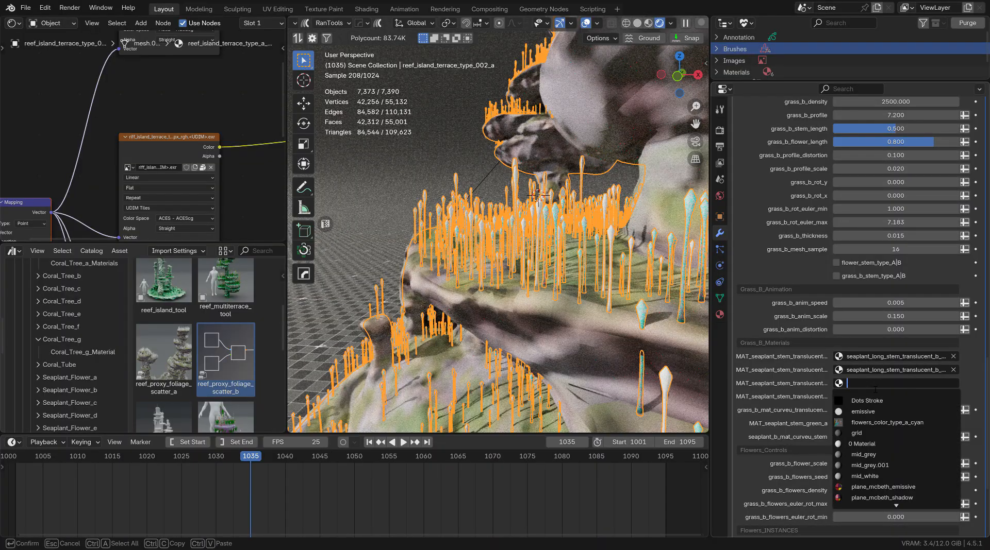
{"action": "type", "text": "stem"}
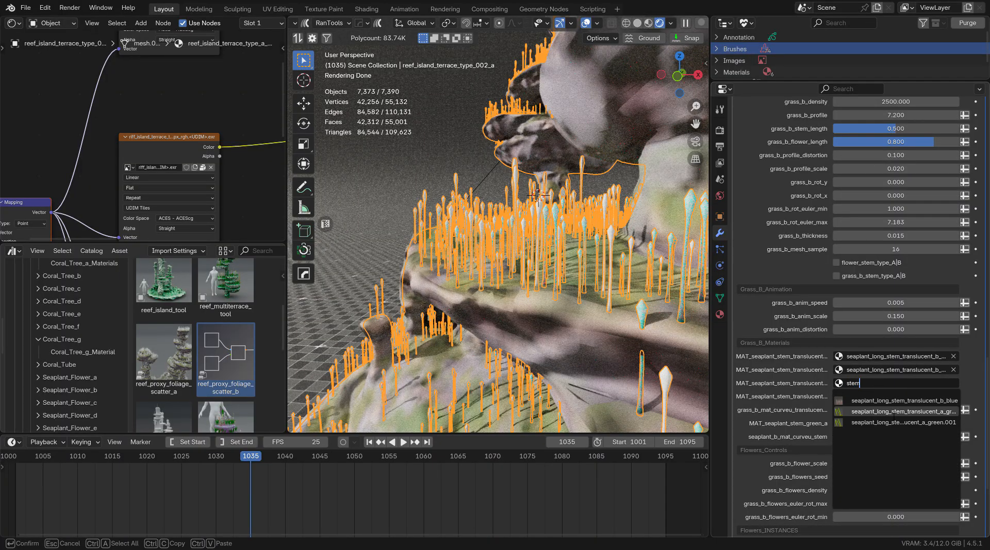
{"action": "key", "text": "Return"}
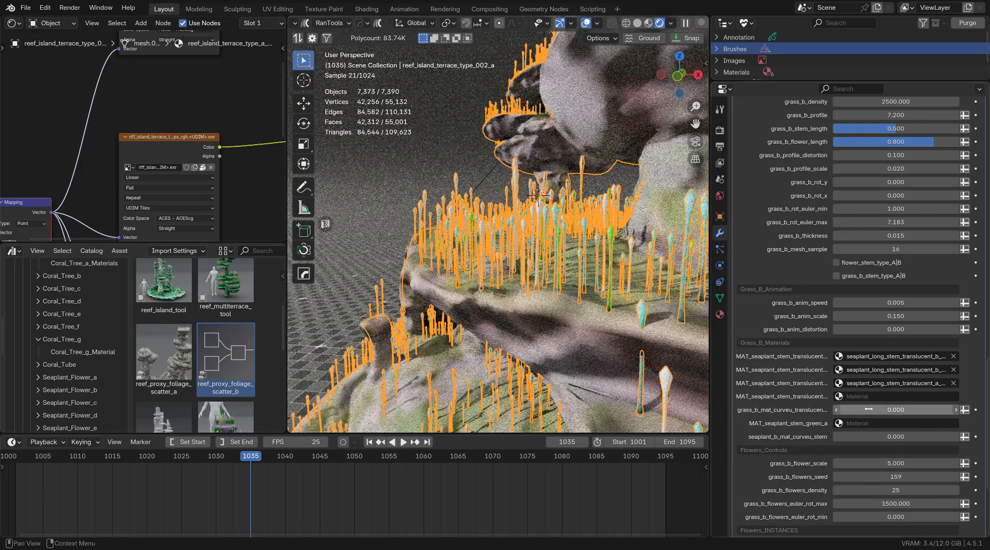
{"action": "left_click", "coordinate": [865, 398]}
{"action": "type", "text": "stem"}
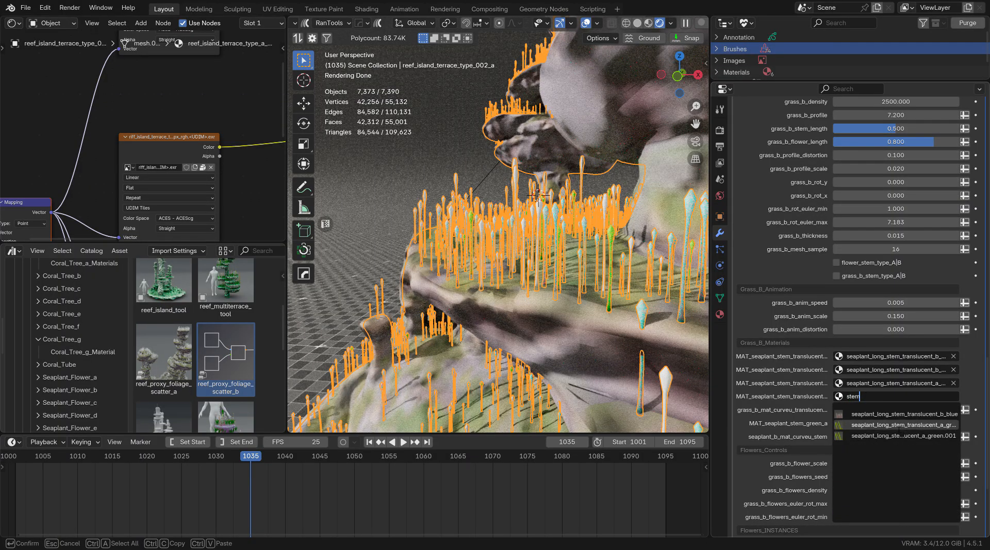
{"action": "left_click", "coordinate": [887, 425]}
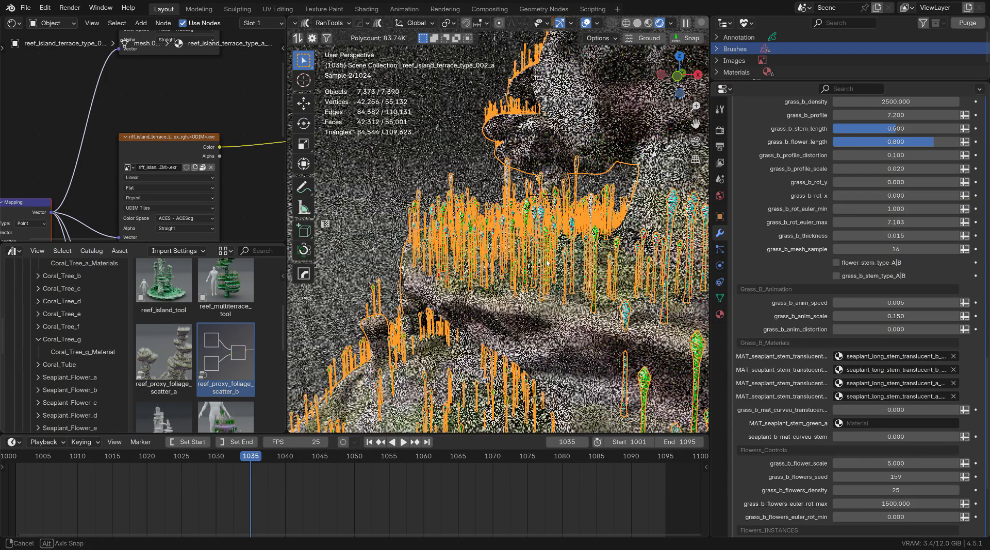
- Select the lookdev grid to inspect the Grass Type B stems without outlines, and reselect the reef terrace
{"action": "middle_click_drag", "start_coordinate": [459, 273], "coordinate": [611, 317]}
{"action": "left_click", "coordinate": [611, 317]}
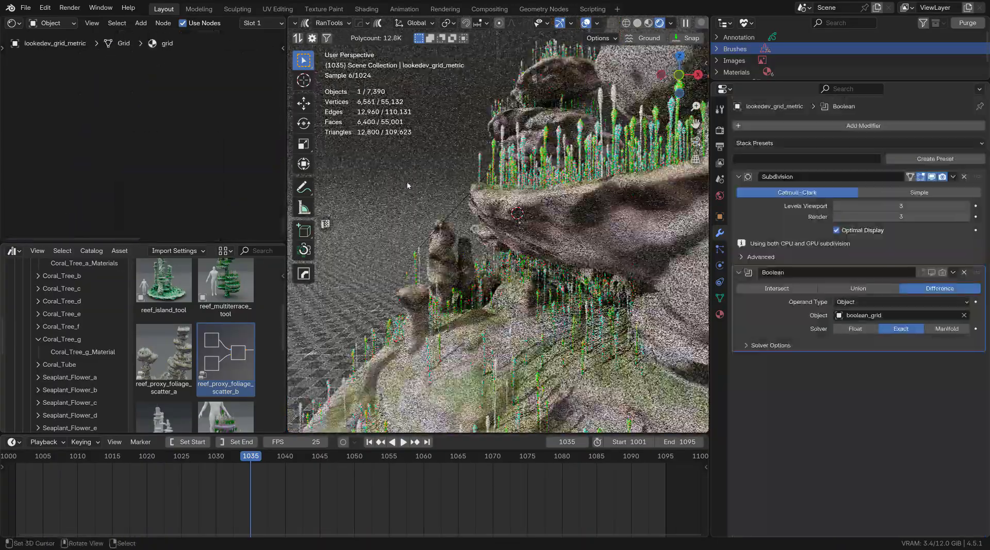
{"action": "middle_click_drag", "start_coordinate": [545, 284], "coordinate": [621, 278]}
{"action": "left_click", "coordinate": [622, 279]}
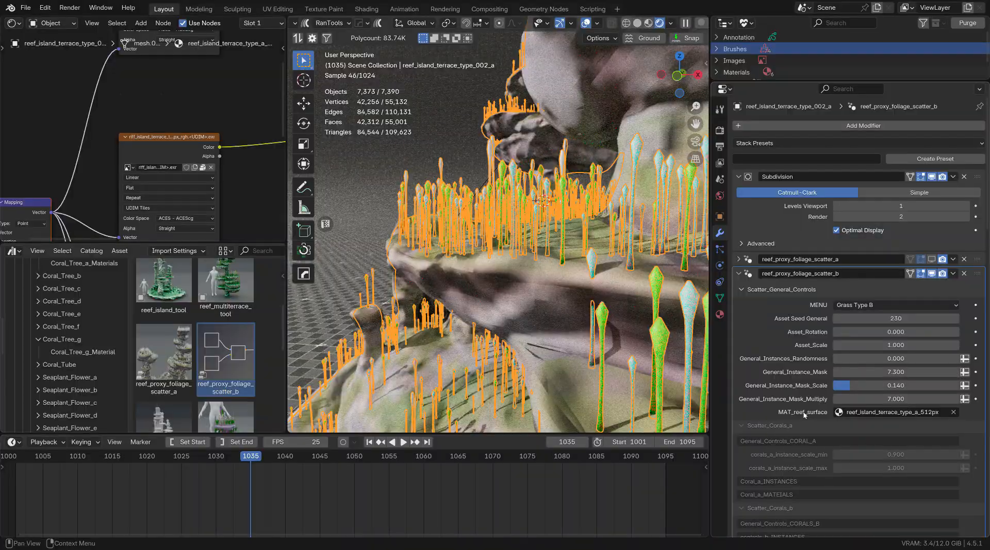
- Switch the MENU of reef_proxy_foliage_scatter_b to Seaplant Type A, view the plants on the terrace and bring up the Scatter_Seaplant_a controls
{"action": "scroll", "coordinate": [803, 417], "scroll_direction": "down", "scroll_amount": 8}
{"action": "scroll", "coordinate": [808, 415], "scroll_direction": "up", "scroll_amount": 5}
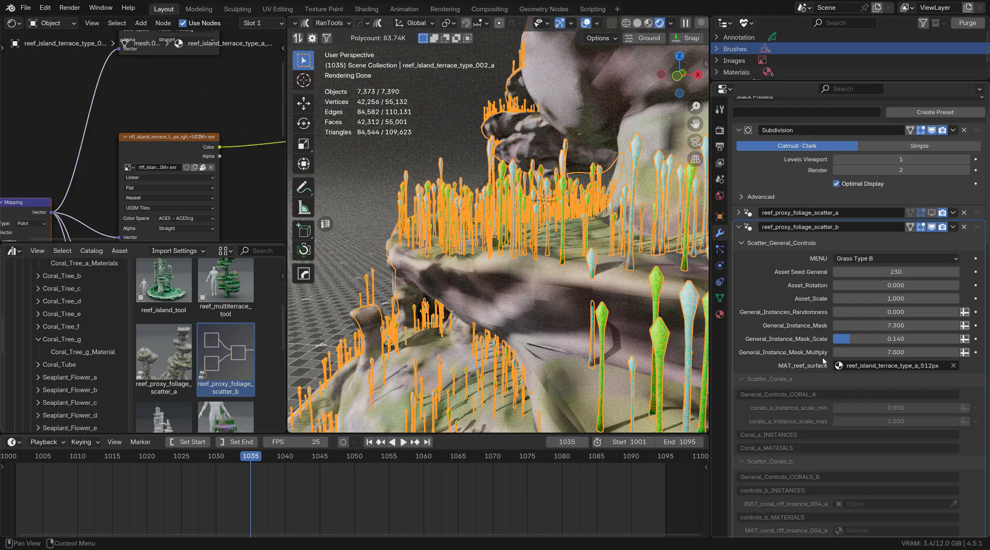
{"action": "scroll", "coordinate": [518, 237], "scroll_direction": "down", "scroll_amount": 6}
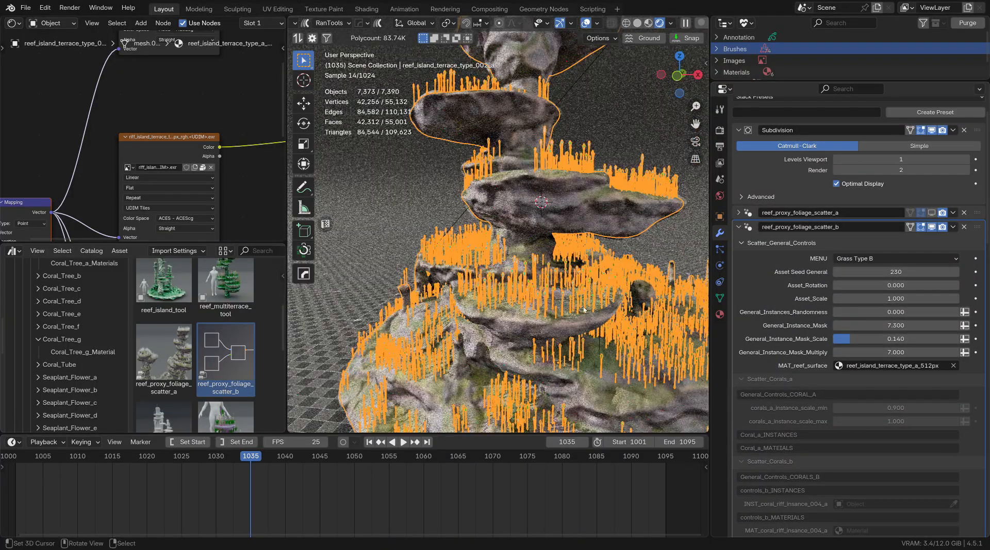
{"action": "left_click", "coordinate": [876, 258]}
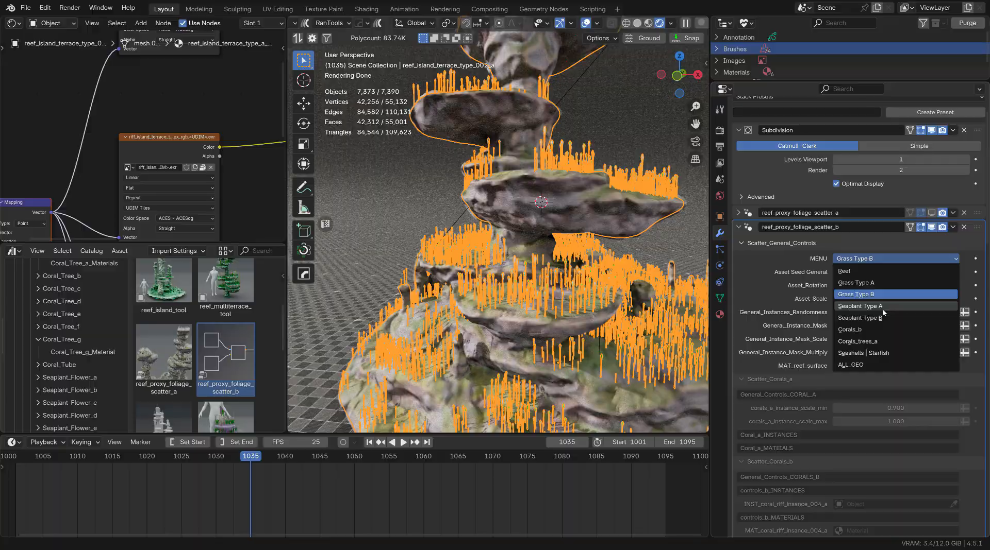
{"action": "left_click", "coordinate": [872, 289]}
{"action": "middle_click_drag", "start_coordinate": [470, 277], "coordinate": [533, 156]}
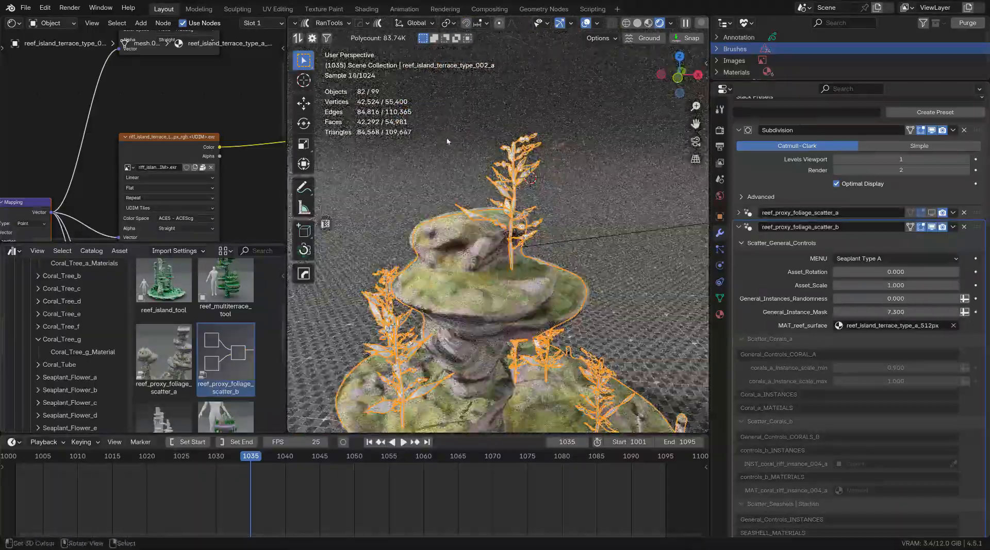
{"action": "right_click", "coordinate": [532, 156]}
{"action": "right_click", "coordinate": [514, 183]}
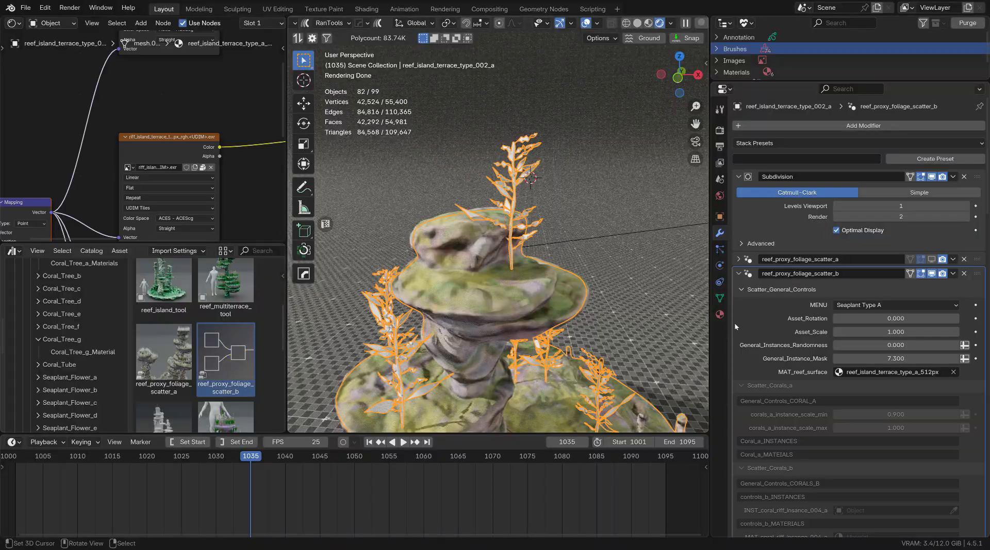
{"action": "scroll", "coordinate": [866, 381], "scroll_direction": "down", "scroll_amount": 15}
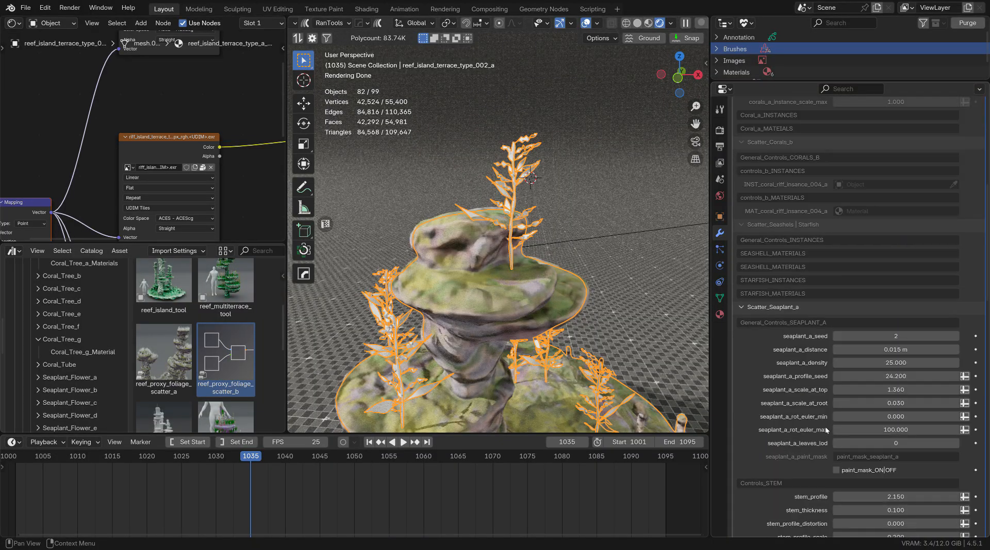
- Turn on the seaplant_a paint mask to view its effect on the scattered plants, and turn it off again
{"action": "scroll", "coordinate": [863, 402], "scroll_direction": "up", "scroll_amount": 3}
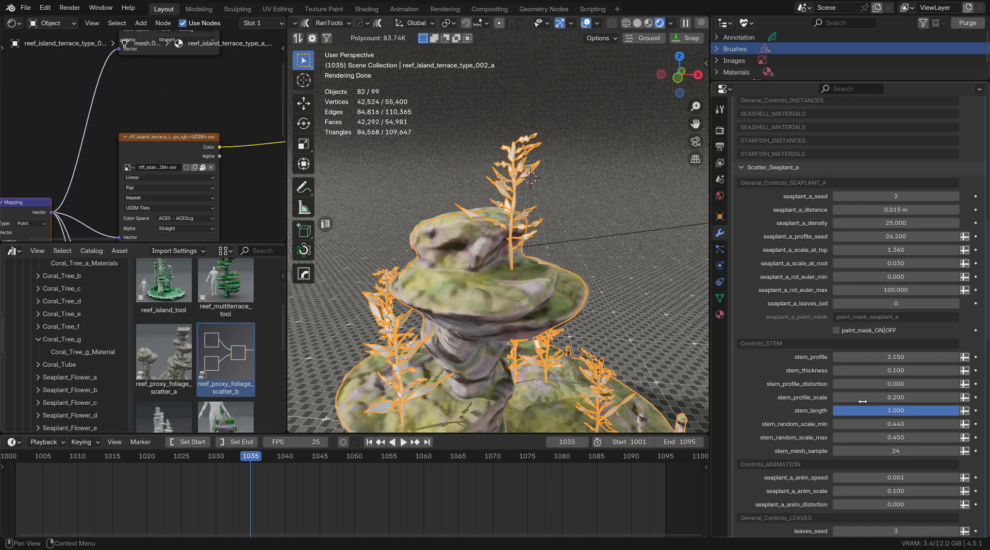
{"action": "left_click", "coordinate": [836, 331]}
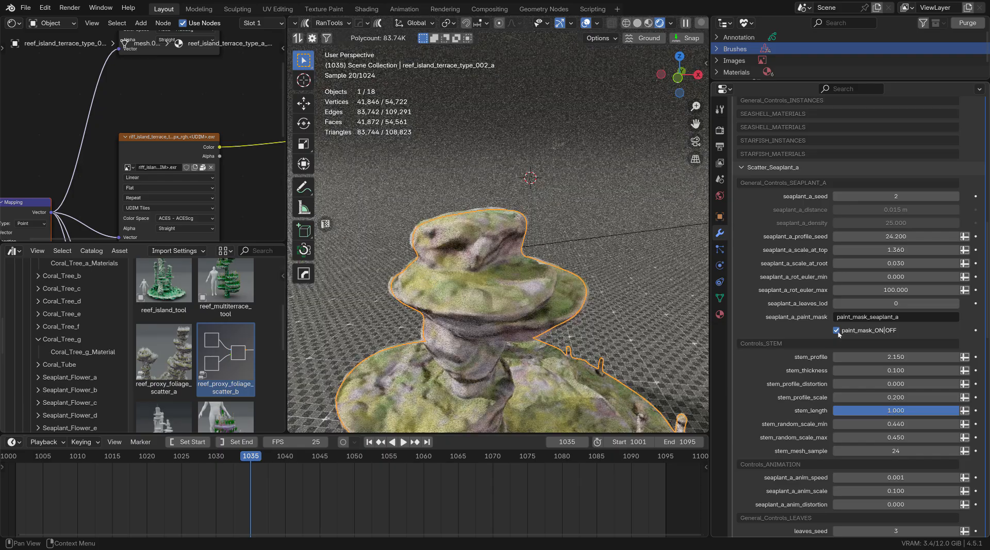
{"action": "left_click", "coordinate": [836, 331]}
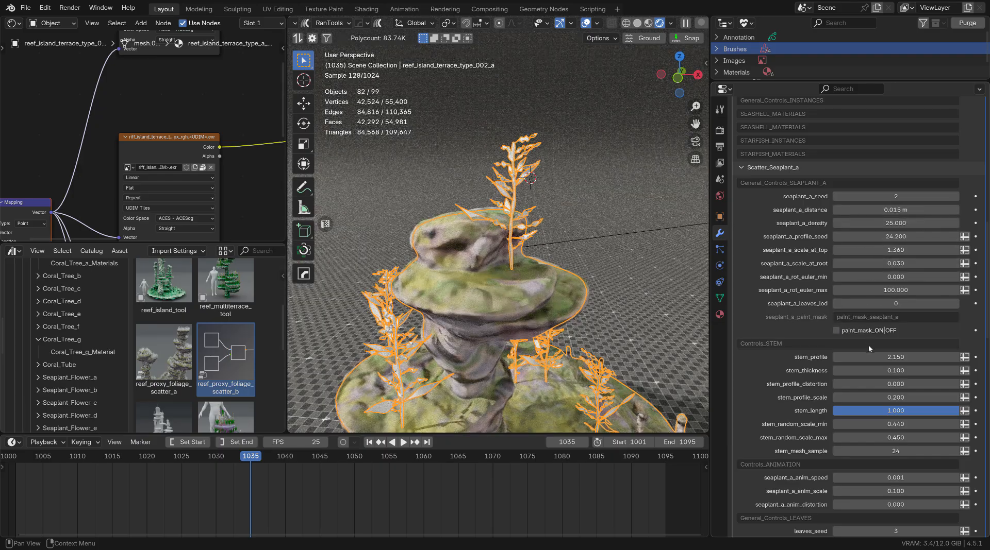
- Raise the Seaplant Type A stem_profile value to 2.170
{"action": "scroll", "coordinate": [814, 344], "scroll_direction": "down", "scroll_amount": 3}
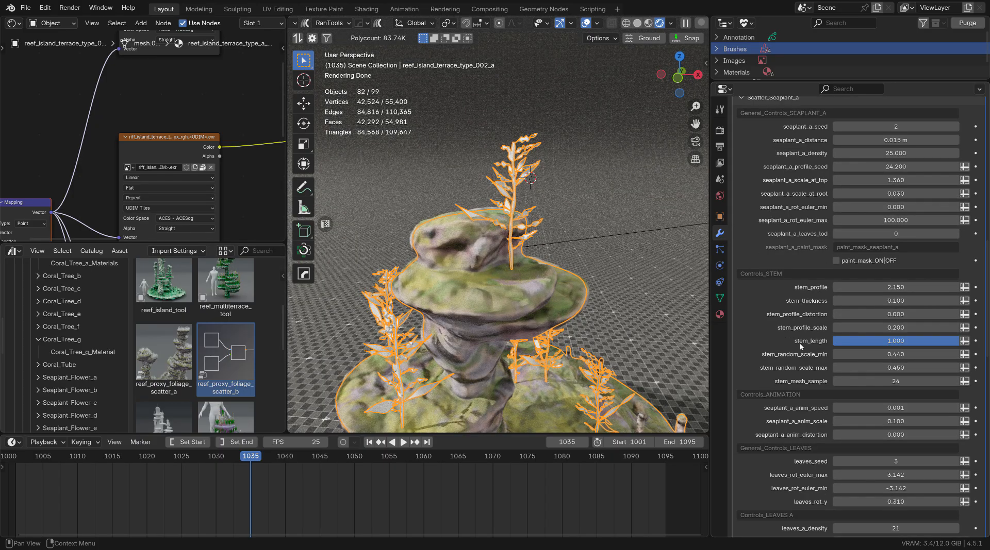
{"action": "scroll", "coordinate": [801, 347], "scroll_direction": "down", "scroll_amount": 2}
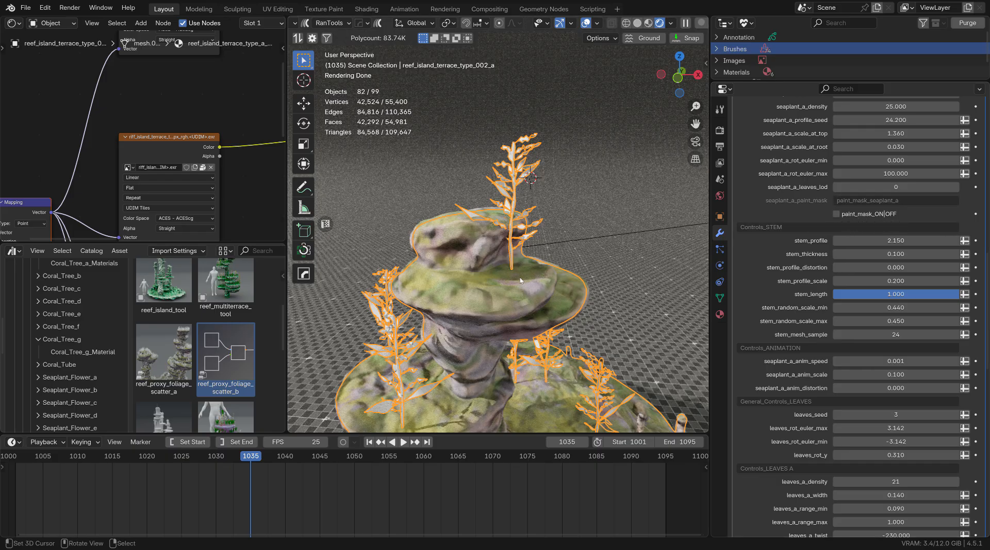
{"action": "scroll", "coordinate": [931, 199], "scroll_direction": "down", "scroll_amount": 2}
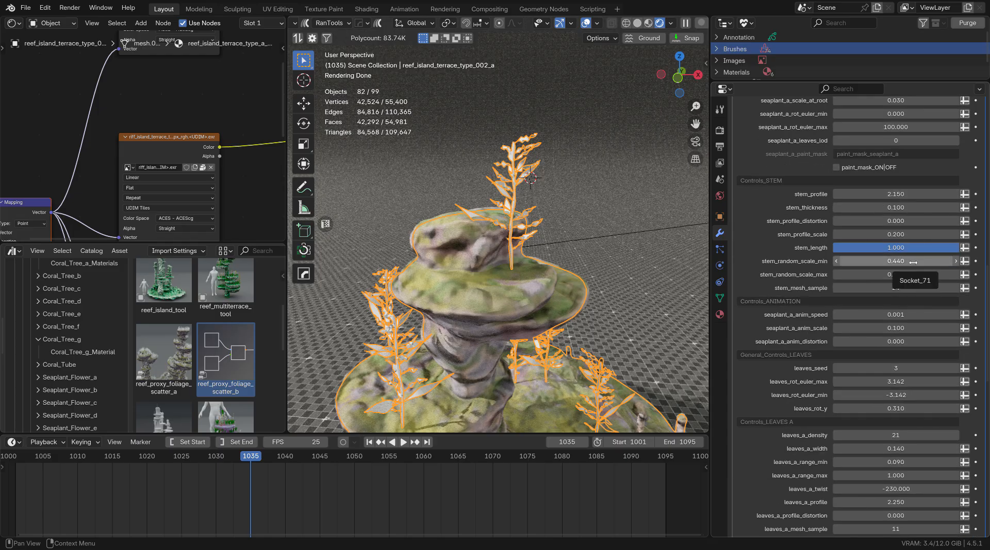
{"action": "left_click", "coordinate": [954, 195]}
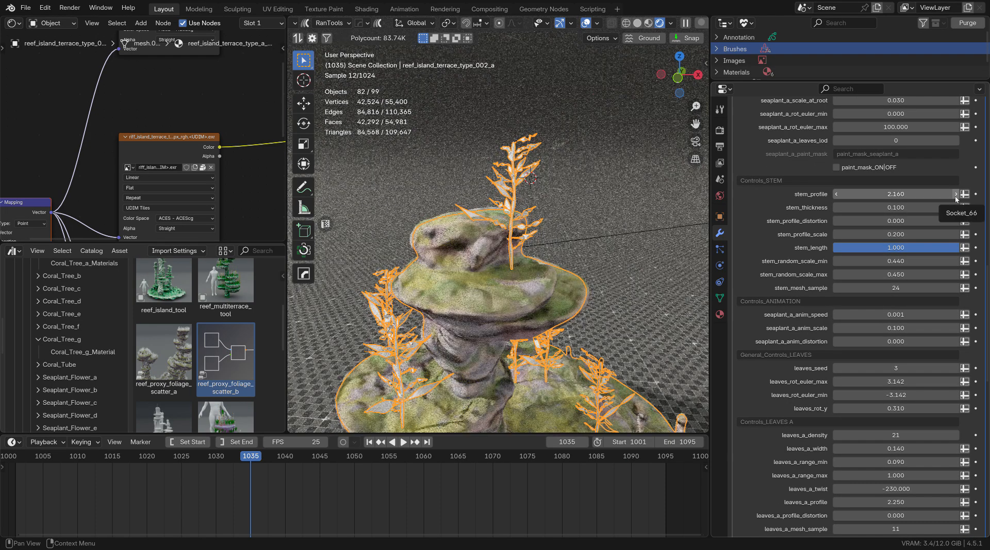
{"action": "left_click", "coordinate": [954, 195]}
- Set leaves_a_density in the LEAVES A controls to 16
{"action": "scroll", "coordinate": [871, 288], "scroll_direction": "down", "scroll_amount": 3}
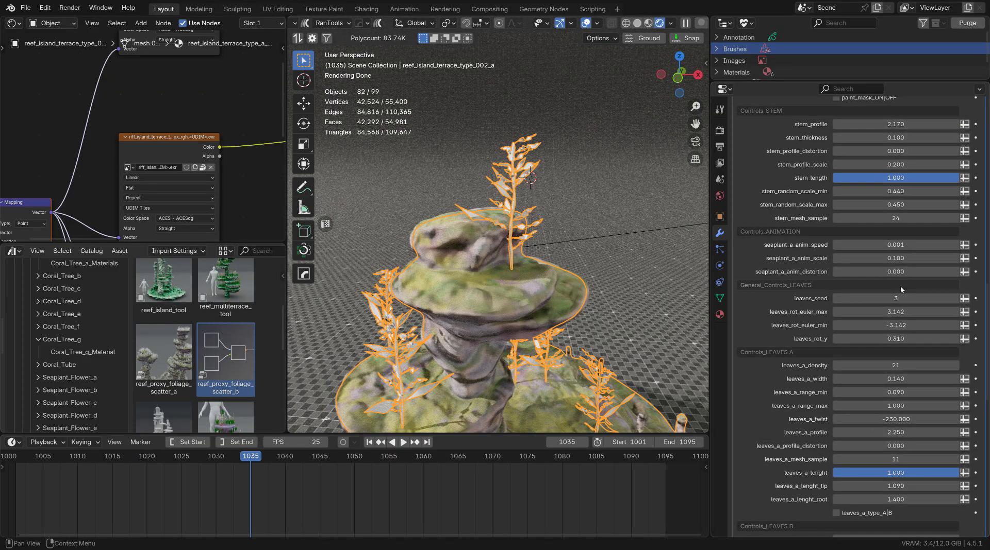
{"action": "scroll", "coordinate": [895, 279], "scroll_direction": "down", "scroll_amount": 5}
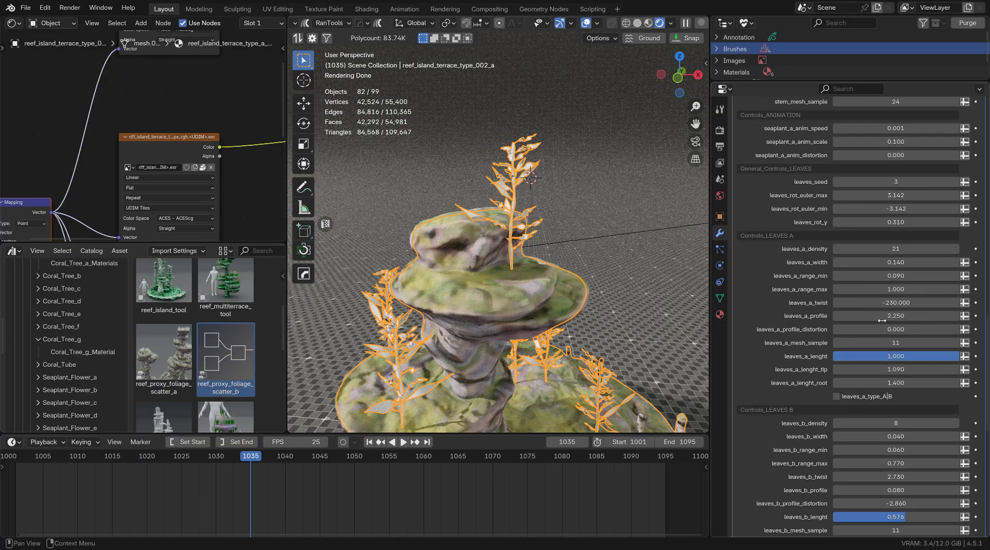
{"action": "left_click", "coordinate": [909, 249]}
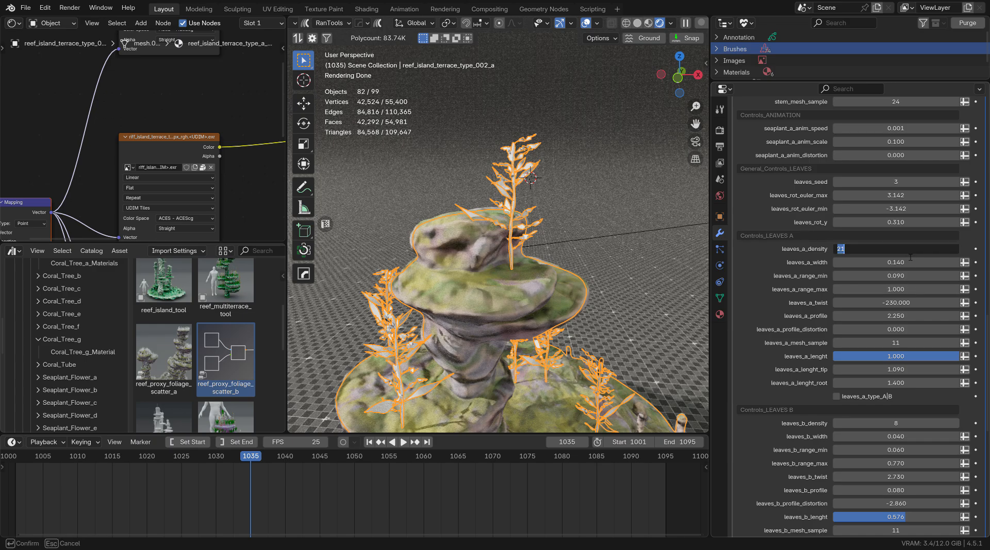
{"action": "key", "text": "Return"}
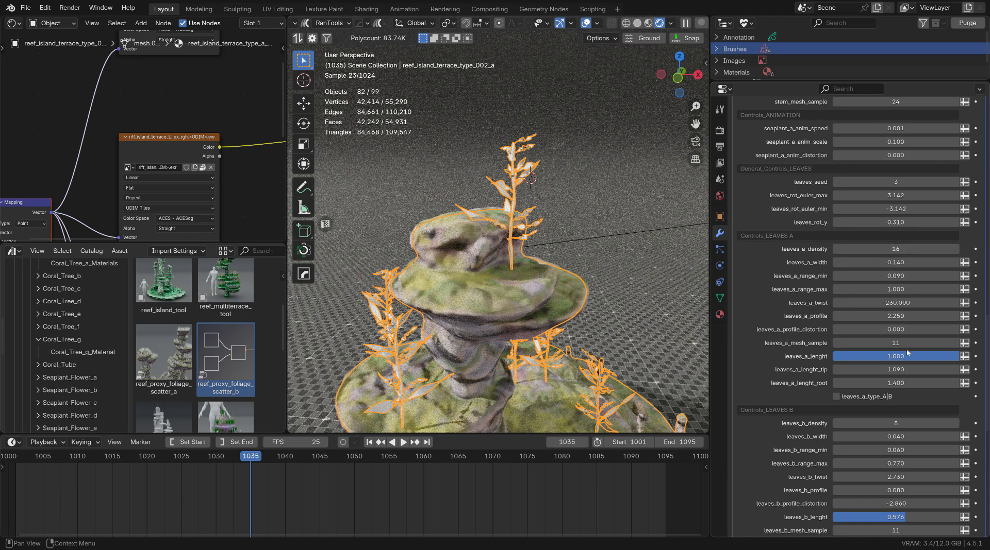
- Enable both leaves_a_type_A|B and leaves_b_type_A|B for the Seaplant Type A leaves
{"action": "scroll", "coordinate": [906, 350], "scroll_direction": "down", "scroll_amount": 3}
{"action": "scroll", "coordinate": [906, 345], "scroll_direction": "down", "scroll_amount": 6}
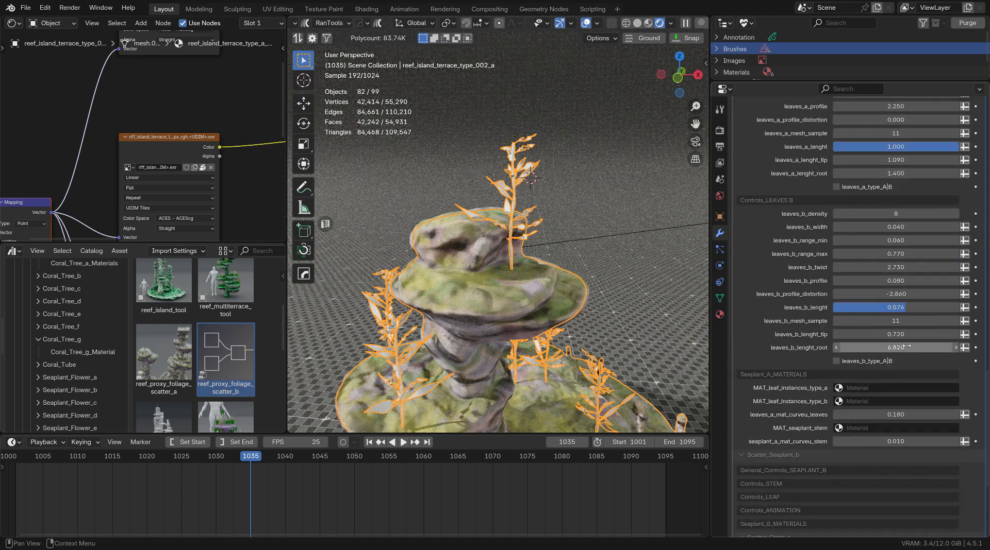
{"action": "left_click", "coordinate": [836, 187]}
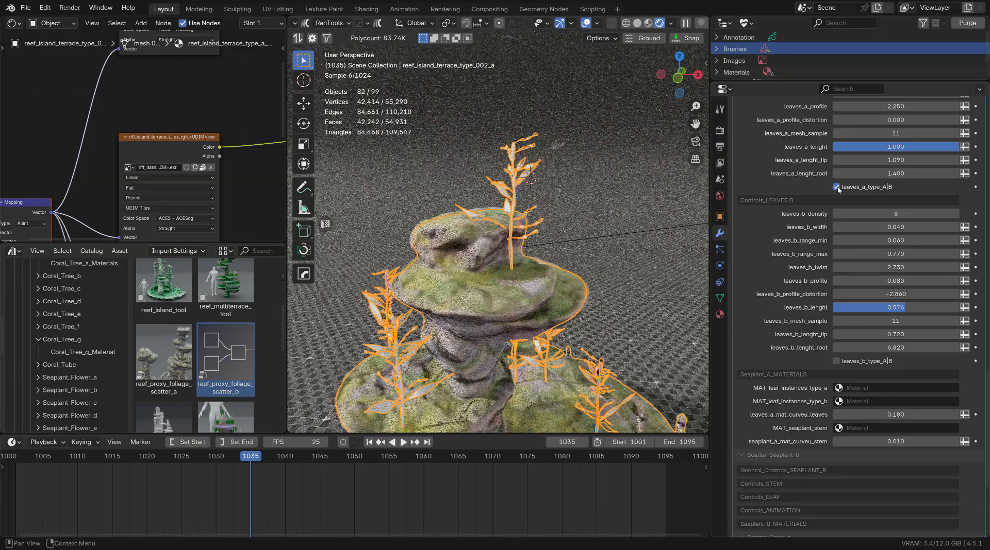
{"action": "scroll", "coordinate": [521, 136], "scroll_direction": "up", "scroll_amount": 5}
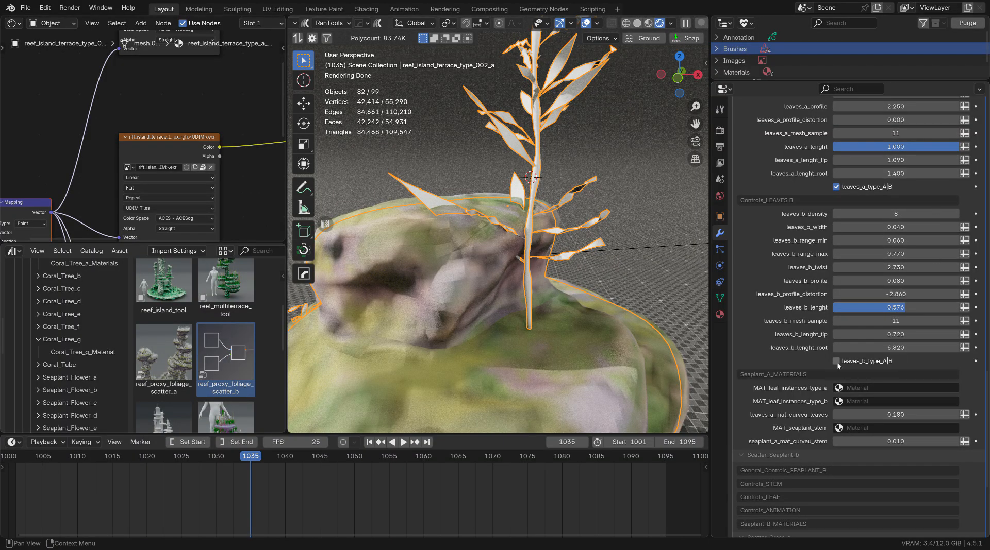
{"action": "left_click", "coordinate": [836, 361]}
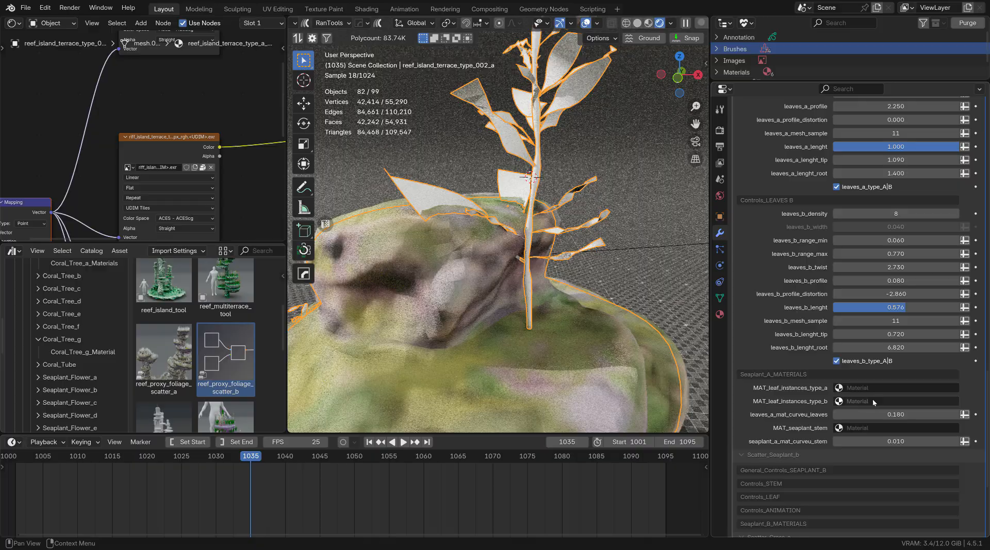
- Assign the pink seaplant_grass_type_c_leaf material to MAT_leaf_instances_type_a and the yellow_a_512px seaplant_grass leaf material to MAT_leaf_instances_type_b
{"action": "scroll", "coordinate": [872, 399], "scroll_direction": "down", "scroll_amount": 1}
{"action": "left_click", "coordinate": [862, 365]}
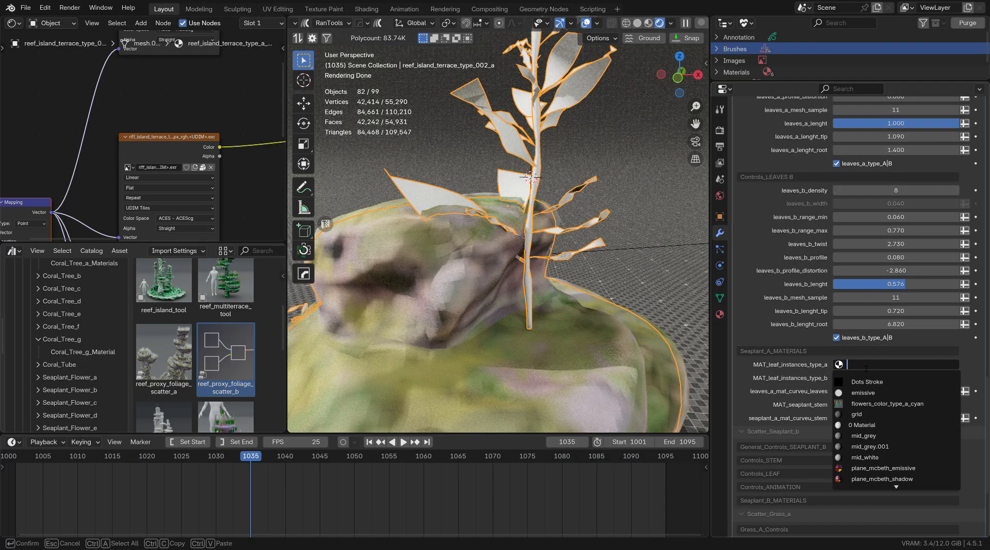
{"action": "type", "text": "leaf"}
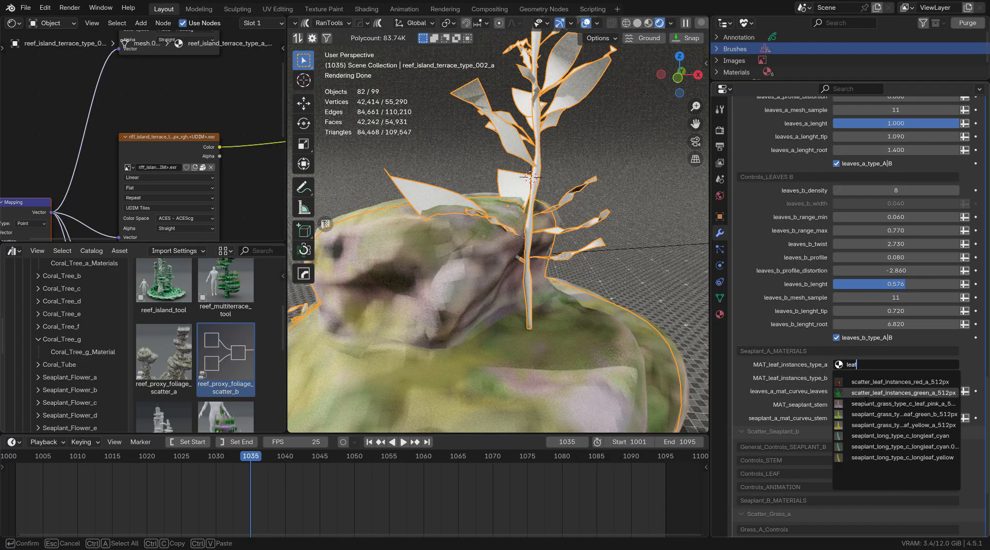
{"action": "left_click", "coordinate": [876, 403]}
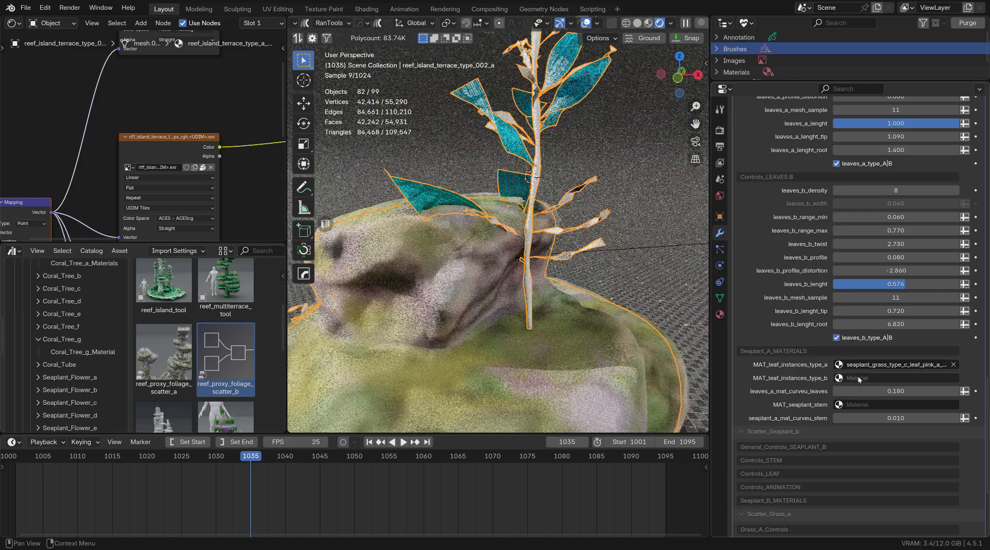
{"action": "left_click", "coordinate": [862, 379]}
{"action": "type", "text": "leaf"}
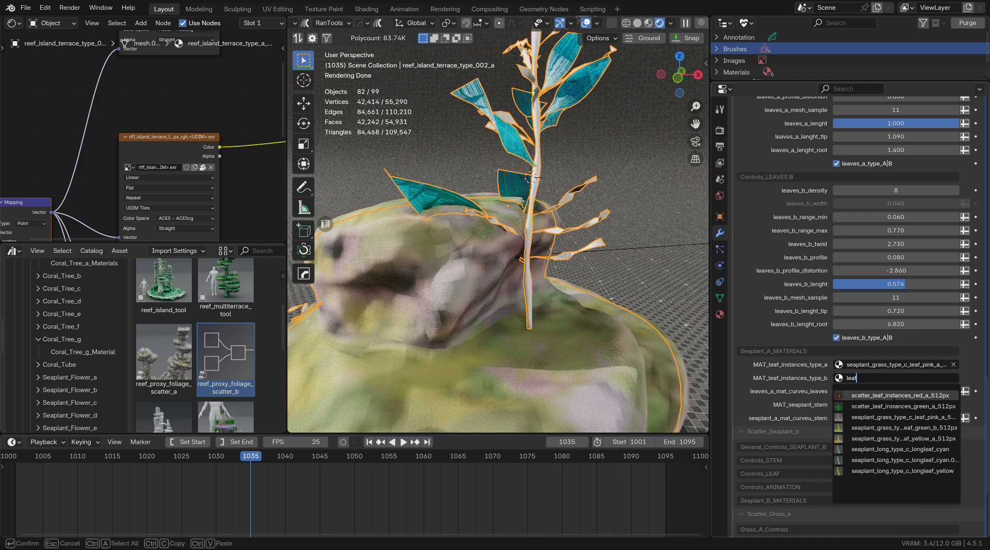
{"action": "key", "text": "Return"}
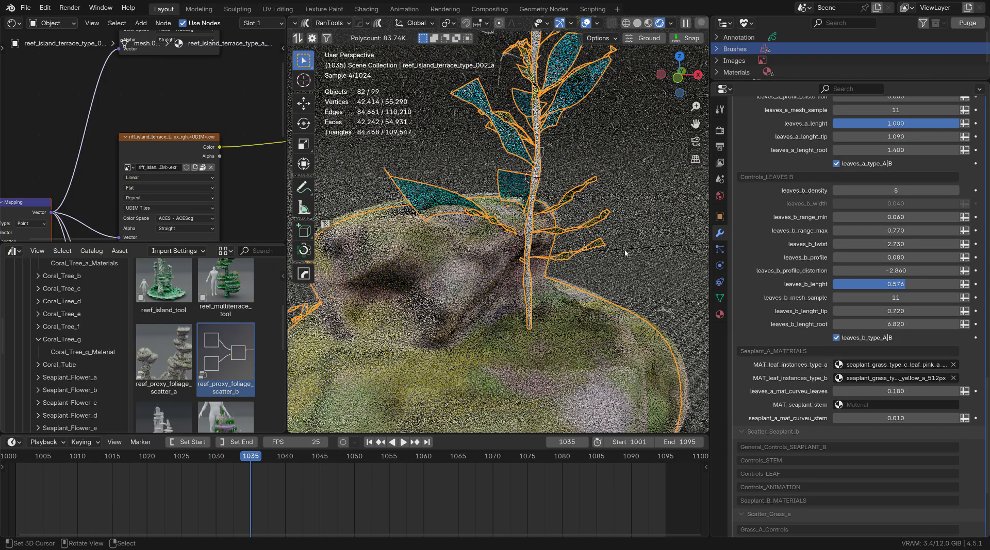
- Assign the green seaplant_long_stem_translucent_a material to MAT_seaplant_stem in Seaplant_A_MATERIALS
{"action": "scroll", "coordinate": [516, 195], "scroll_direction": "down", "scroll_amount": 6}
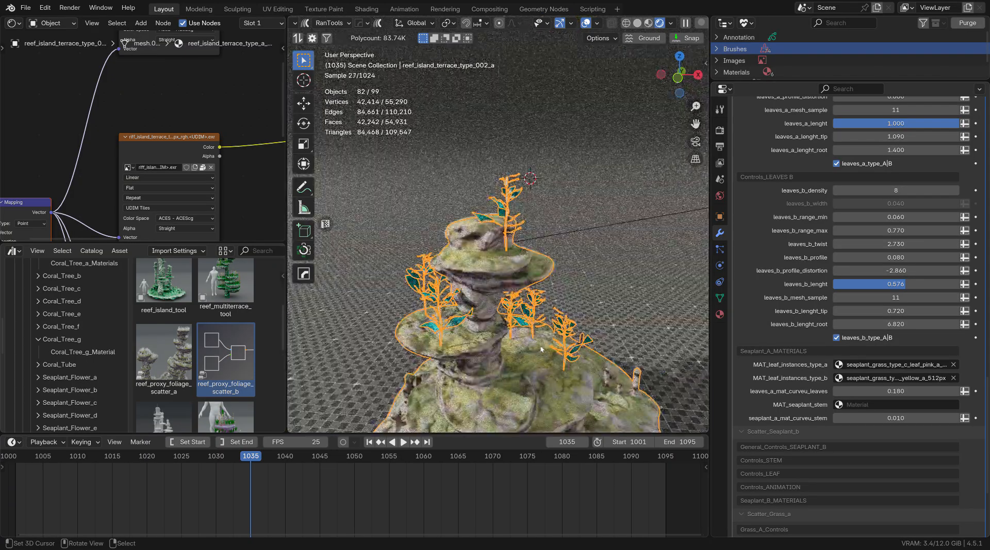
{"action": "scroll", "coordinate": [516, 195], "scroll_direction": "up", "scroll_amount": 6}
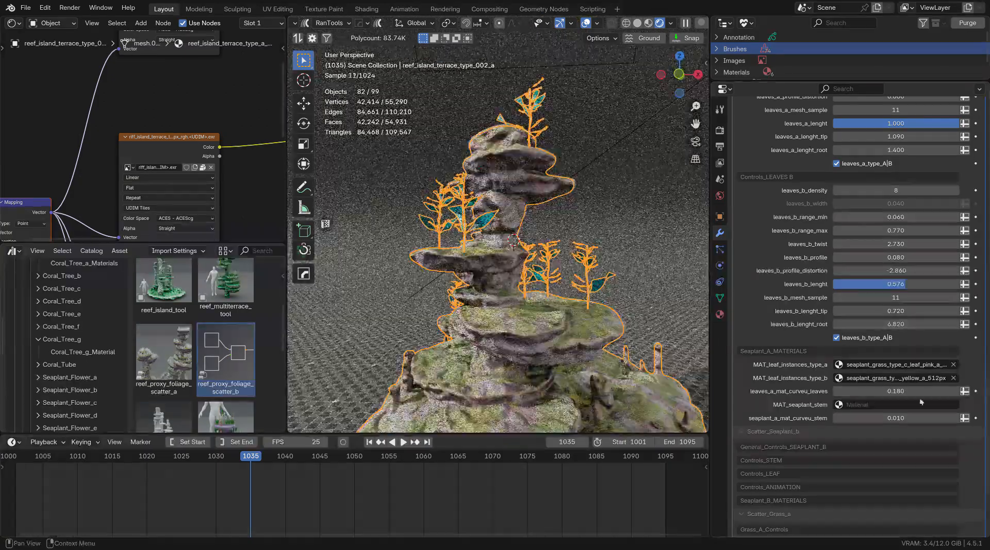
{"action": "left_click", "coordinate": [876, 405]}
{"action": "type", "text": "stem"}
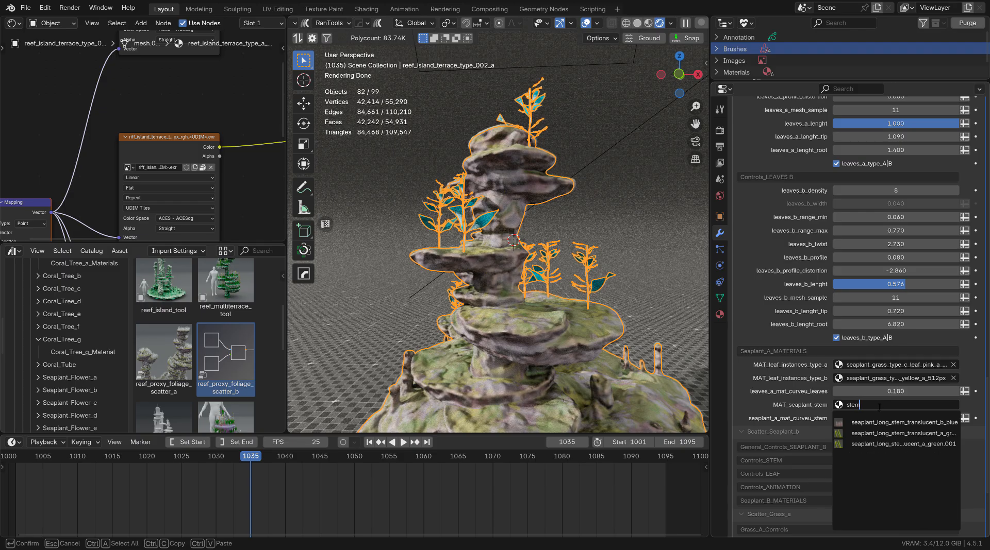
{"action": "key", "text": "Return"}
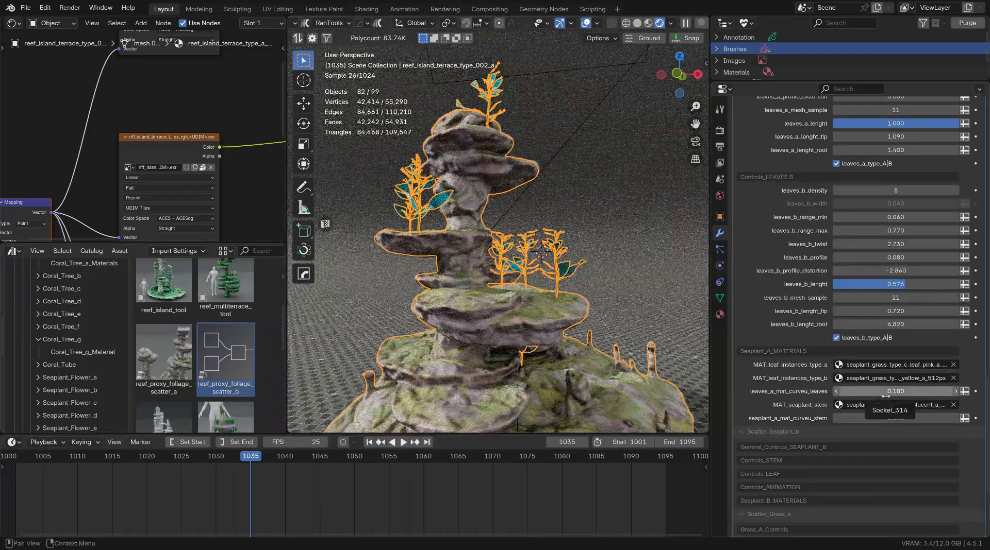
- Switch the MENU of reef_proxy_foliage_scatter_b to Seaplant Type B and review the plants and the Scatter_Seaplant_b controls
{"action": "scroll", "coordinate": [888, 391], "scroll_direction": "up", "scroll_amount": 15}
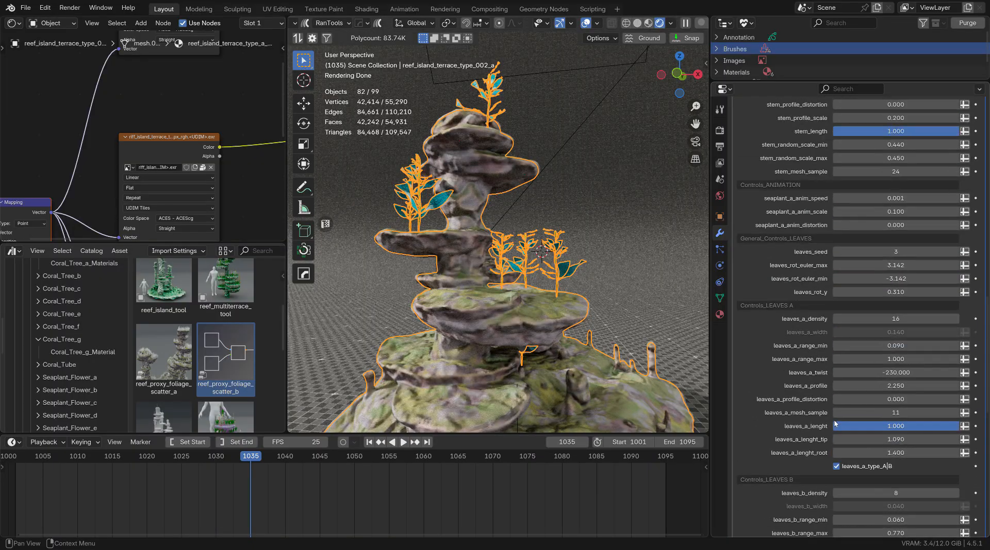
{"action": "scroll", "coordinate": [834, 420], "scroll_direction": "up", "scroll_amount": 15}
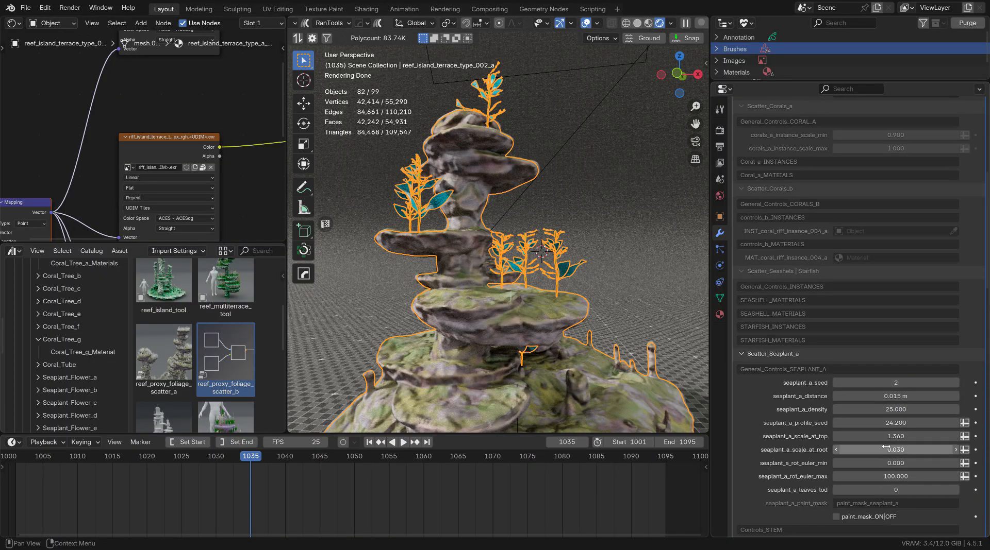
{"action": "scroll", "coordinate": [789, 297], "scroll_direction": "up", "scroll_amount": 12}
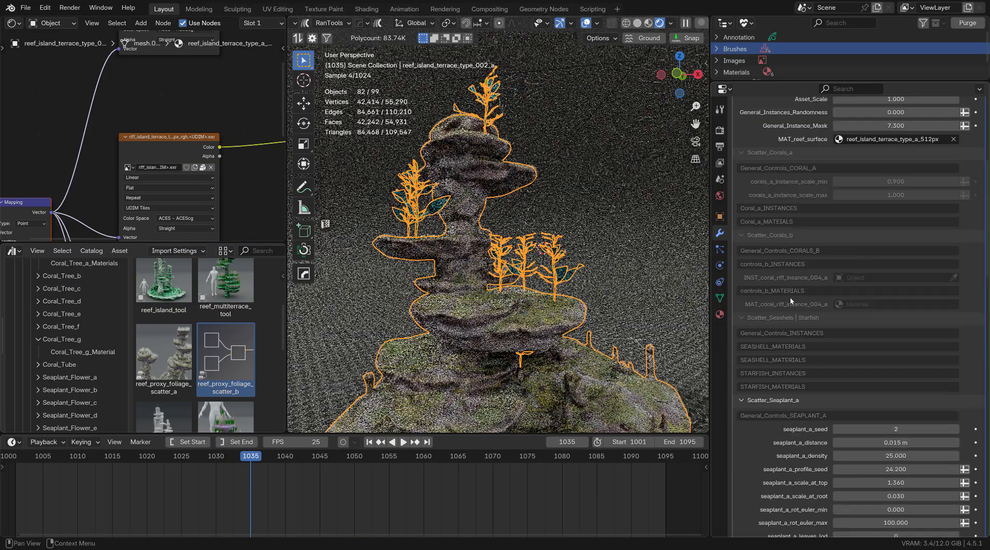
{"action": "left_click", "coordinate": [897, 305]}
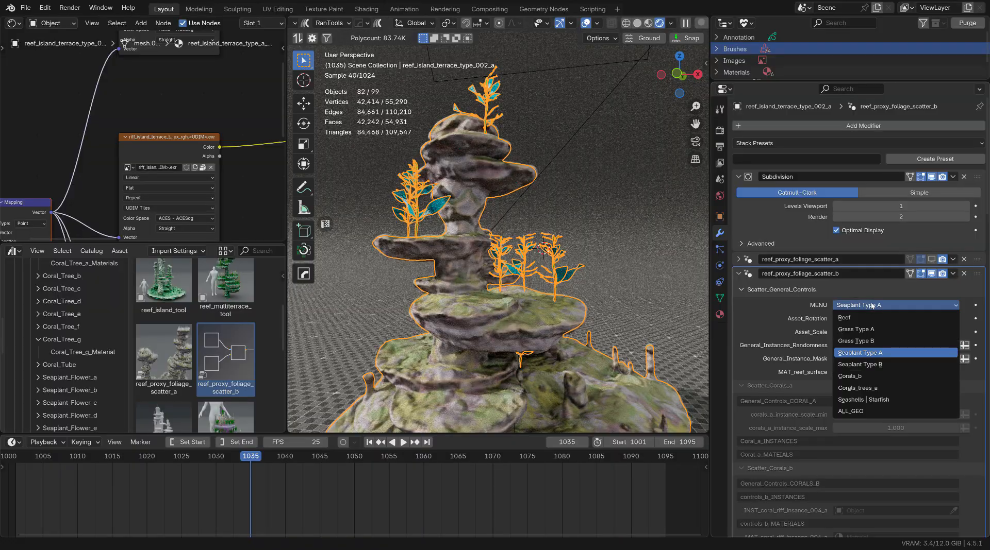
{"action": "left_click", "coordinate": [876, 364]}
{"action": "middle_click_drag", "start_coordinate": [469, 251], "coordinate": [448, 96]}
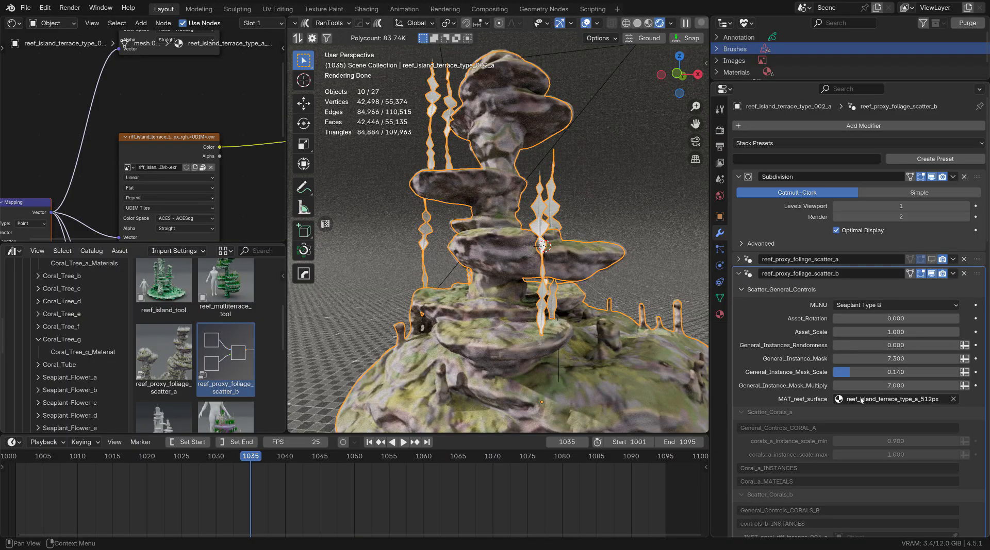
{"action": "scroll", "coordinate": [854, 382], "scroll_direction": "down", "scroll_amount": 8}
{"action": "scroll", "coordinate": [854, 382], "scroll_direction": "down", "scroll_amount": 10}
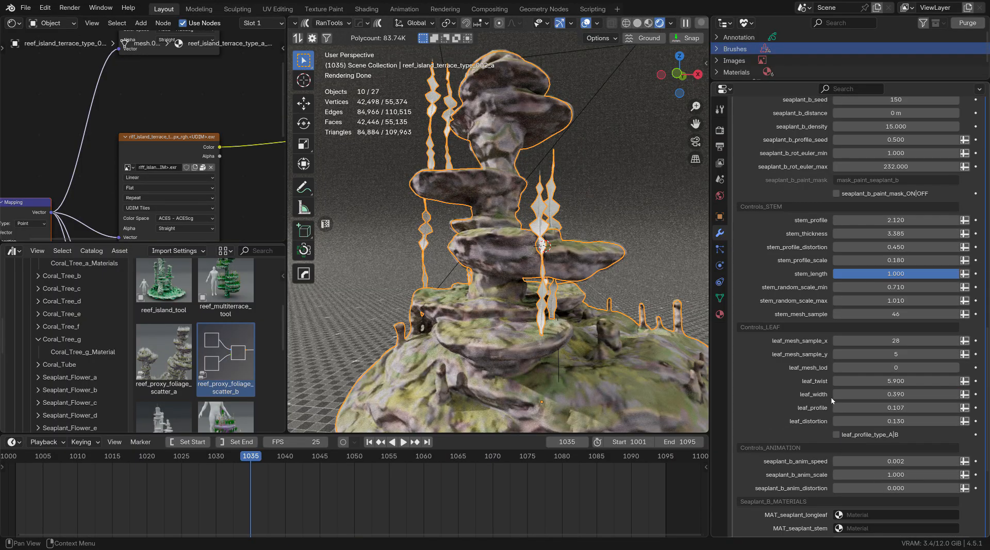
- Switch the MENU of reef_proxy_foliage_scatter_b to Corals_b and bring up the Scatter_Corals_b instance and material slots
{"action": "scroll", "coordinate": [816, 394], "scroll_direction": "up", "scroll_amount": 15}
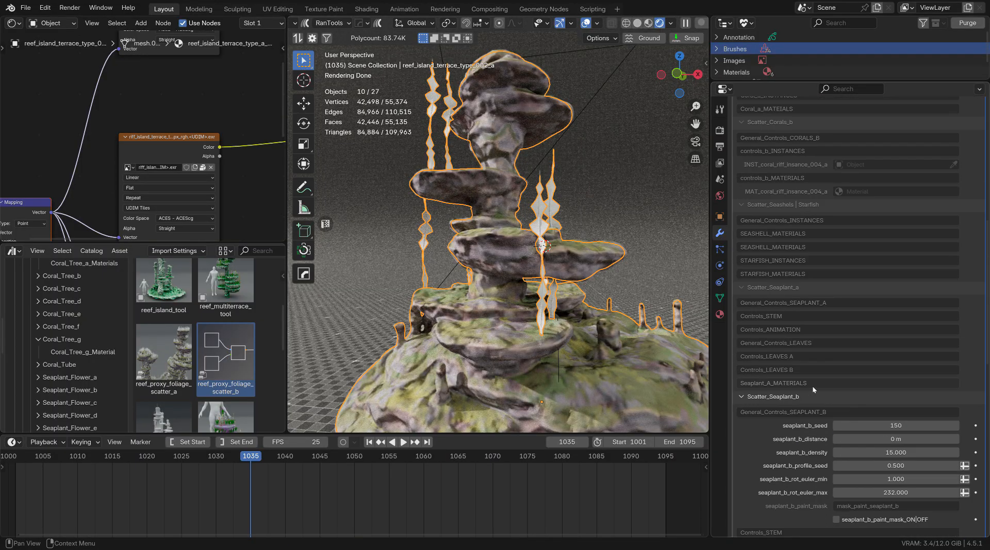
{"action": "scroll", "coordinate": [816, 379], "scroll_direction": "up", "scroll_amount": 8}
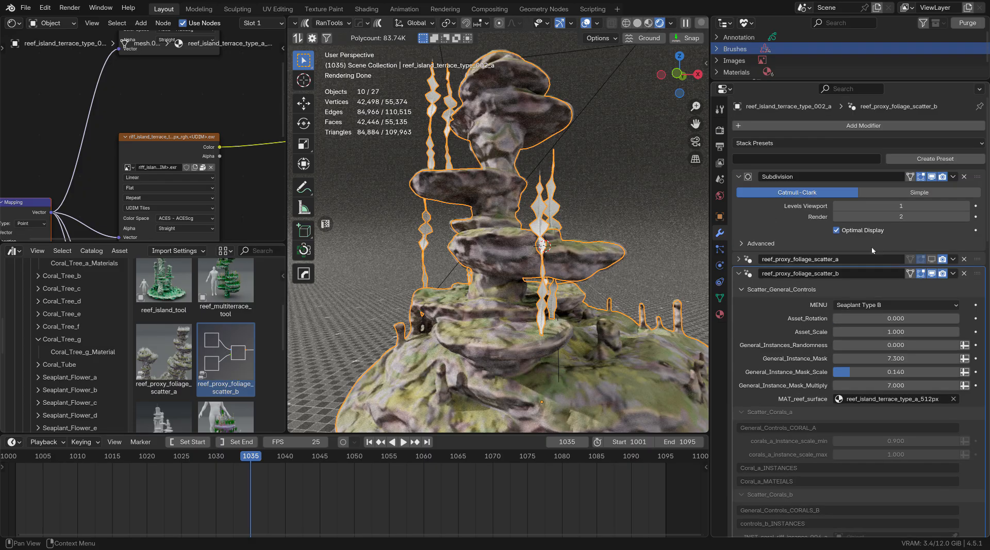
{"action": "left_click", "coordinate": [862, 306]}
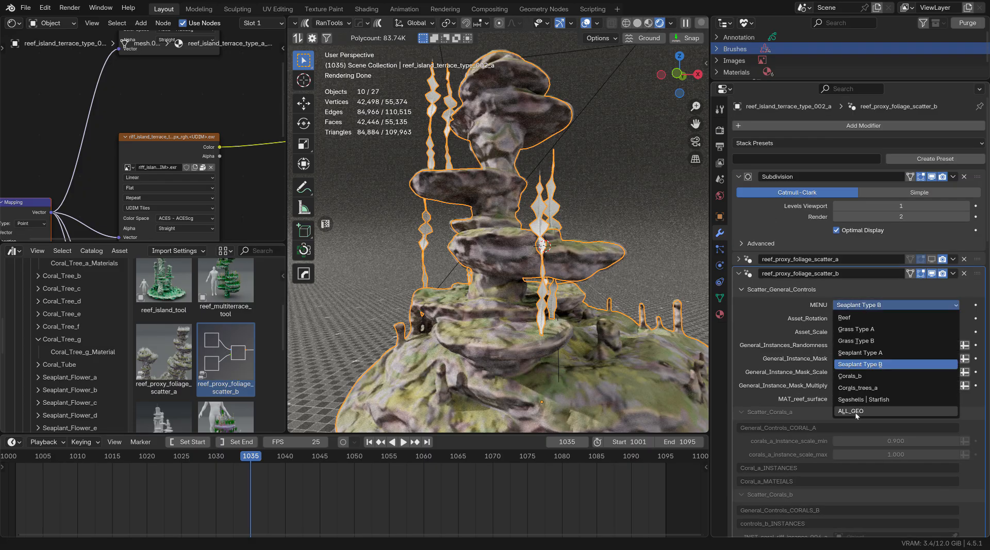
{"action": "left_click", "coordinate": [862, 377]}
{"action": "scroll", "coordinate": [854, 253], "scroll_direction": "down", "scroll_amount": 12}
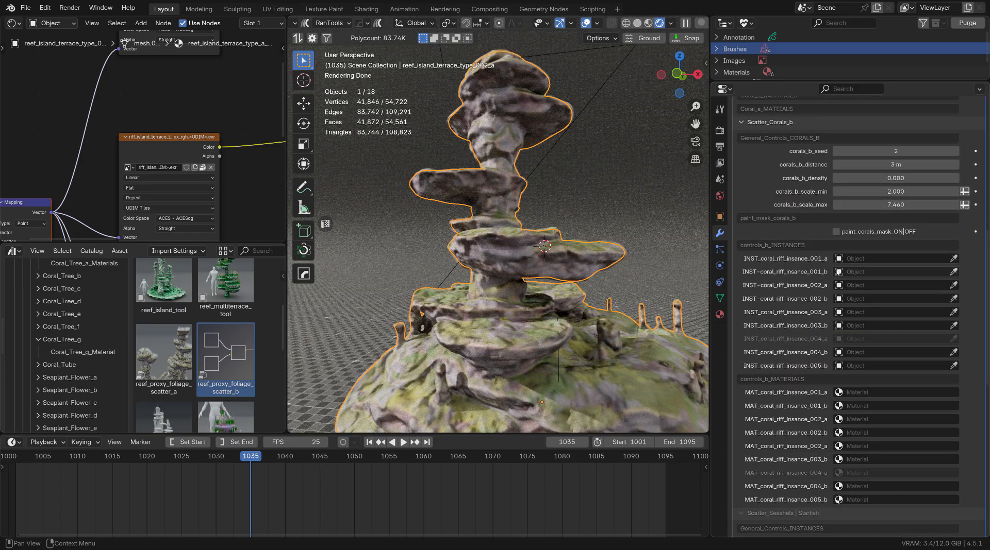
{"action": "middle_click_drag", "start_coordinate": [527, 235], "coordinate": [518, 230]}
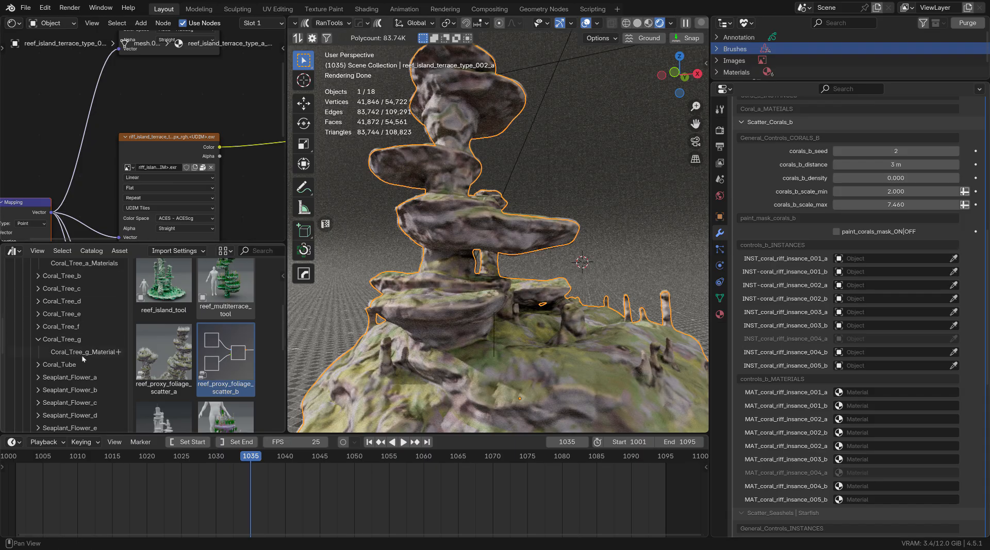
- Show the coral_porous assets of the Rocks catalog in the asset browser and switch the viewport to solid shading
{"action": "scroll", "coordinate": [82, 355], "scroll_direction": "down", "scroll_amount": 5}
{"action": "scroll", "coordinate": [79, 360], "scroll_direction": "down", "scroll_amount": 5}
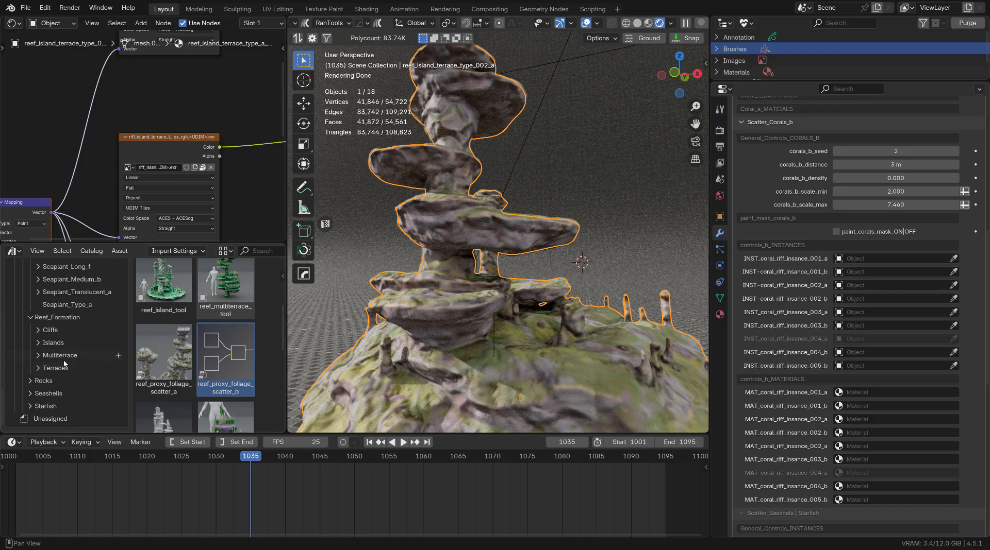
{"action": "left_click", "coordinate": [52, 382]}
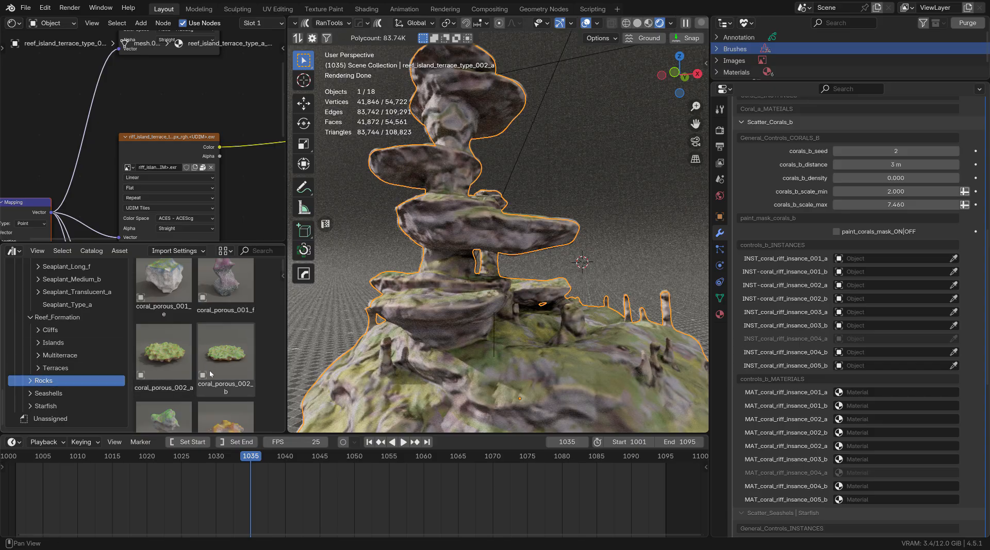
{"action": "scroll", "coordinate": [173, 360], "scroll_direction": "up", "scroll_amount": 3}
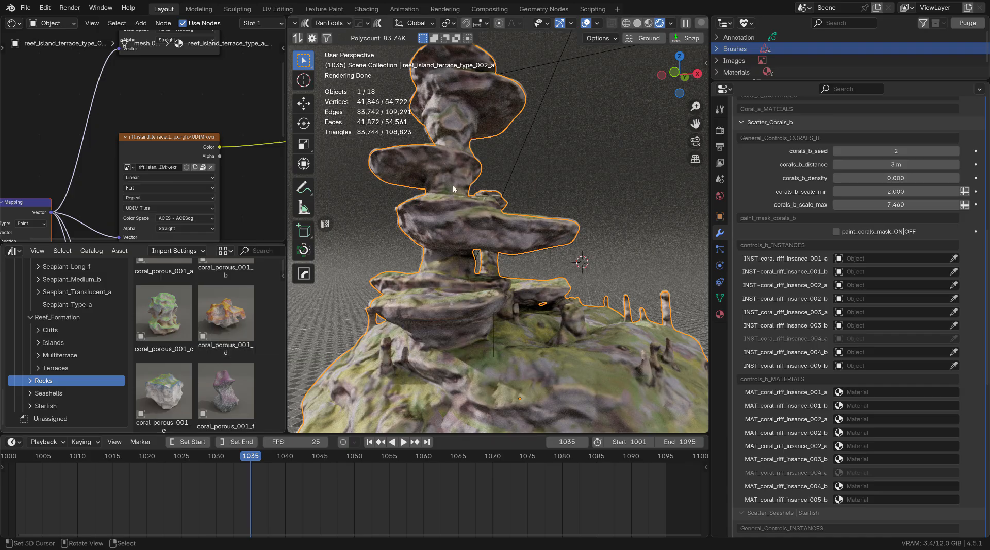
{"action": "left_click", "coordinate": [637, 23]}
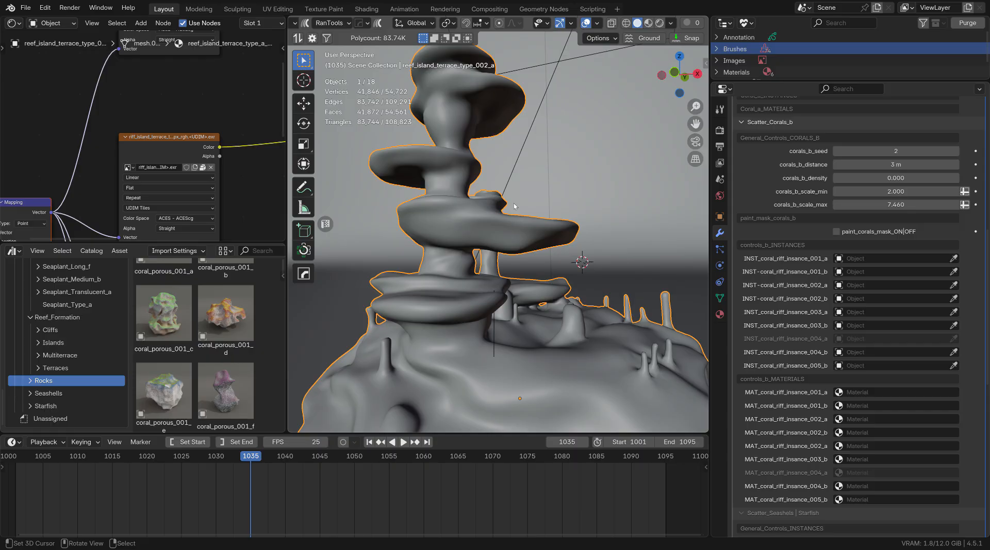
{"action": "scroll", "coordinate": [514, 206], "scroll_direction": "down", "scroll_amount": 6}
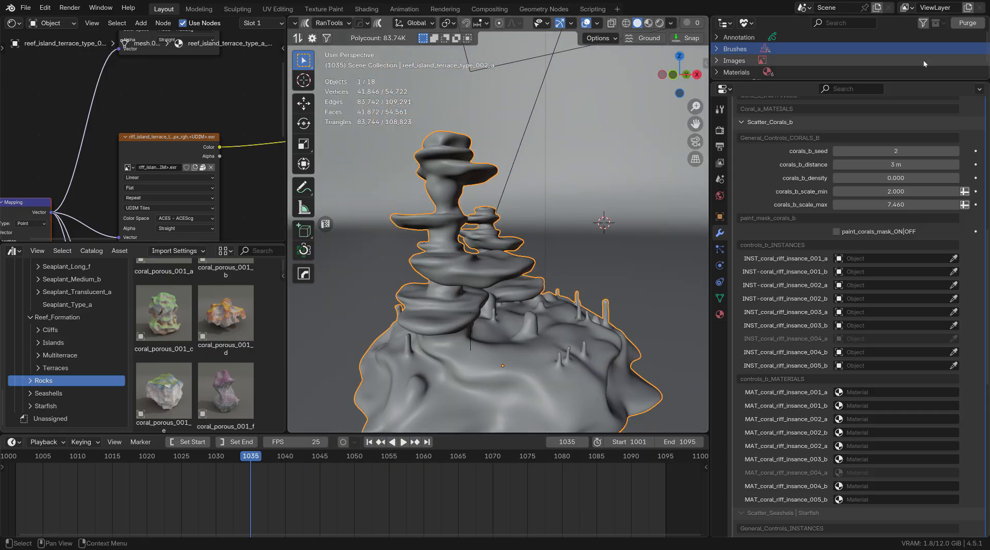